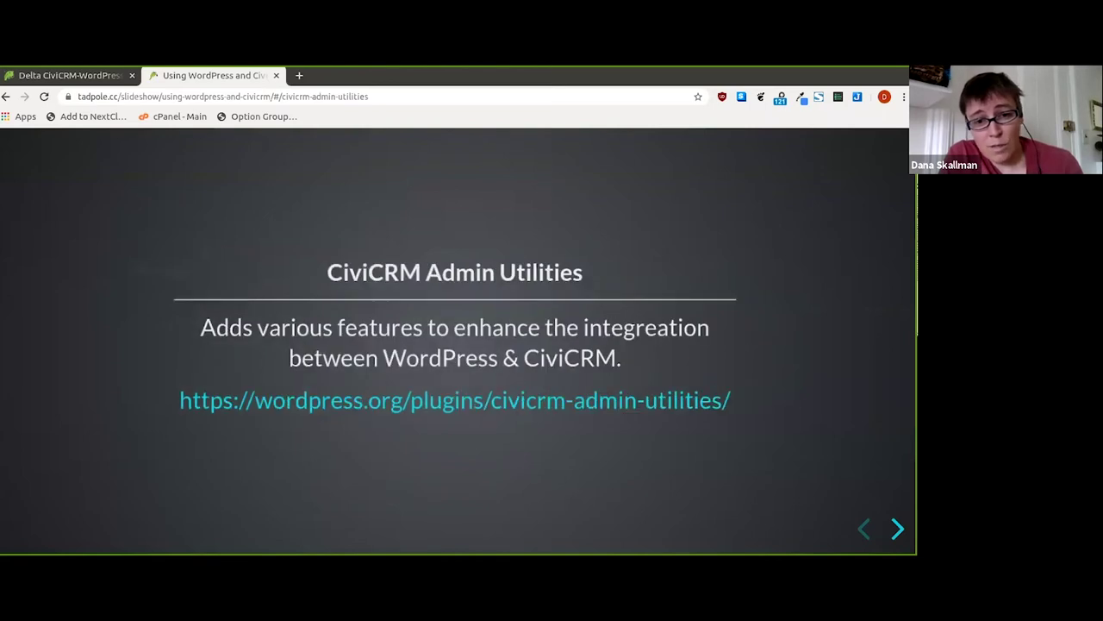
- Switch to the Delta CiviCRM-WordPress Demo site and look over its homepage down to the footer
left_click(94, 78)
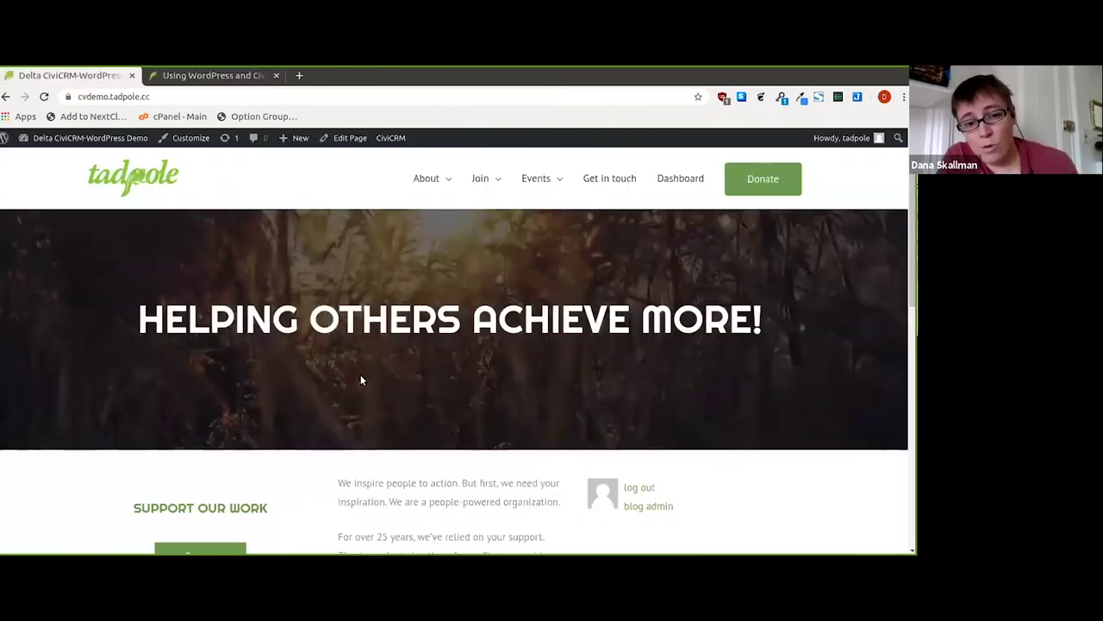
scroll(361, 374, "down", 4)
scroll(361, 377, "down", 1)
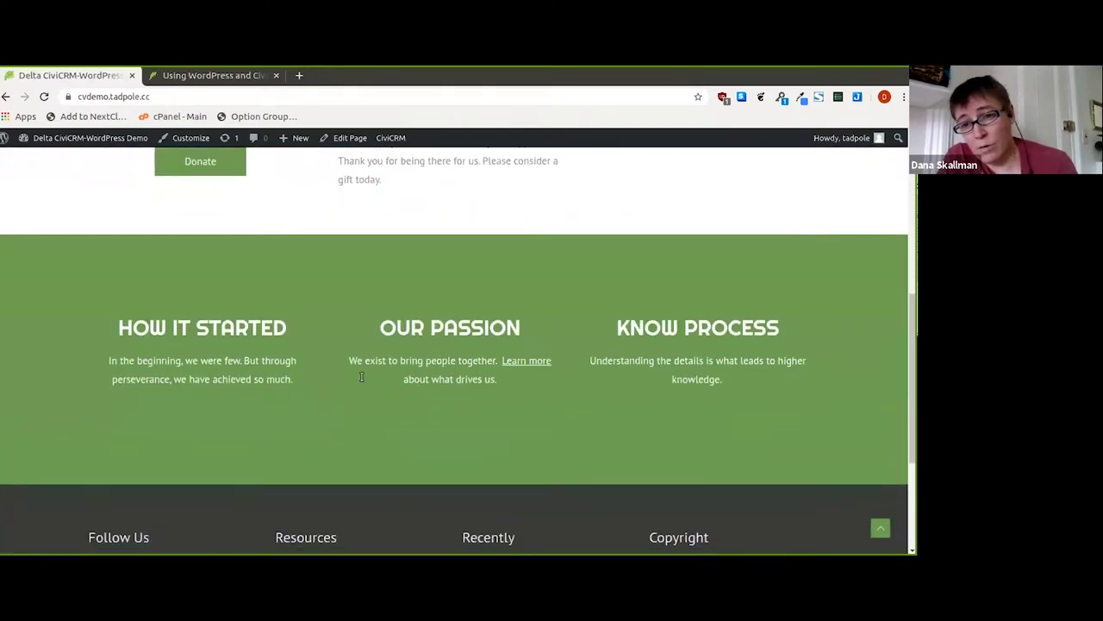
scroll(361, 377, "down", 2)
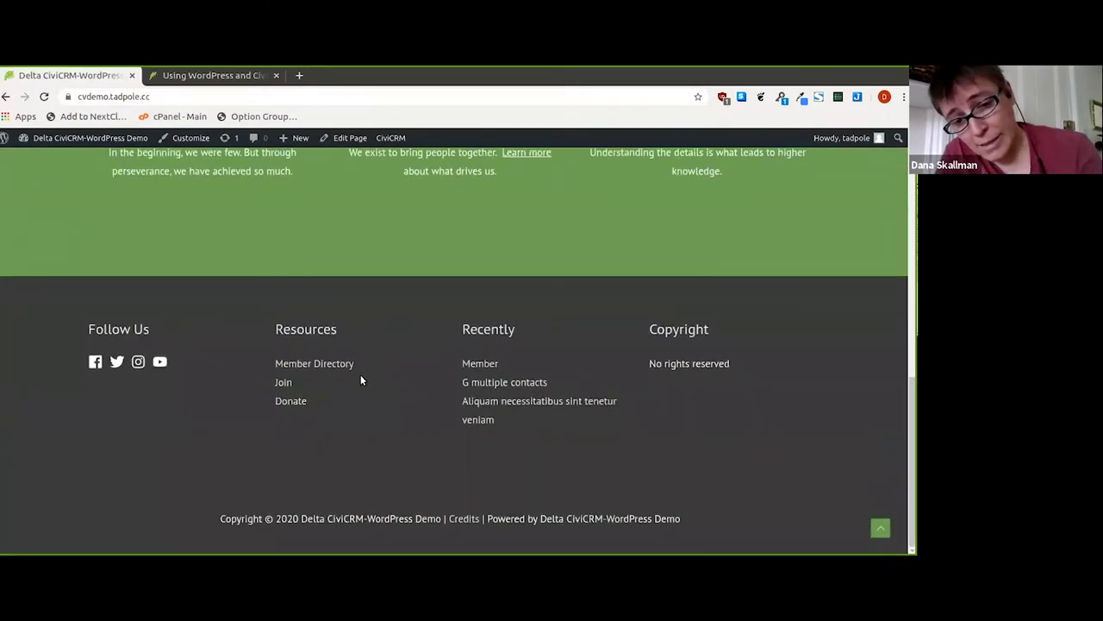
scroll(361, 380, "up", 8)
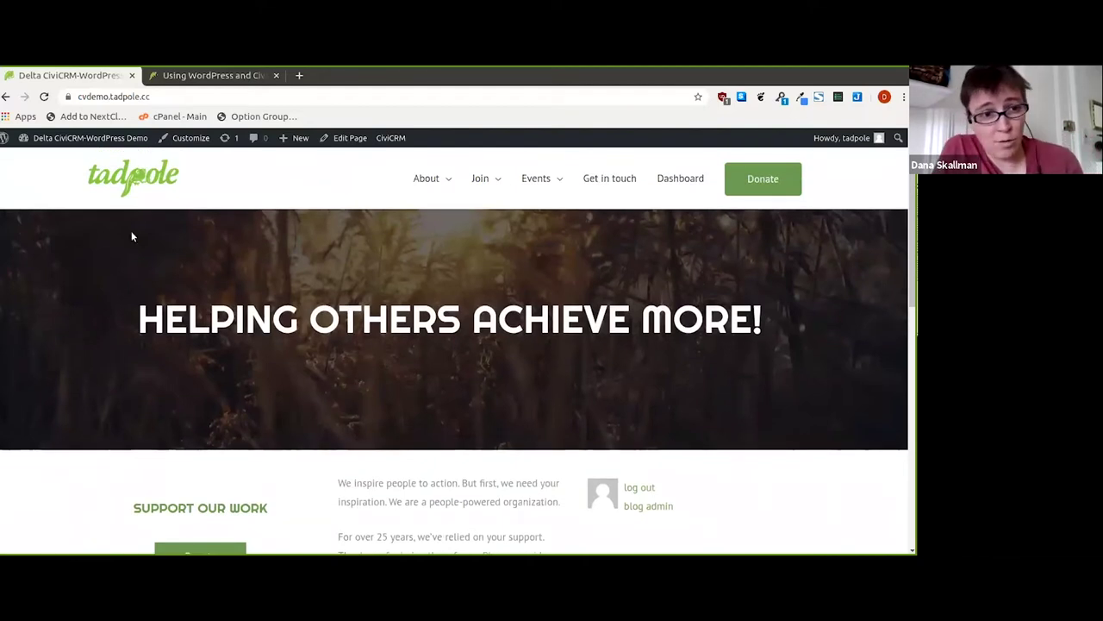
- Go to the WordPress admin dashboard and open the CiviCRM Admin Utilities settings
mouse_move(67, 138)
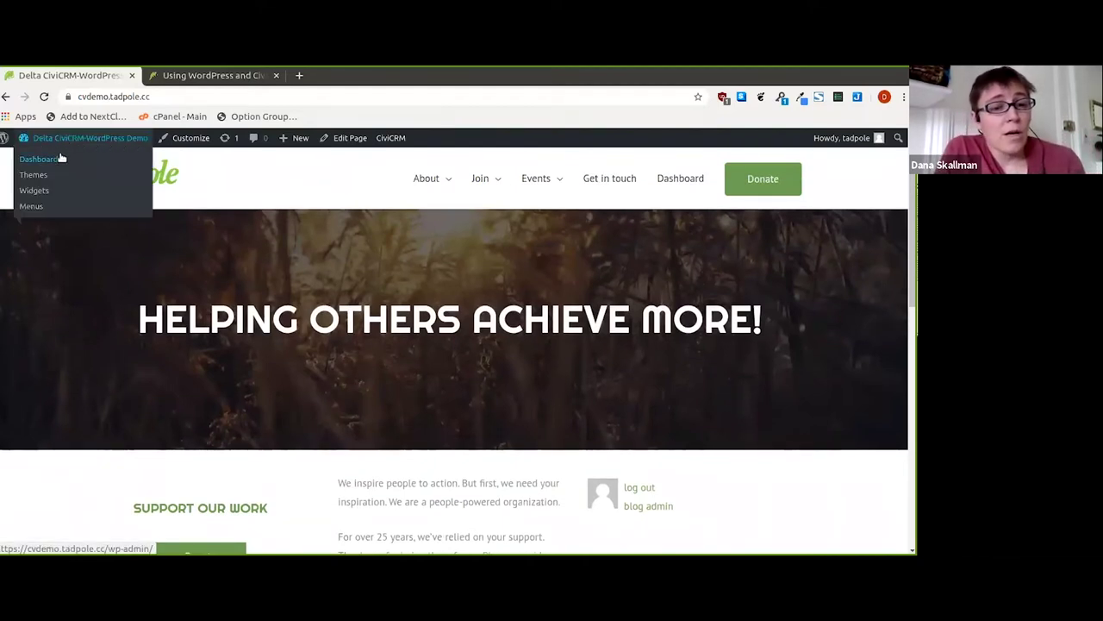
left_click(61, 158)
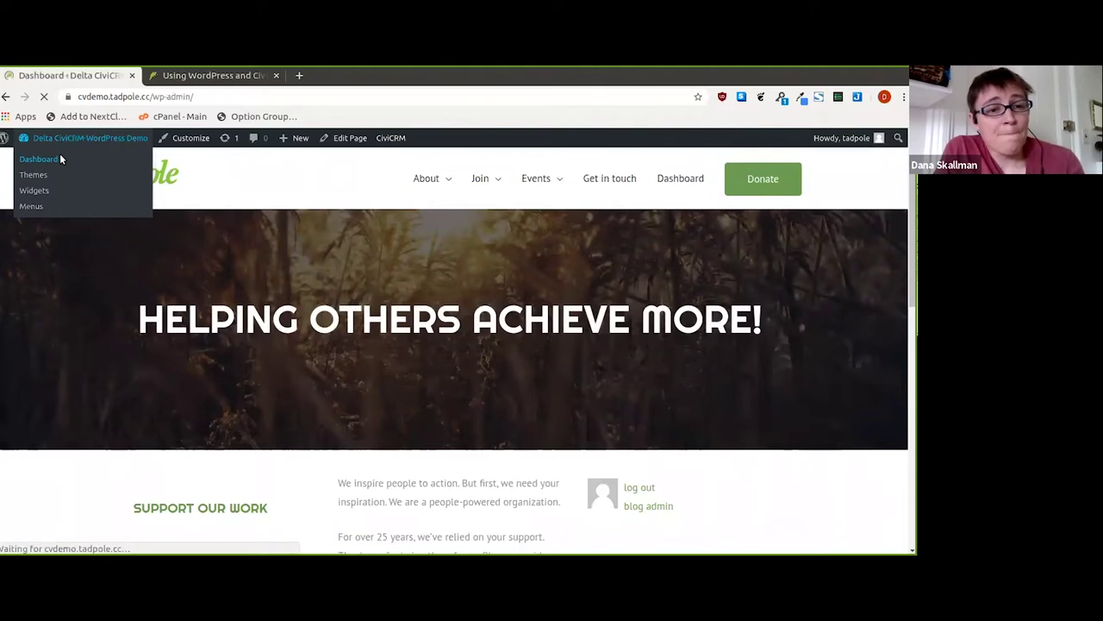
scroll(148, 307, "down", 3)
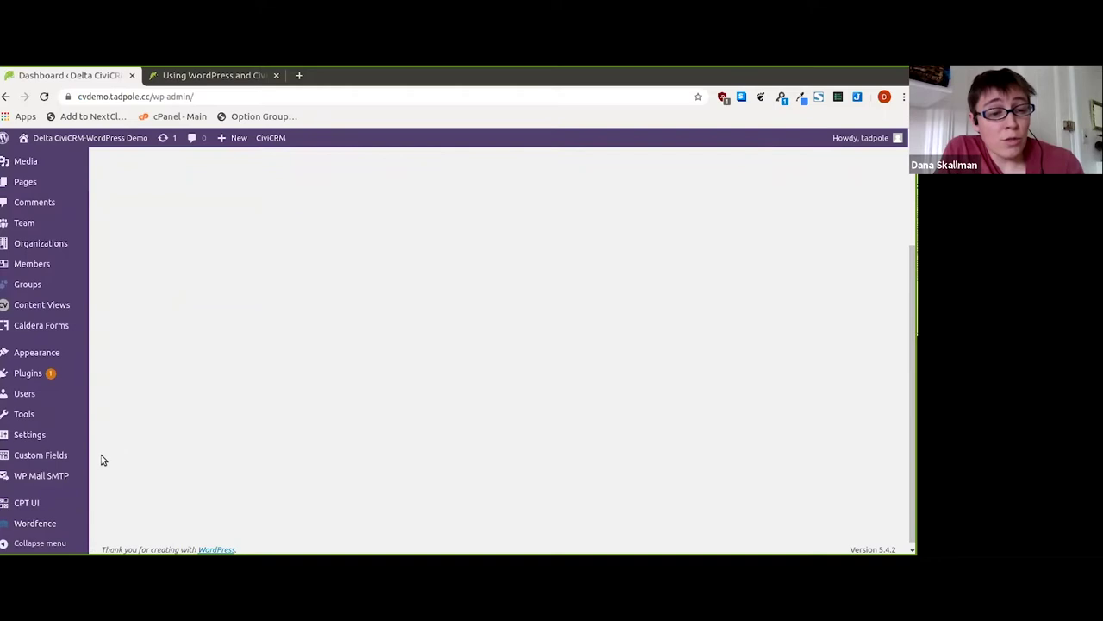
mouse_move(68, 438)
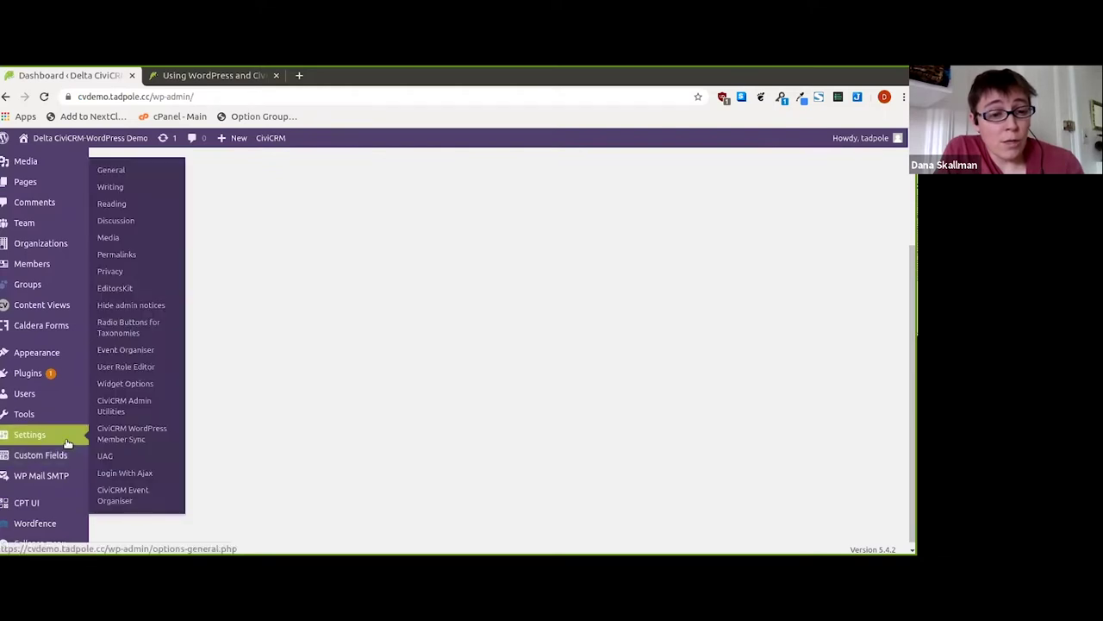
left_click(146, 405)
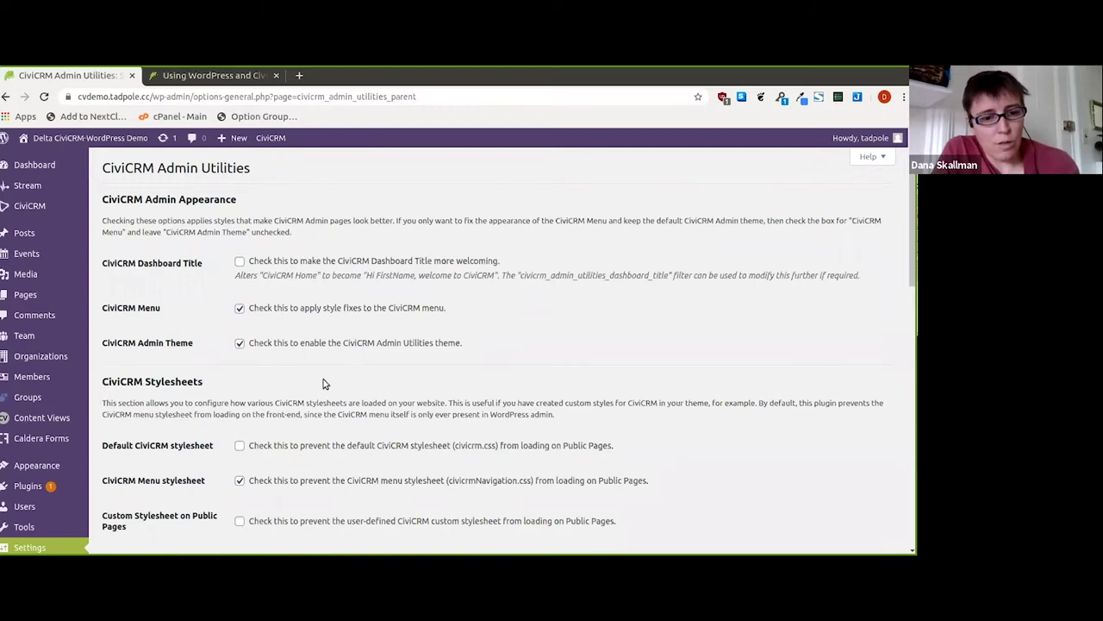
- Open the CiviCRM Dashboard in a new browser tab, keeping the Admin Utilities settings open
scroll(323, 383, "down", 1)
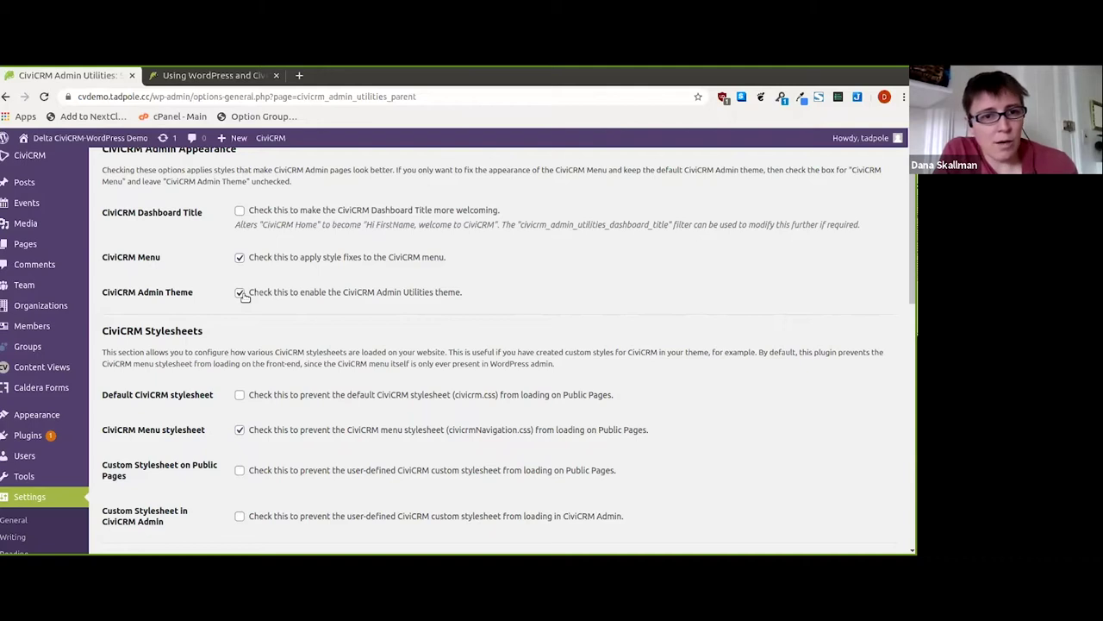
mouse_move(272, 143)
right_click(276, 163)
left_click(307, 169)
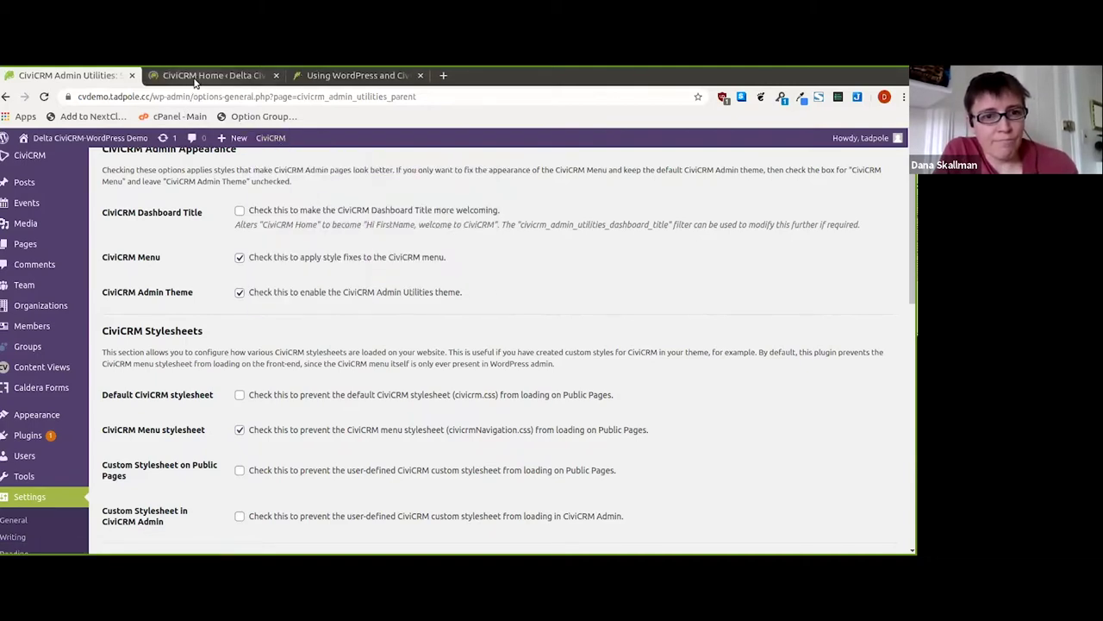
- Disable the CiviCRM Admin Utilities theme and save the settings
left_click(240, 292)
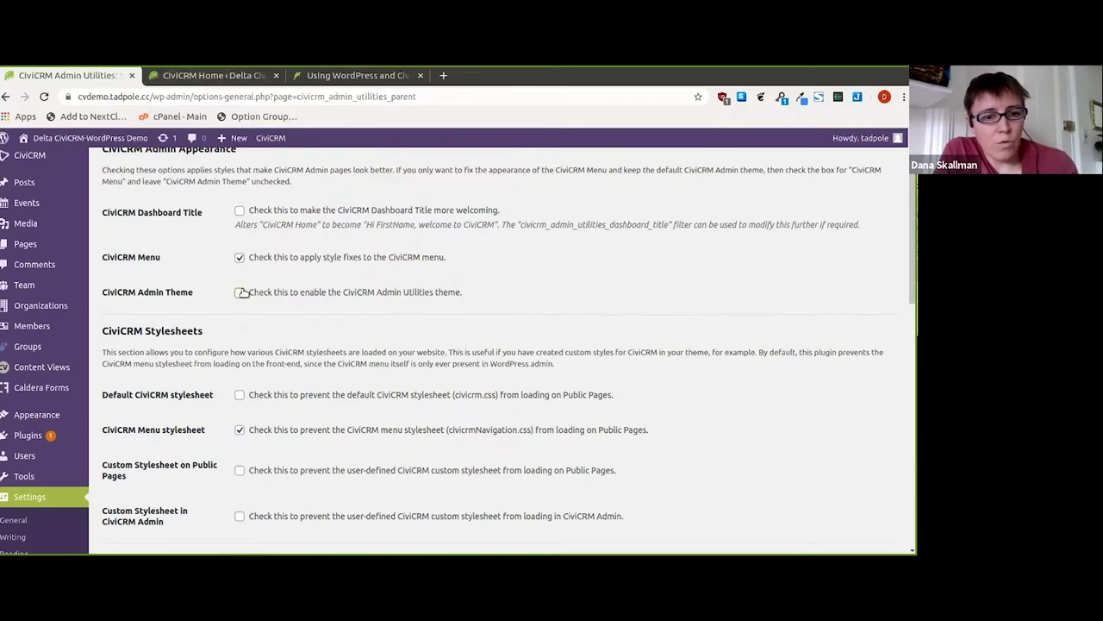
scroll(242, 292, "down", 8)
right_click(242, 292)
left_click(148, 497)
left_click(147, 500)
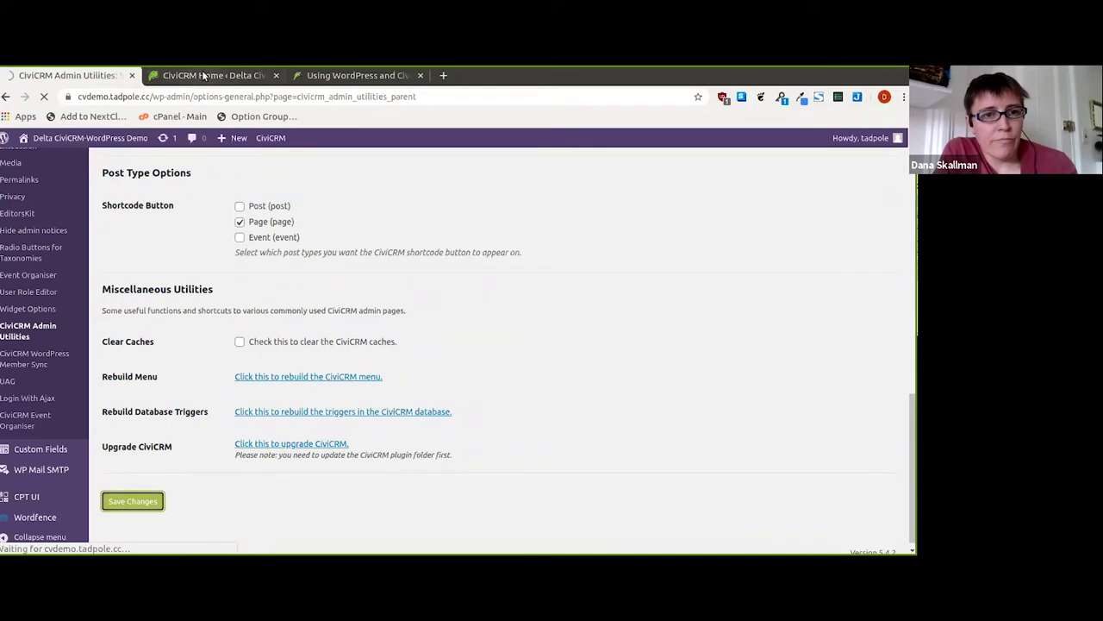
- Reload the CiviCRM Home page and open Advanced Search to view the default CiviCRM admin styling
left_click(202, 75)
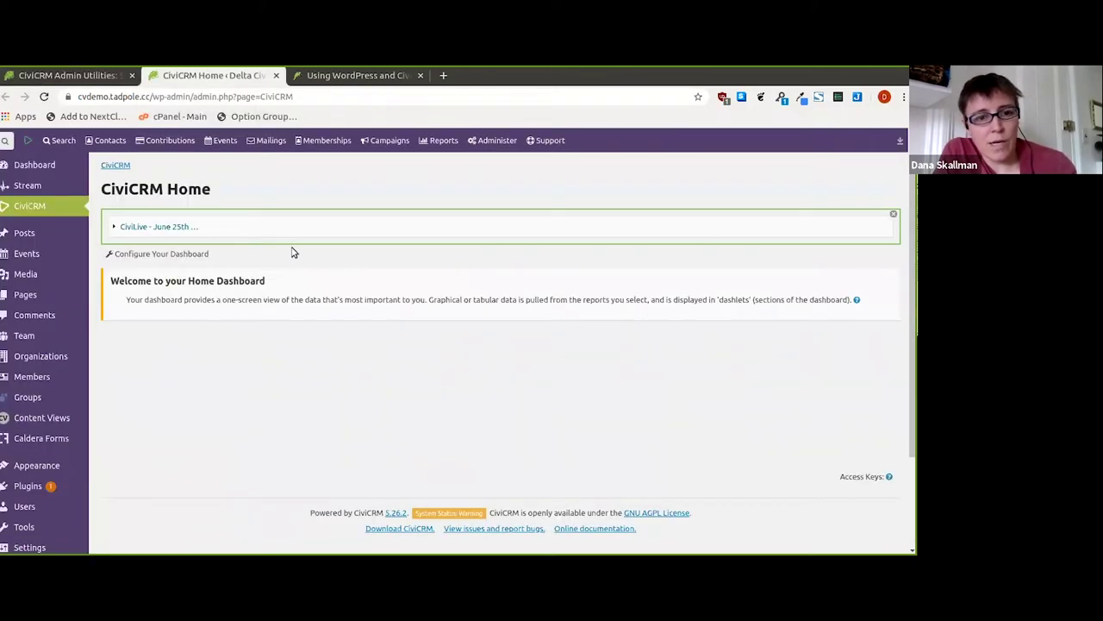
key("F5")
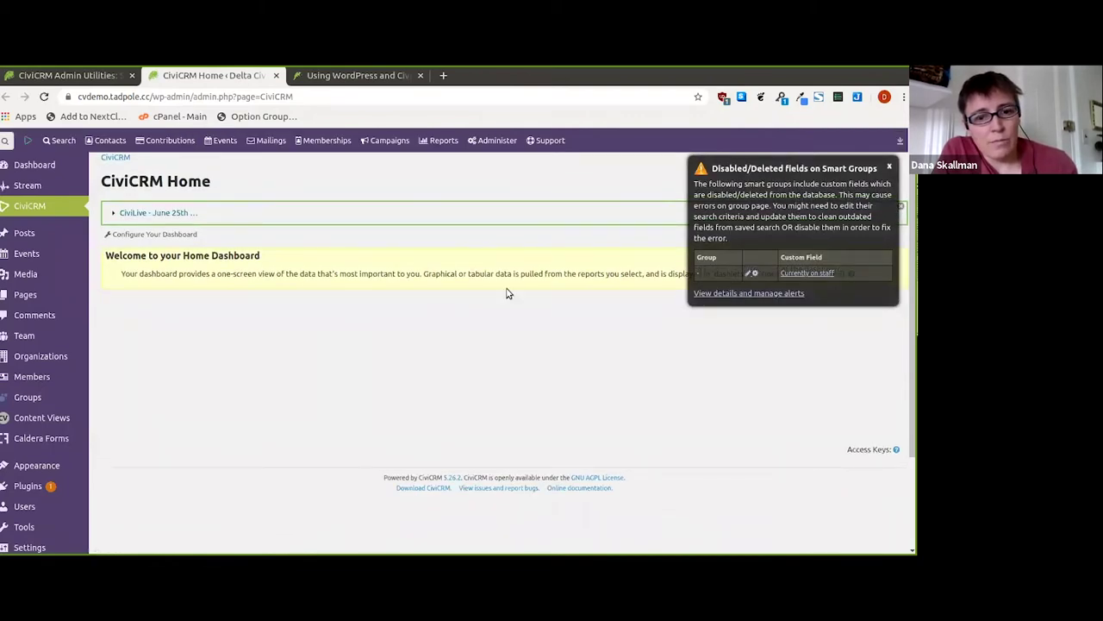
mouse_move(107, 140)
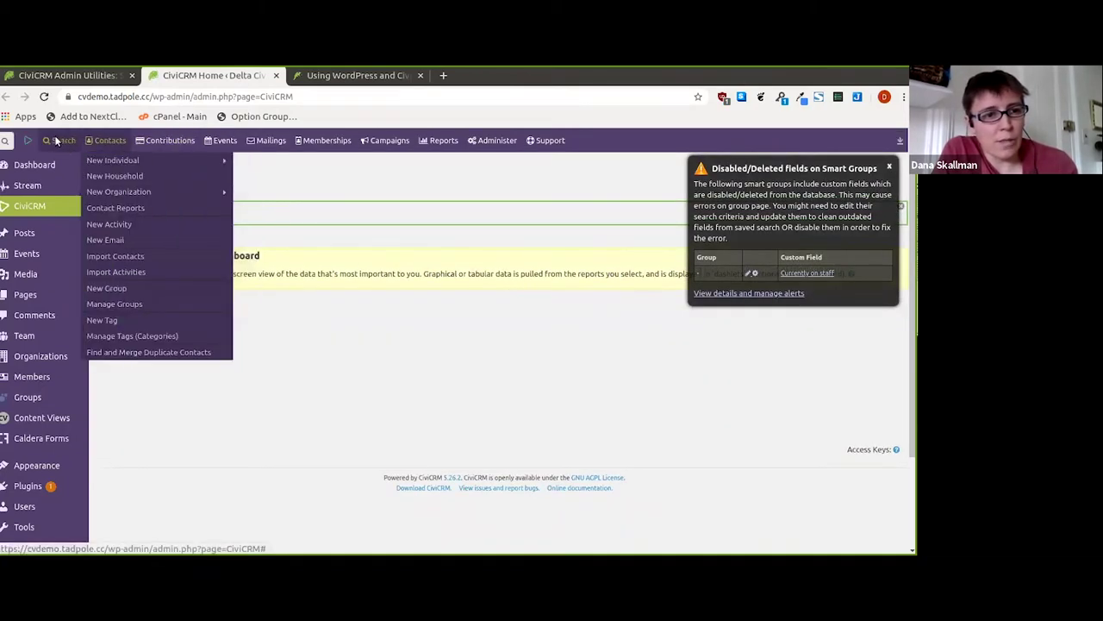
left_click(68, 174)
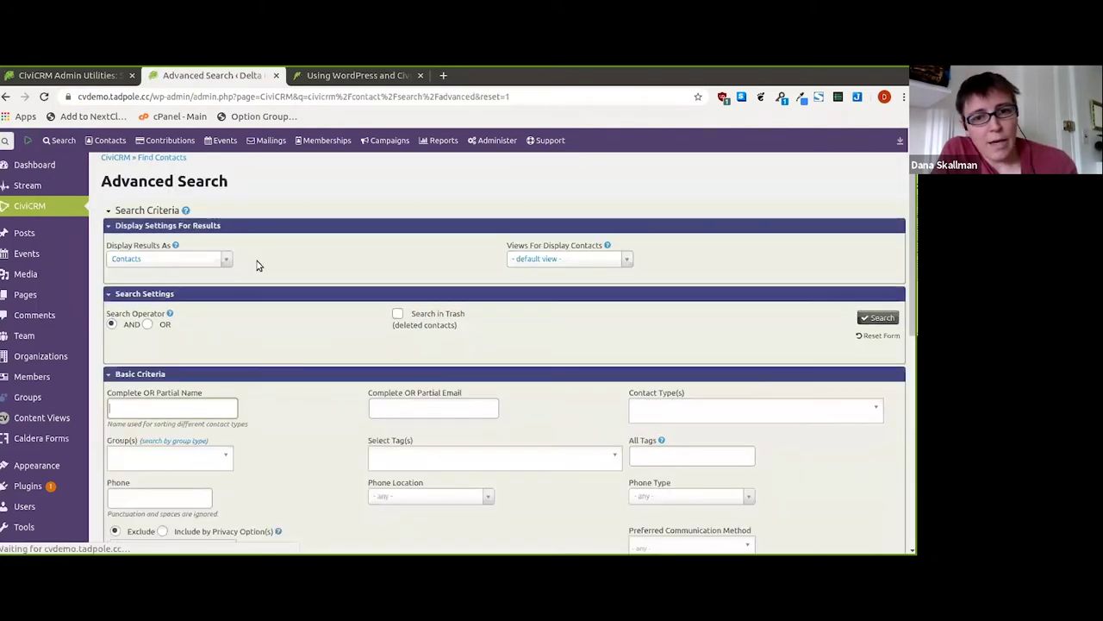
- Enable the CiviCRM Admin Utilities theme again, save the settings, and reload the Advanced Search page
left_click(96, 76)
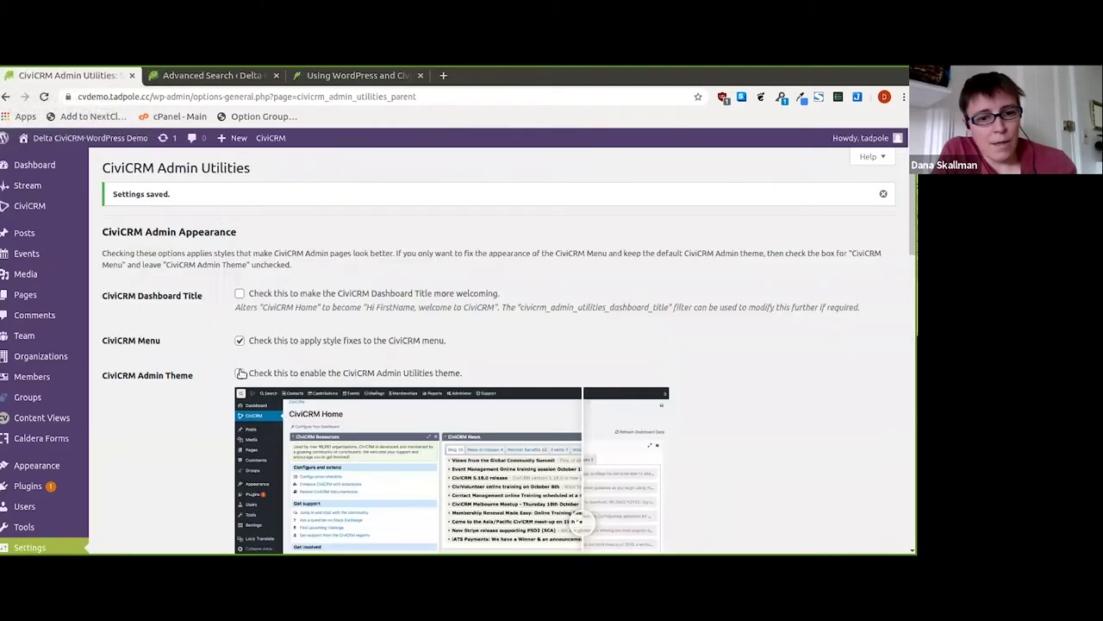
scroll(388, 362, "down", 2)
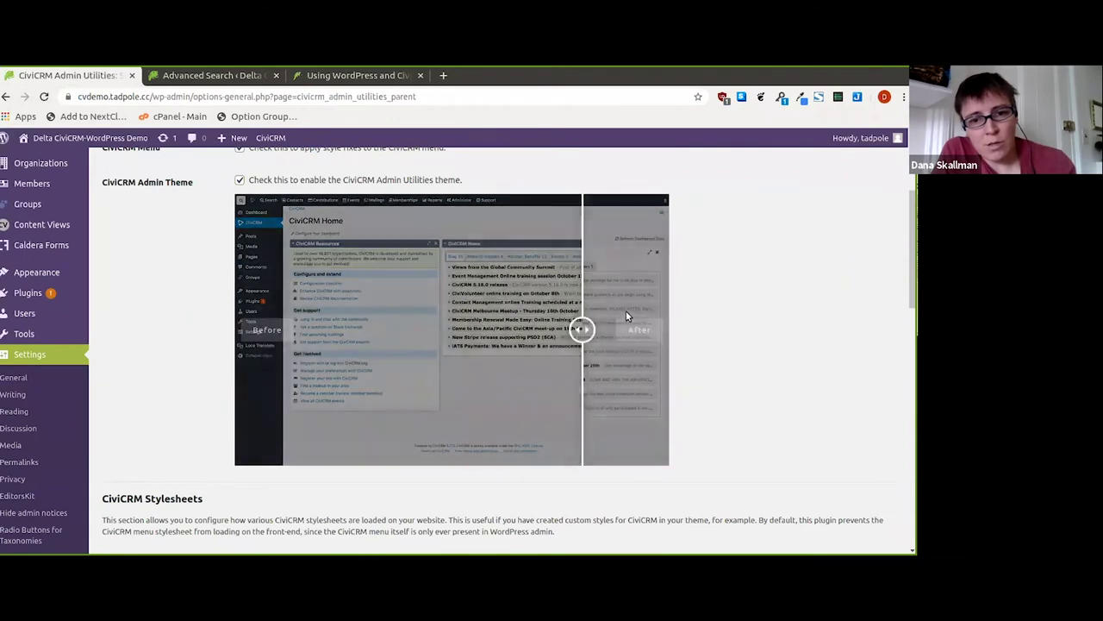
scroll(383, 354, "down", 10)
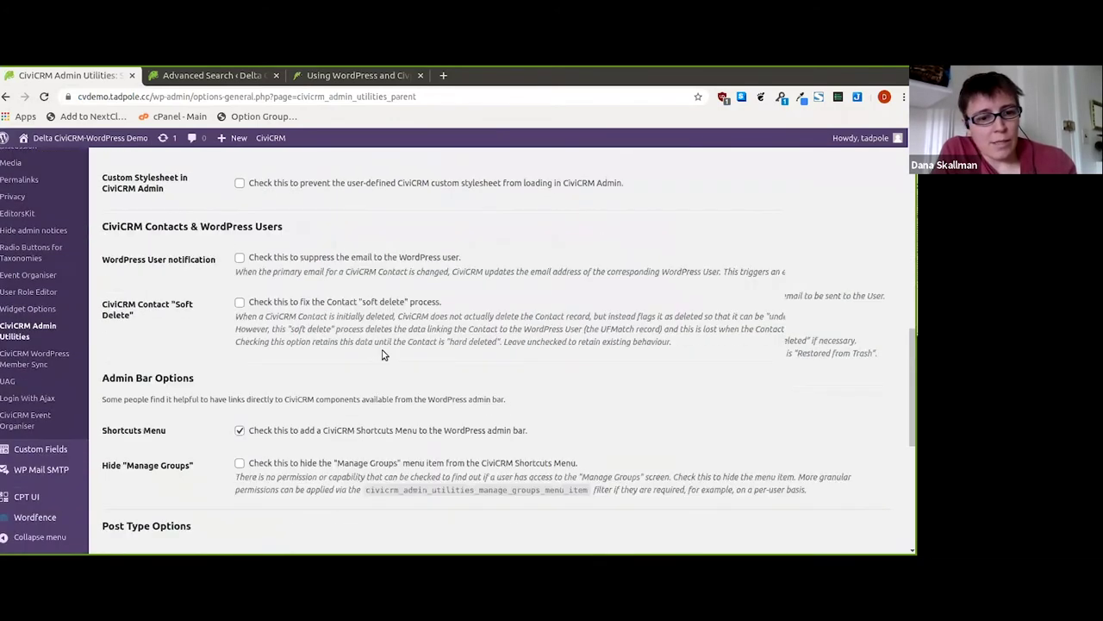
left_click(138, 493)
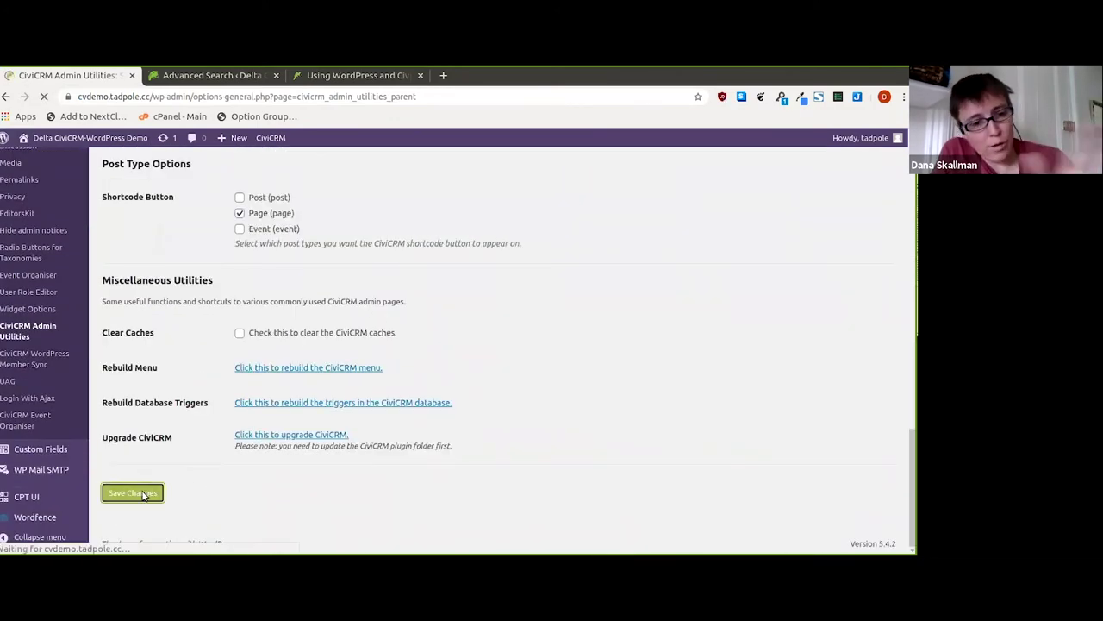
left_click(203, 76)
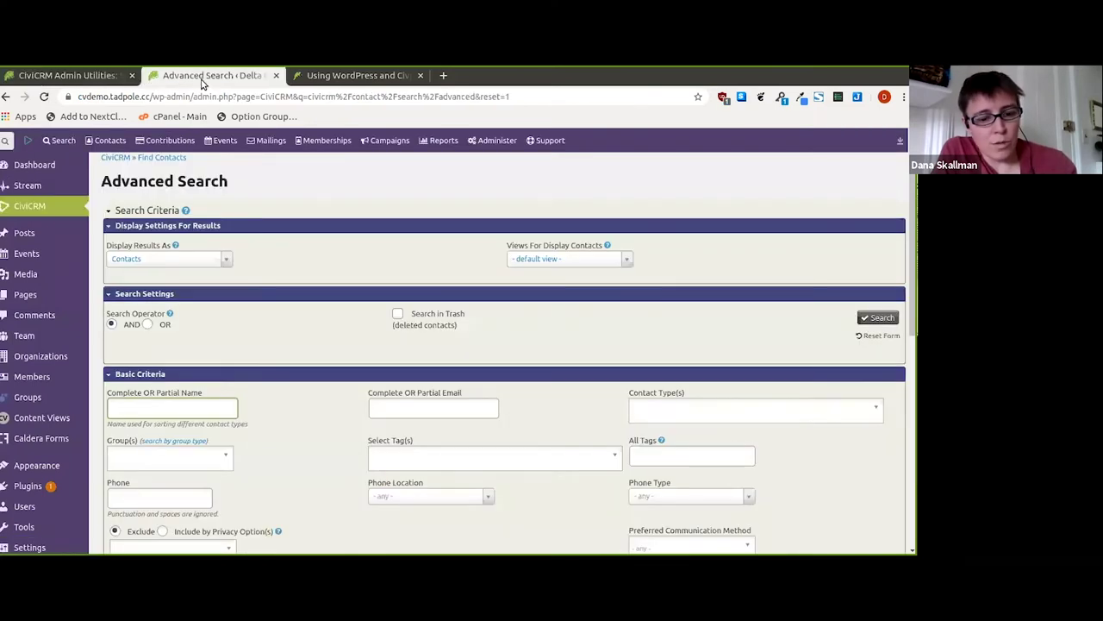
key("F5")
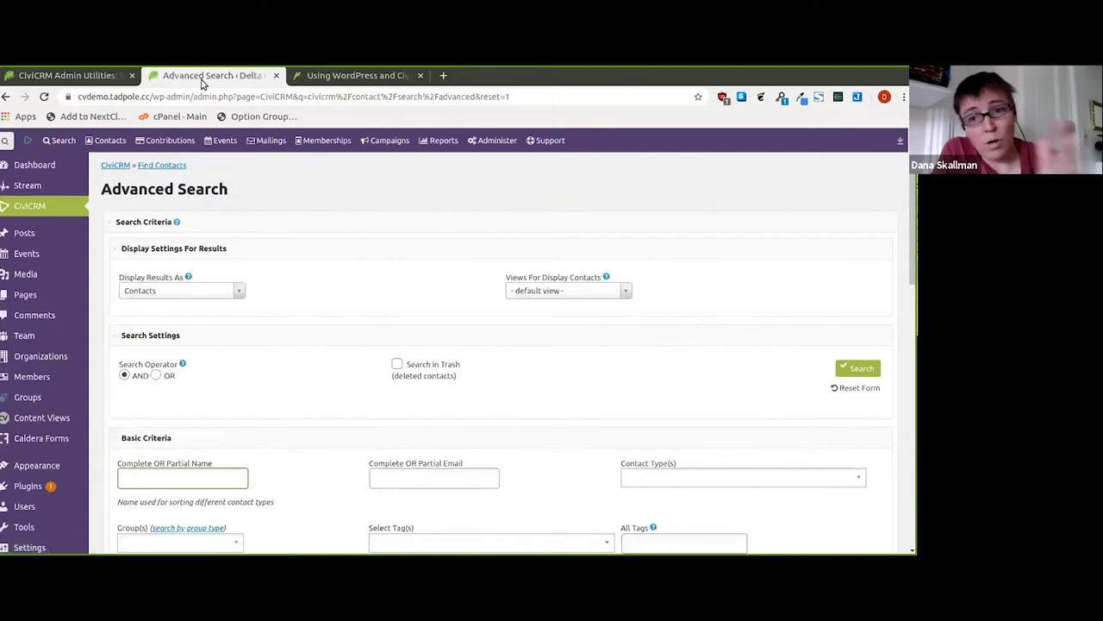
- Return to the Admin Utilities settings and try the option that suppresses the email to the WordPress user
left_click(104, 79)
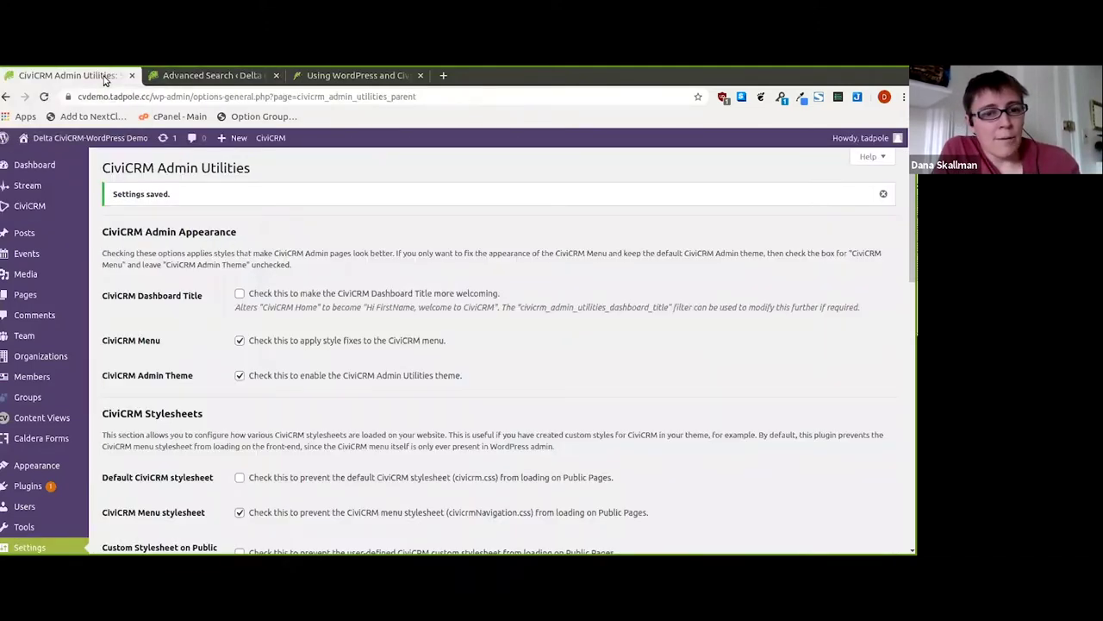
scroll(237, 268, "down", 5)
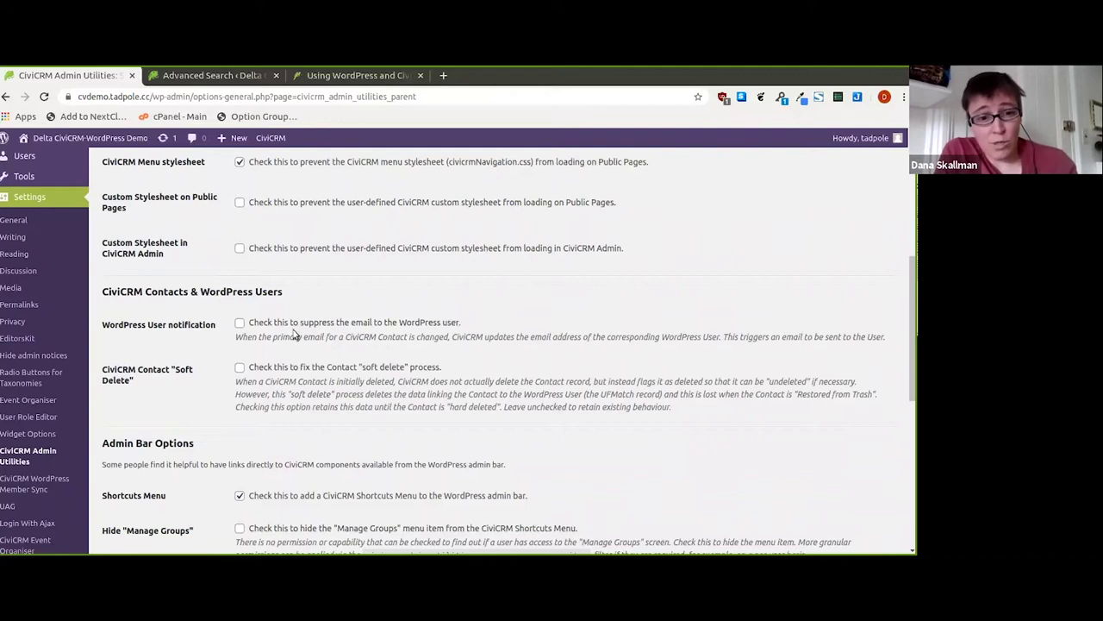
left_click(240, 324)
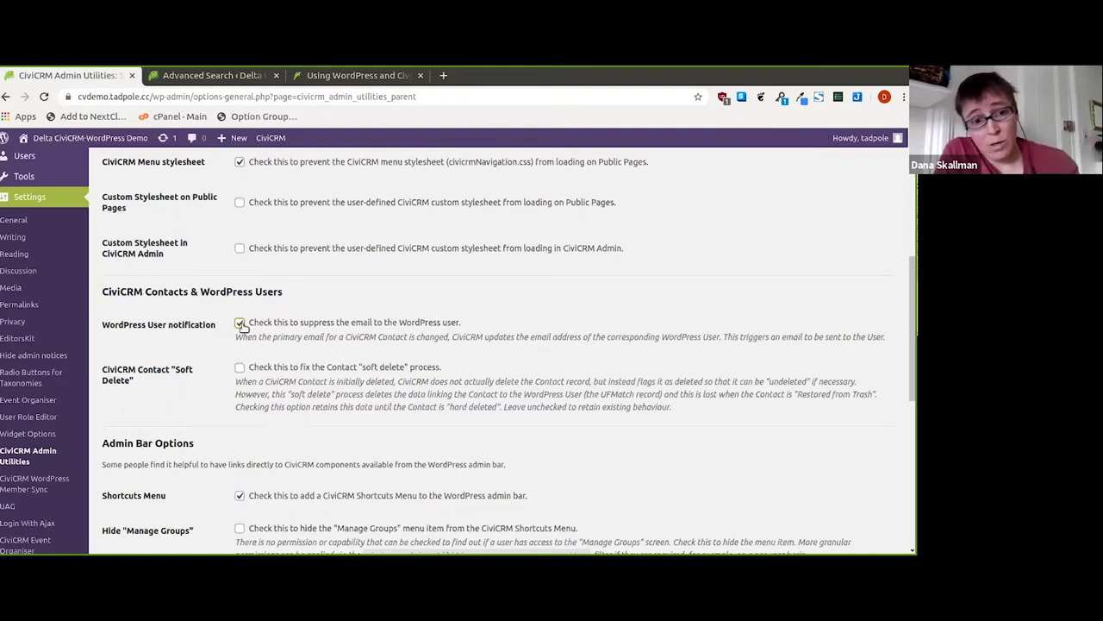
- Review the CiviCRM Contact "Soft Delete" setting and the Admin Bar Options
scroll(240, 326, "down", 1)
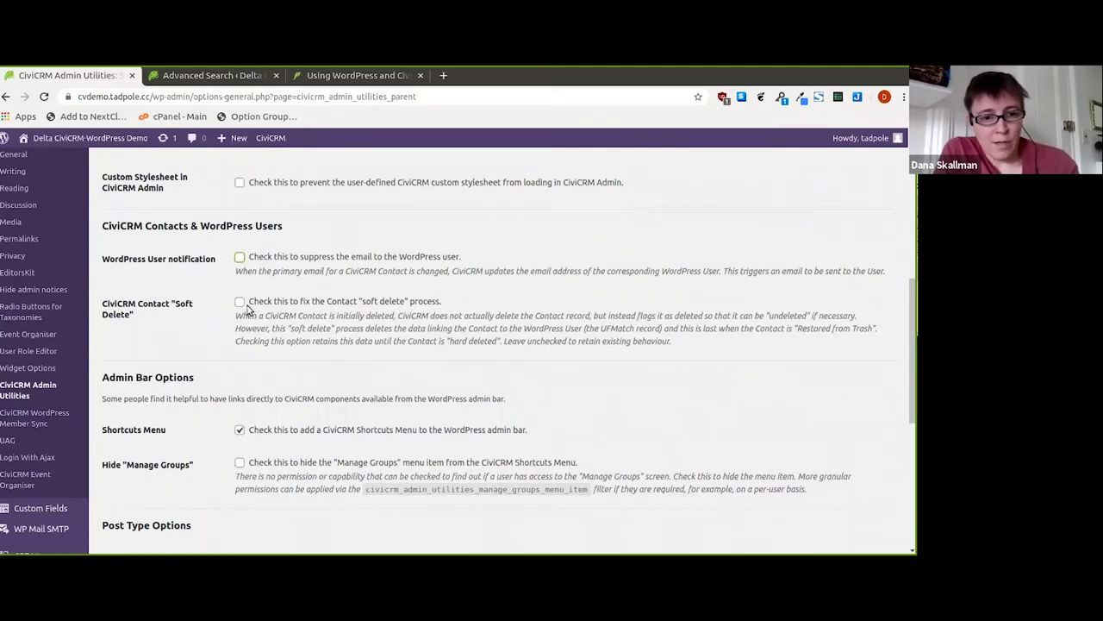
scroll(248, 311, "down", 1)
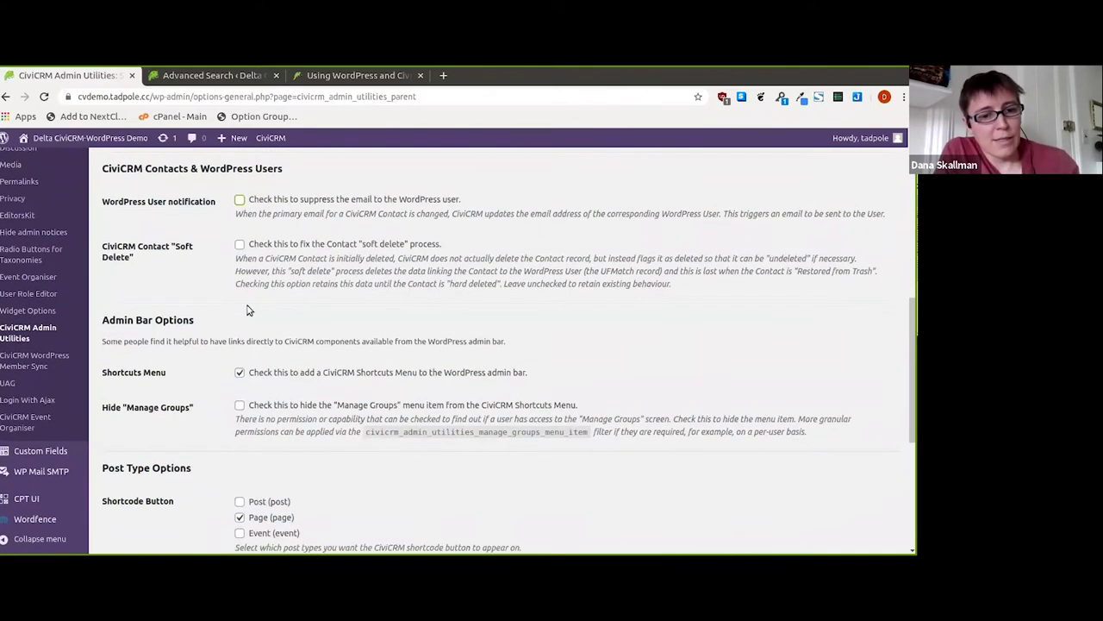
scroll(247, 310, "down", 1)
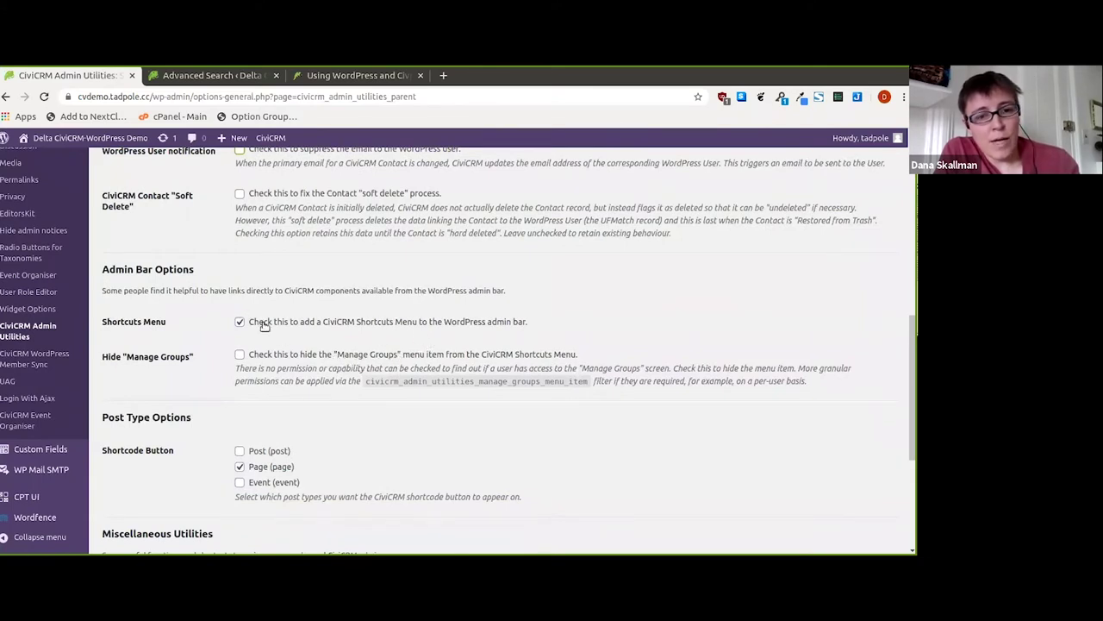
- View the CiviCRM shortcuts in the admin bar and try the option that hides the "Manage Groups" item
mouse_move(276, 144)
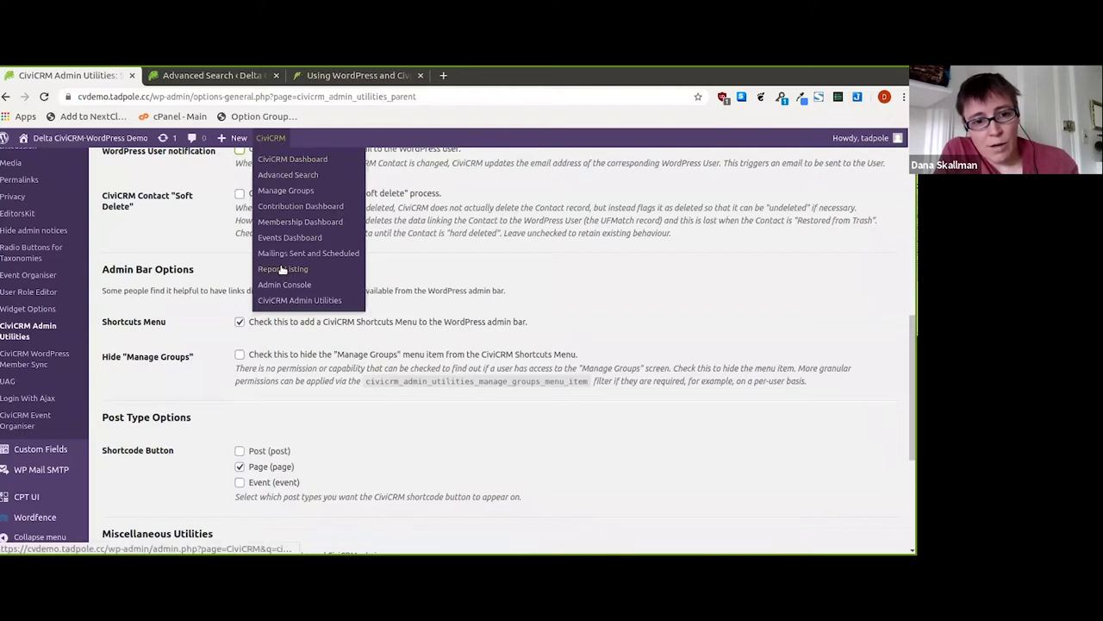
scroll(293, 349, "down", 1)
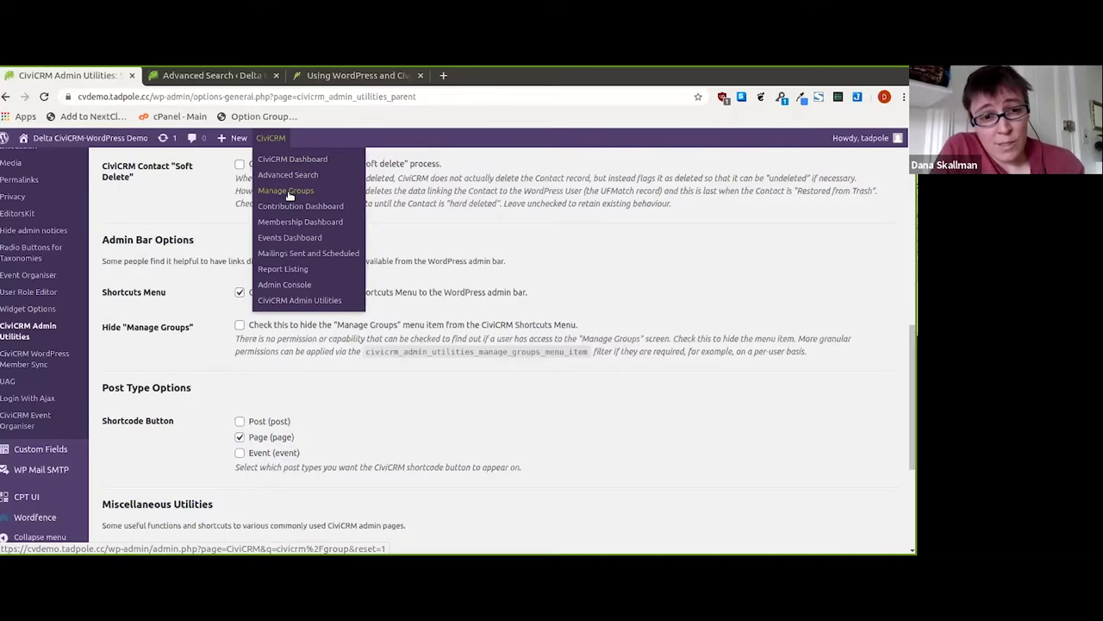
left_click(239, 326)
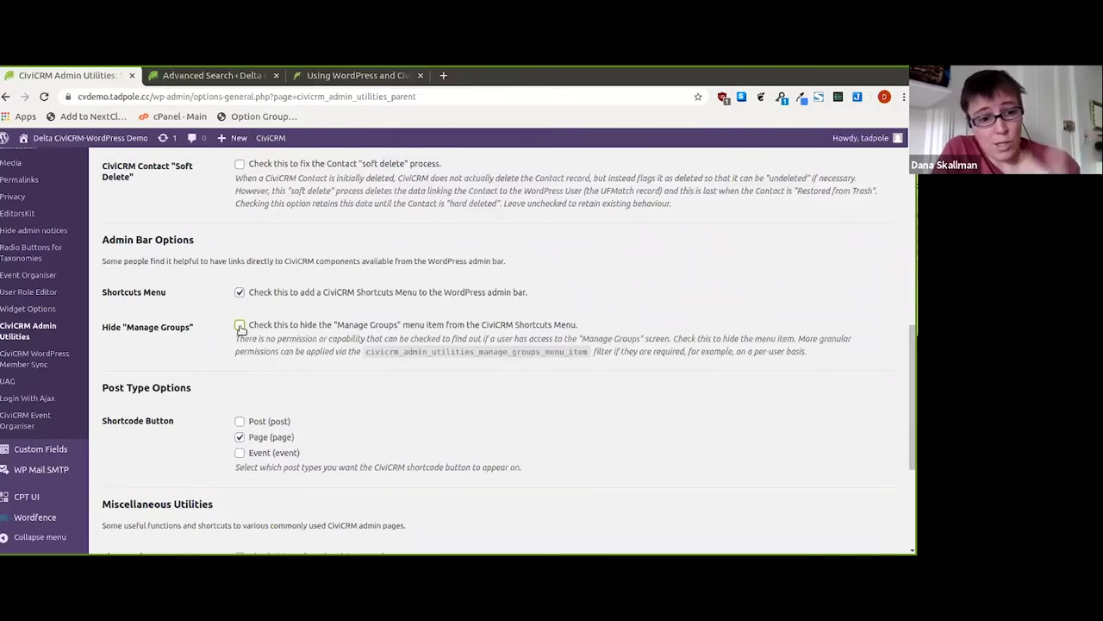
- Review the Post Type Options and Miscellaneous Utilities, and return to the CiviCRM Admin Utilities slide
scroll(240, 327, "down", 3)
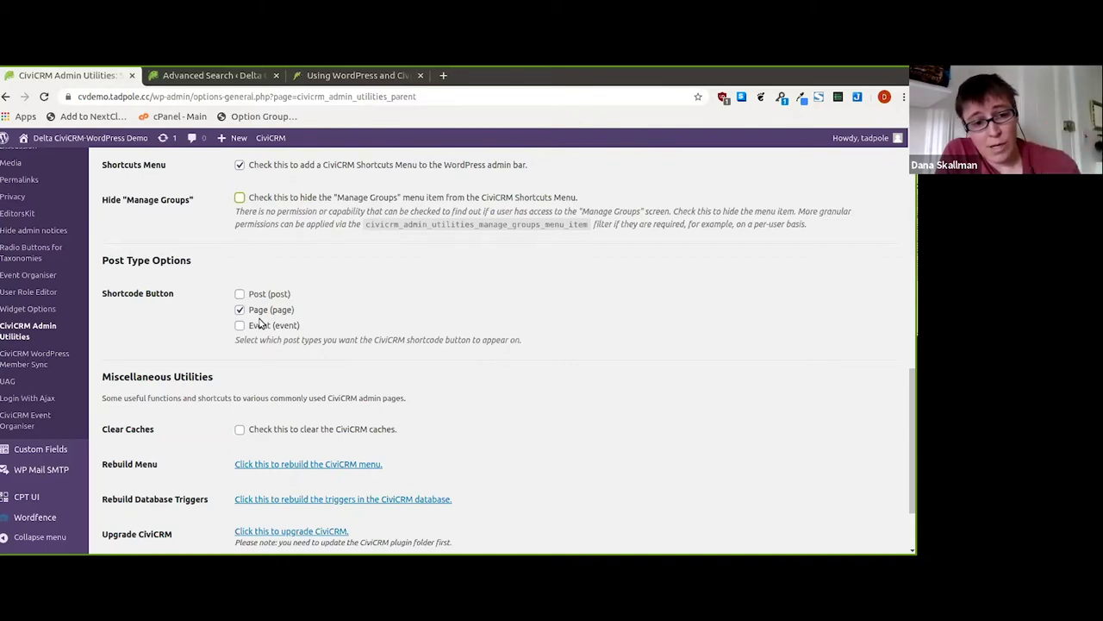
scroll(259, 323, "down", 2)
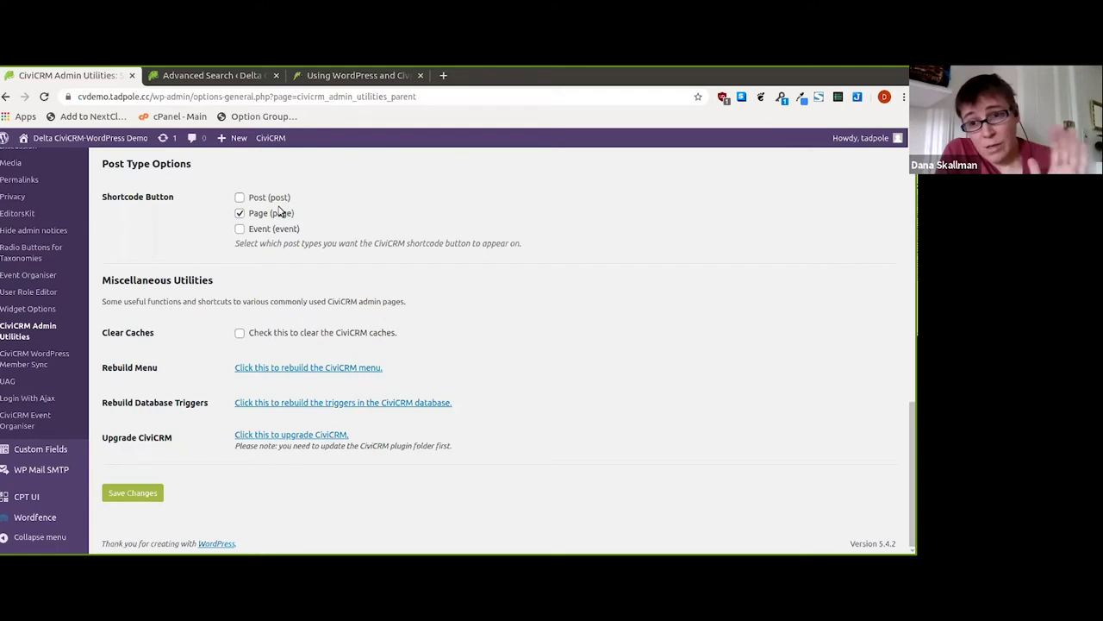
left_click(212, 76)
left_click(332, 77)
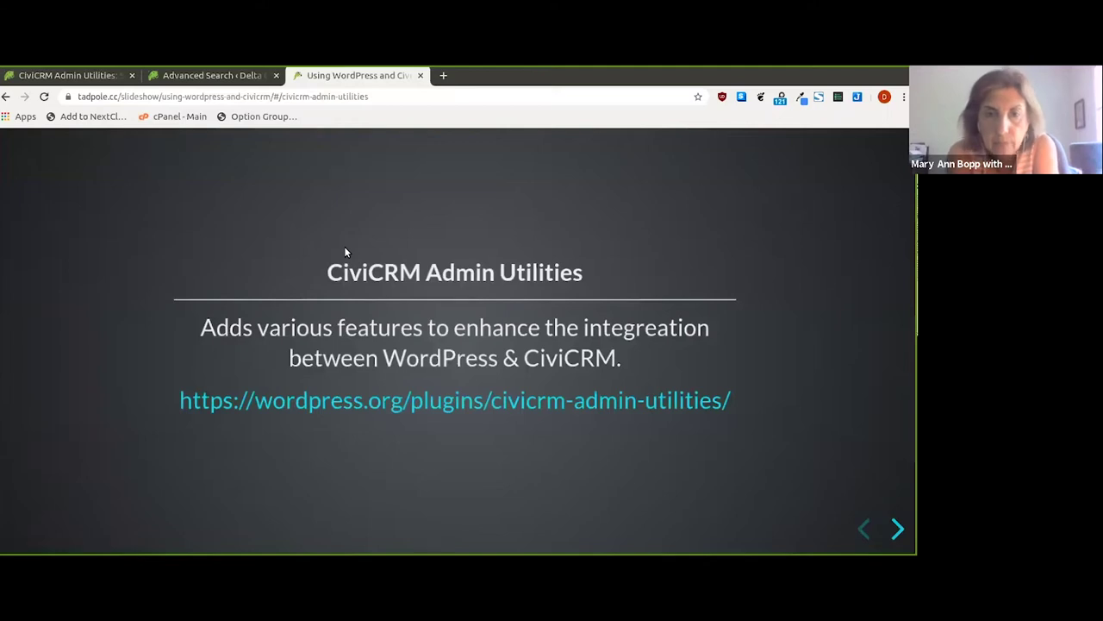
- Show the CiviCRM WordPress Member Sync slide and open that plugin's settings on the demo site
key("Right")
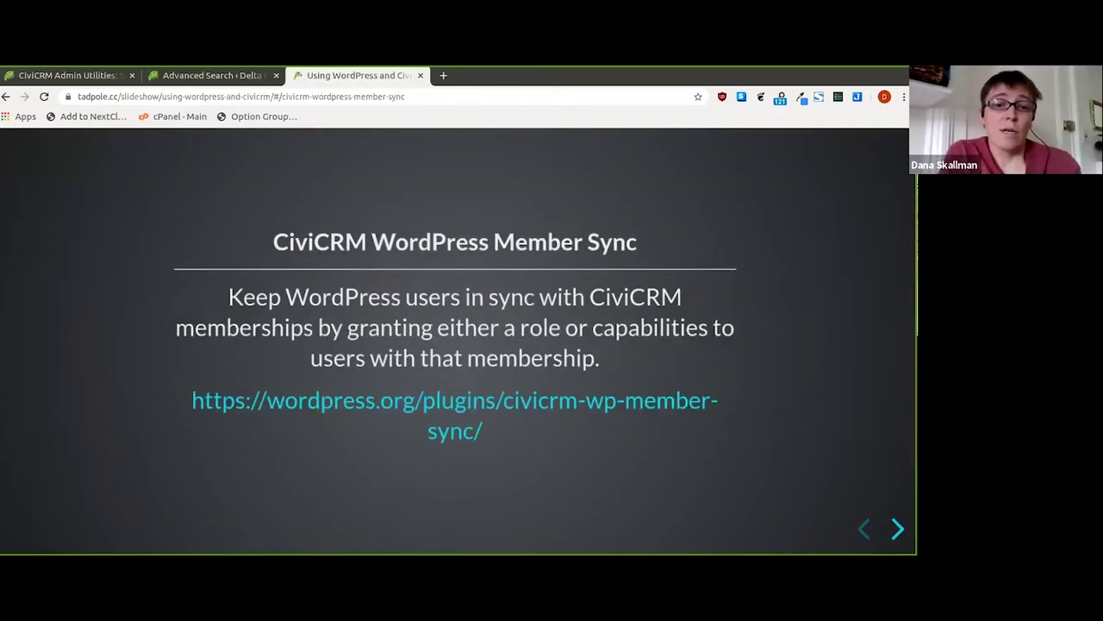
left_click(111, 77)
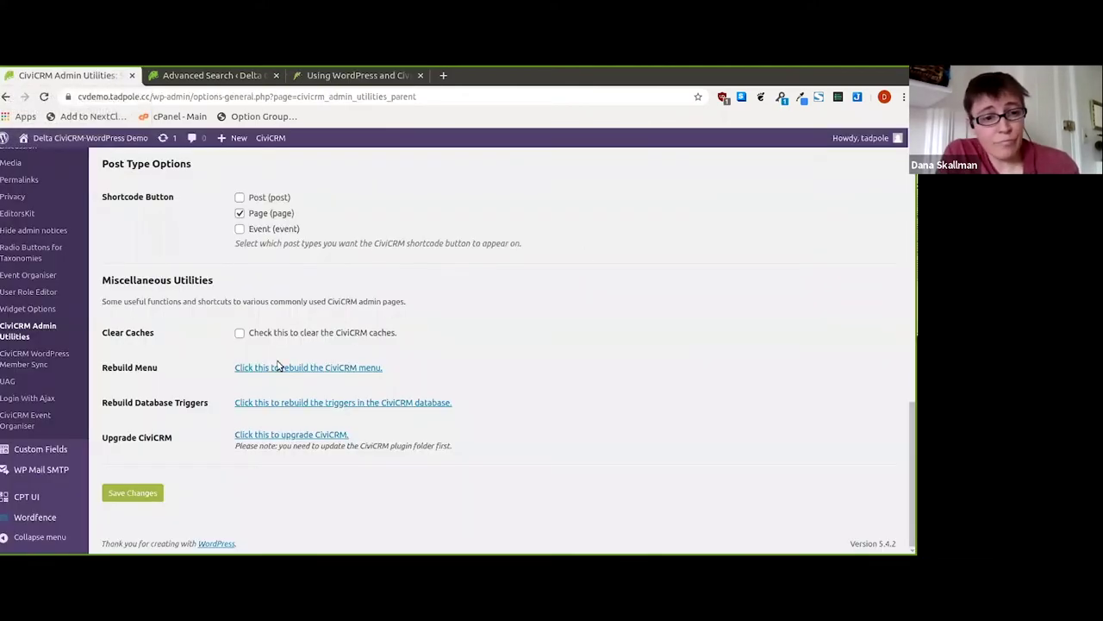
left_click(62, 356)
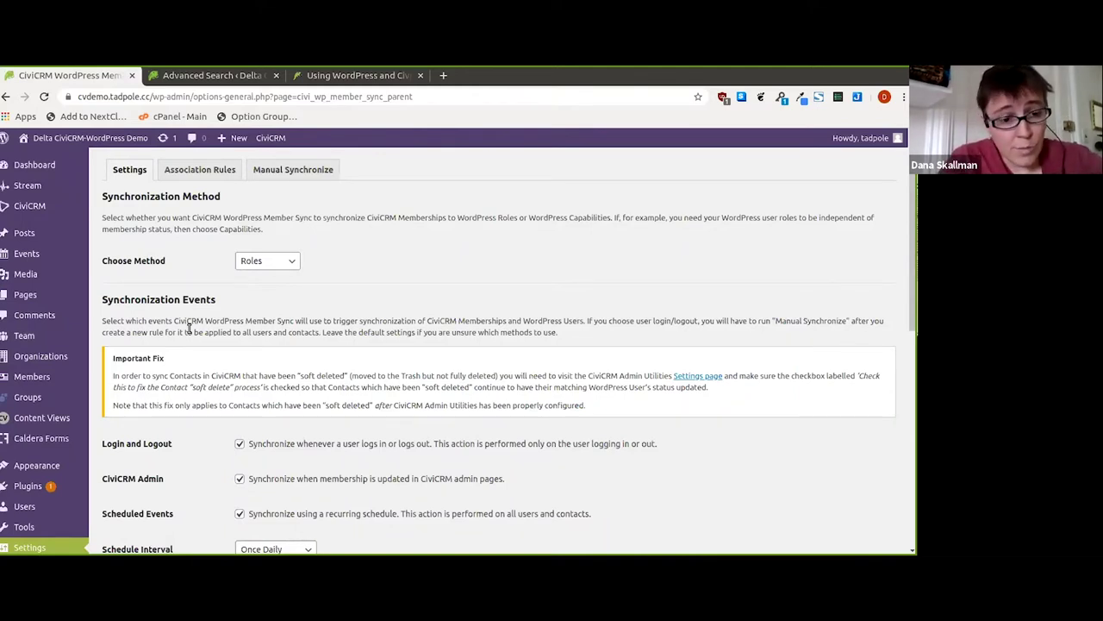
- Review the Member Sync synchronization events and the method choices, keeping Roles as the synchronization method
scroll(216, 329, "down", 3)
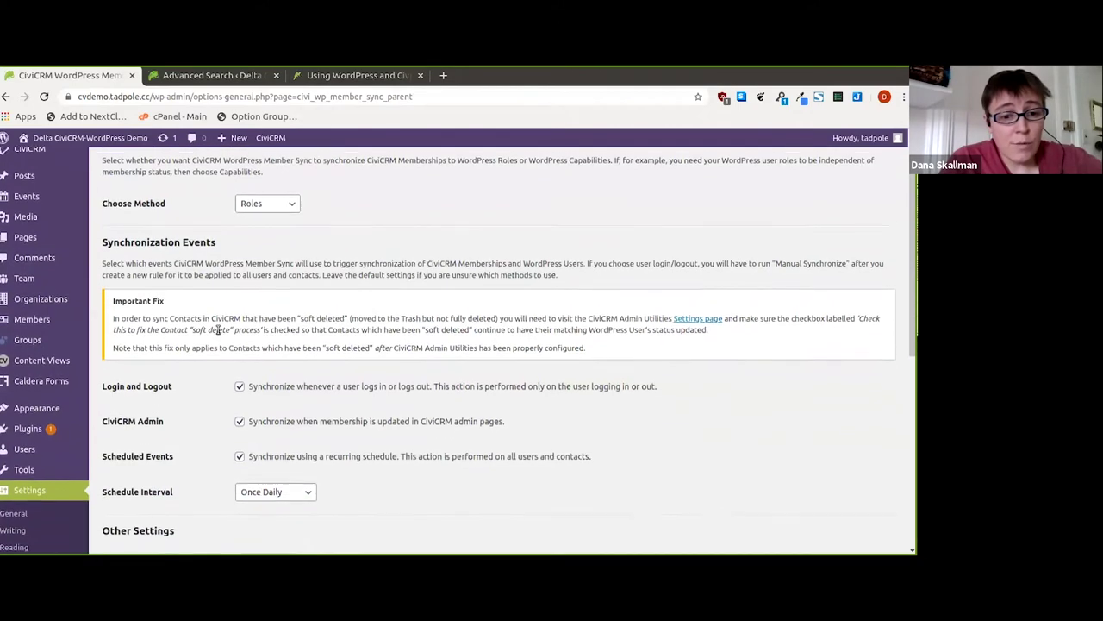
scroll(217, 328, "down", 5)
scroll(222, 353, "up", 5)
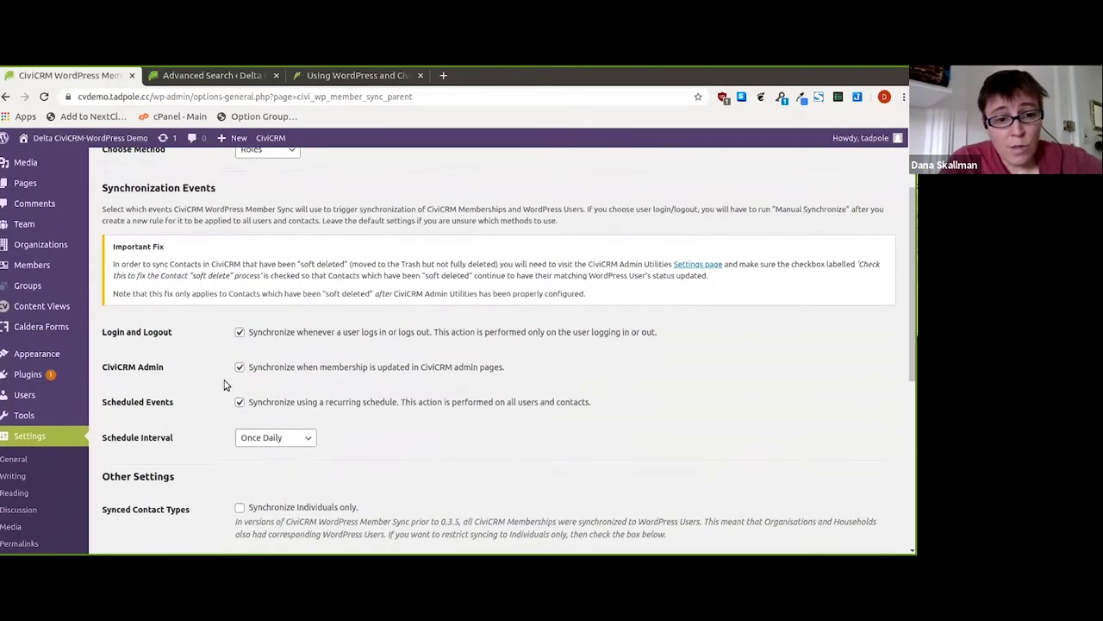
scroll(445, 406, "up", 3)
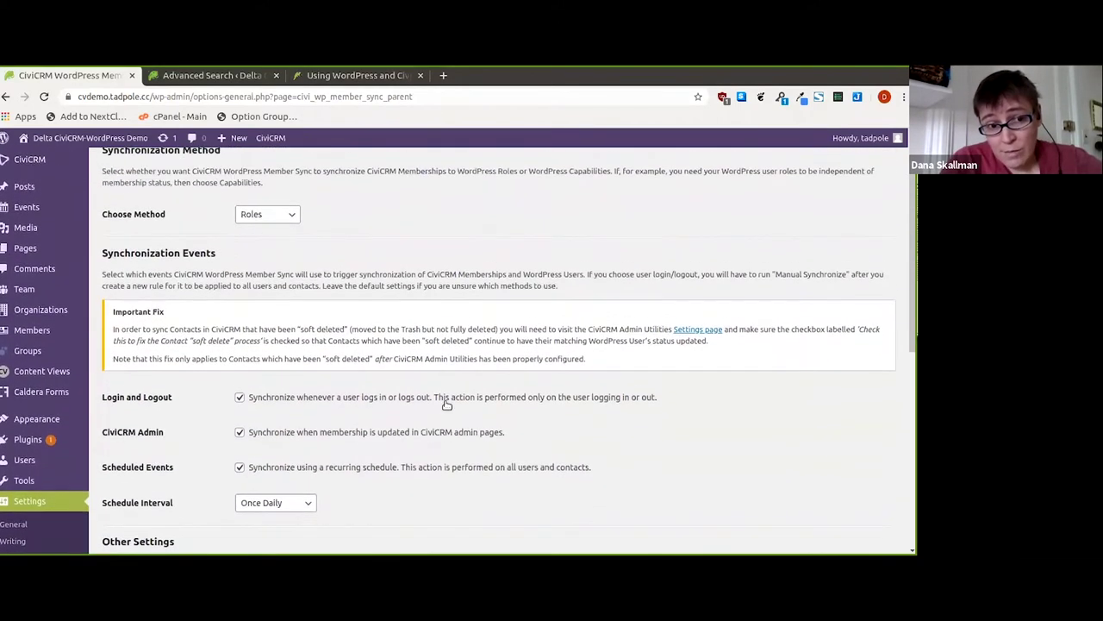
left_click(259, 263)
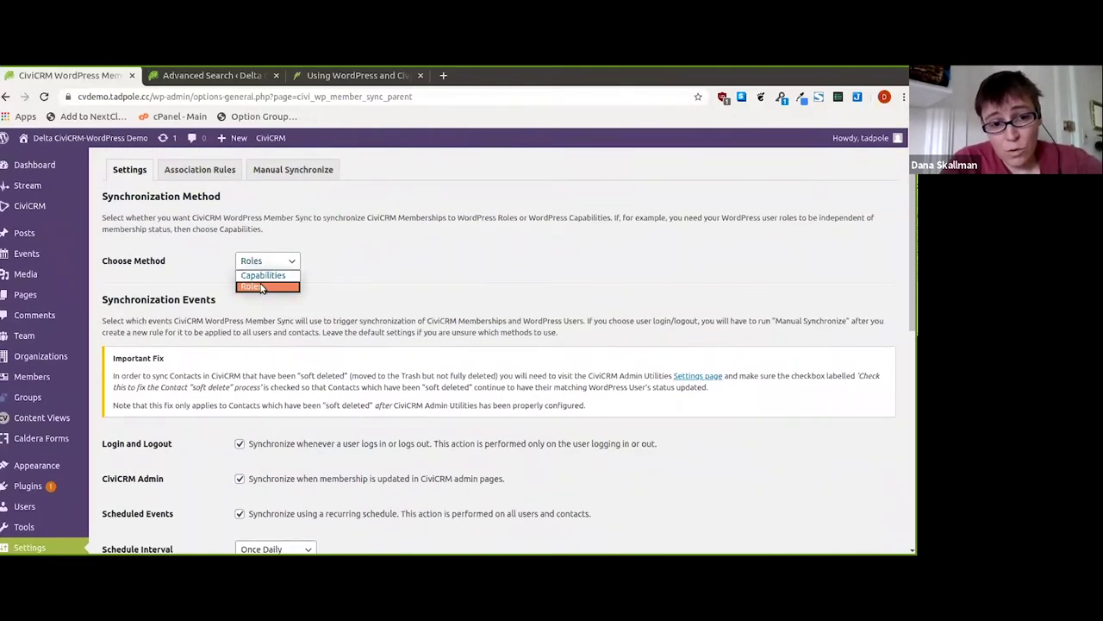
left_click(262, 287)
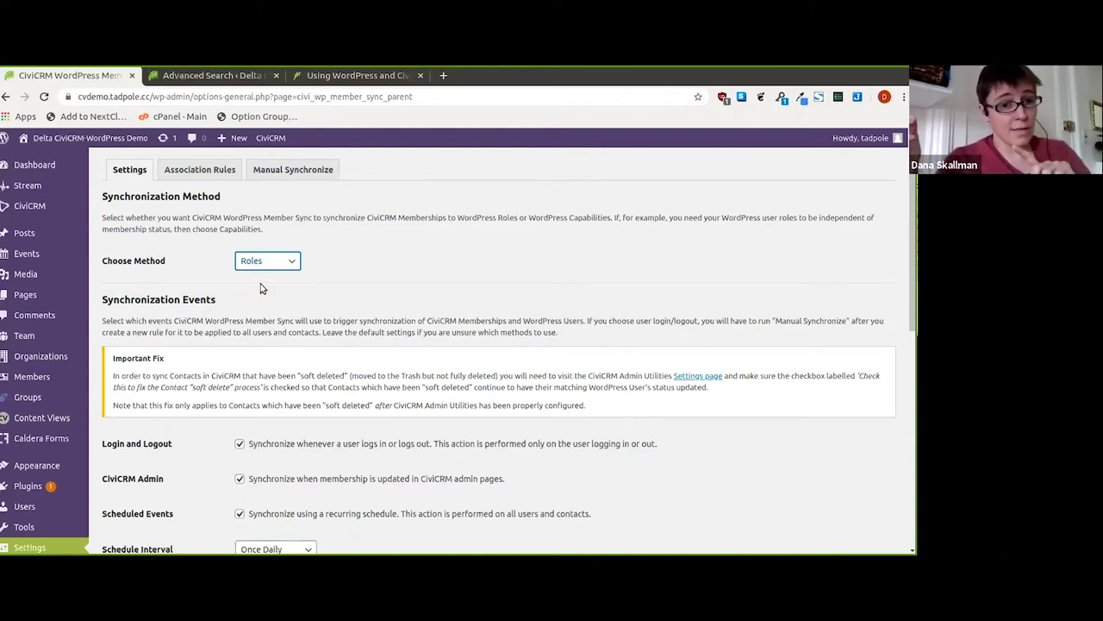
- View the association rules and examine the General membership's current role, expired member codes and expiry role
left_click(220, 173)
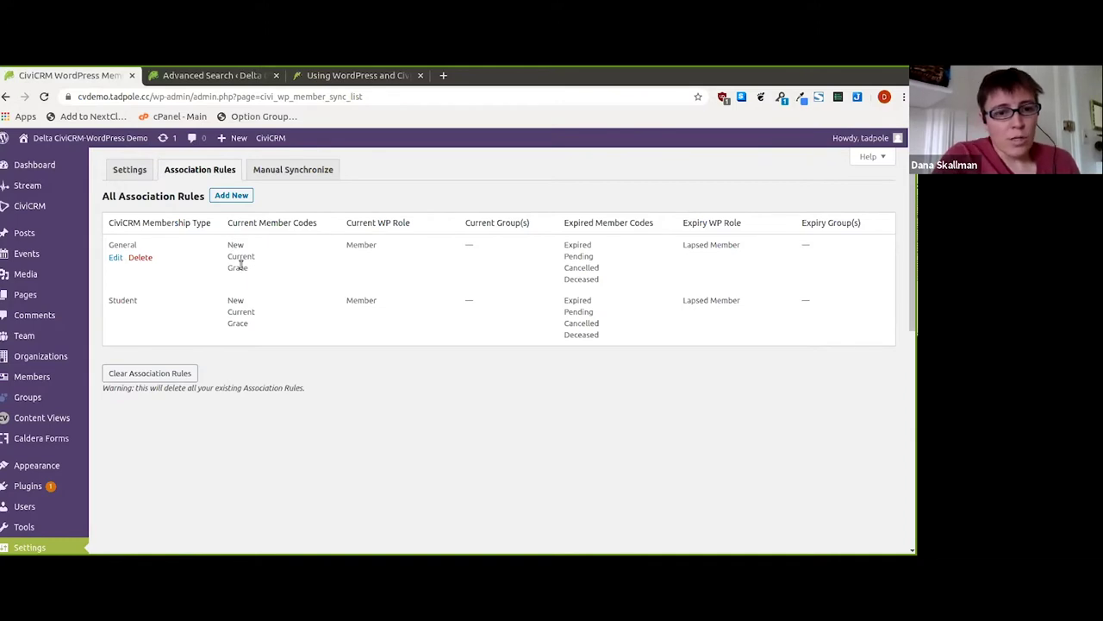
double_click(347, 247)
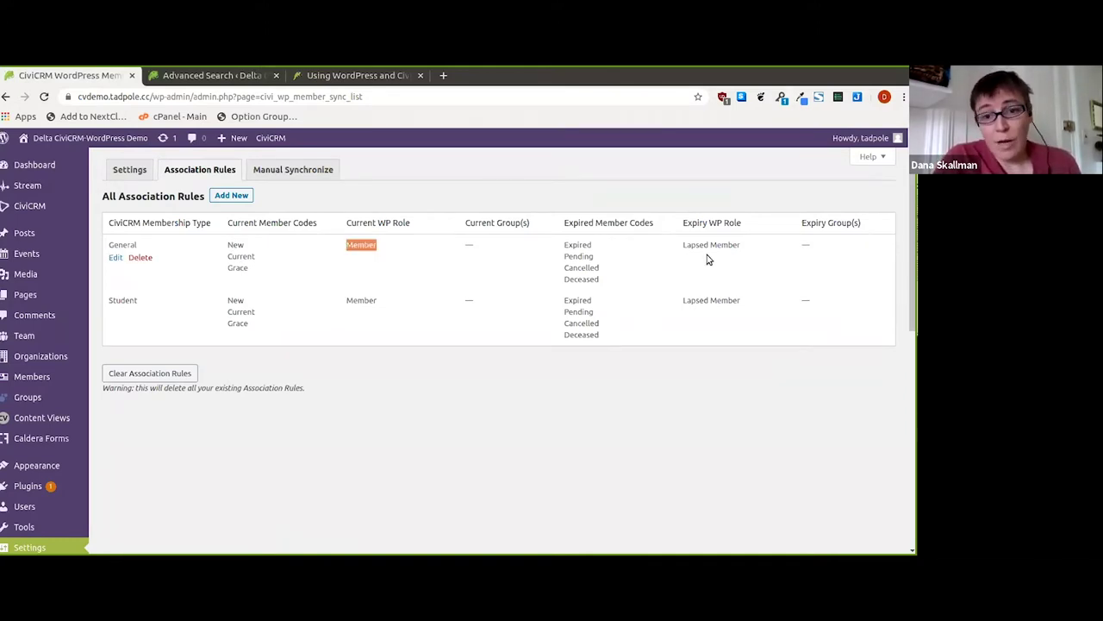
triple_click(580, 247)
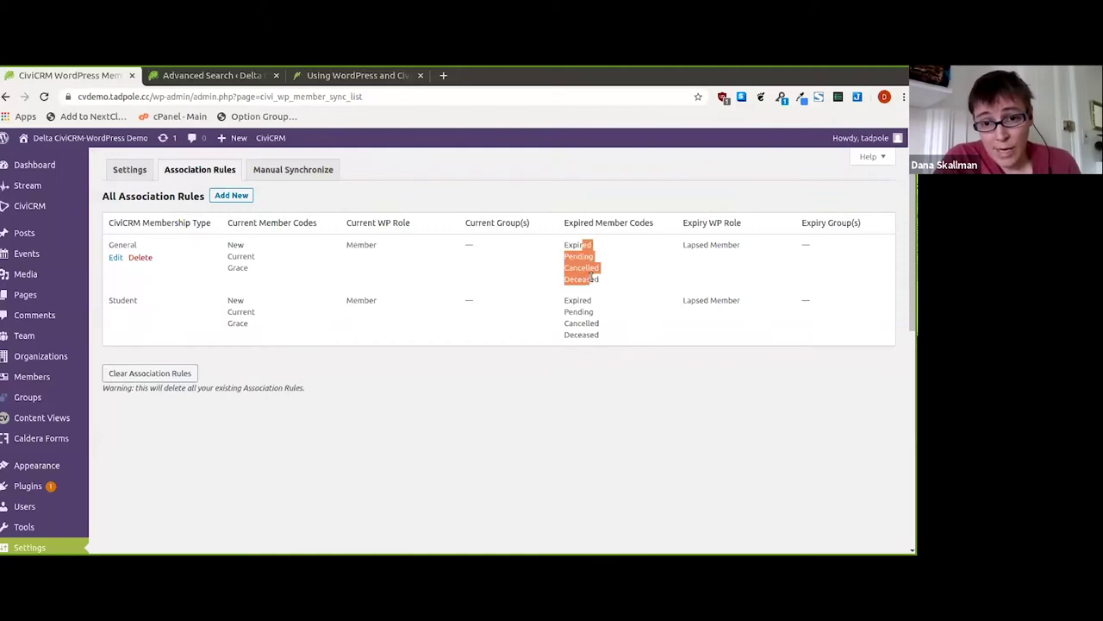
triple_click(694, 245)
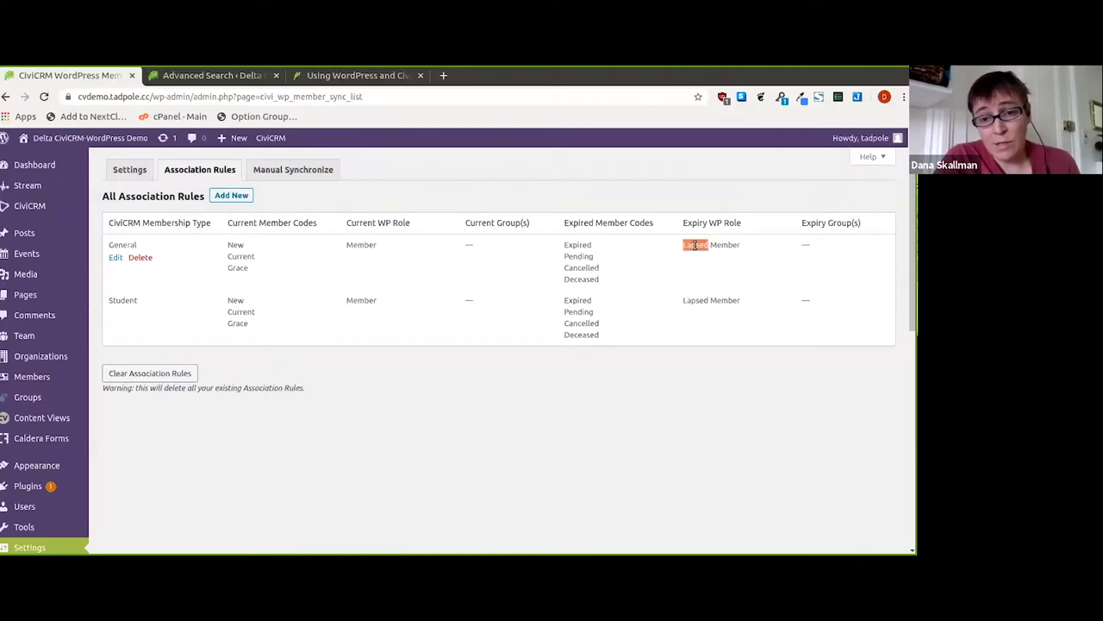
- Open the General association rule for editing and review its statuses and the available CiviMember membership types
left_click(116, 257)
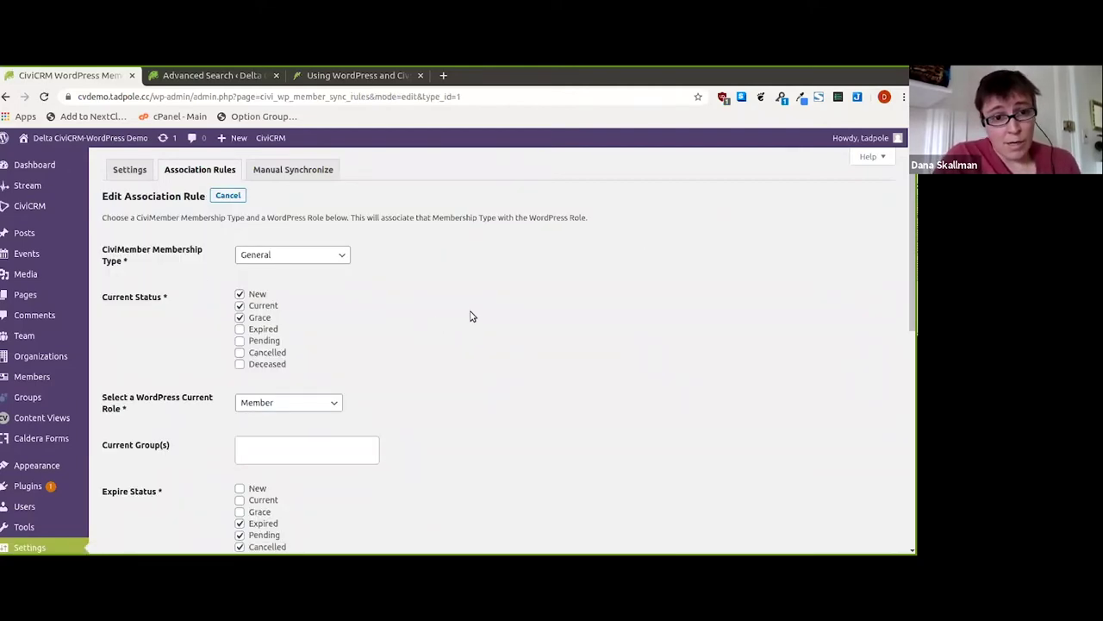
scroll(480, 316, "down", 2)
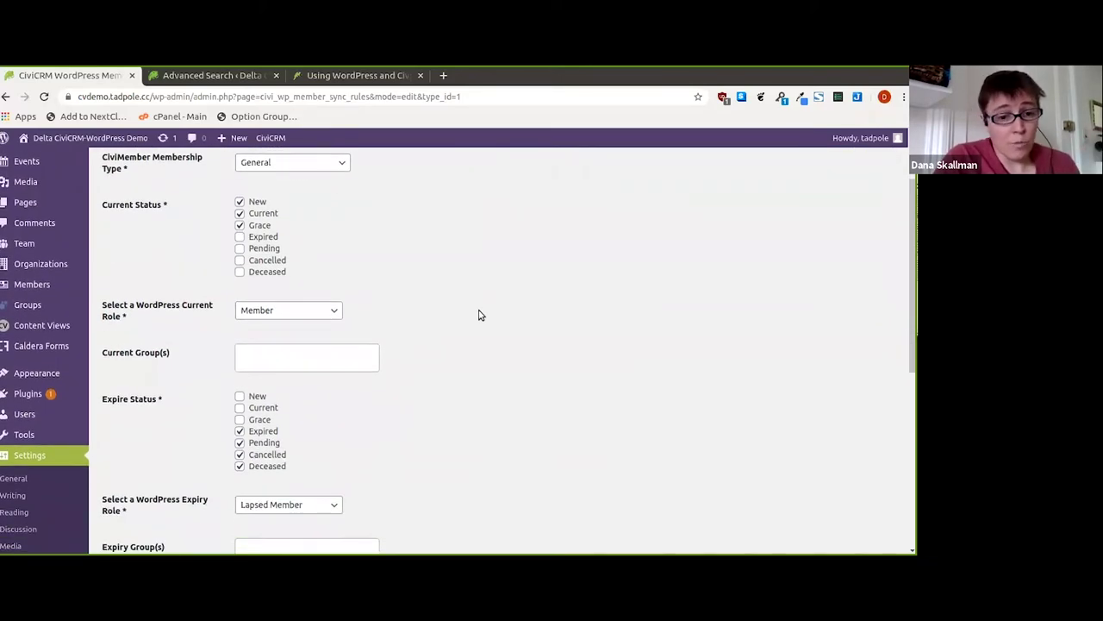
scroll(480, 315, "down", 3)
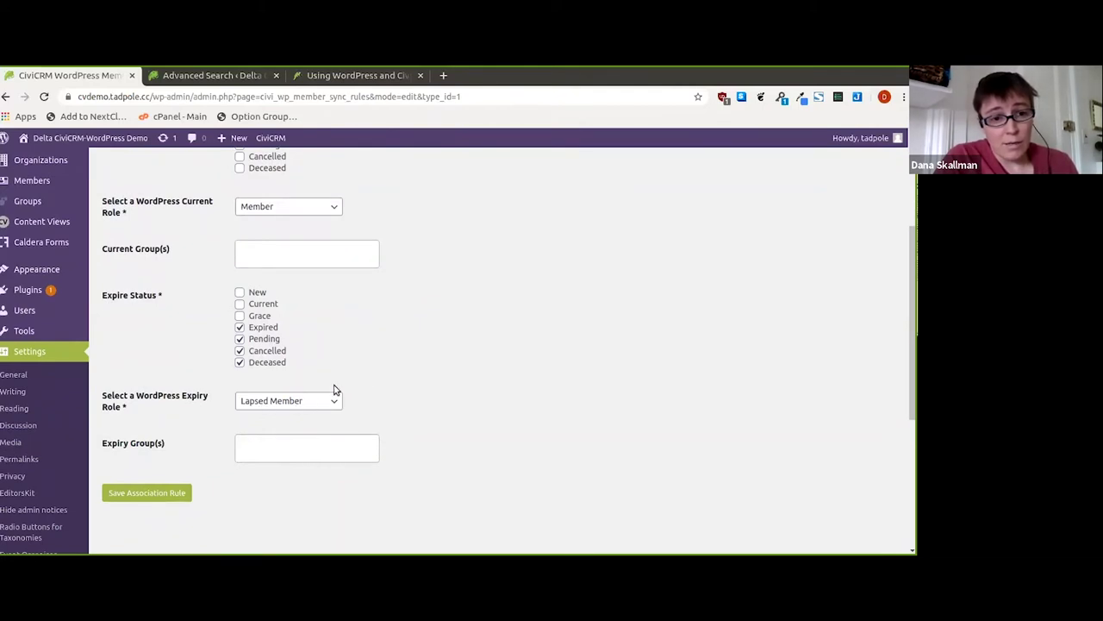
scroll(335, 388, "up", 4)
left_click(338, 192)
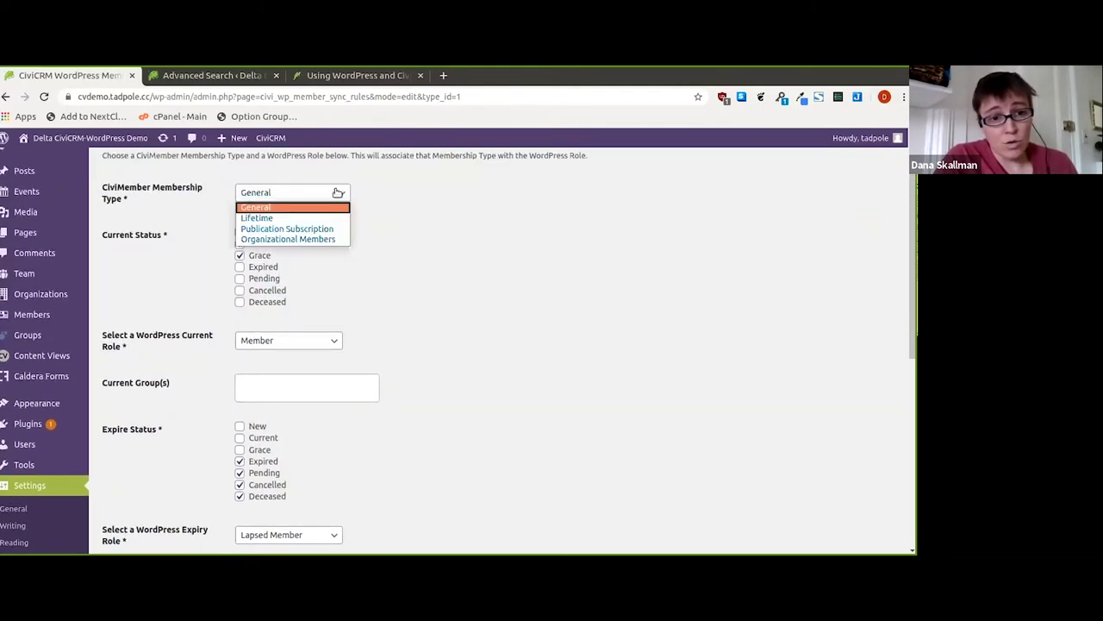
left_click(338, 194)
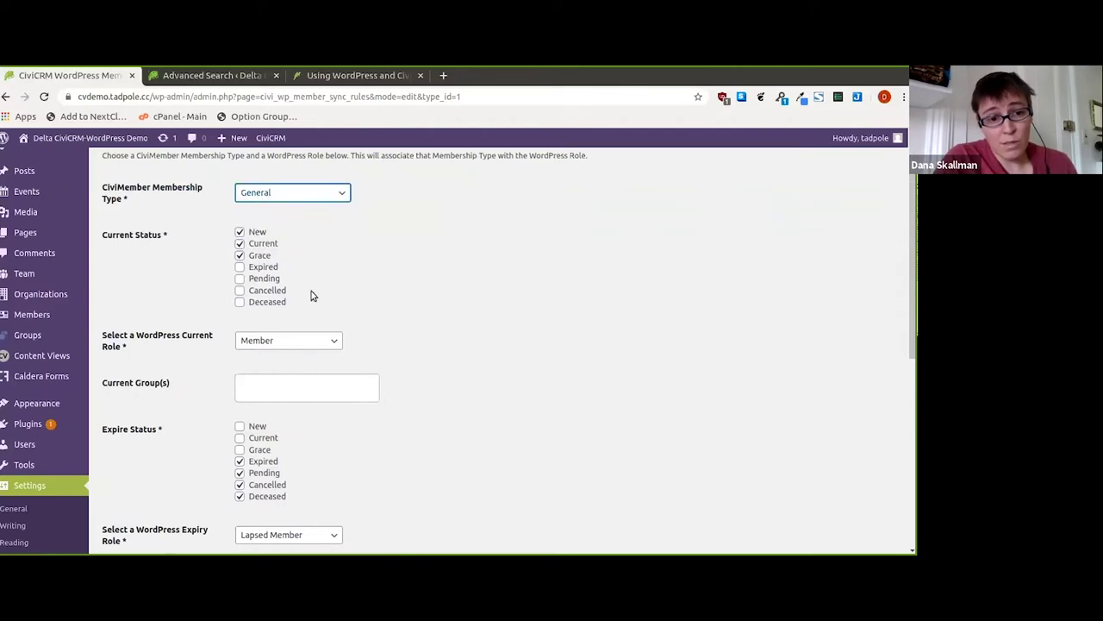
- Check the choices for the rule's WordPress current role and expiry role, keeping Member and Lapsed Member
left_click(299, 343)
left_click(299, 345)
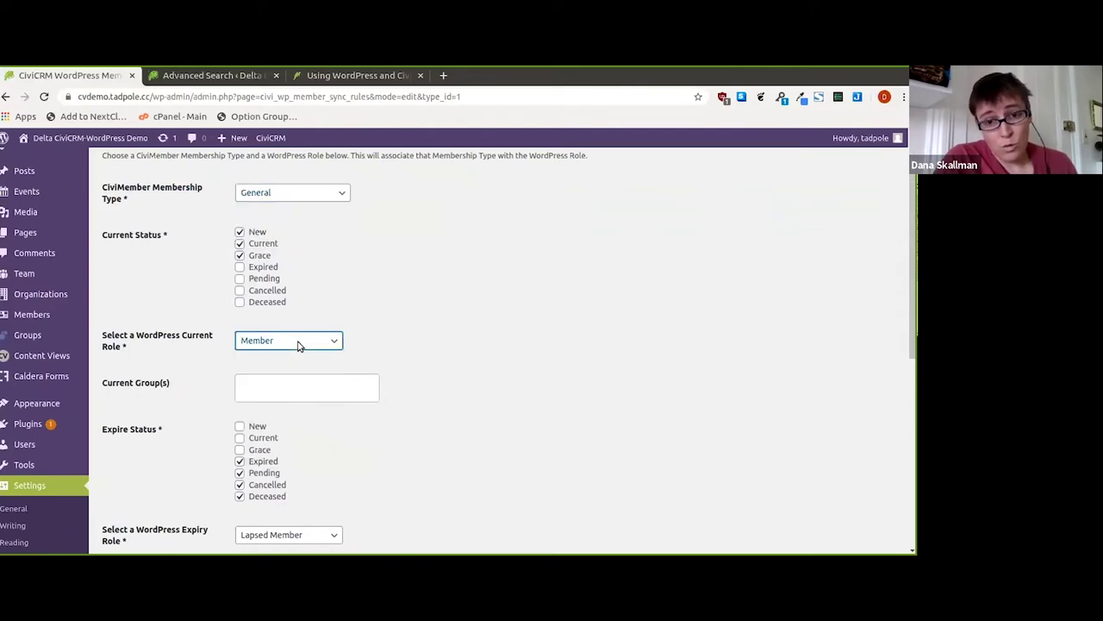
left_click(313, 536)
left_click(313, 536)
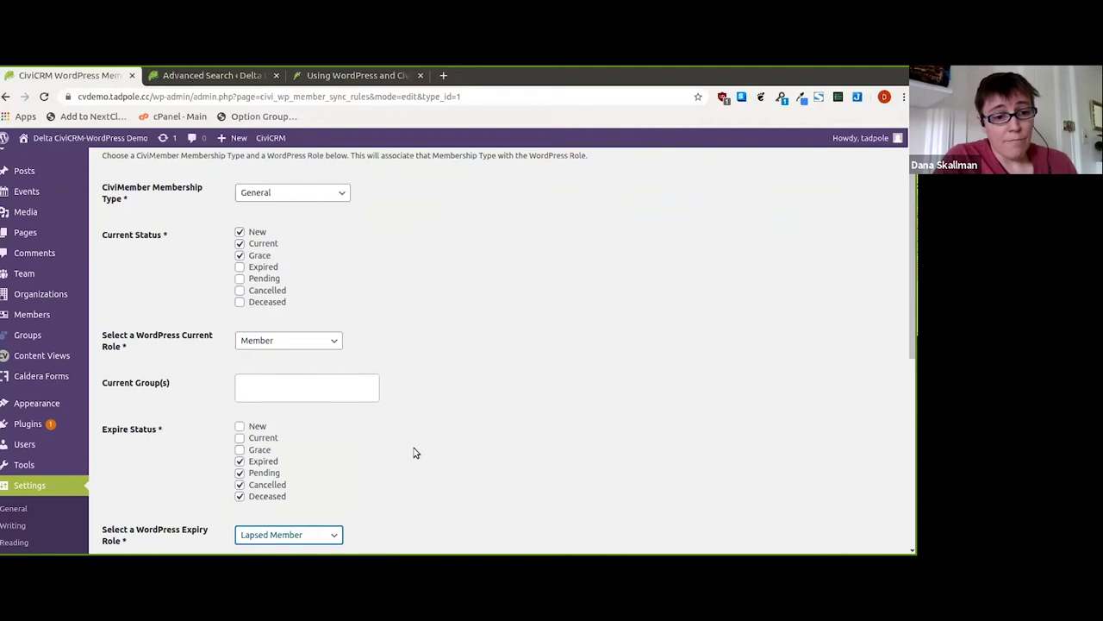
- Check the rule's Expiry Group(s) field and return to the Member Sync settings without saving the rule
scroll(416, 450, "down", 2)
scroll(386, 424, "down", 1)
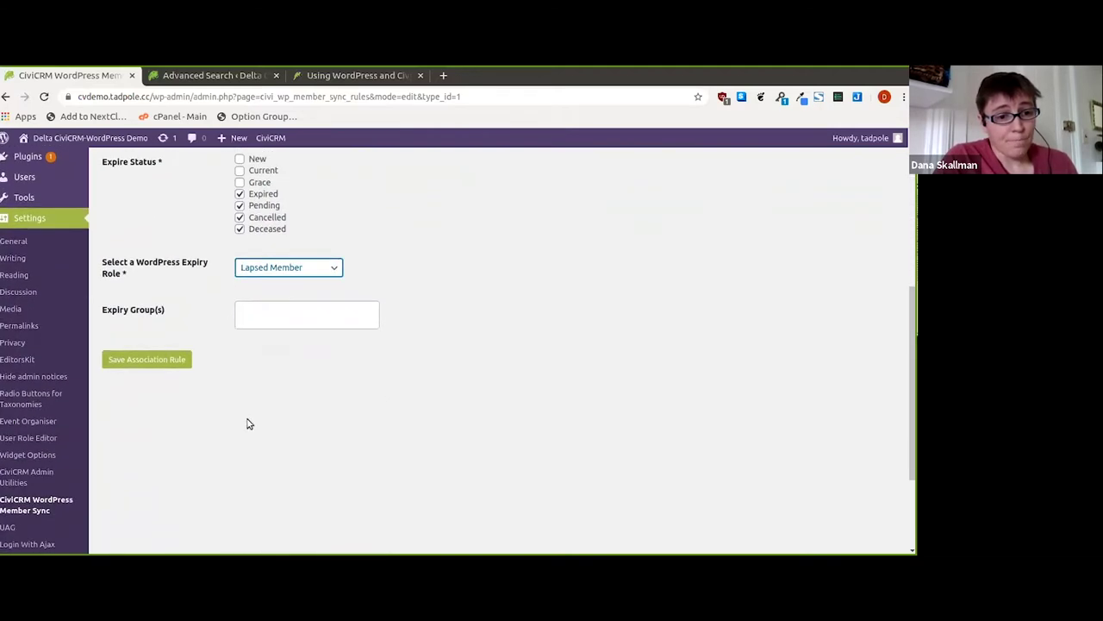
left_click(289, 315)
left_click(288, 316)
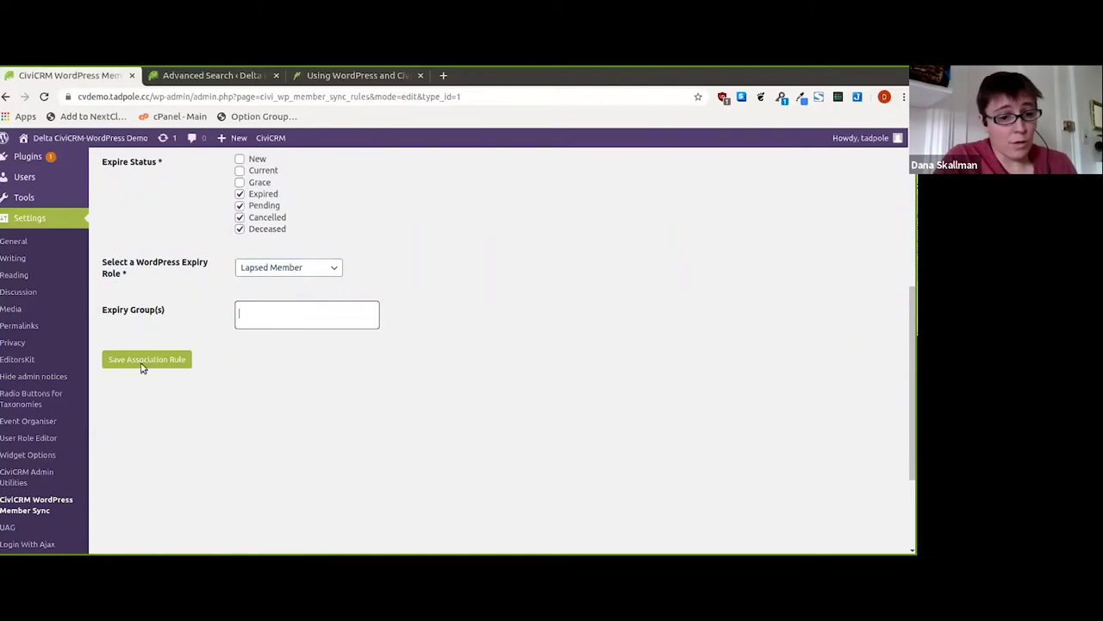
left_click(43, 509)
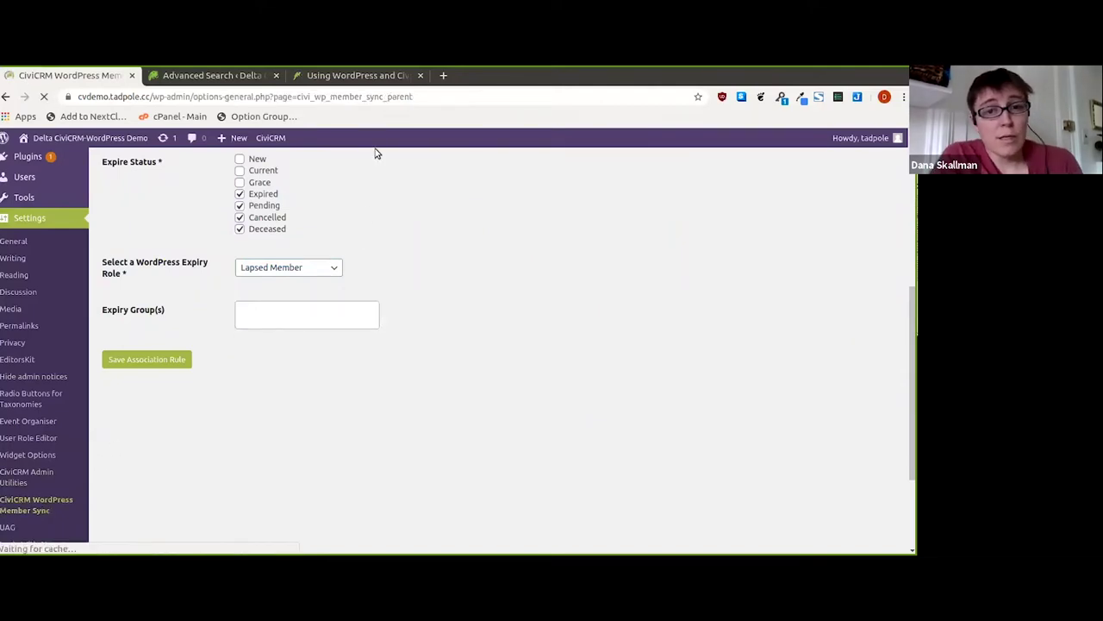
- Show the CiviCRM Groups Sync slide and open the Groups list on the demo site
left_click(338, 78)
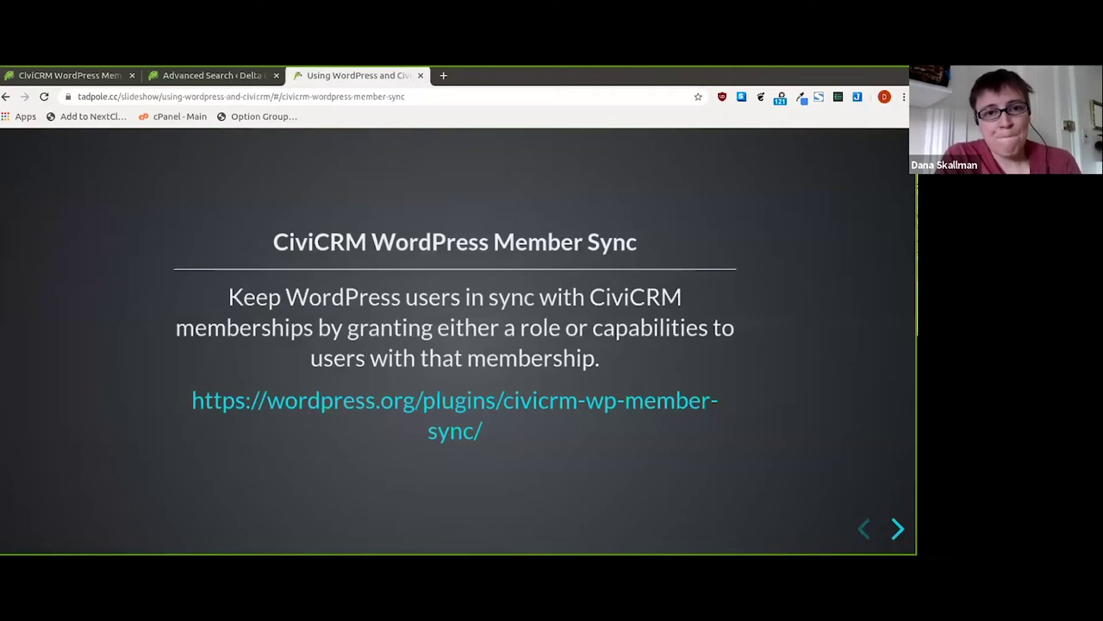
key("Right")
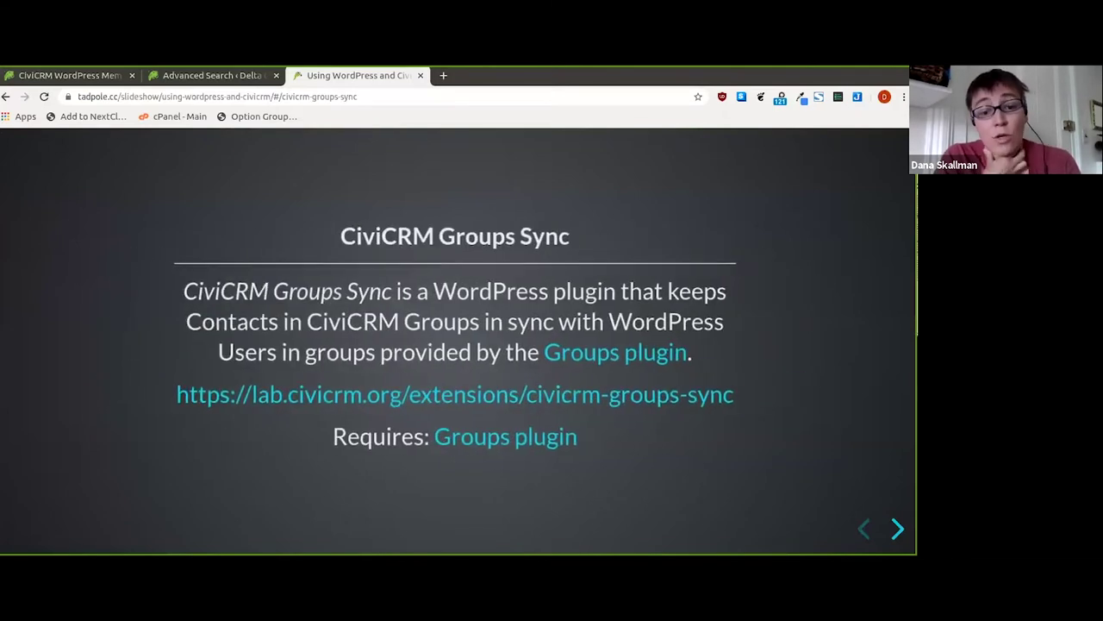
left_click(110, 78)
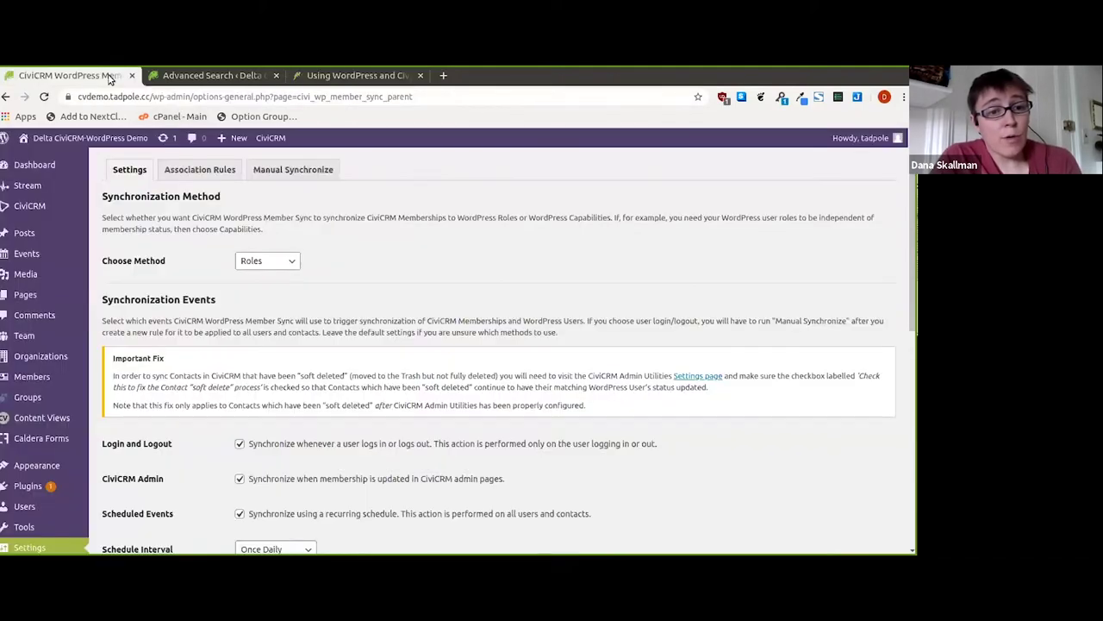
mouse_move(57, 401)
left_click(56, 397)
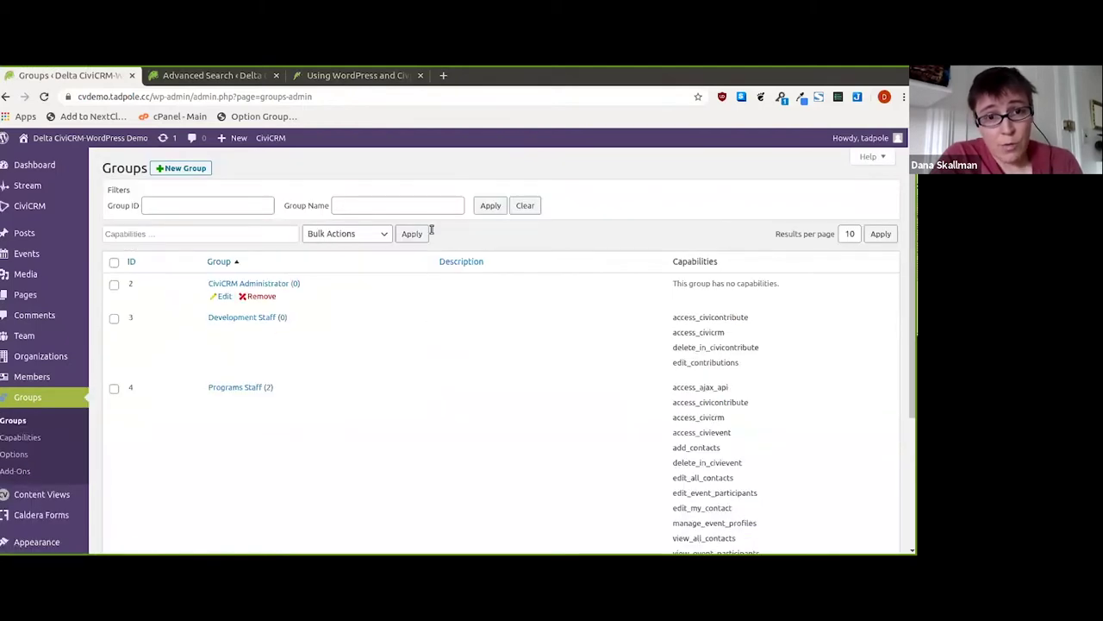
- Look over the required Groups plugin's WordPress.org page from the slide, and close it again
left_click(354, 75)
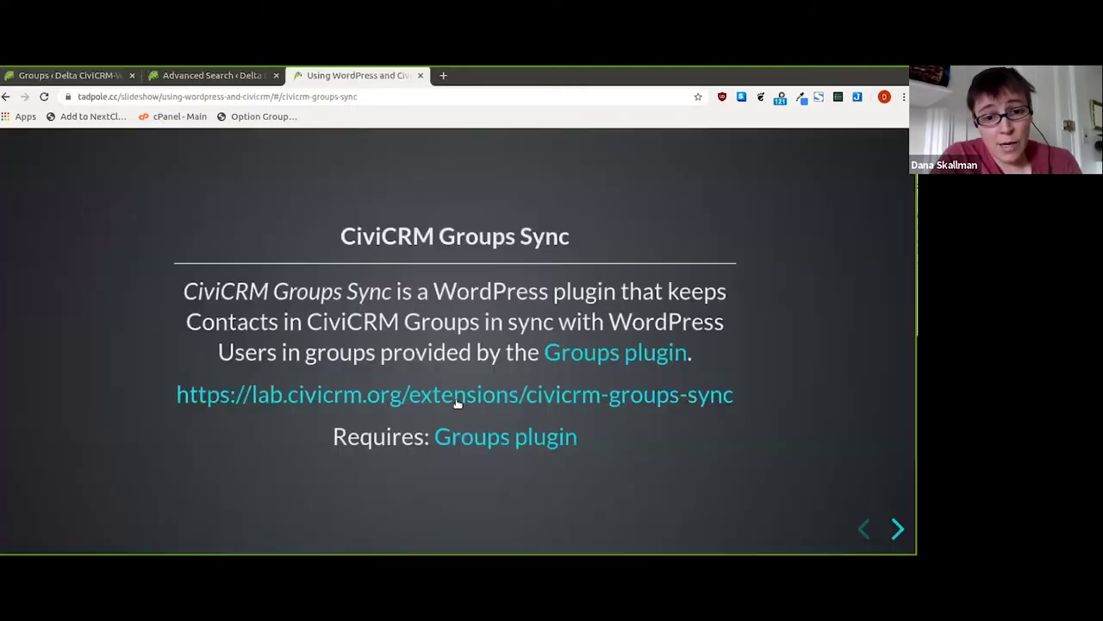
left_click(503, 441)
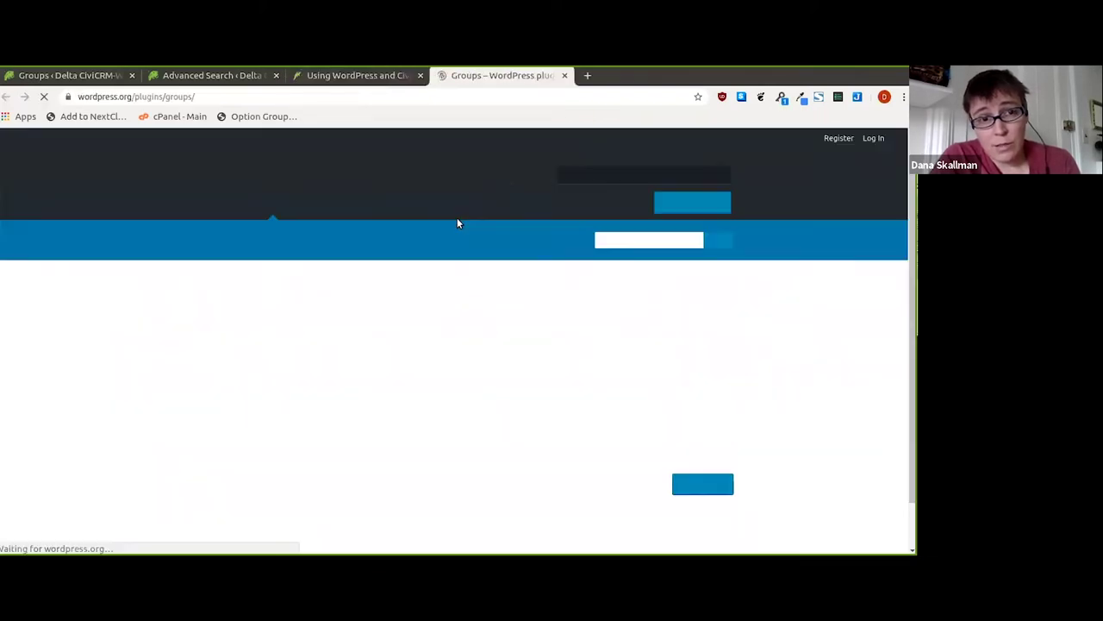
scroll(446, 340, "down", 1)
scroll(446, 340, "down", 3)
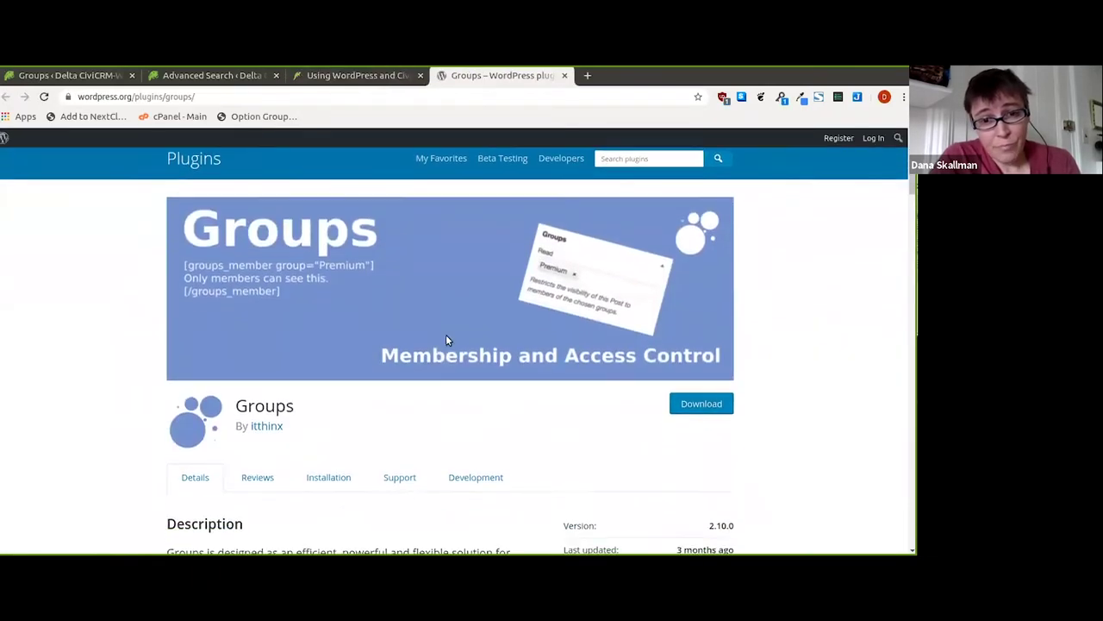
scroll(445, 339, "down", 3)
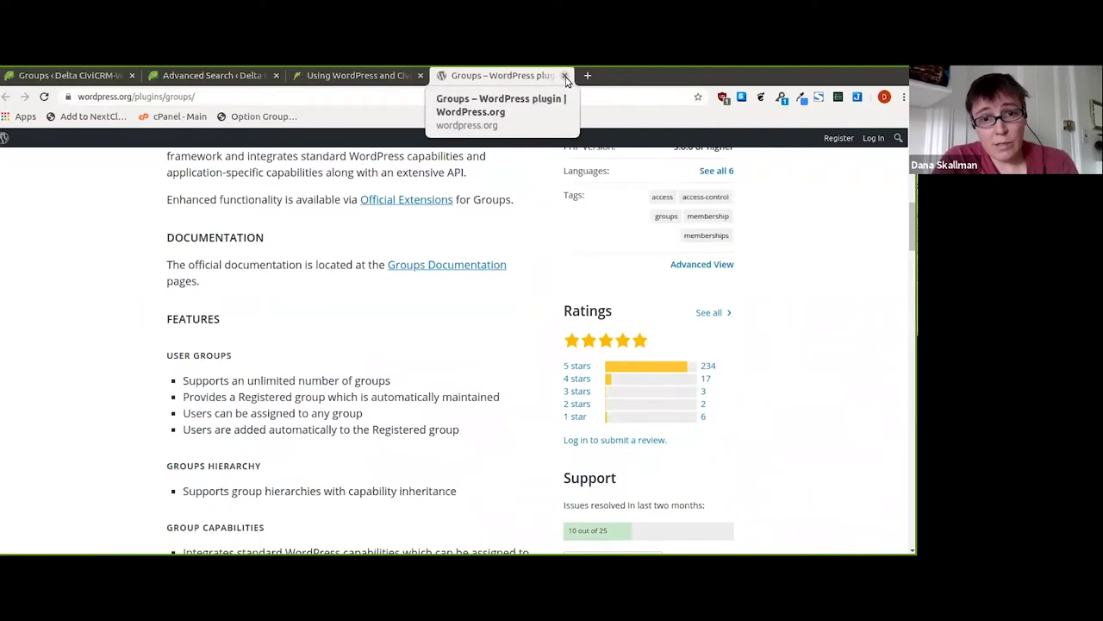
left_click(565, 76)
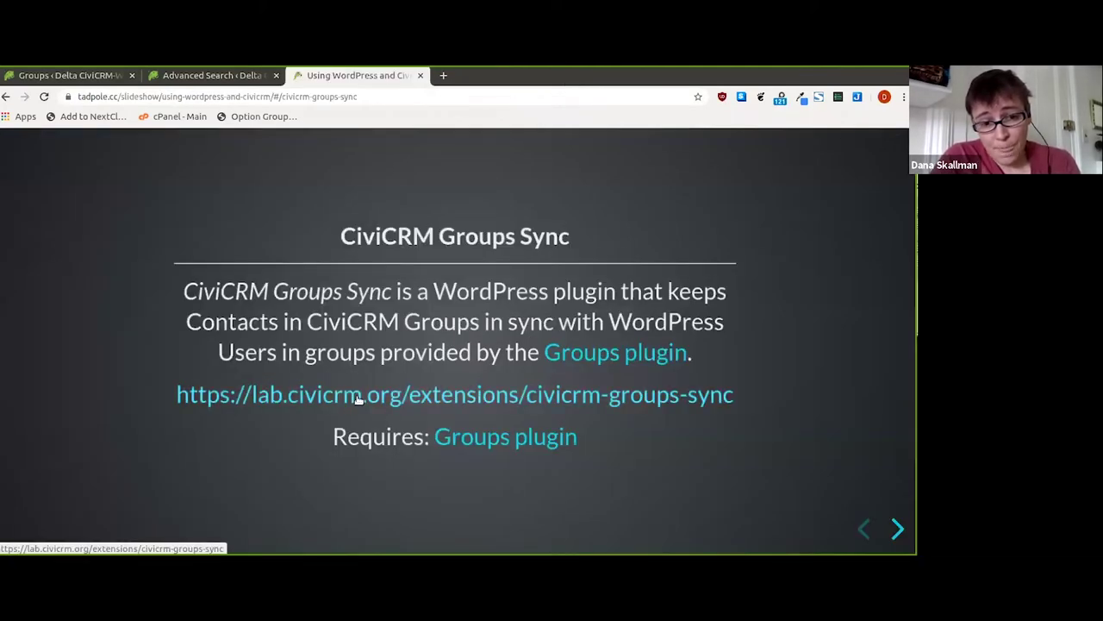
- Return to the demo site's Groups list and review the existing groups and their capabilities
left_click(92, 75)
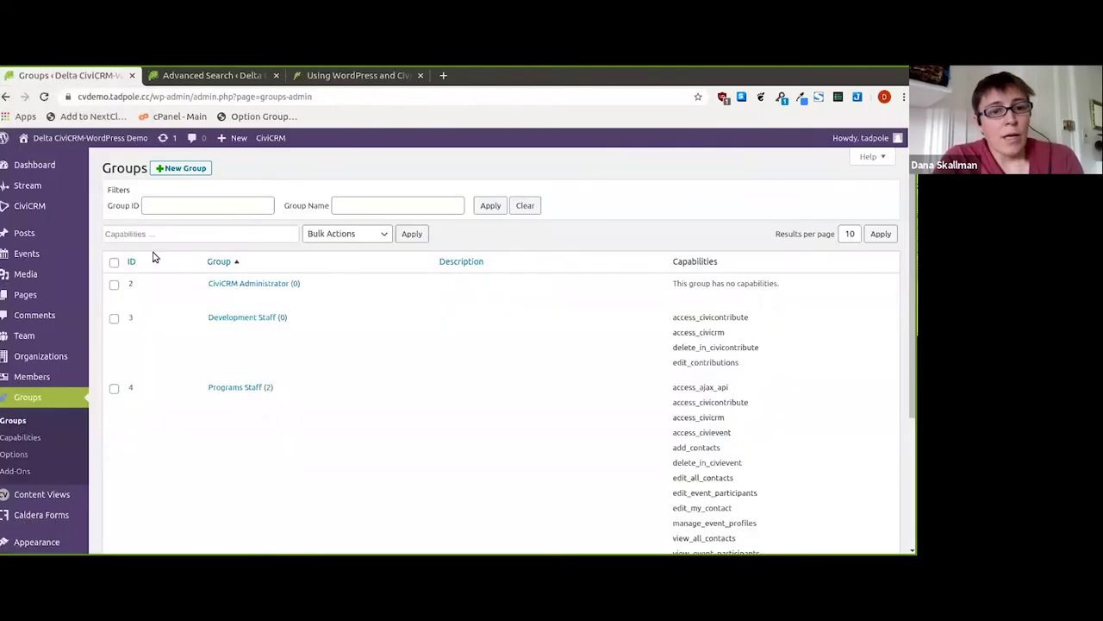
scroll(164, 297, "down", 2)
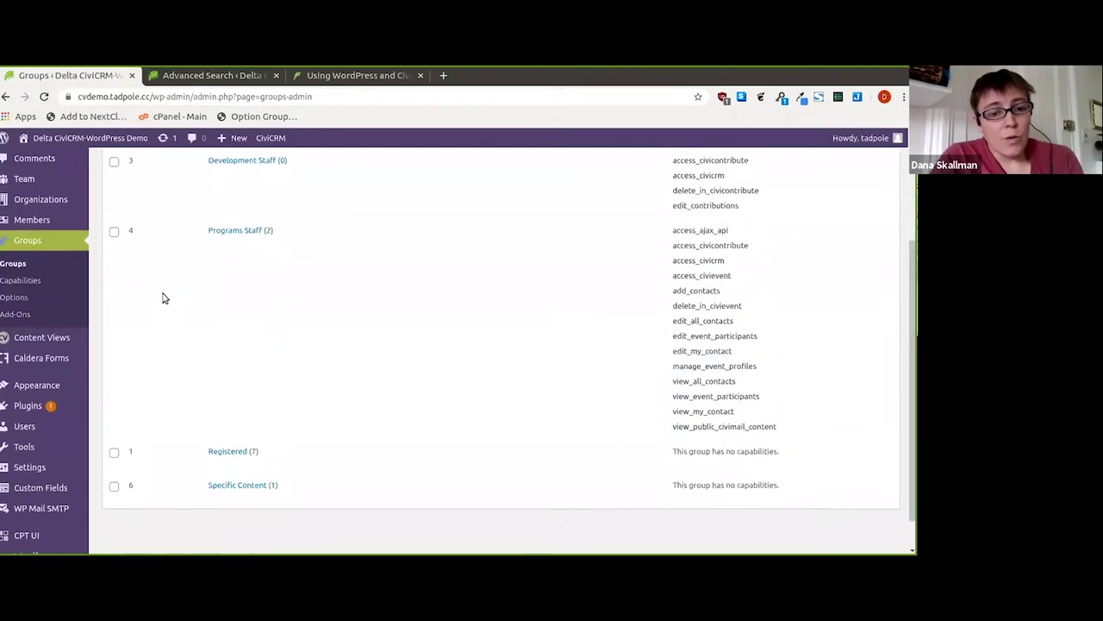
scroll(164, 298, "up", 2)
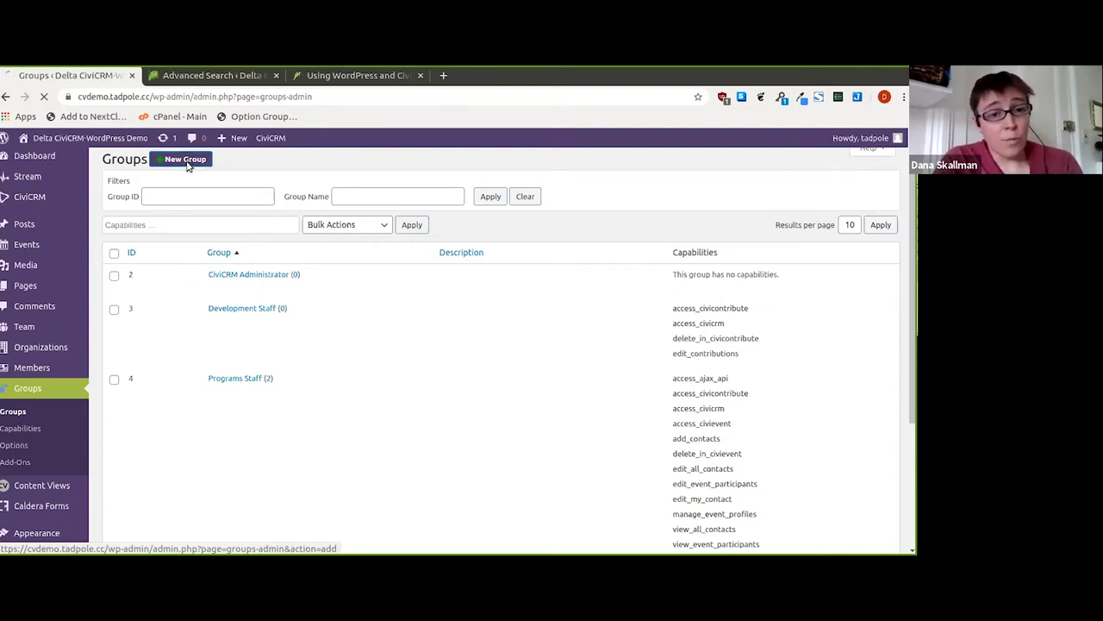
- Fill in a new group named Volunteers and enable the option to create a linked CiviCRM group
left_click(187, 161)
left_click(174, 201)
type("Event")
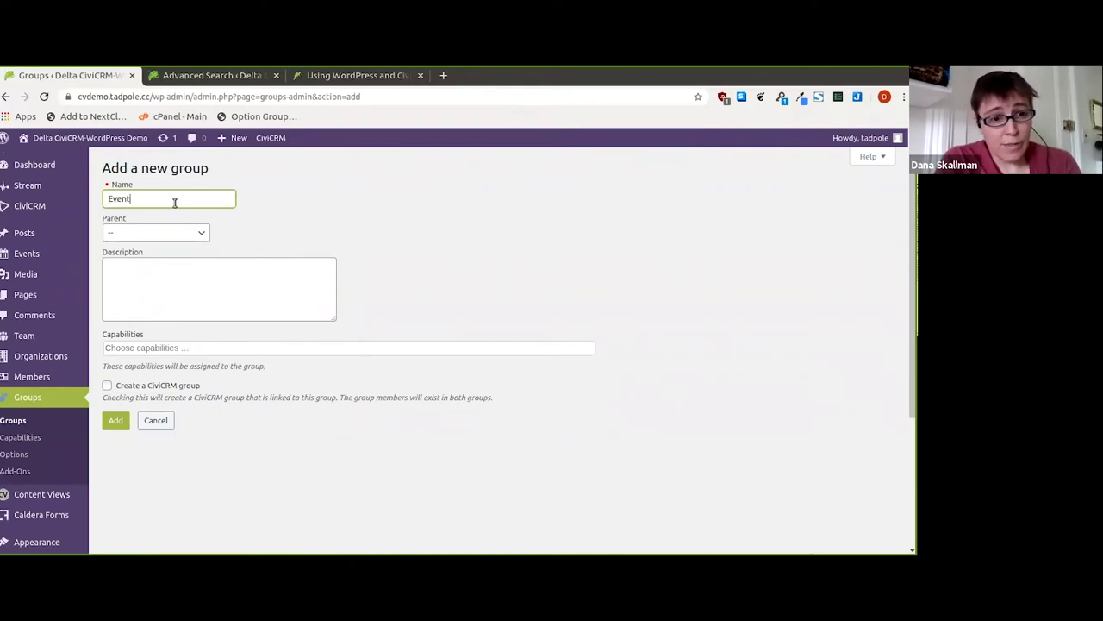
key("BackSpace")
type("Volunteers")
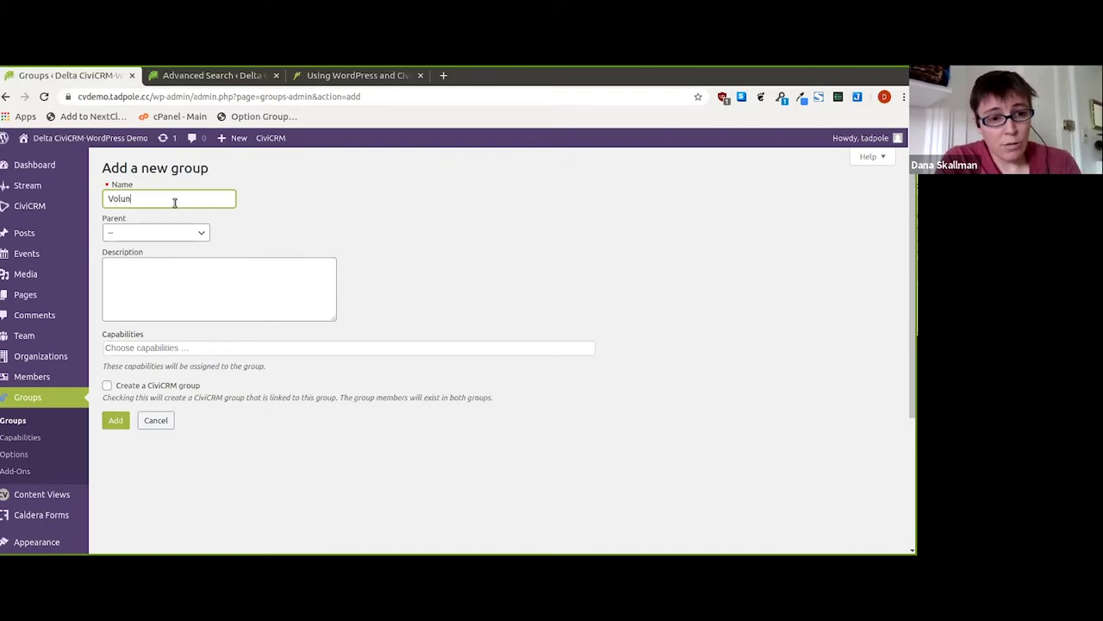
left_click(160, 388)
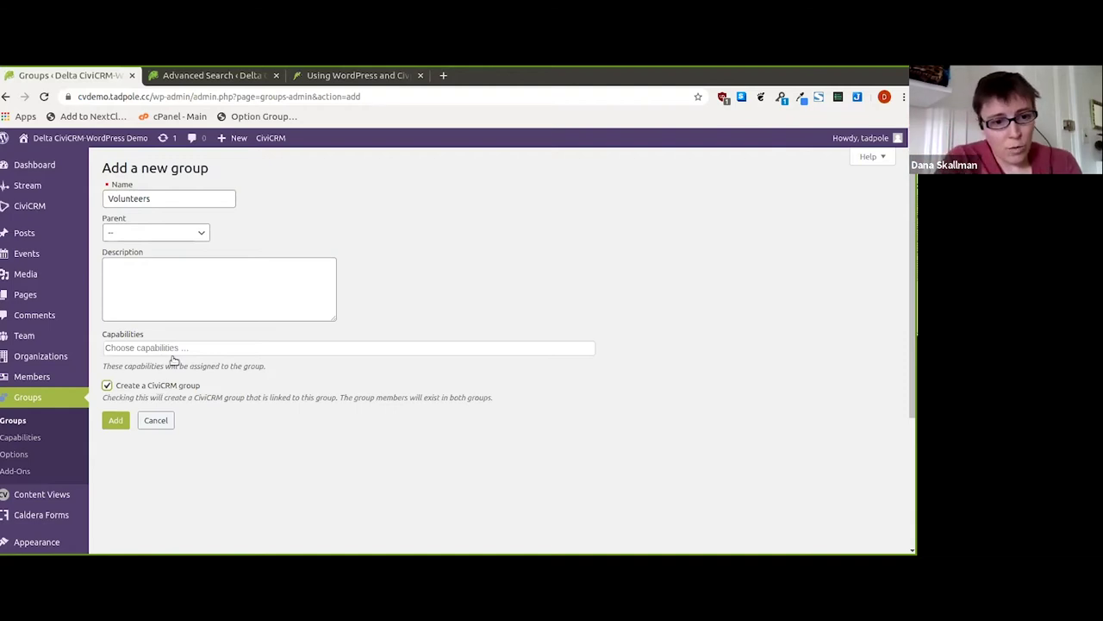
- Choose the access_civicrm, access_civimail and access_civigrant capabilities, and return to the Groups list without adding the group
left_click(176, 349)
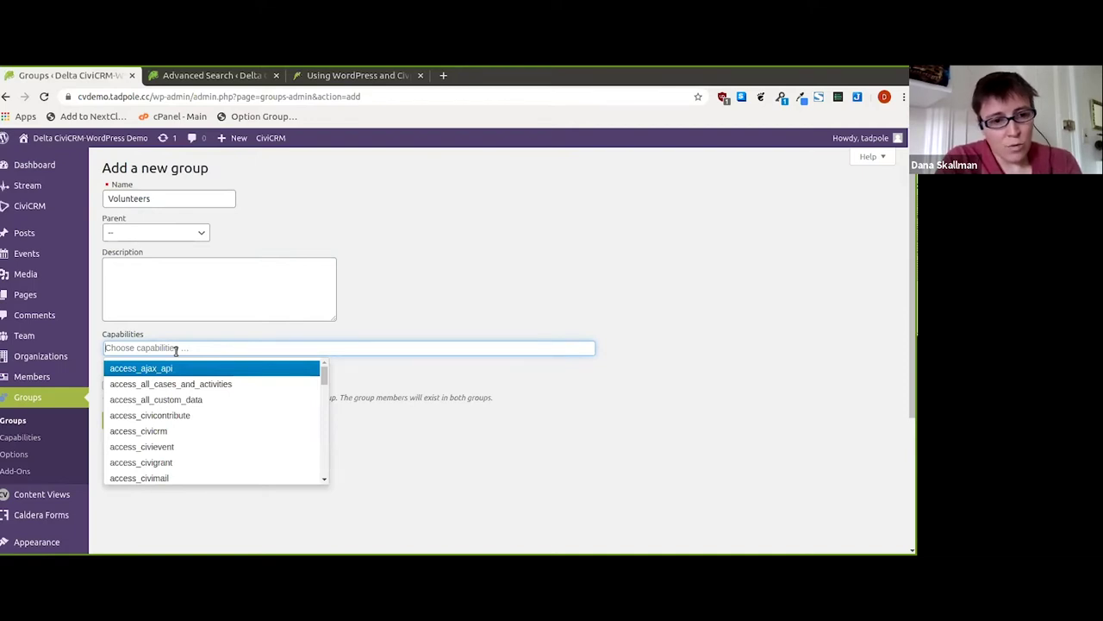
left_click(190, 431)
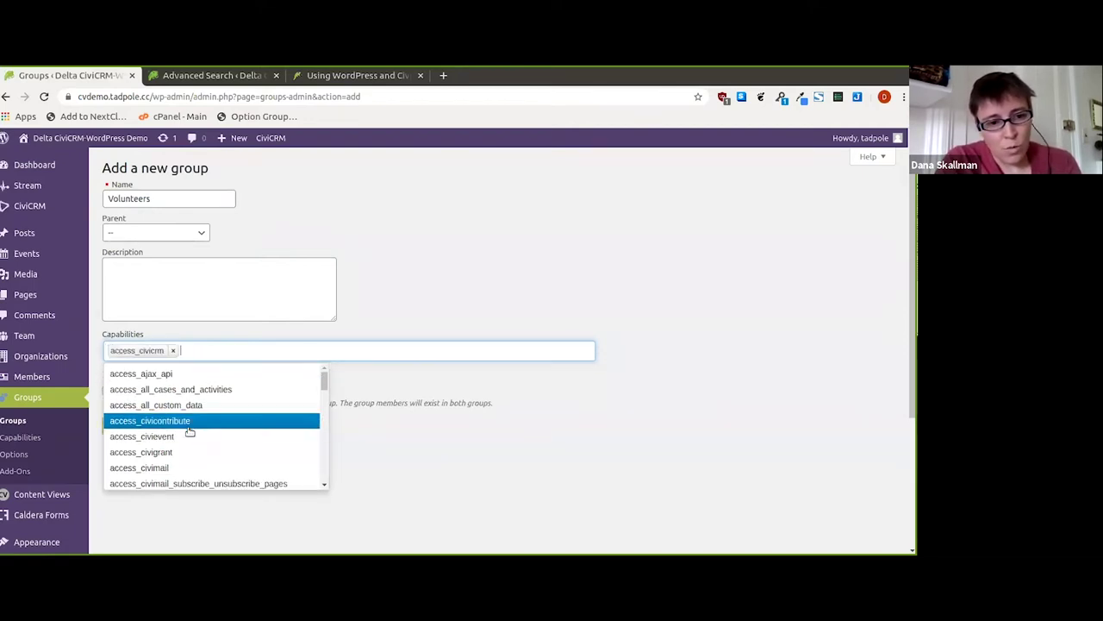
left_click(210, 468)
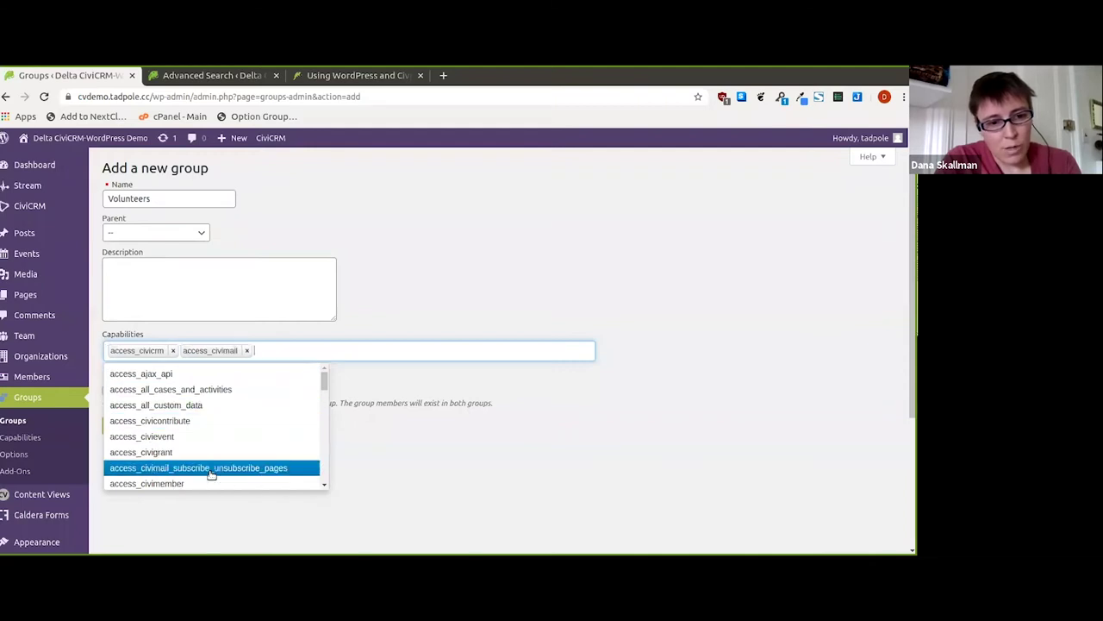
left_click(261, 453)
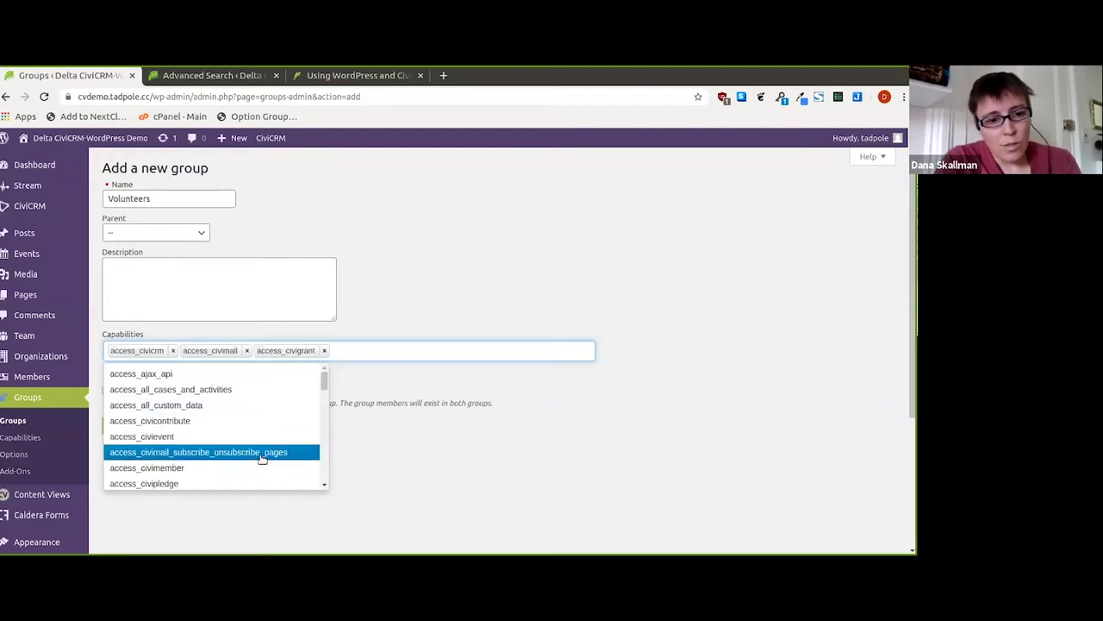
left_click(36, 422)
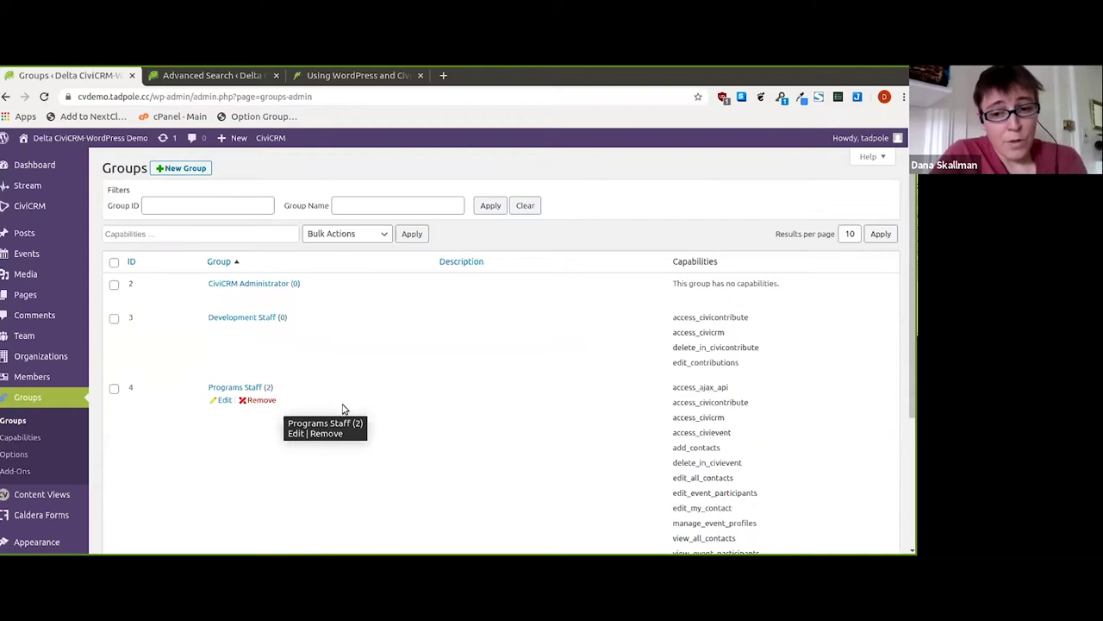
- Review the capabilities assigned to the Programs Staff group, highlighting the whole list
scroll(461, 391, "down", 2)
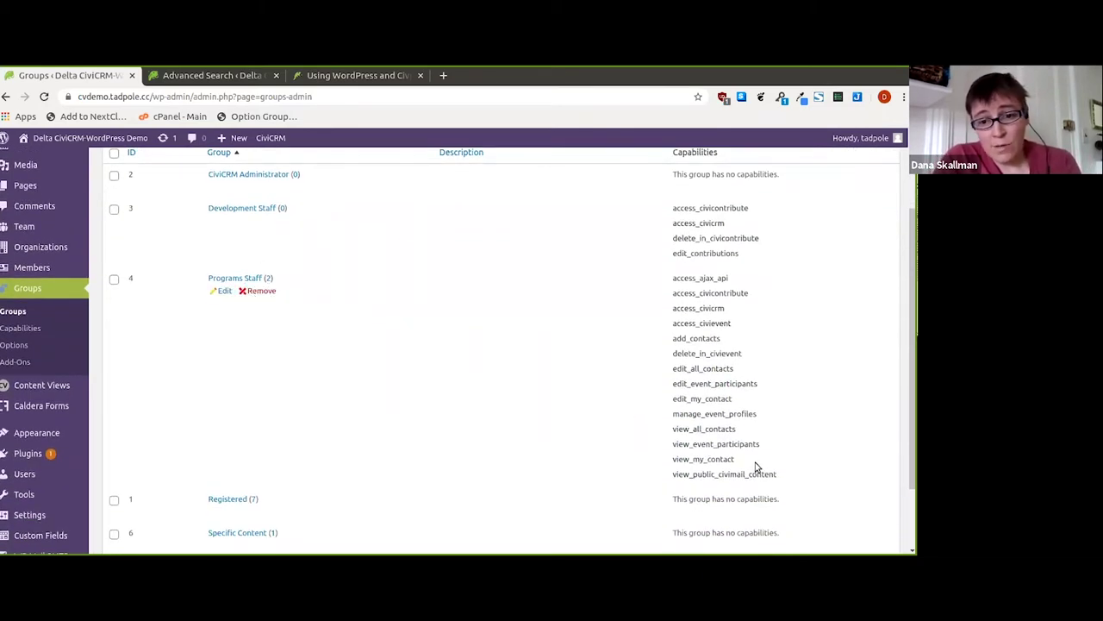
left_click_drag(786, 474, 669, 285)
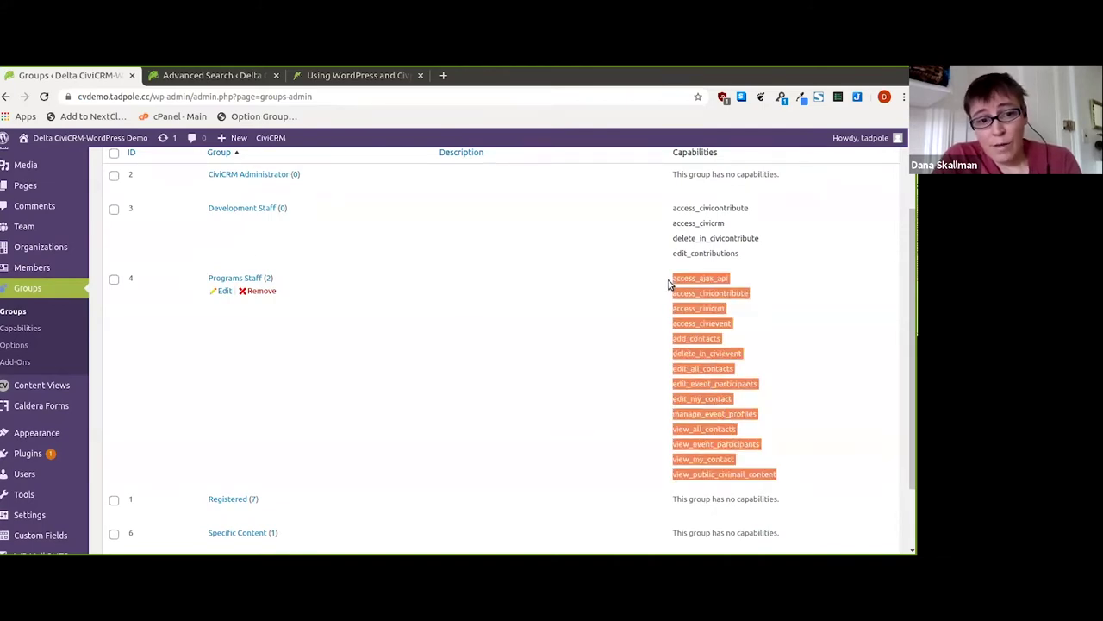
left_click(487, 336)
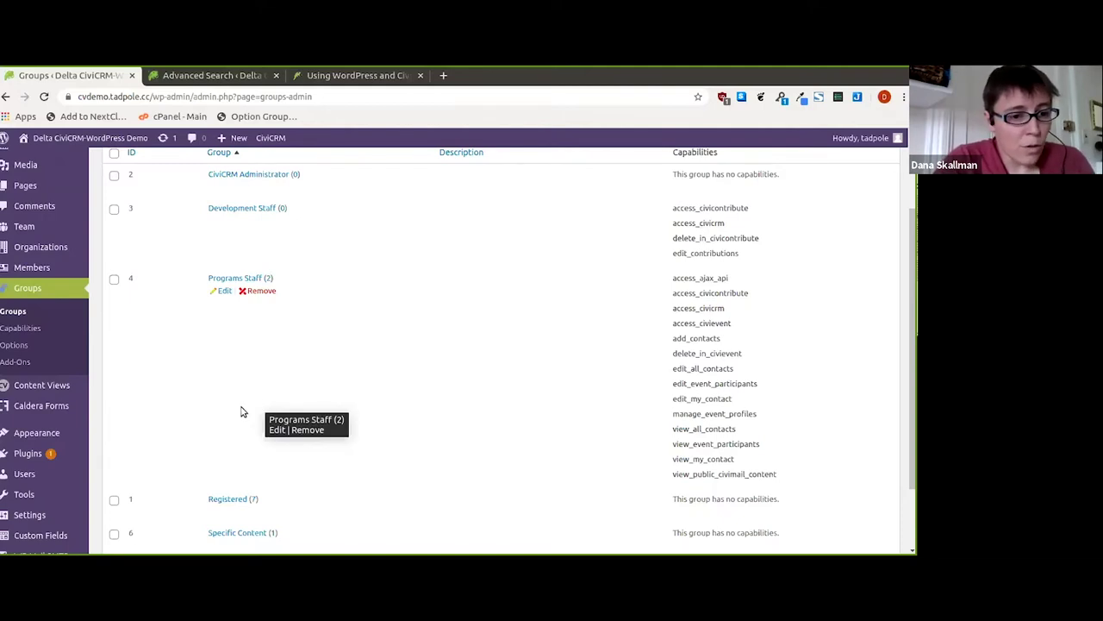
scroll(46, 234, "up", 2)
- Start a new page and show the groups available for restricting who can read it
mouse_move(47, 297)
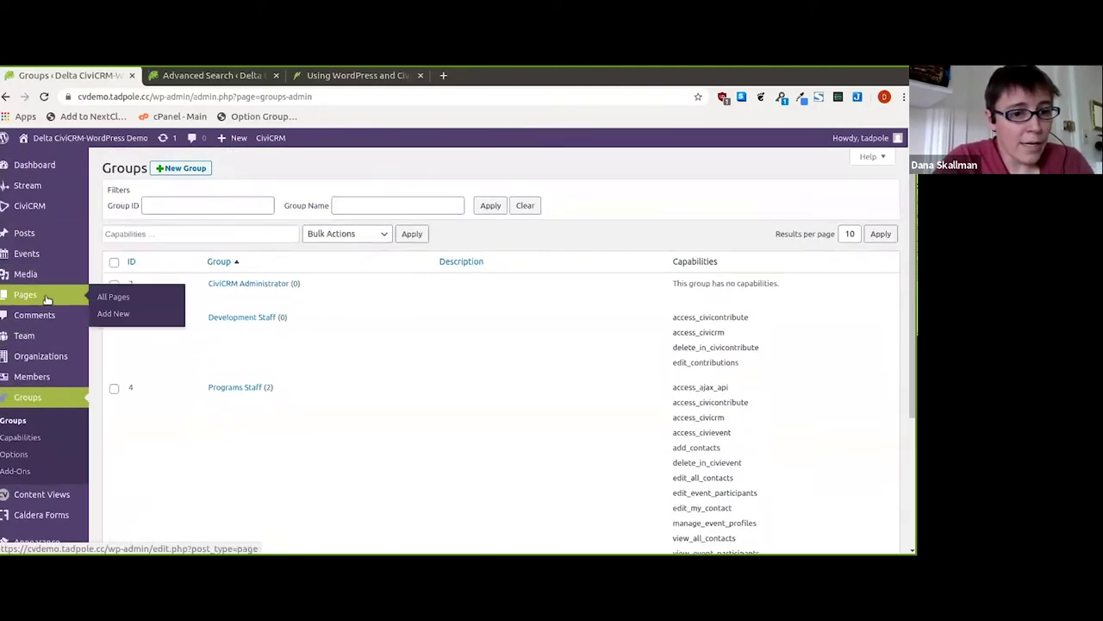
left_click(123, 321)
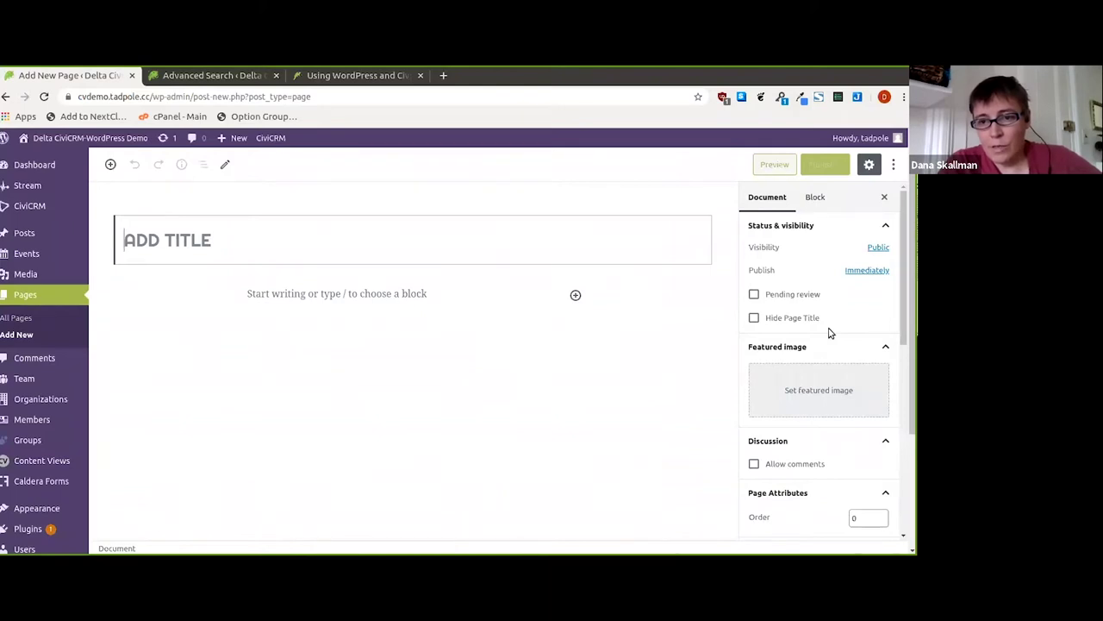
scroll(827, 332, "down", 3)
scroll(810, 345, "down", 1)
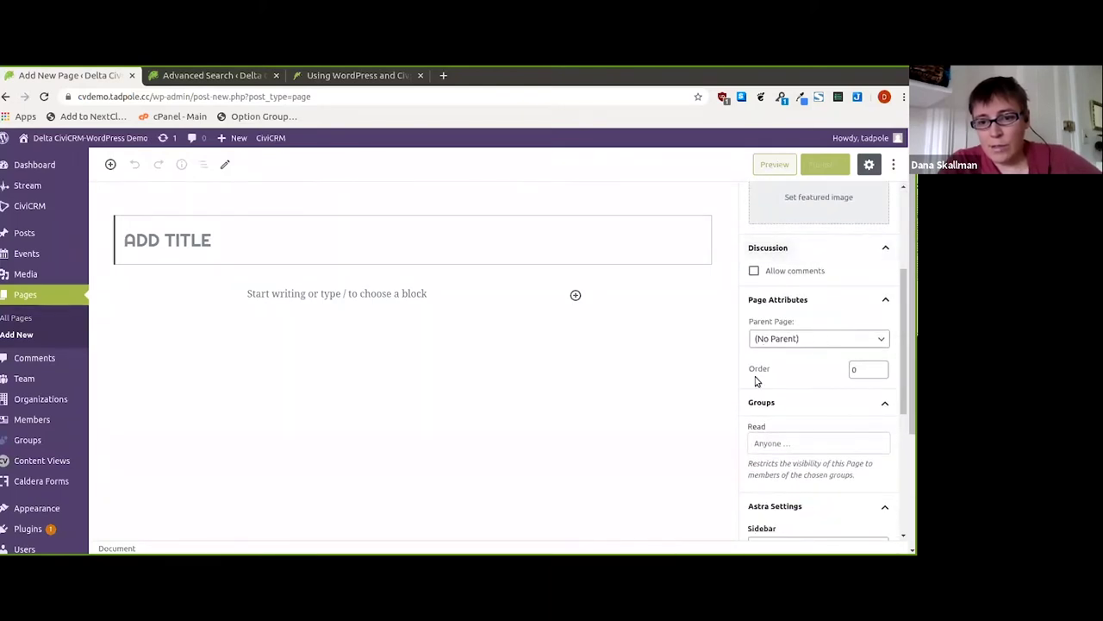
left_click(784, 431)
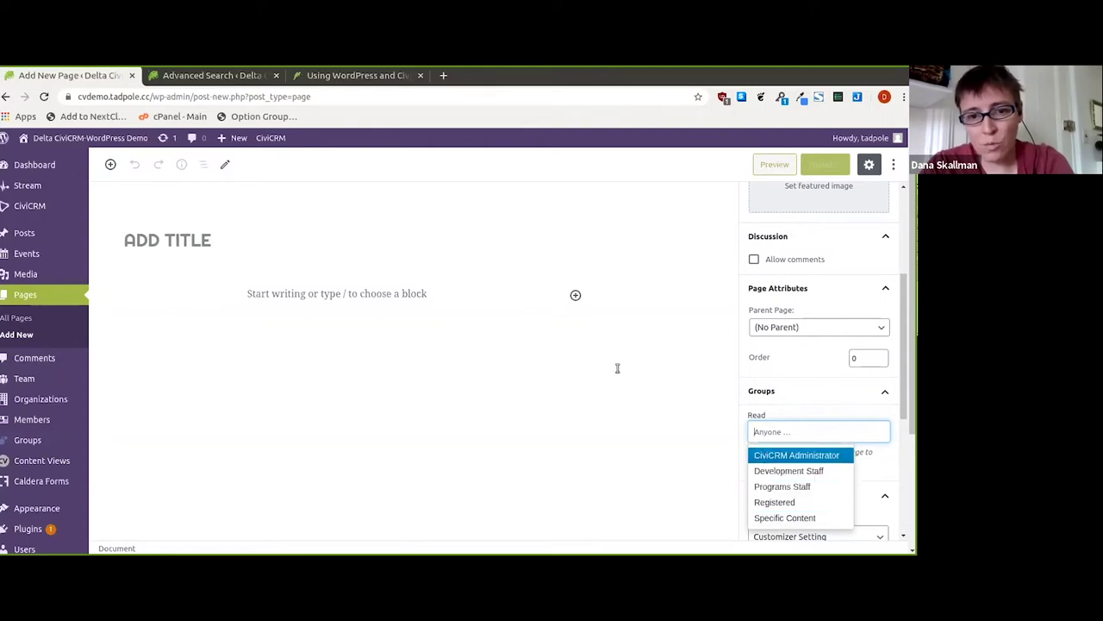
- Search the page's available blocks for "grou", and return to the Groups list to look over the groups
left_click(576, 296)
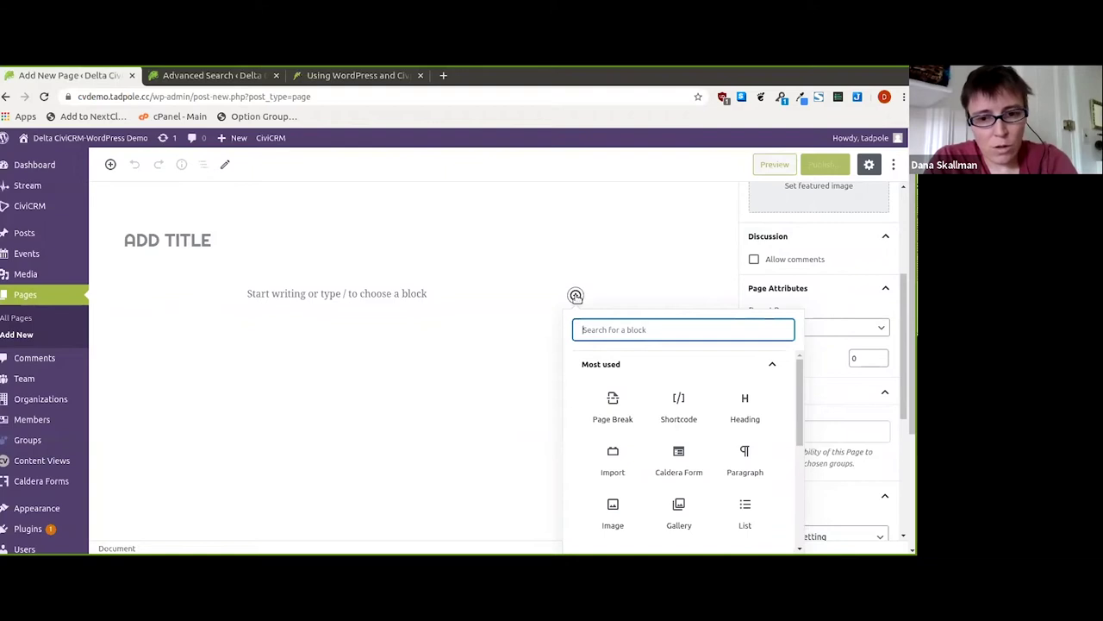
type("grou")
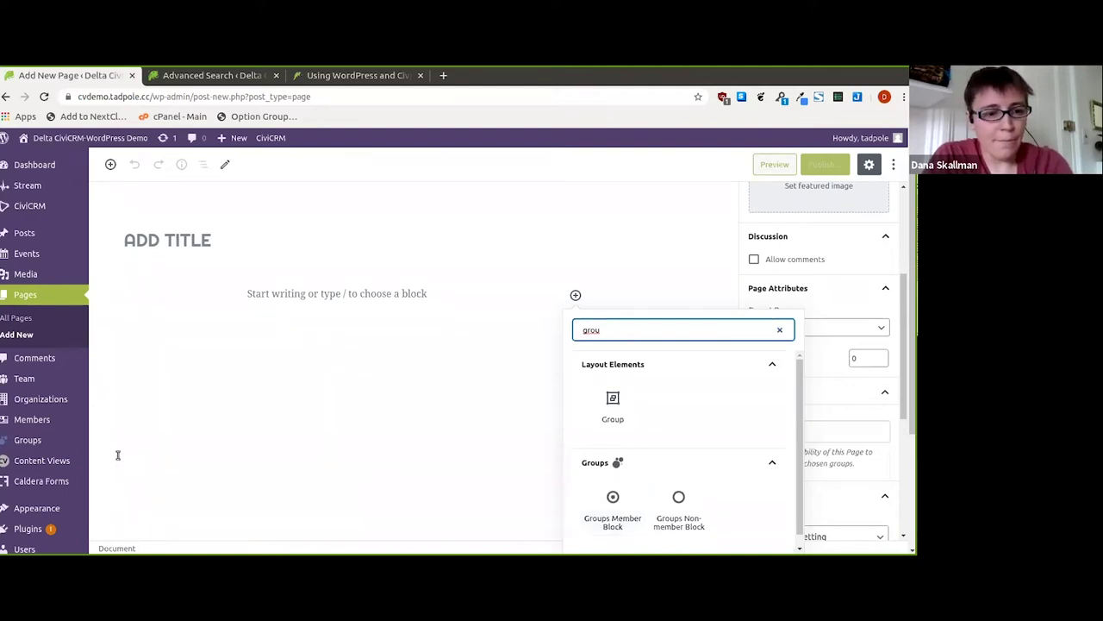
left_click(68, 448)
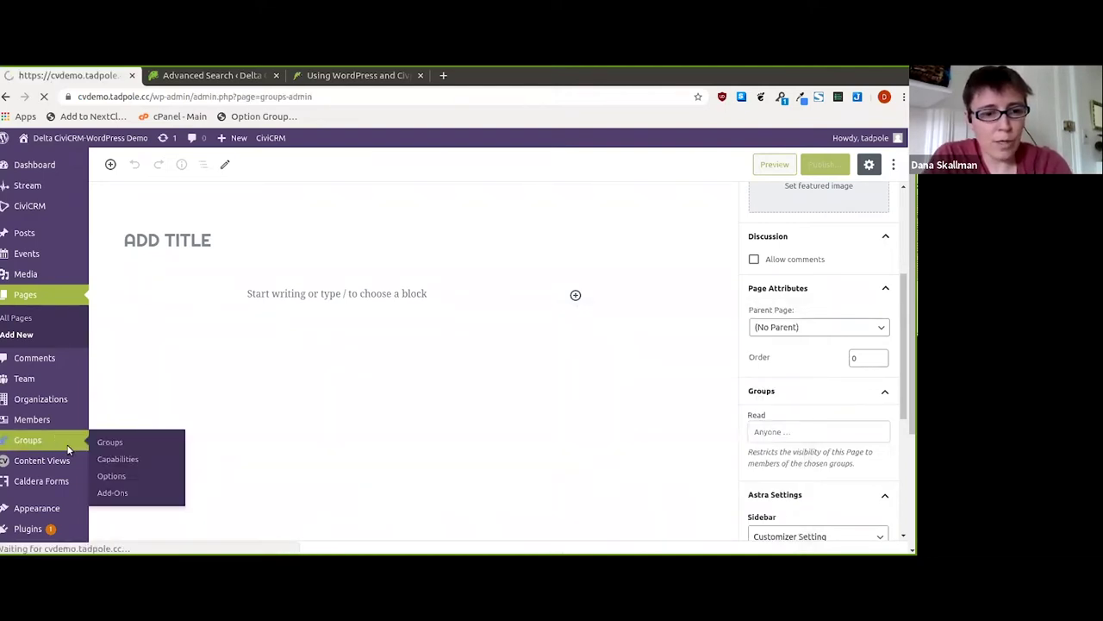
mouse_move(428, 399)
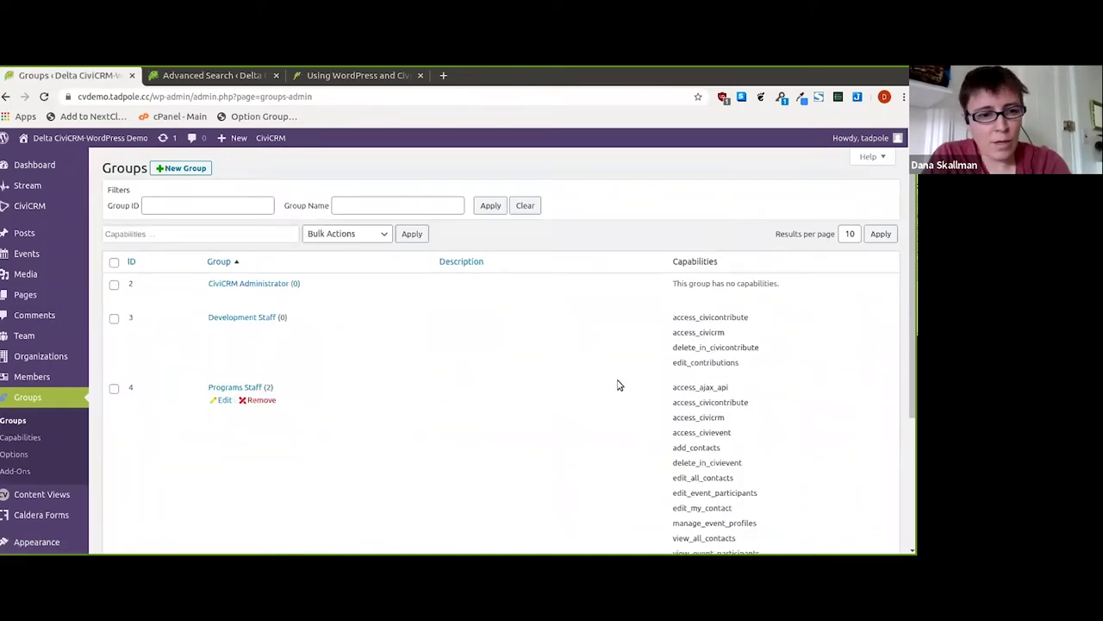
scroll(617, 384, "down", 2)
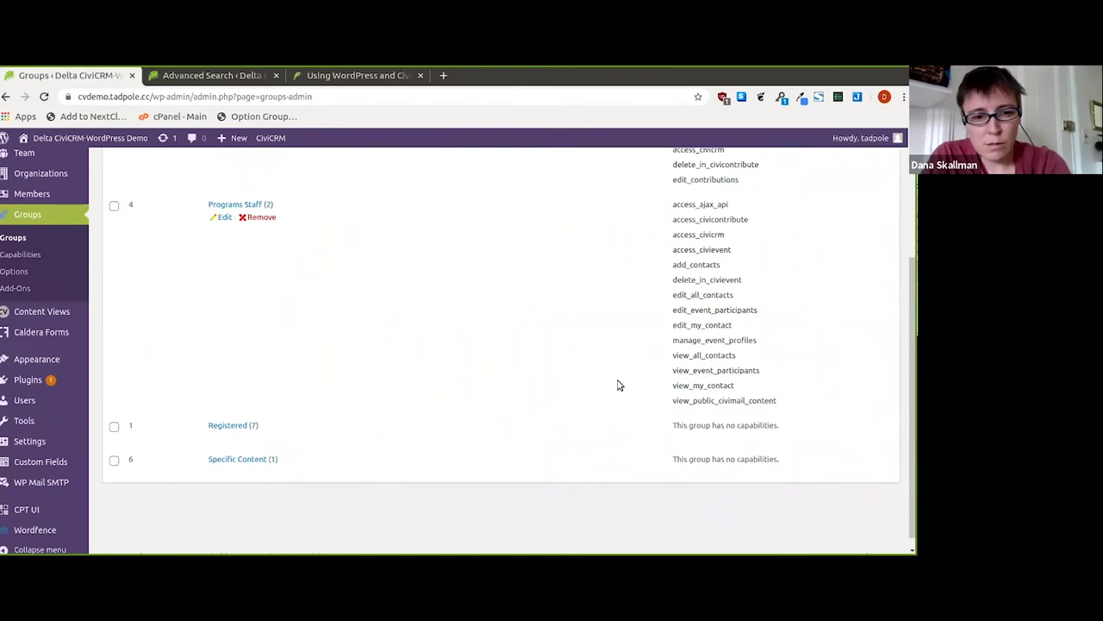
scroll(617, 384, "up", 2)
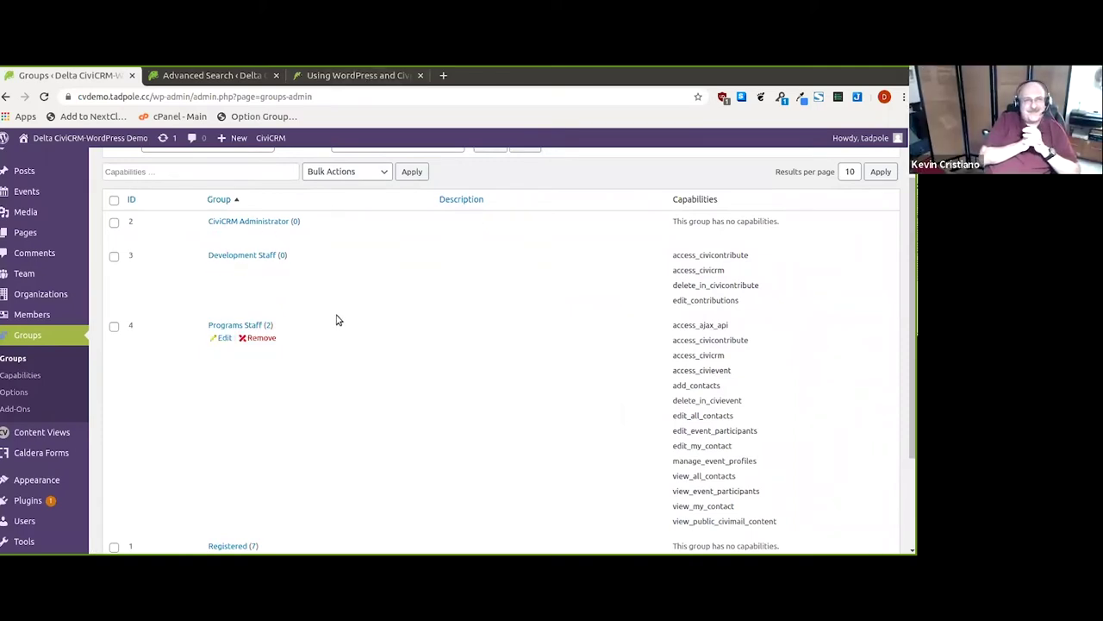
- Open the CiviCRM WordPress Member Sync settings and show the existing association rules
scroll(337, 318, "down", 2)
mouse_move(54, 452)
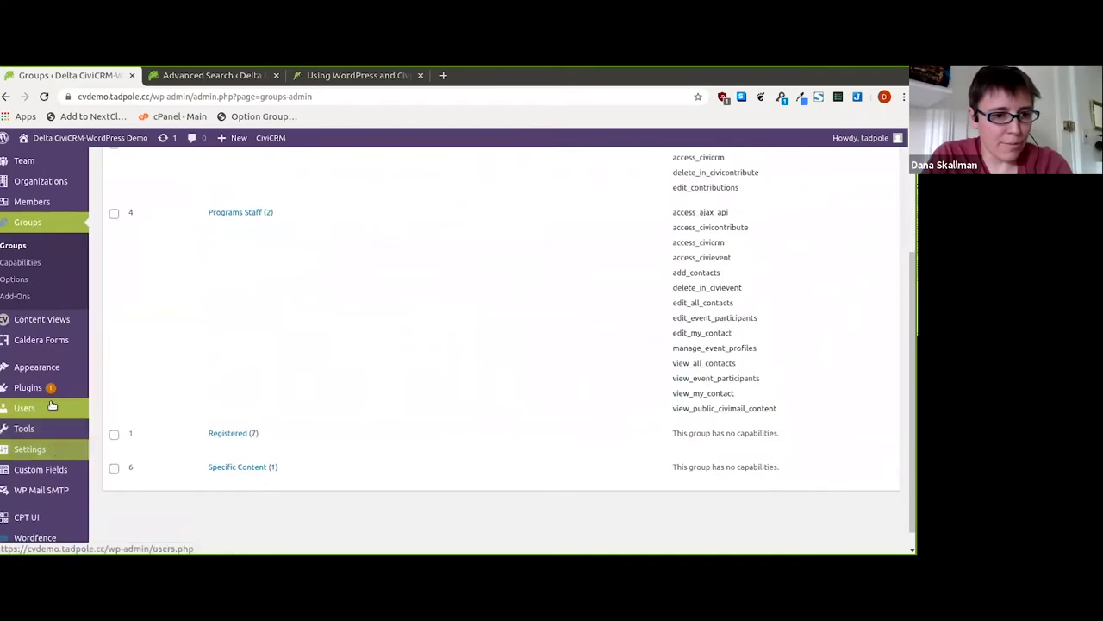
mouse_move(48, 413)
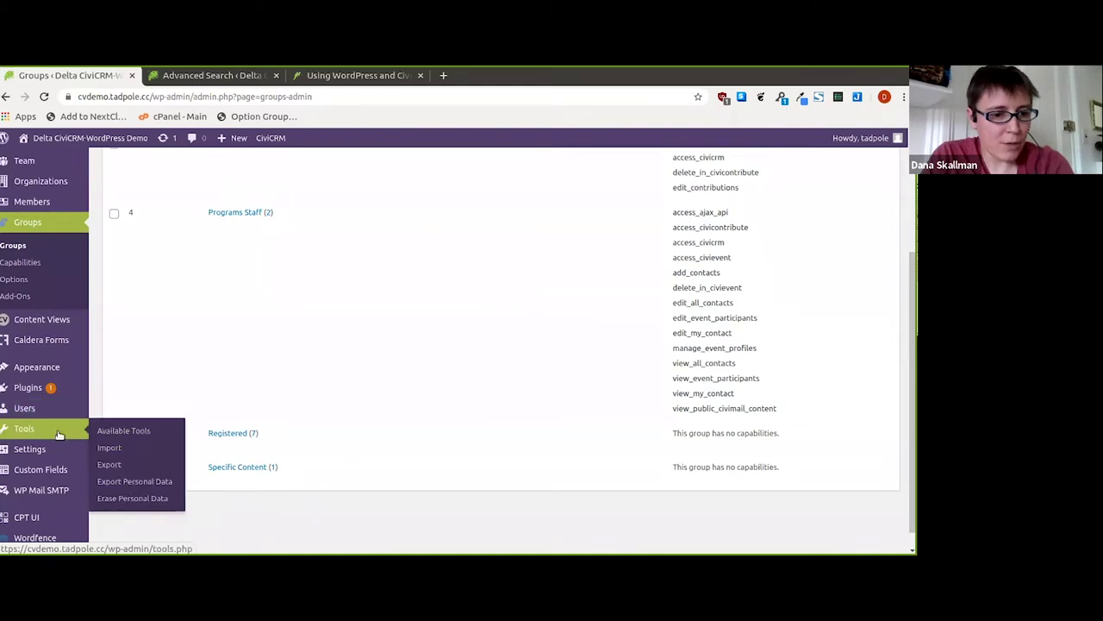
left_click(141, 448)
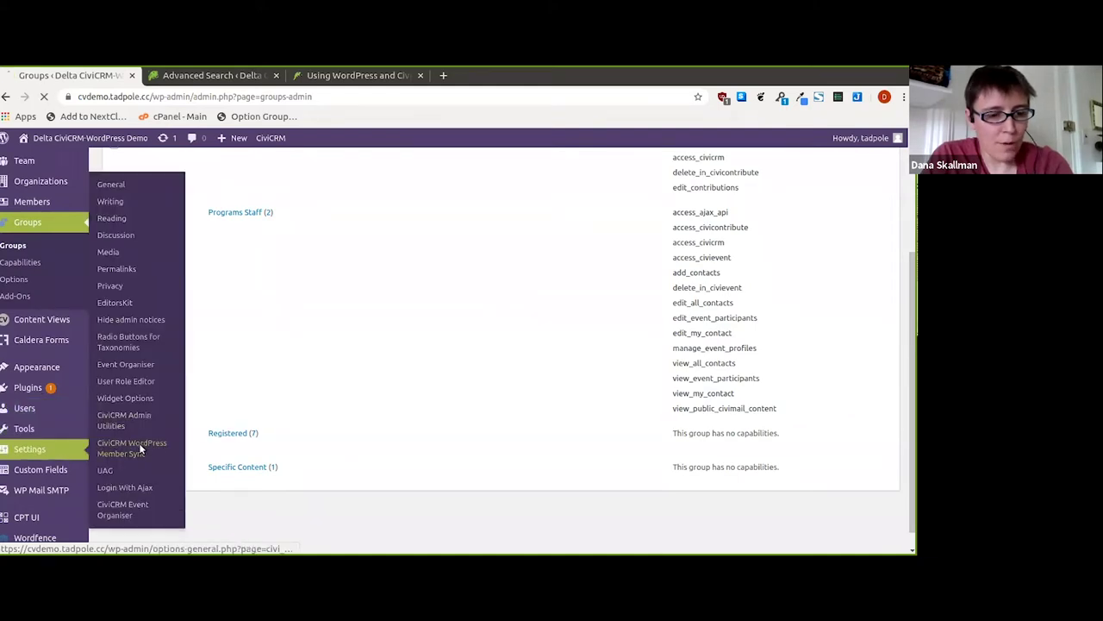
scroll(343, 371, "down", 2)
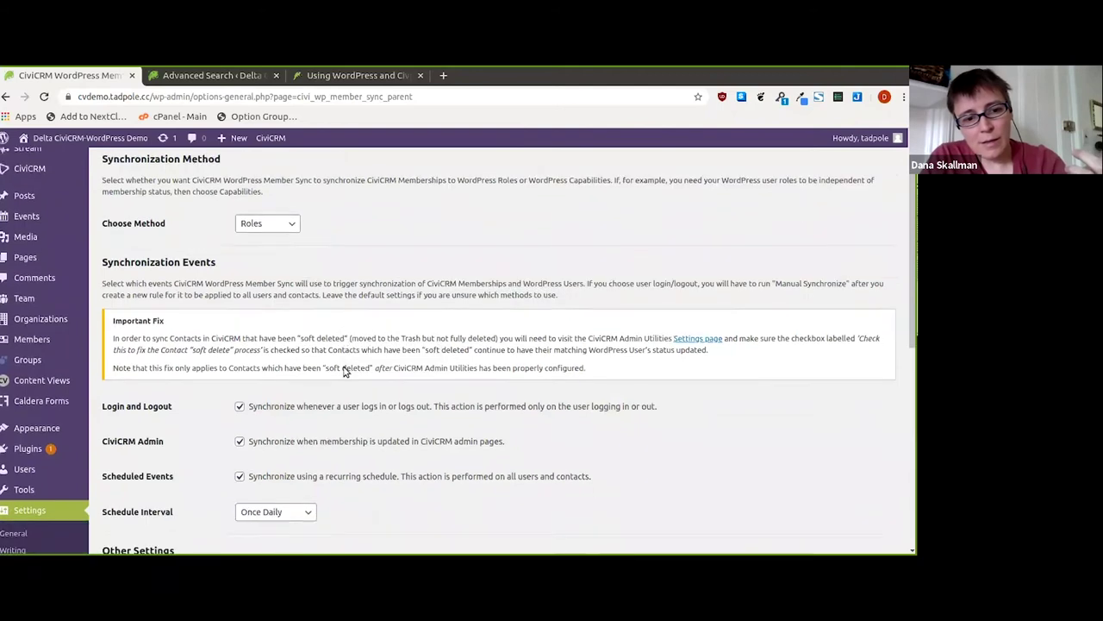
scroll(343, 371, "up", 2)
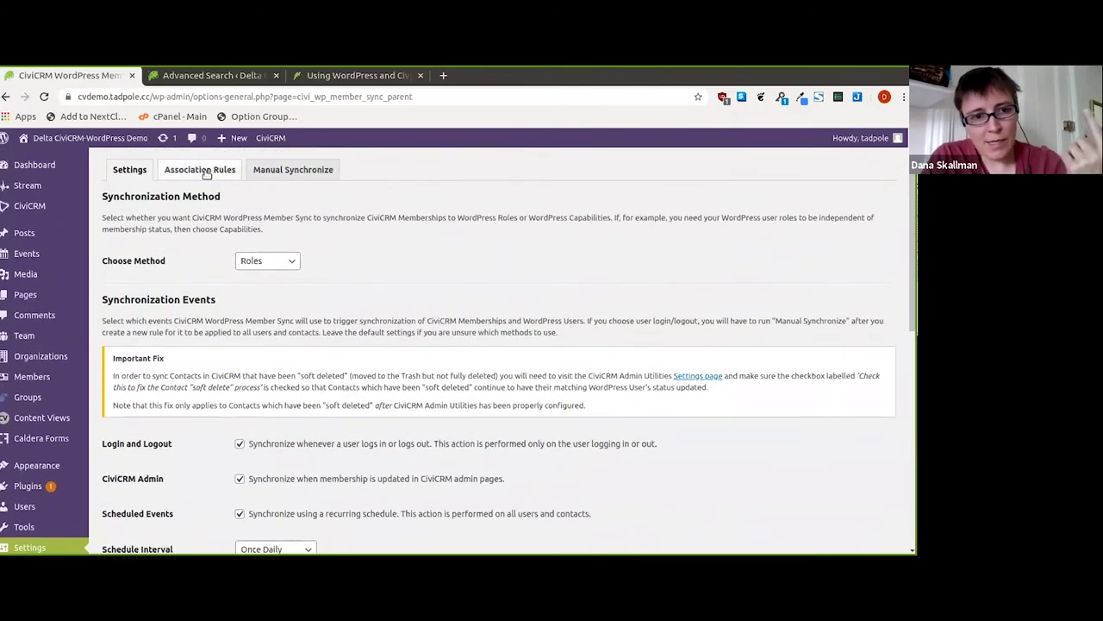
left_click(200, 169)
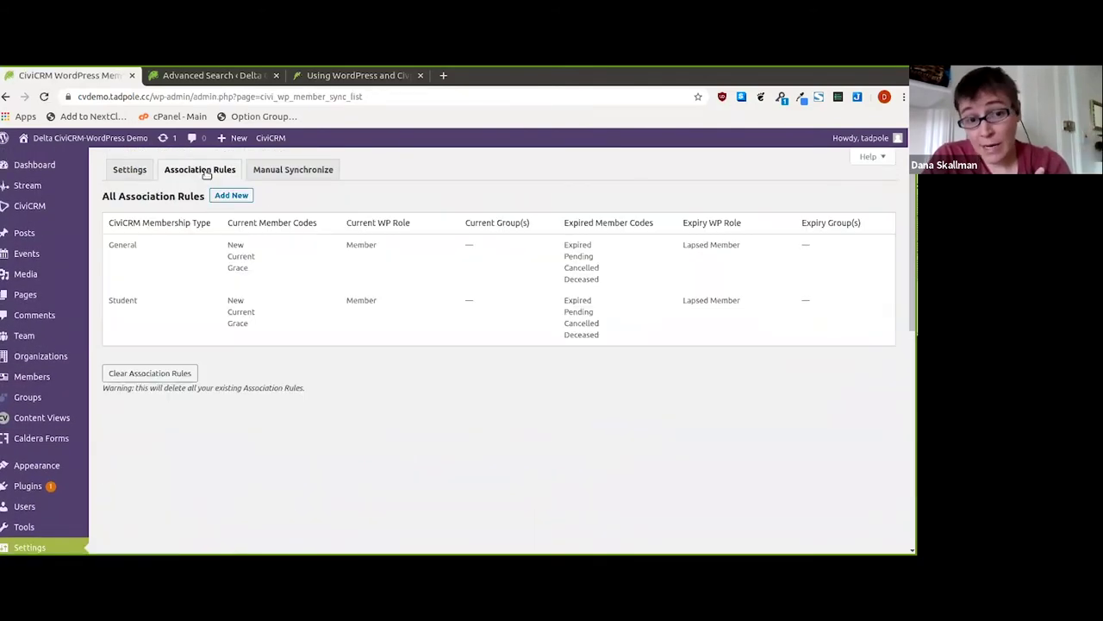
- Edit the Student association rule and add Programs Staff to its Current Group(s)
left_click(114, 313)
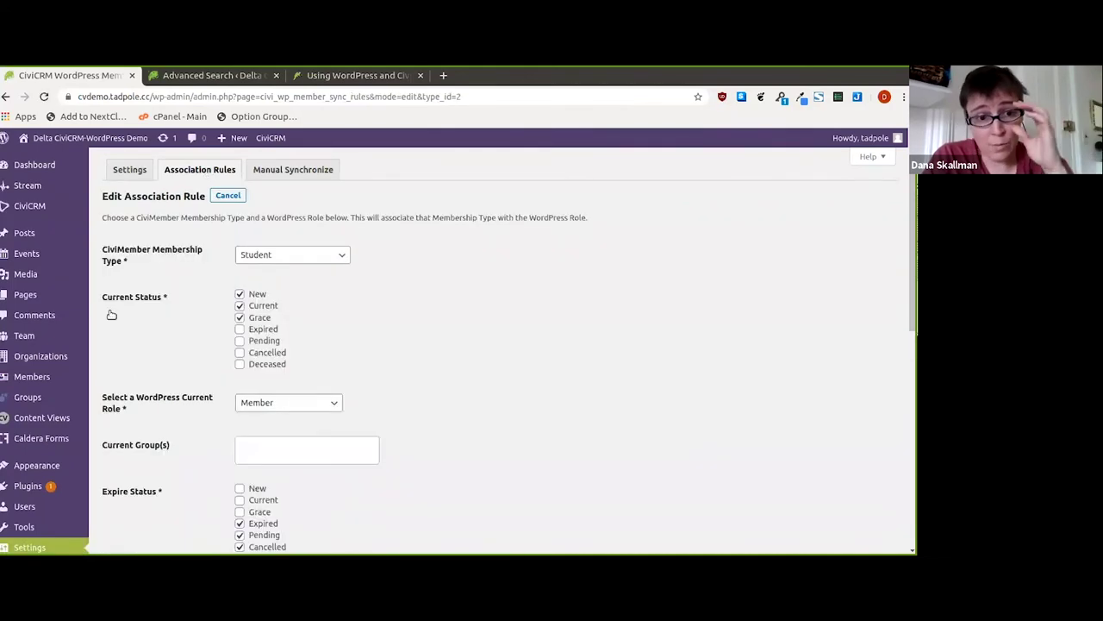
scroll(160, 325, "down", 1)
scroll(159, 326, "down", 1)
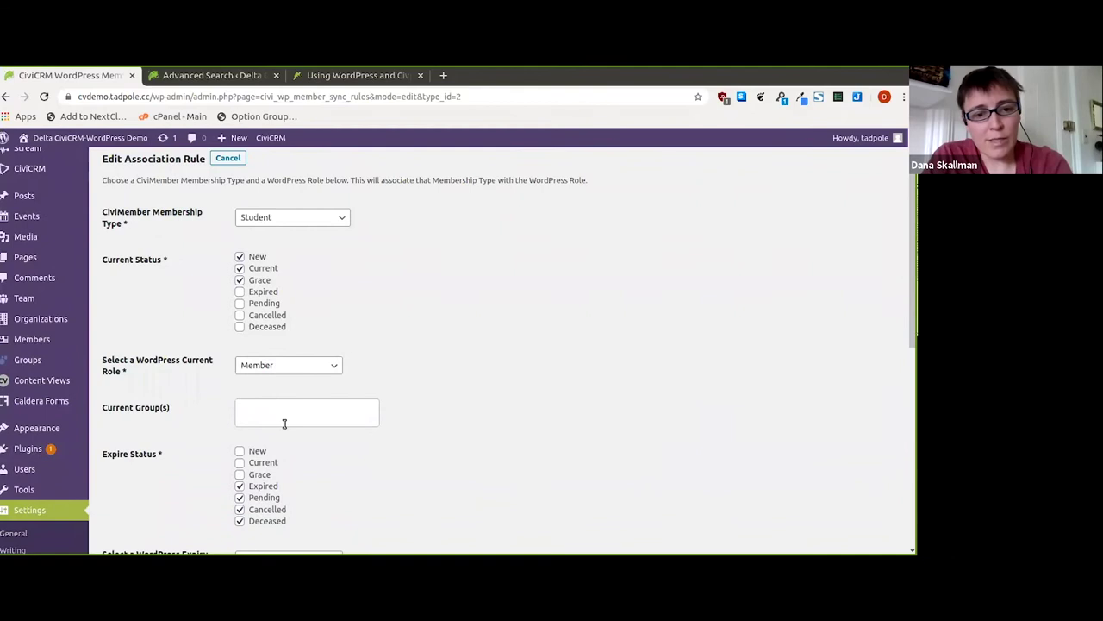
left_click(285, 409)
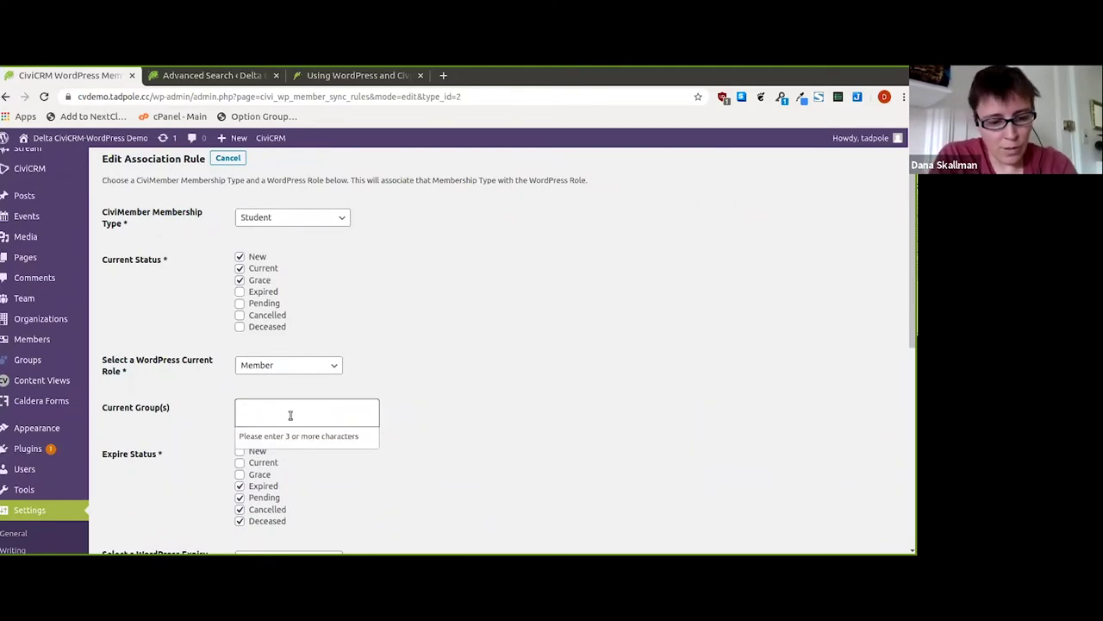
type("pro")
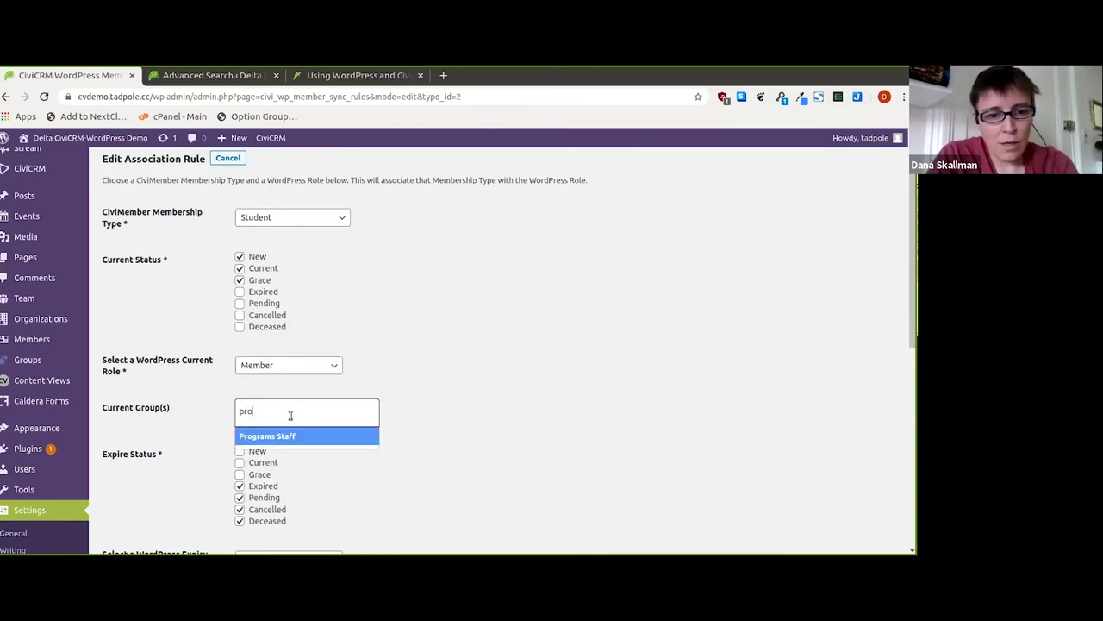
left_click(295, 435)
- Try to find a group matching "even" for the Student rule's Expiry Group(s), leaving the field empty
scroll(345, 446, "down", 2)
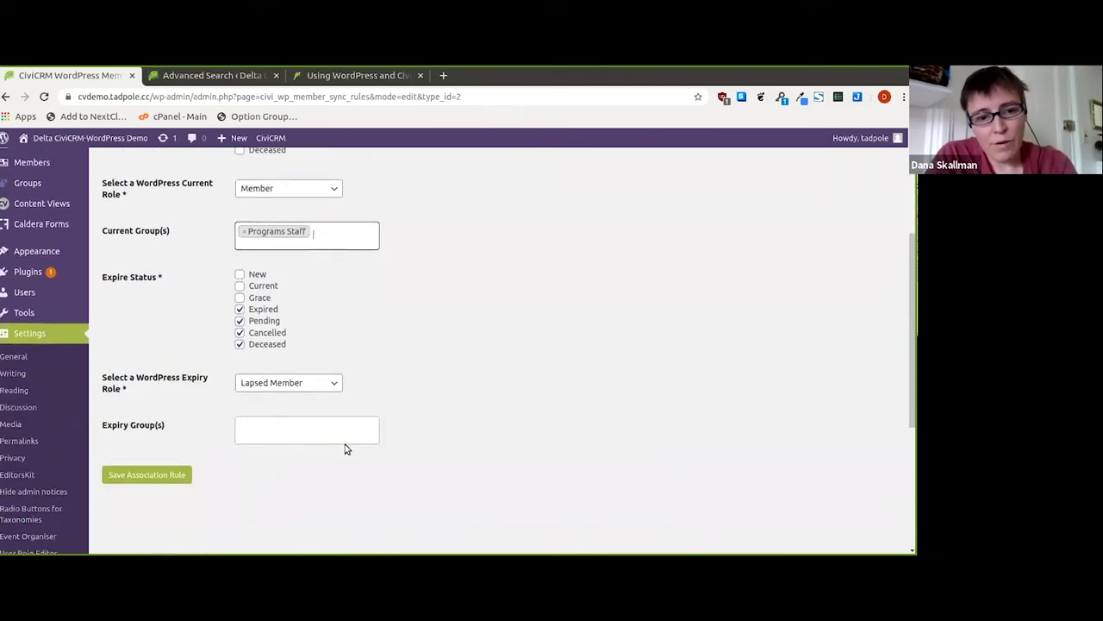
left_click(298, 425)
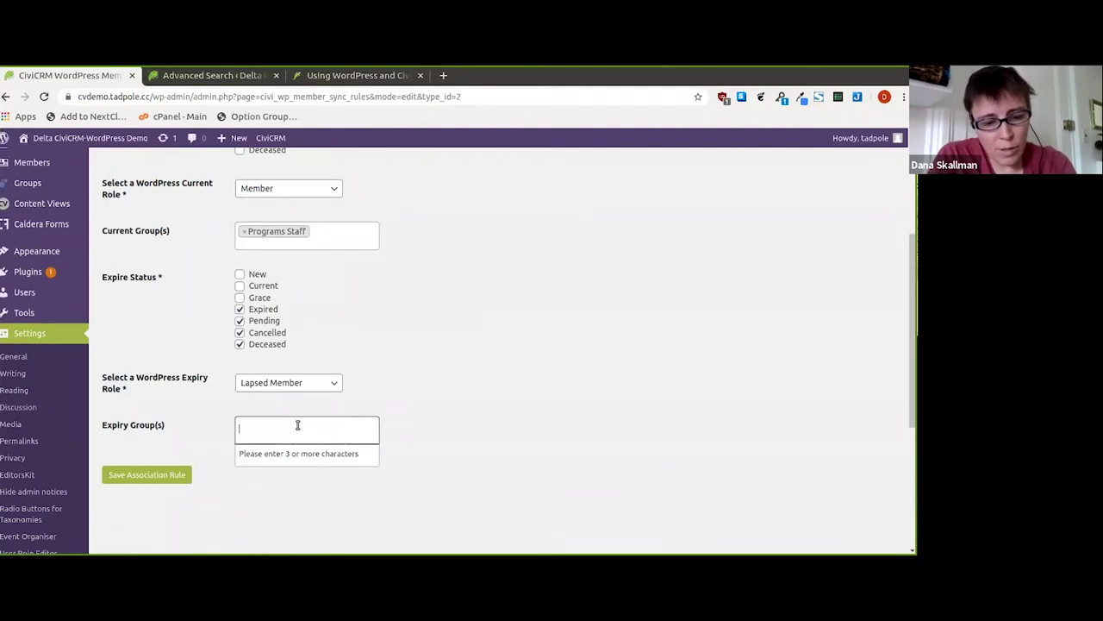
type("even")
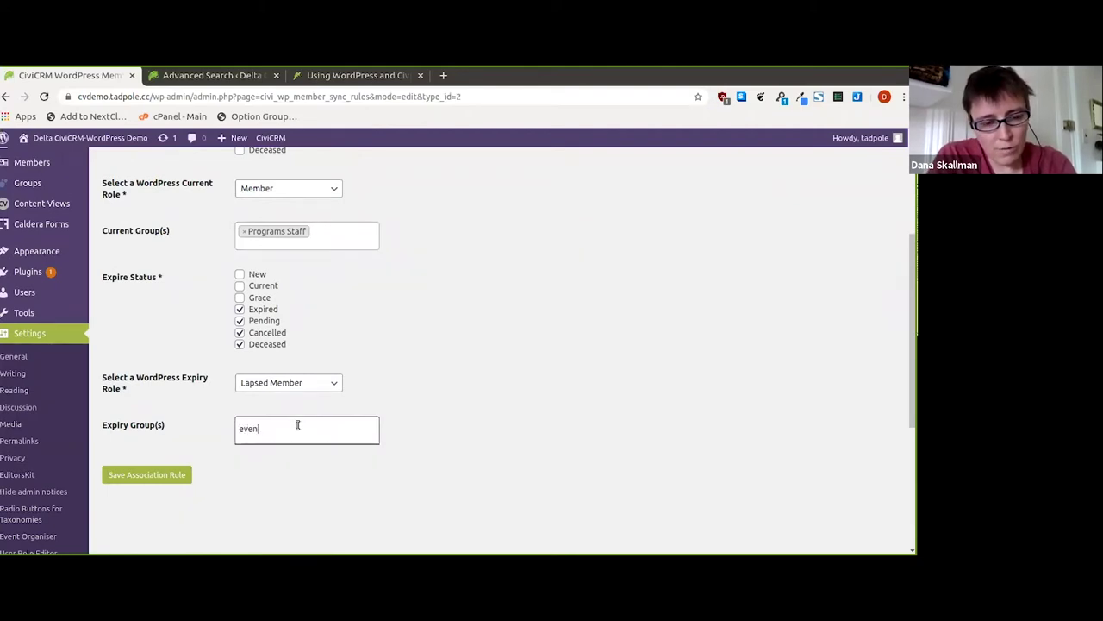
key("BackSpace")
key("BackSpace")
key("BackSpace")
key("BackSpace")
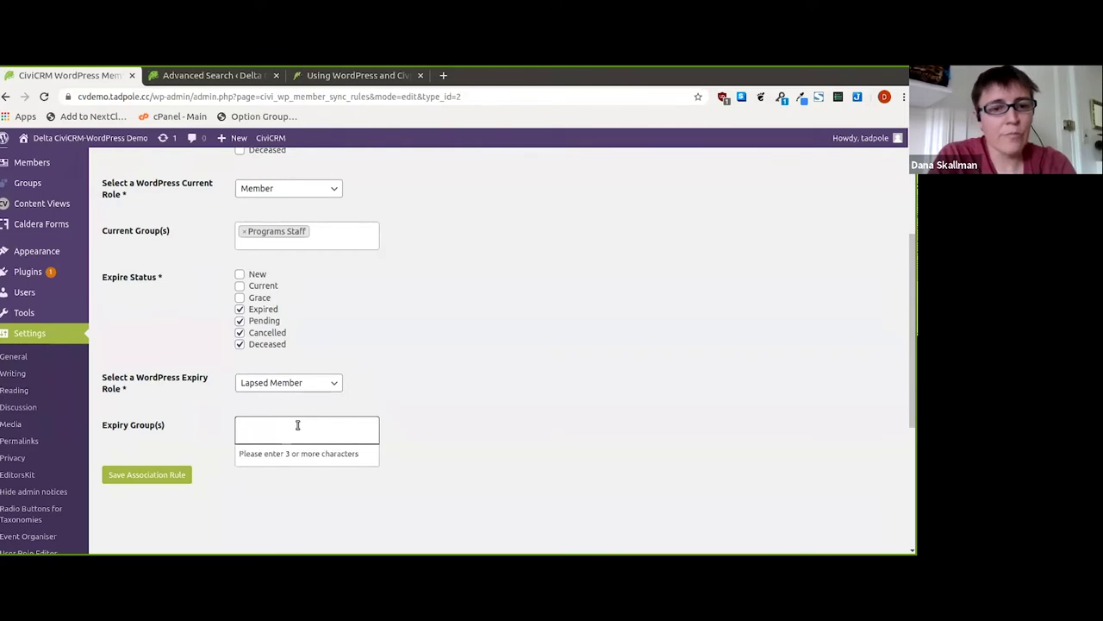
left_click(448, 339)
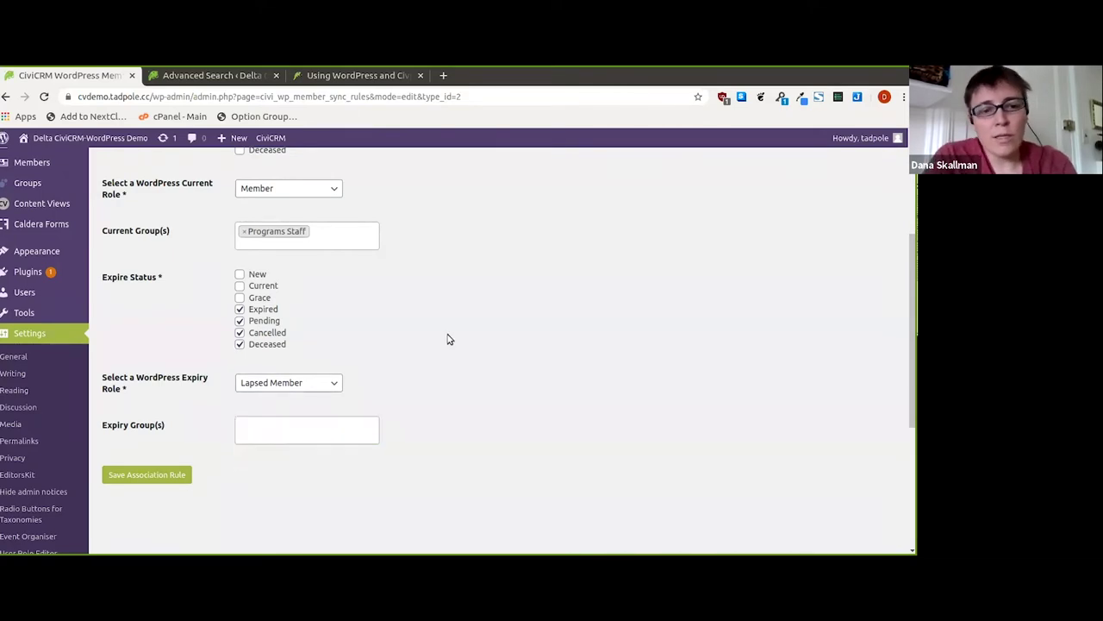
- Remove Programs Staff from the Student association rule's Current Group(s)
left_click(246, 233)
left_click(163, 293)
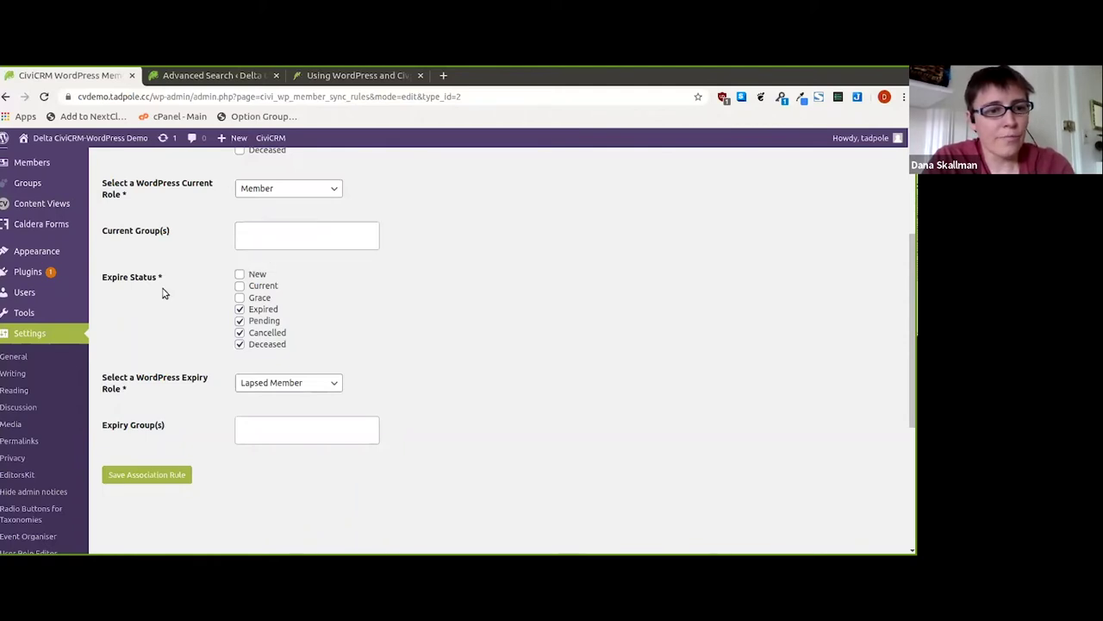
scroll(164, 293, "up", 2)
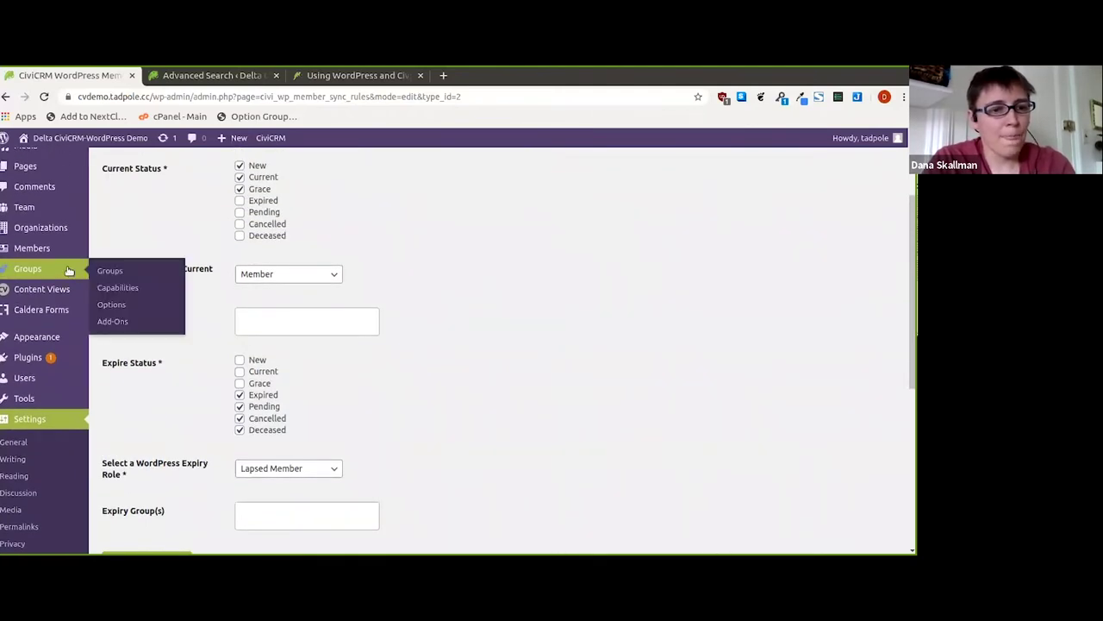
- Show the Caldera Forms CiviCRM Integration slide in the slideshow and look over the linked Caldera Forms page on WordPress.org
left_click(337, 78)
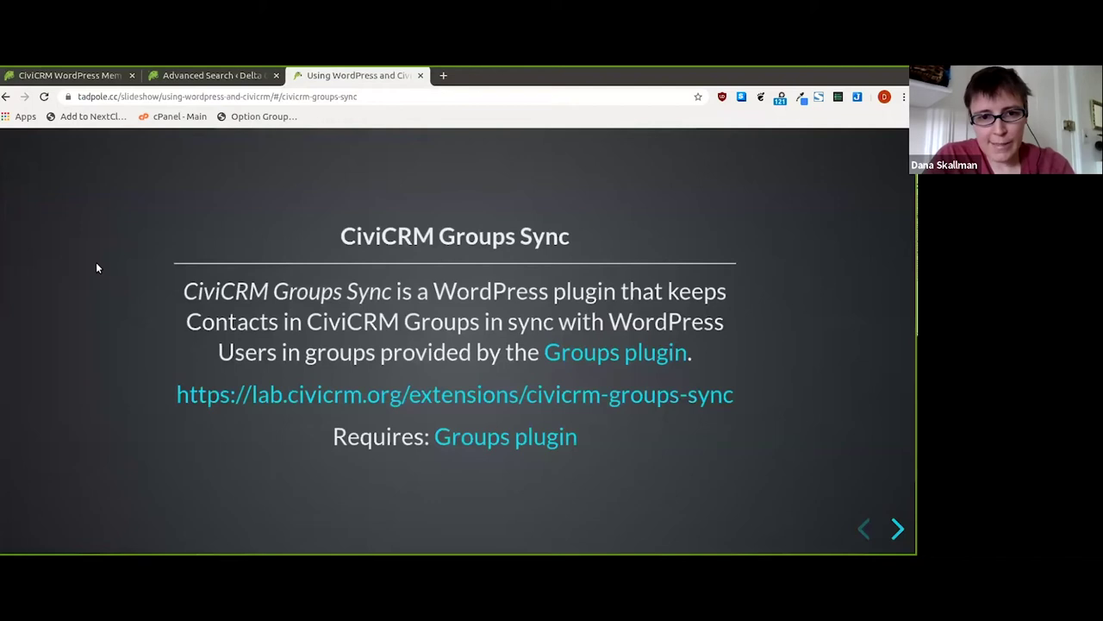
key("Right")
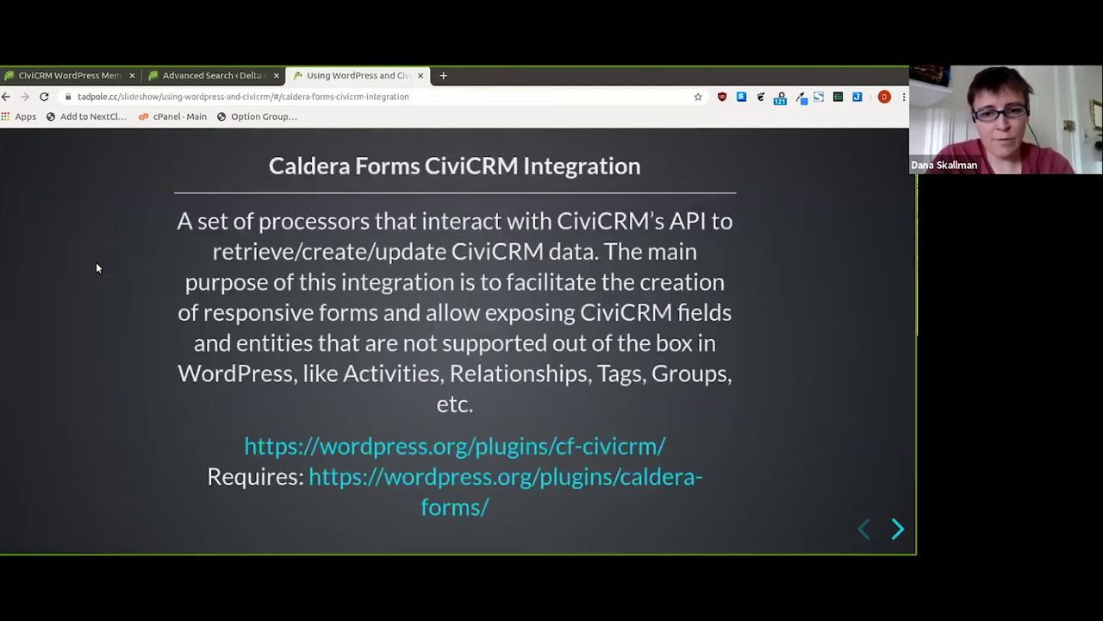
left_click(451, 481)
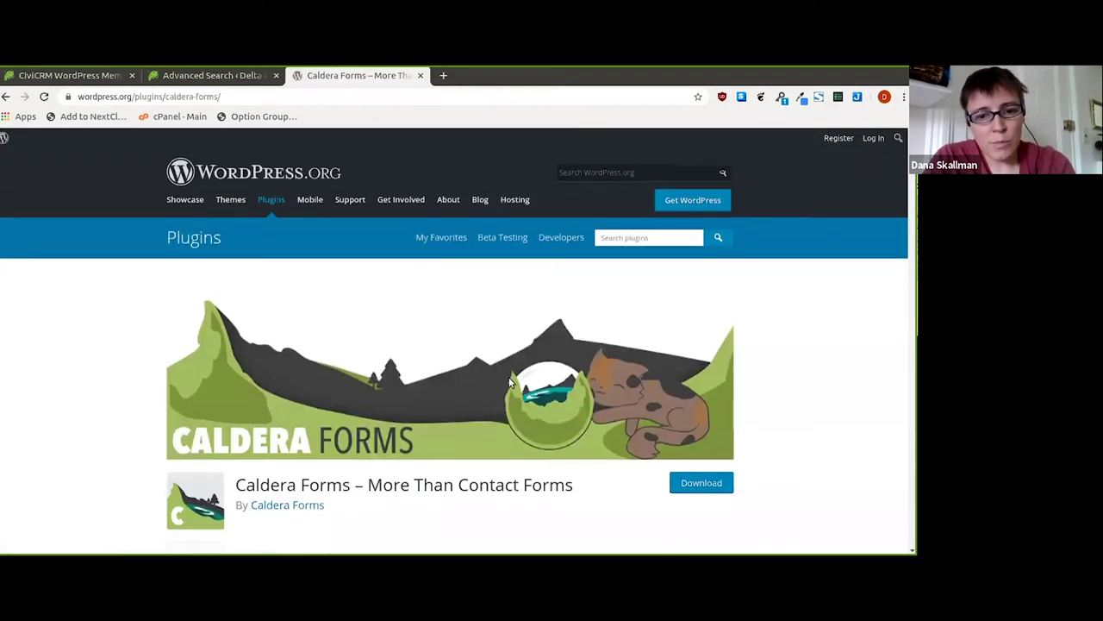
scroll(509, 379, "down", 5)
scroll(509, 379, "down", 3)
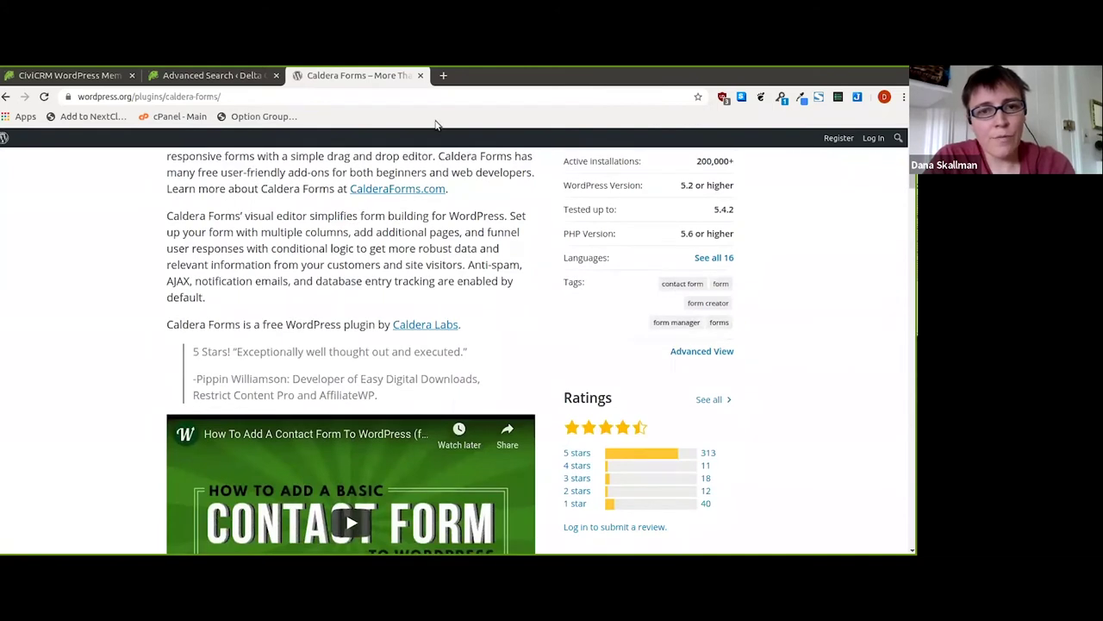
left_click(422, 76)
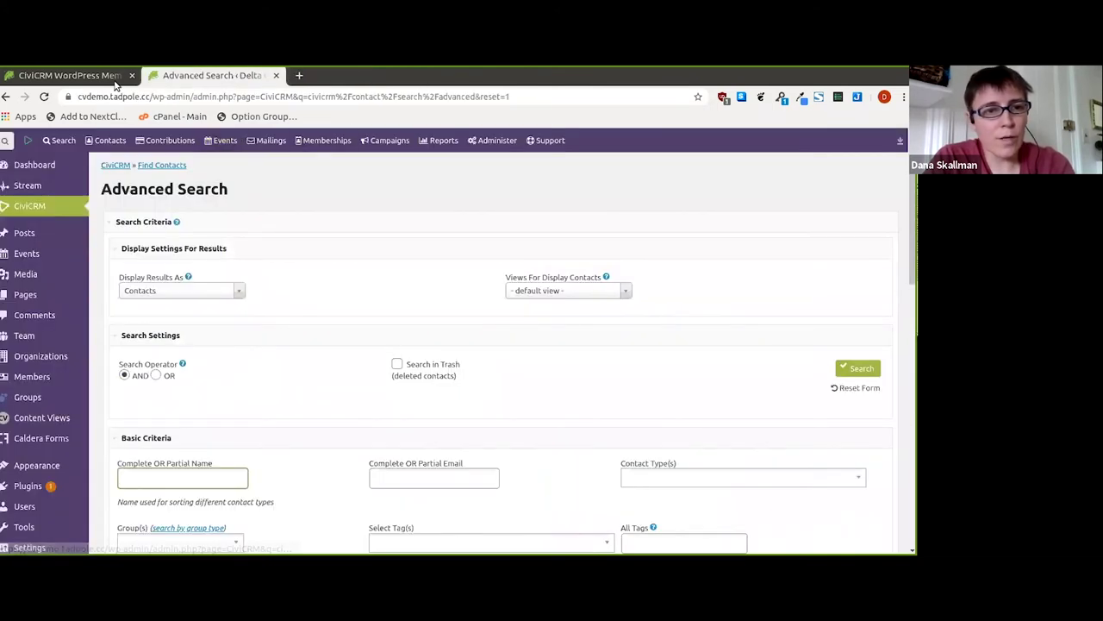
key("ctrl+shift+t")
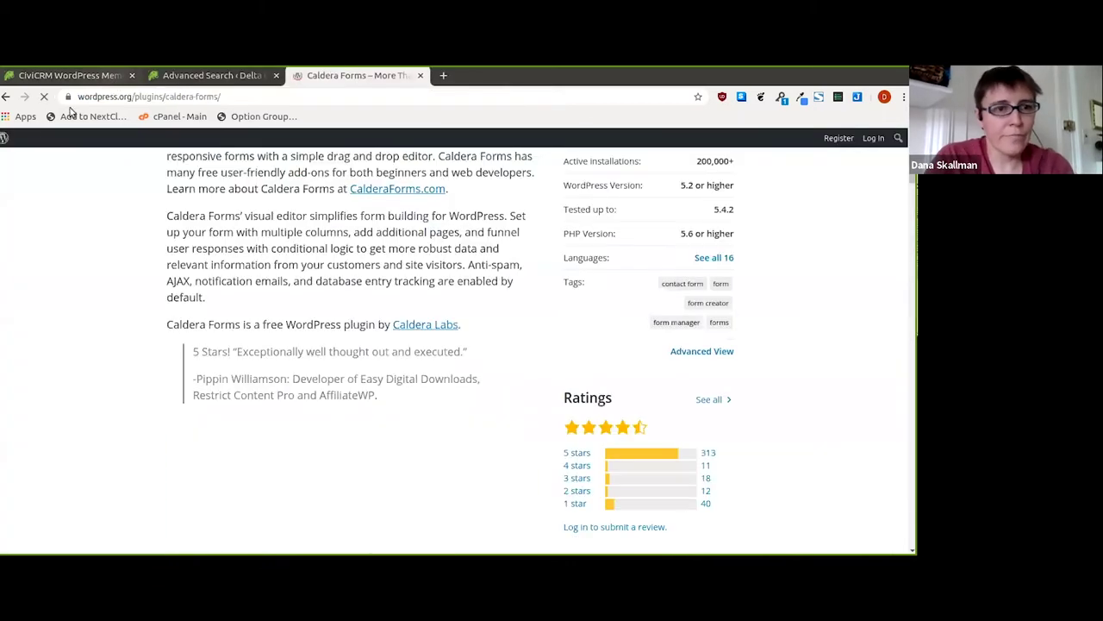
- Return to the demo site's admin, show the list of Caldera Forms and open the Organization and Contacts Form for editing
left_click(40, 78)
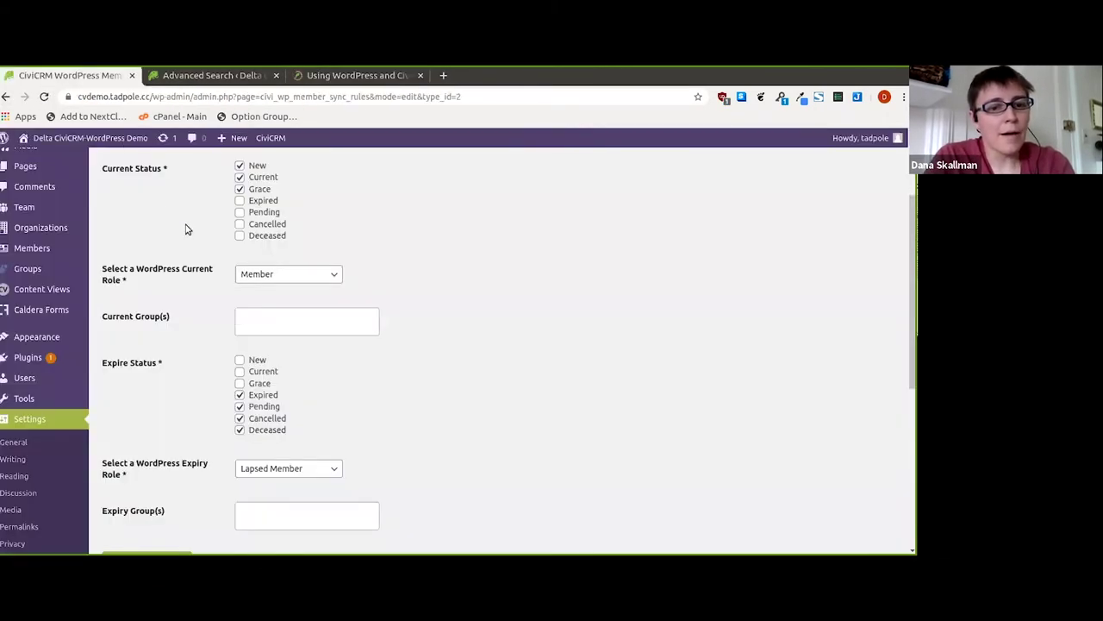
mouse_move(72, 313)
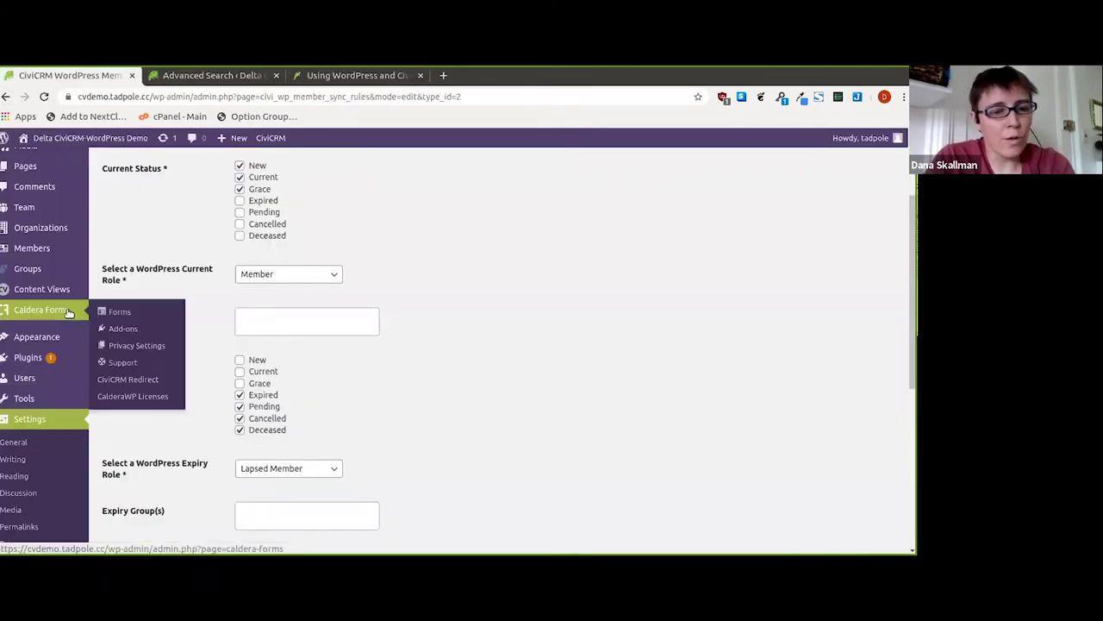
left_click(126, 313)
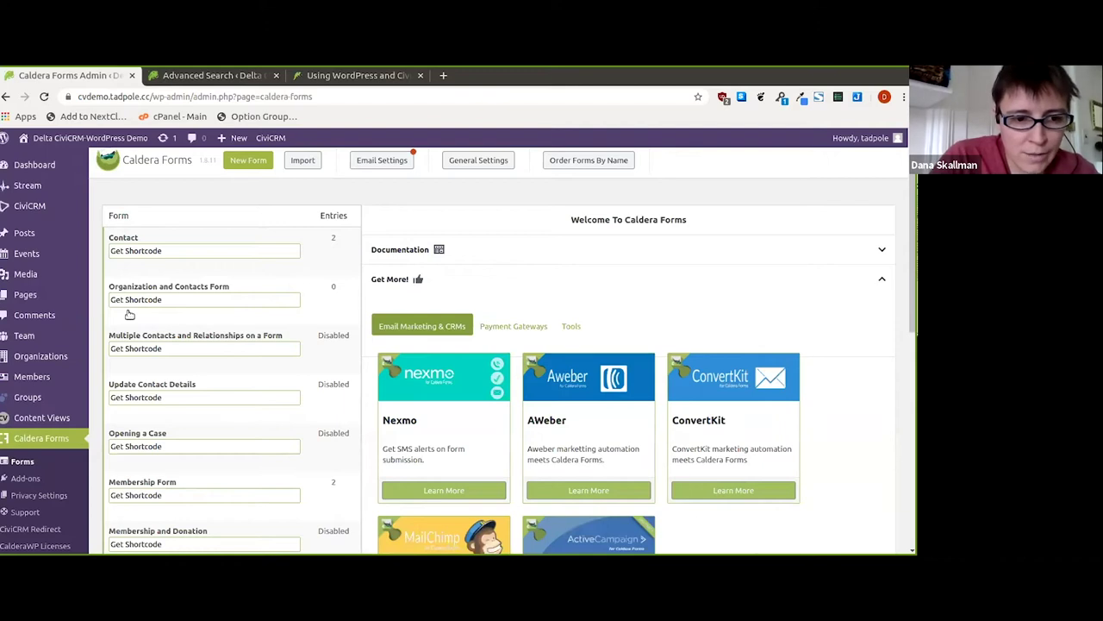
mouse_move(120, 315)
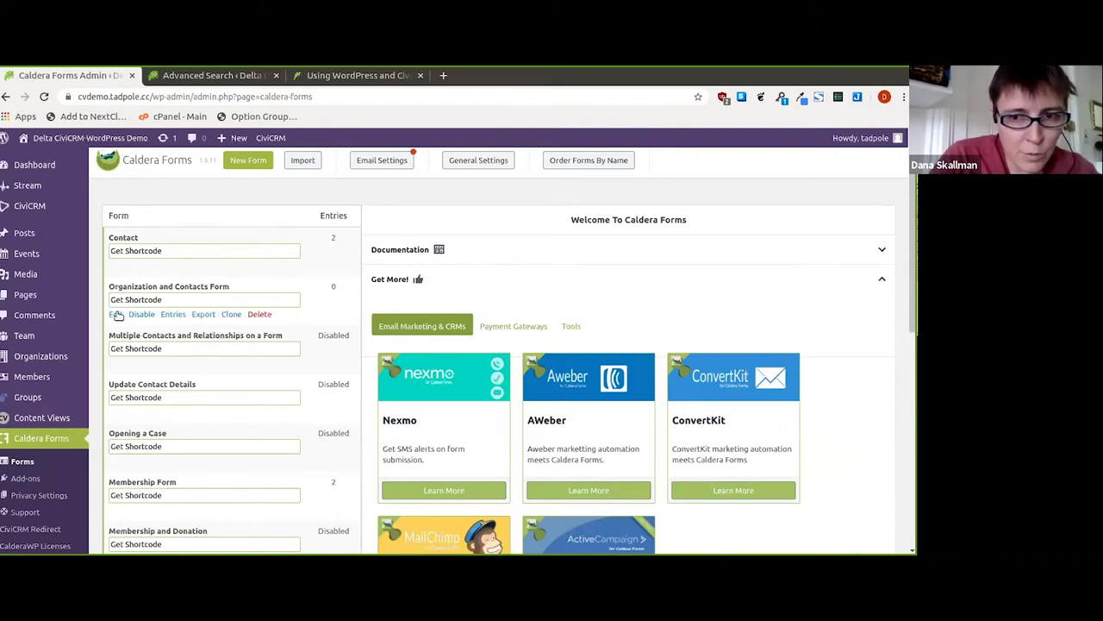
left_click(117, 314)
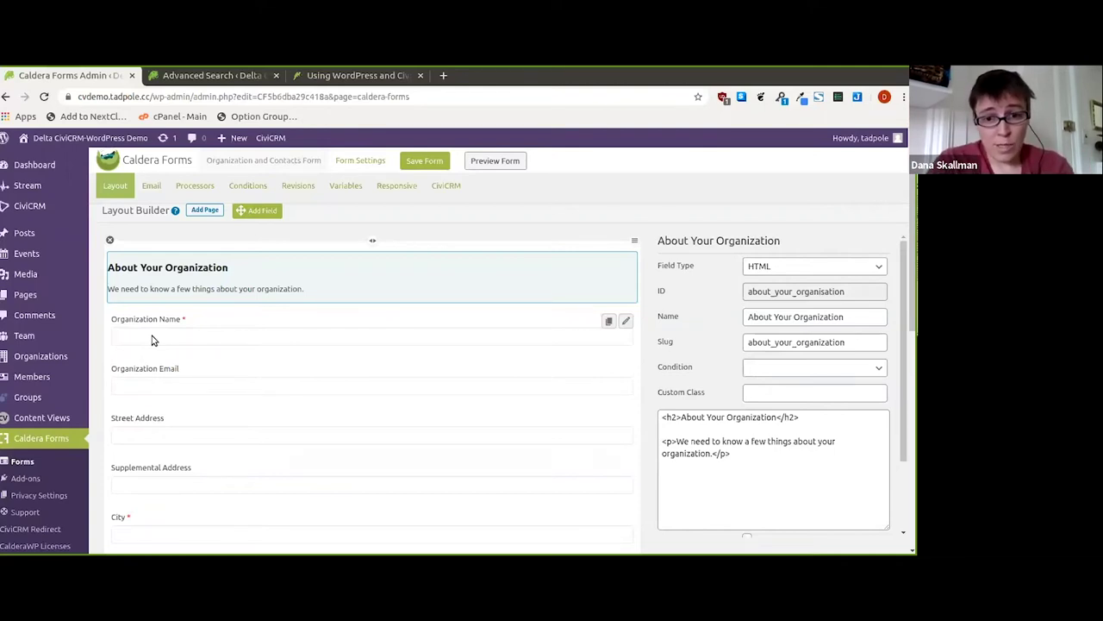
- Examine the Organization Name field's settings and the rest of the Organization and Contacts Form layout
left_click(627, 321)
scroll(678, 375, "down", 3)
scroll(677, 375, "up", 1)
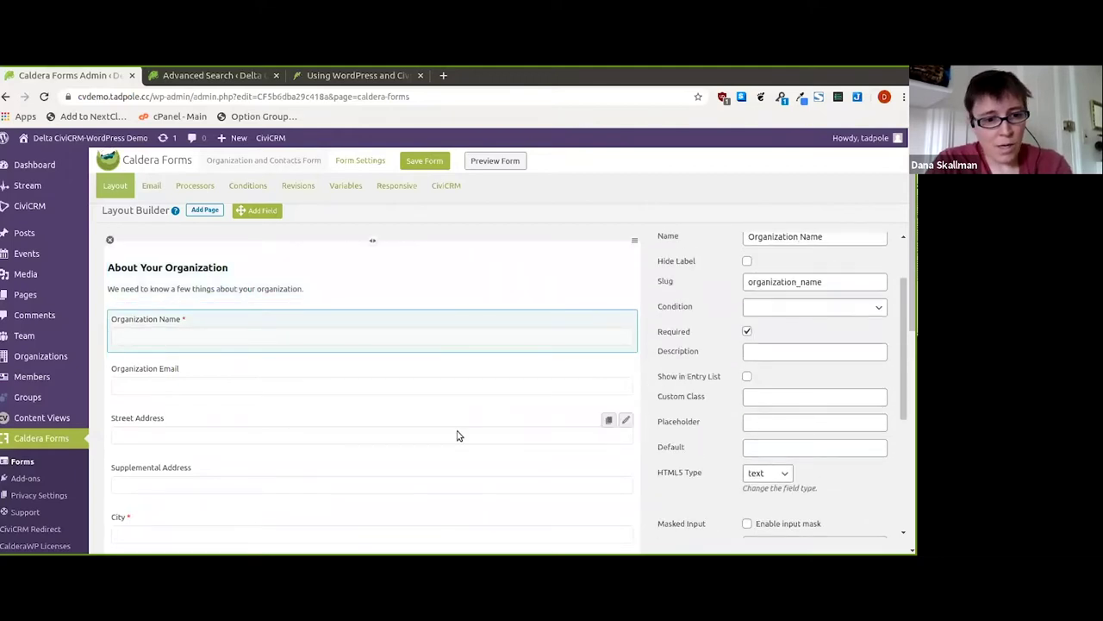
scroll(458, 435, "down", 4)
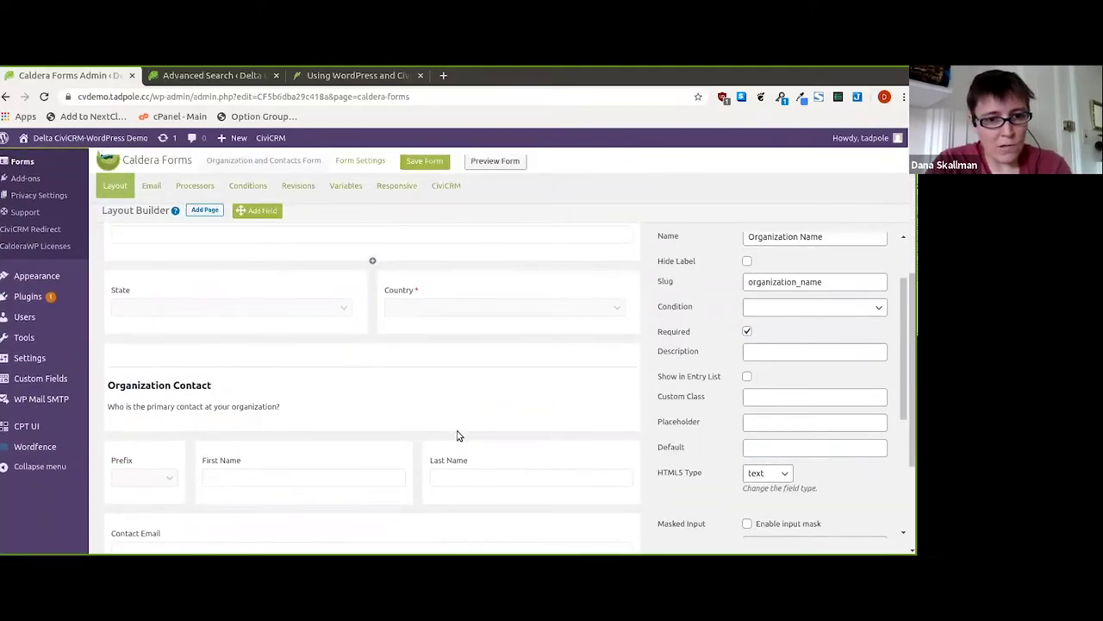
scroll(458, 433, "down", 3)
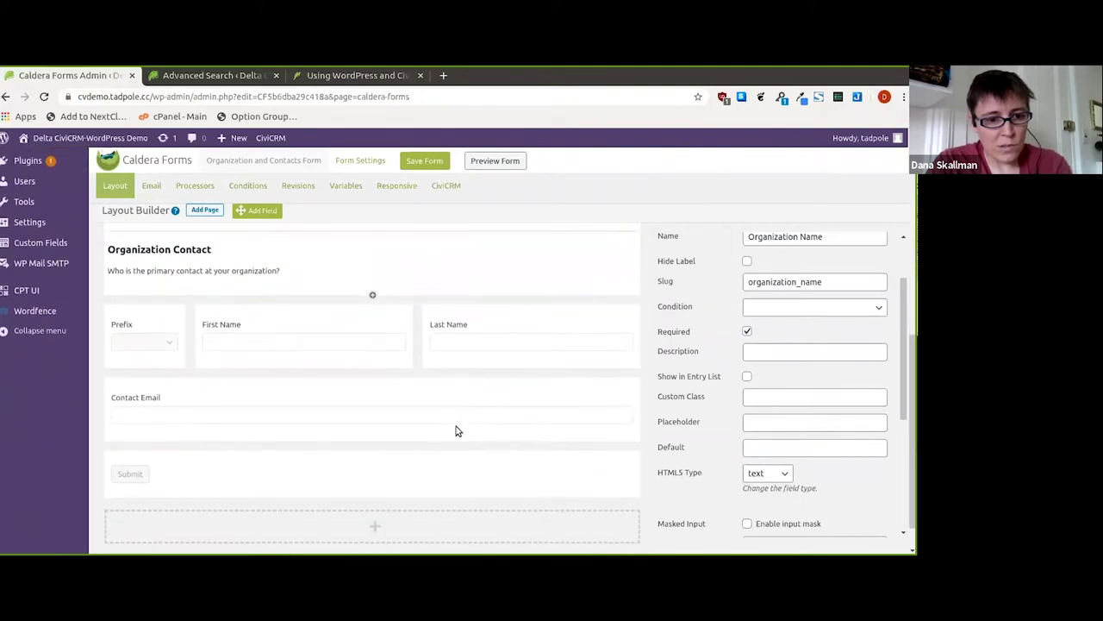
scroll(457, 431, "up", 3)
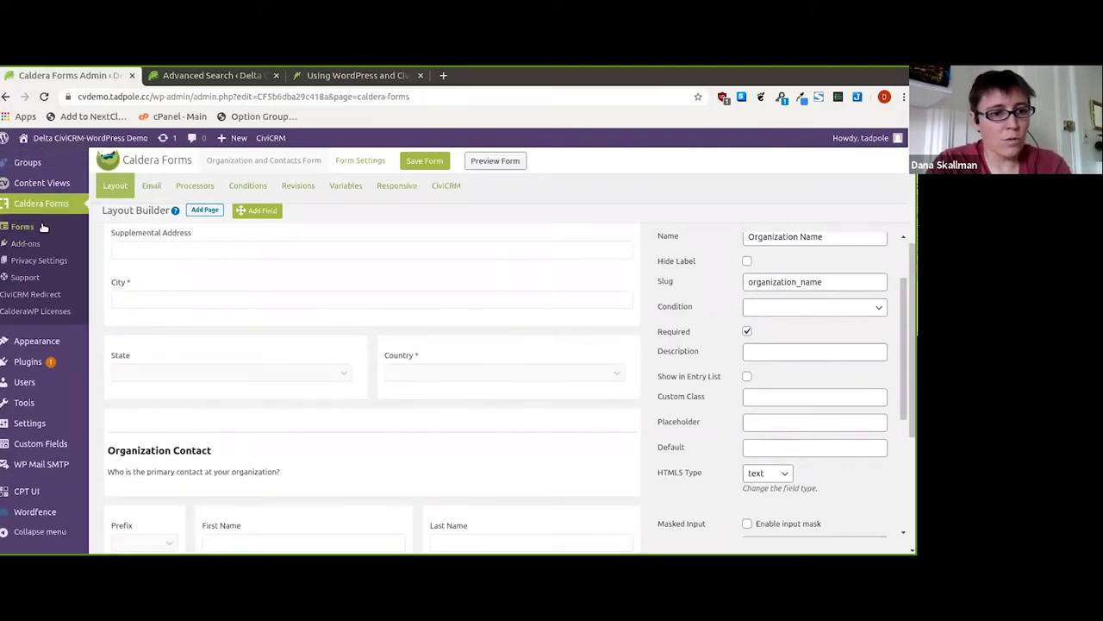
- Open the Membership and Donation form for editing and show the settings of its Organization contact reference field
left_click(43, 226)
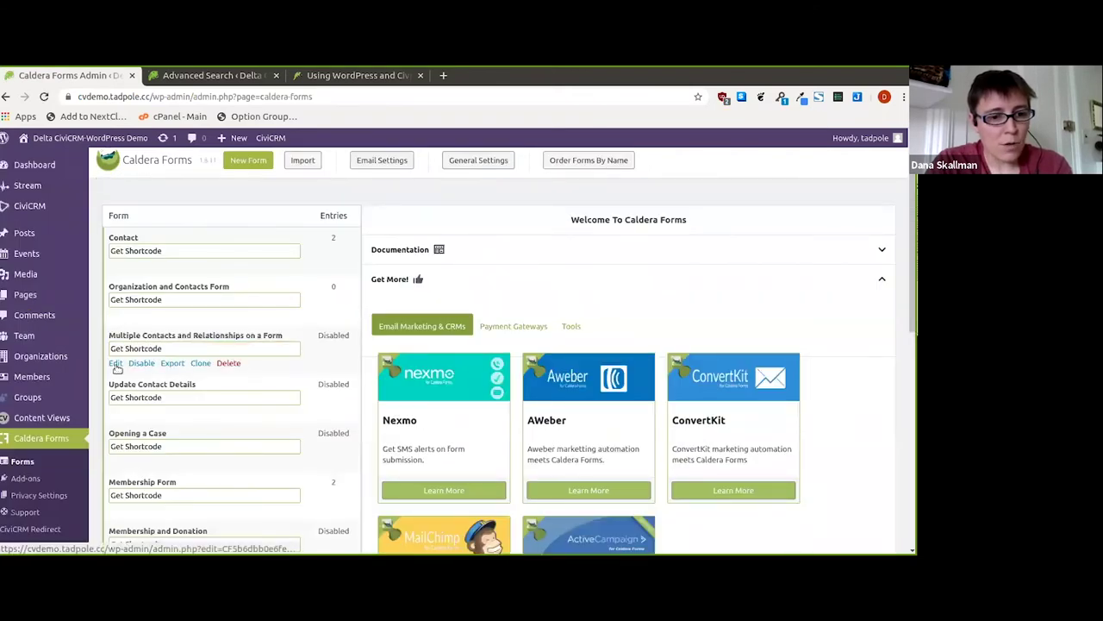
scroll(116, 366, "down", 3)
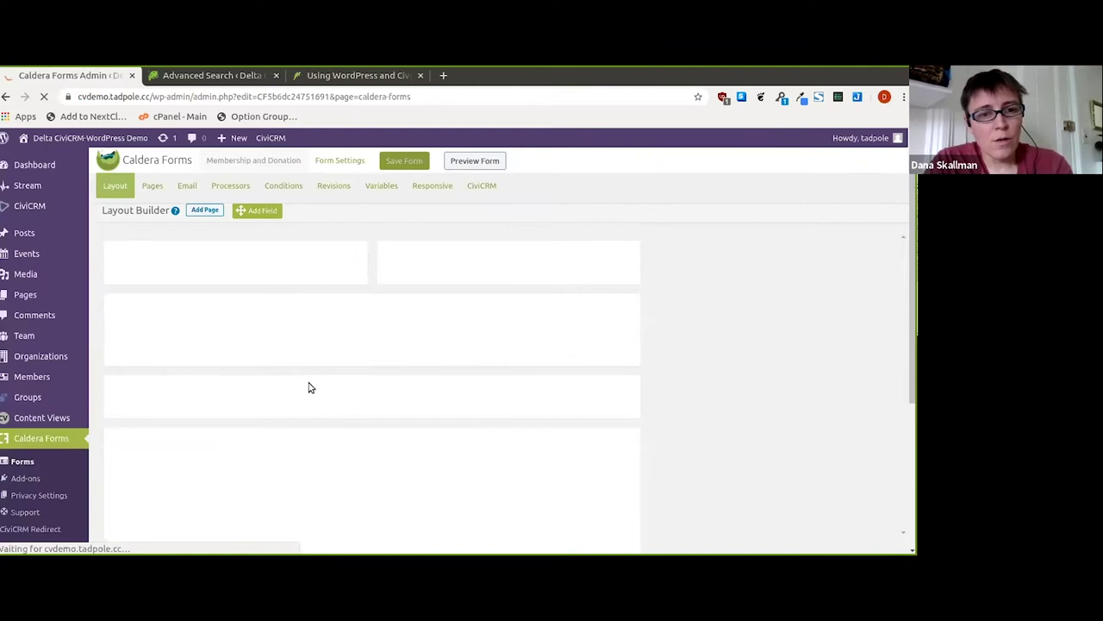
mouse_move(357, 387)
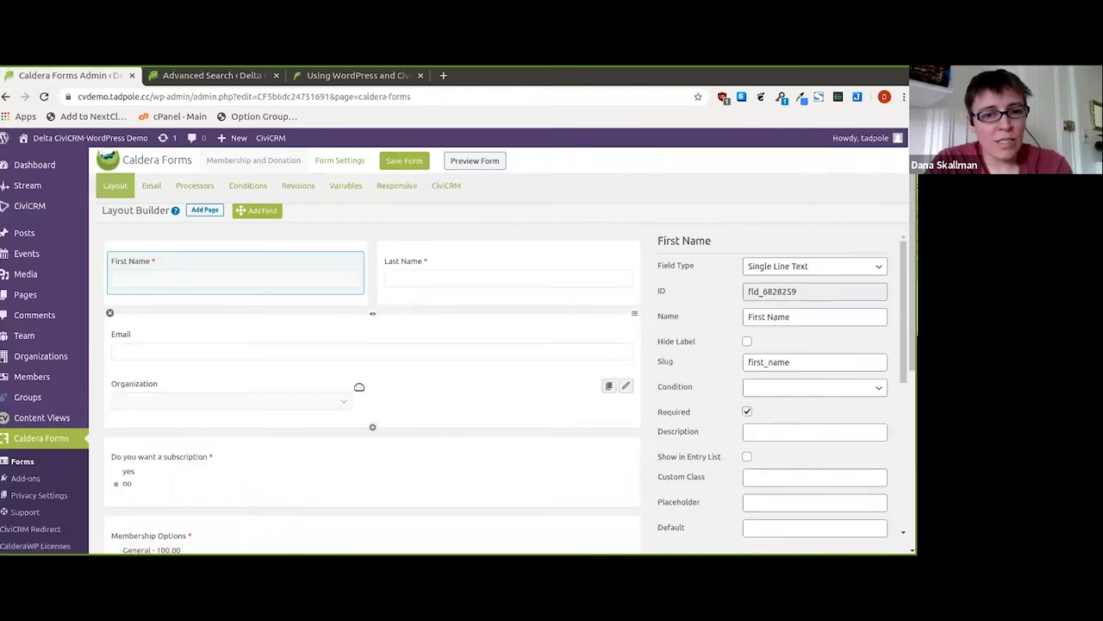
left_click(627, 387)
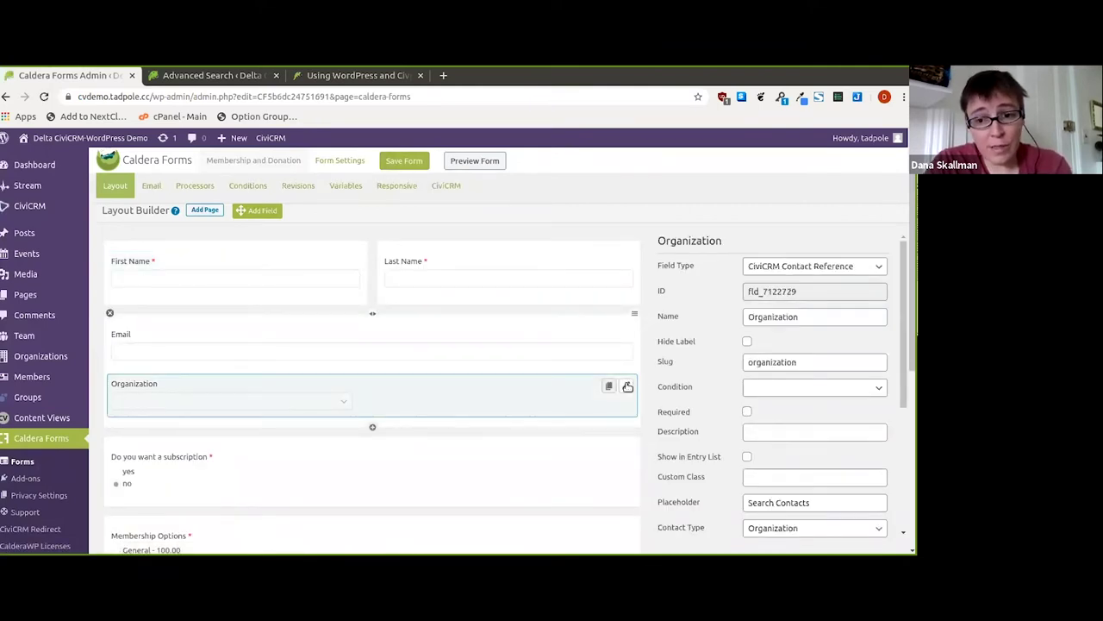
scroll(702, 387, "down", 3)
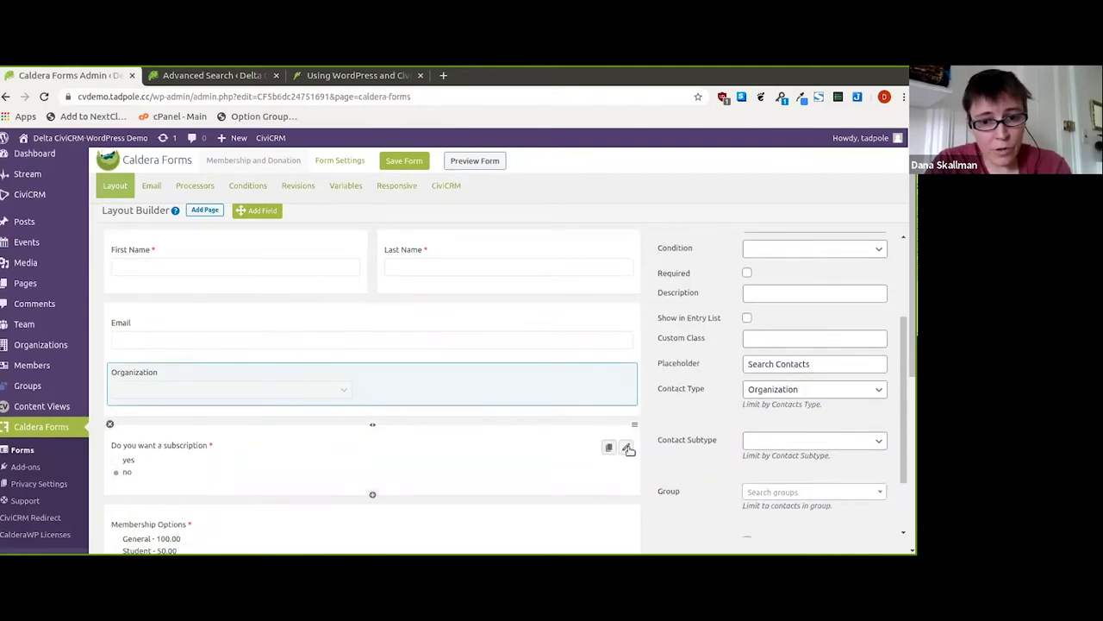
- Open the "Do you want a subscription" field's settings, and examine the values and labels defined for Membership Options
left_click(627, 447)
scroll(626, 447, "down", 1)
left_click(628, 414)
scroll(689, 394, "down", 3)
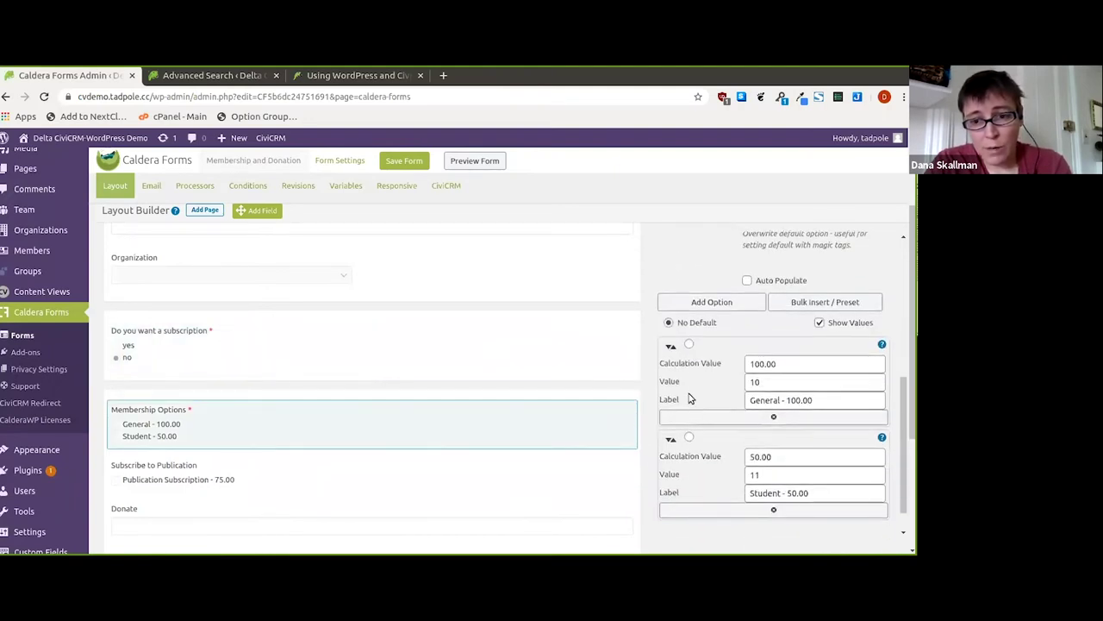
- Auto-populate the Membership Options field from Price Field - Membership in the Member Signup and Renewal price set
left_click(787, 281)
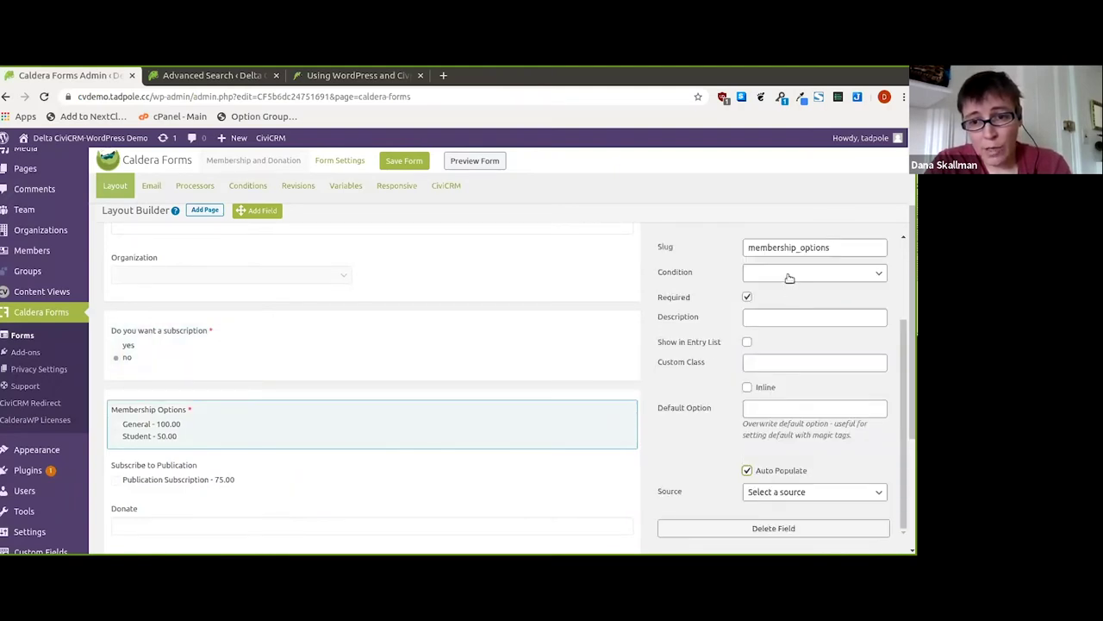
left_click(794, 496)
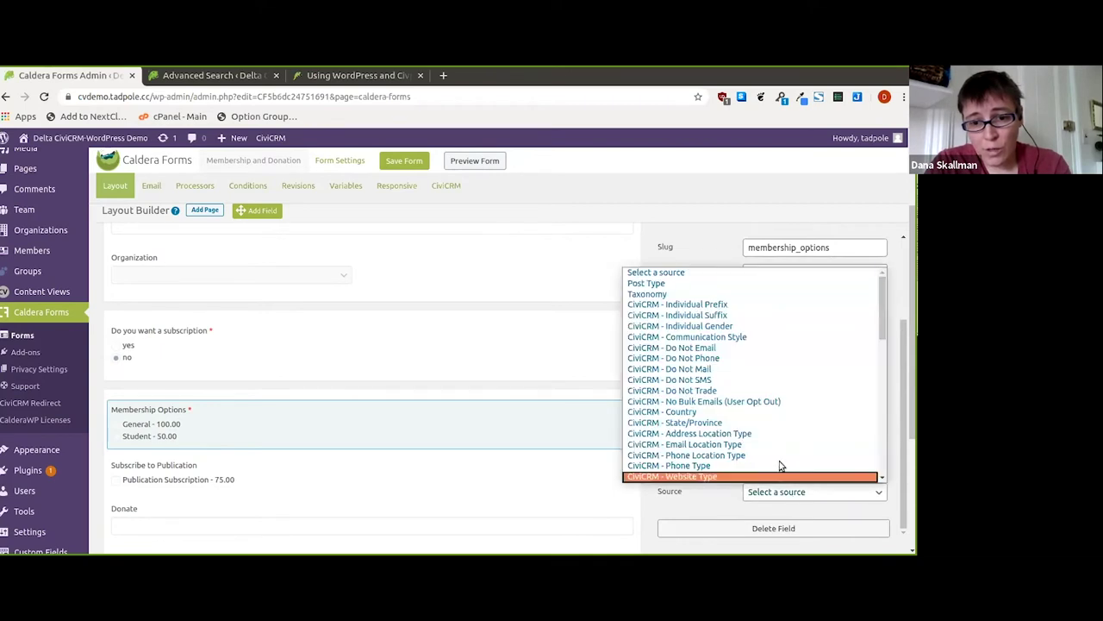
scroll(772, 424, "down", 3)
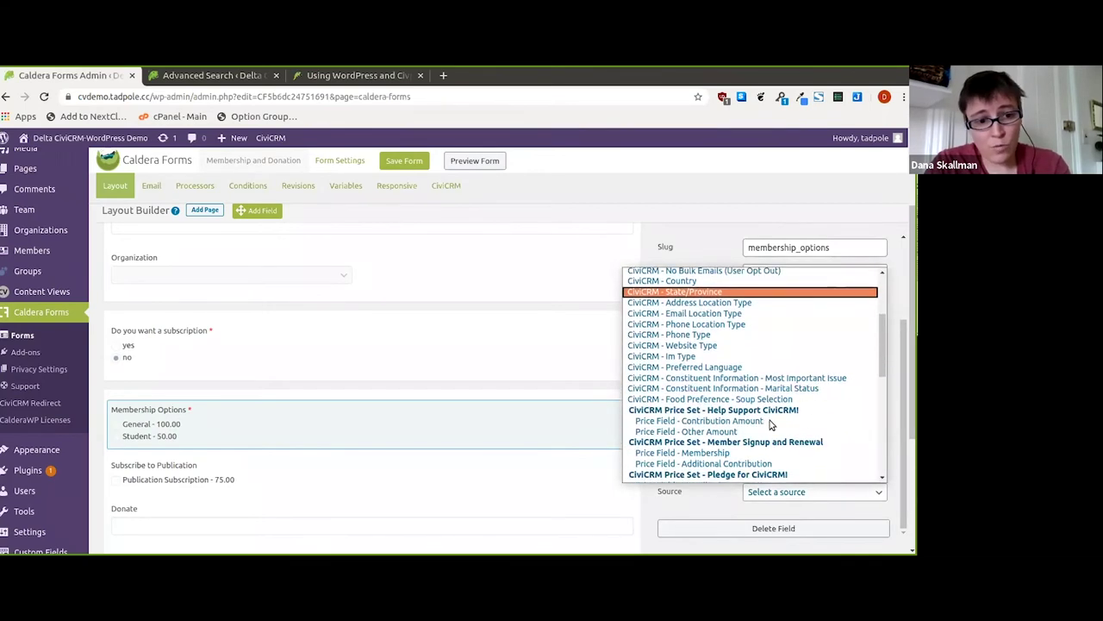
scroll(772, 424, "down", 1)
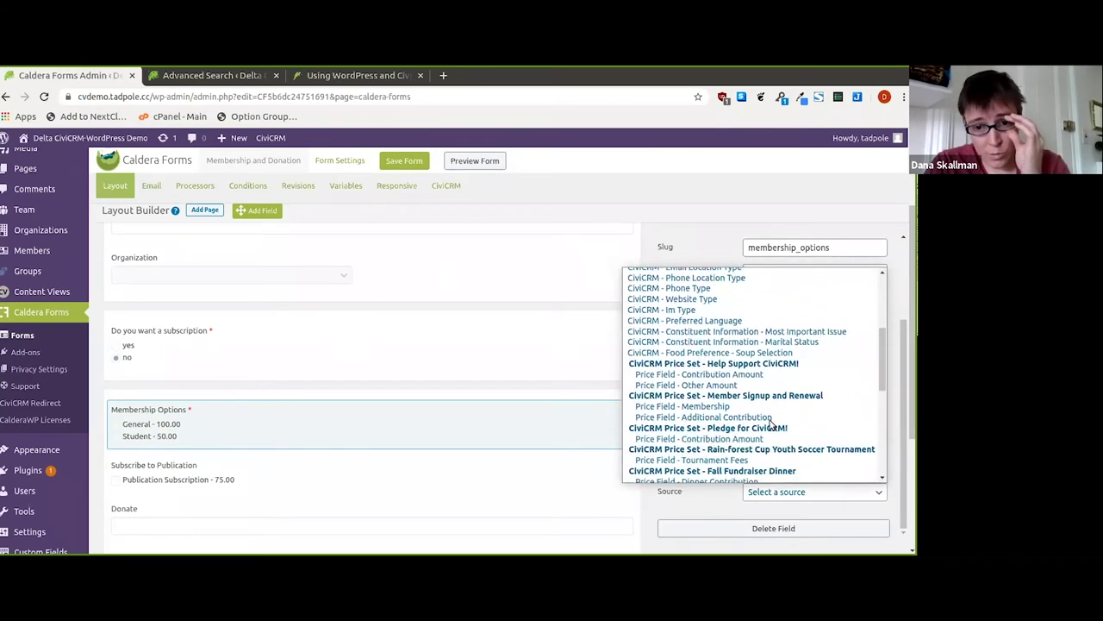
left_click(715, 407)
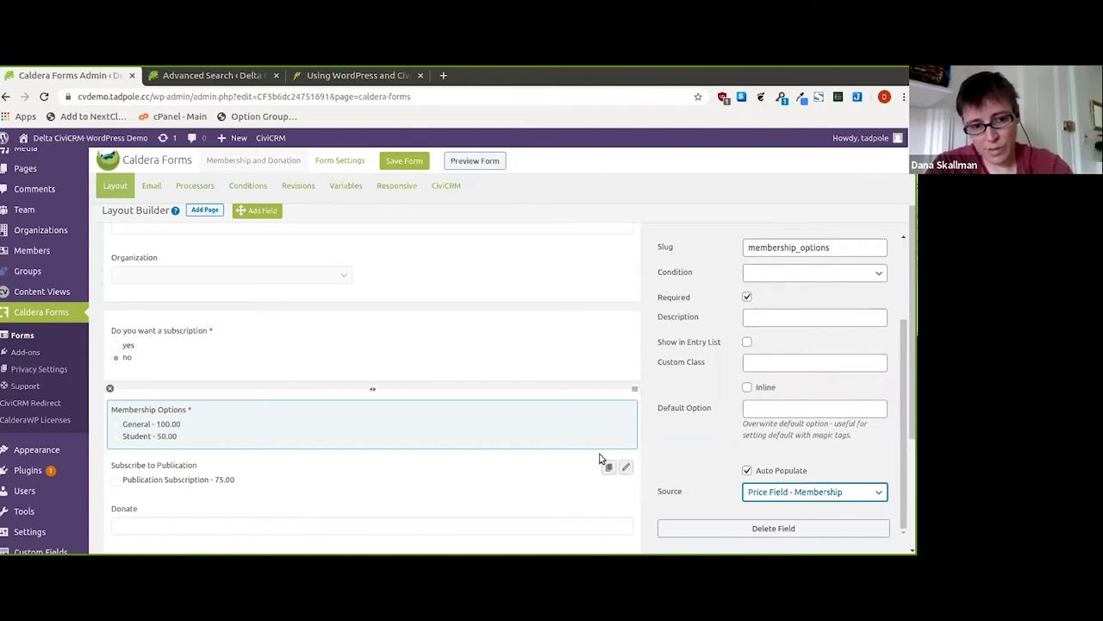
scroll(505, 472, "down", 1)
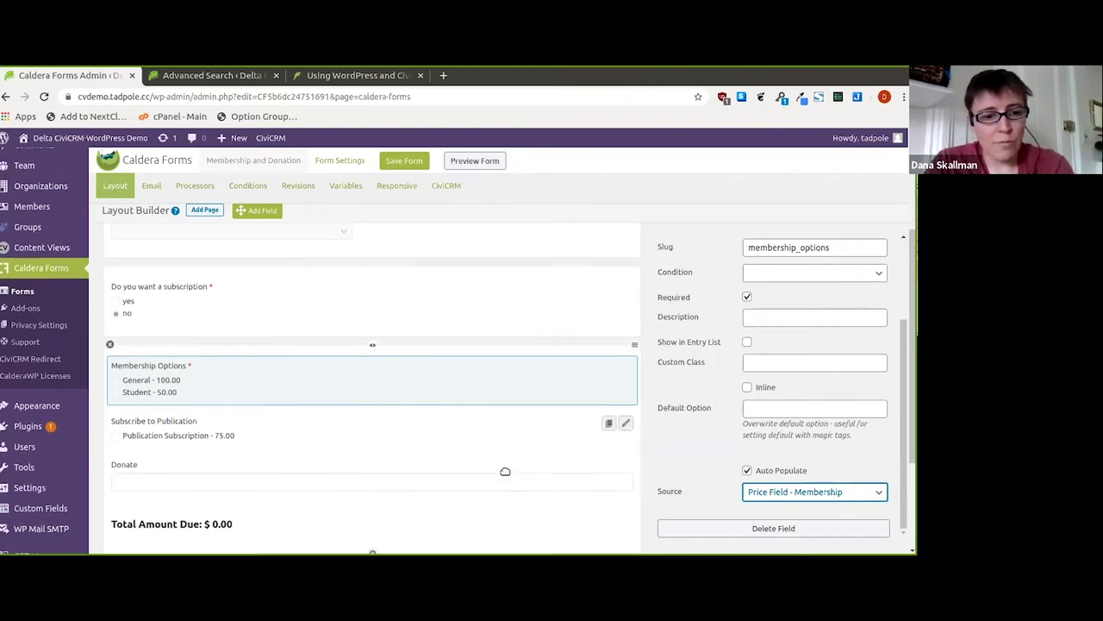
scroll(526, 451, "down", 1)
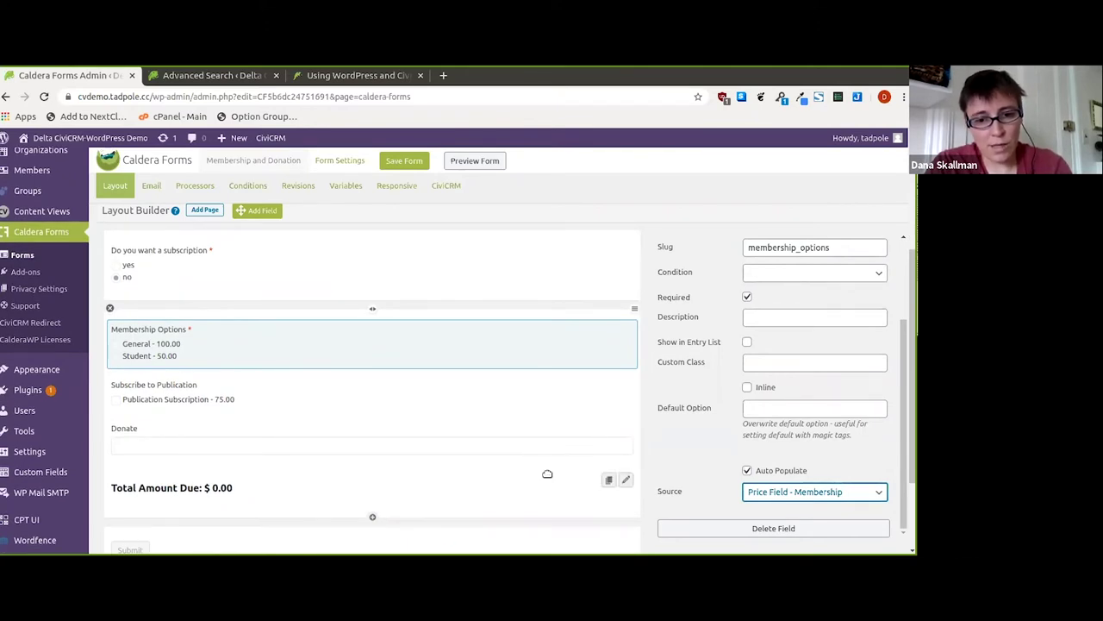
- Examine the Total Amount Due field's money format and calculation lines, and open the First Name field's settings
left_click(626, 482)
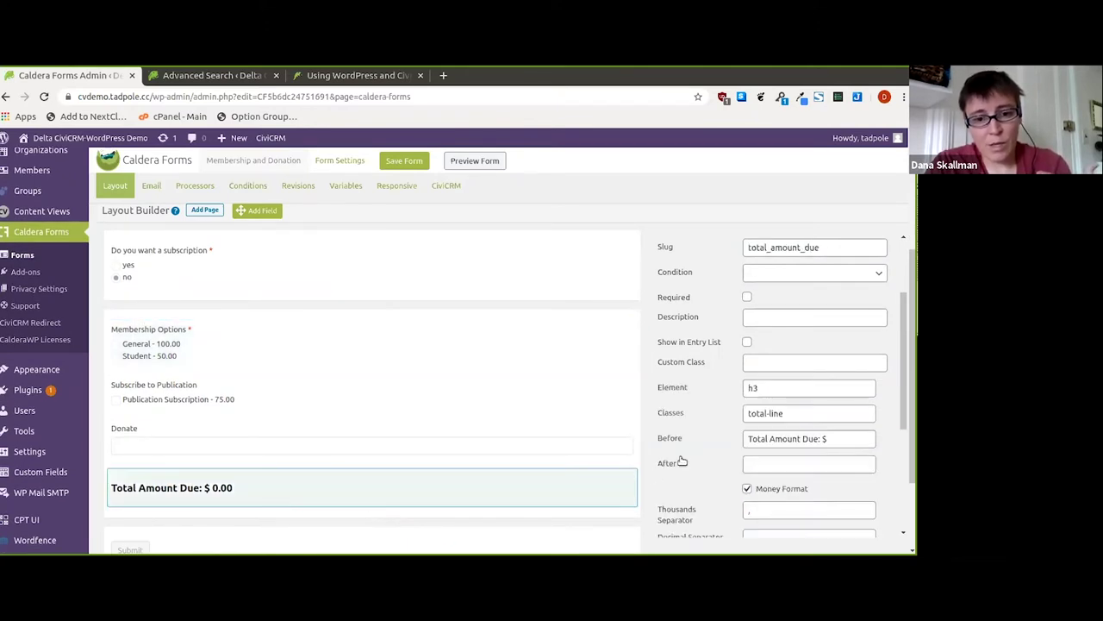
scroll(689, 457, "down", 1)
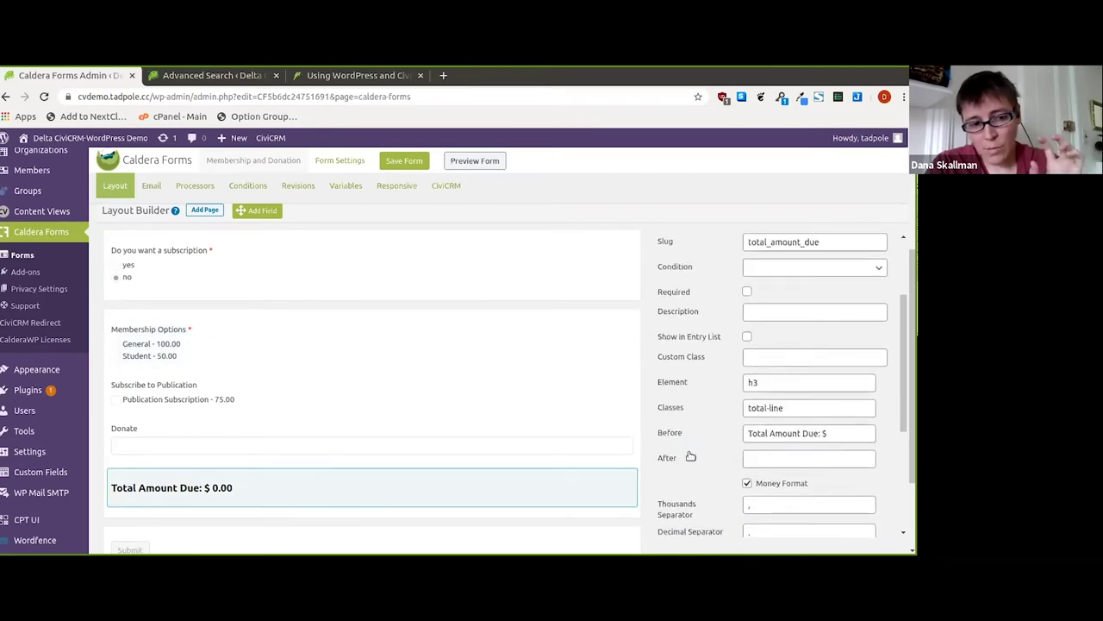
scroll(690, 457, "down", 3)
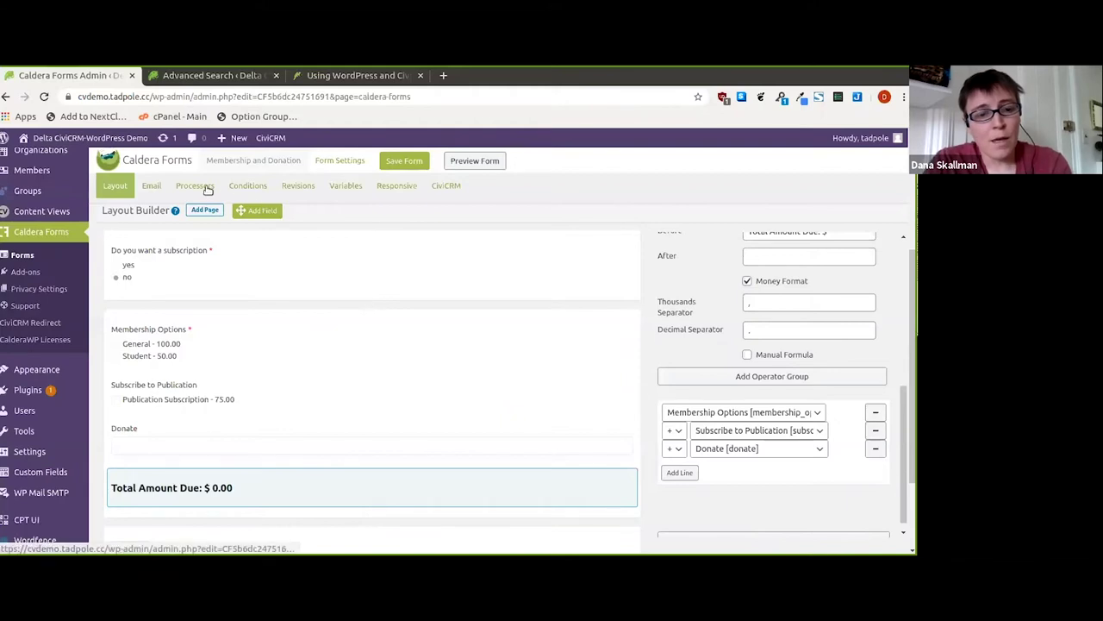
scroll(229, 283, "up", 3)
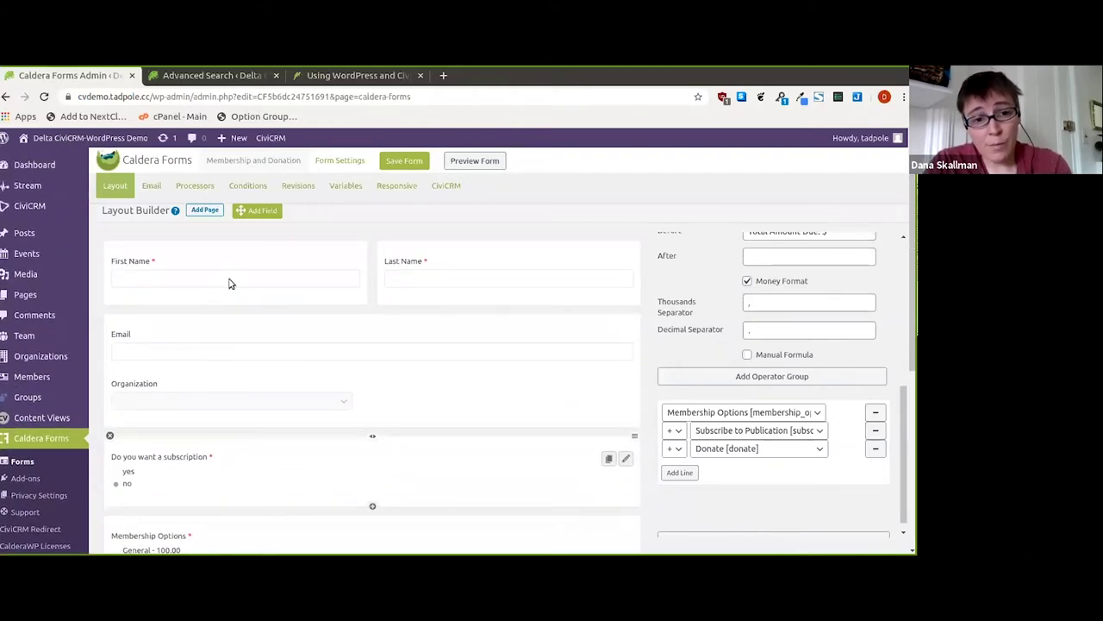
left_click(352, 262)
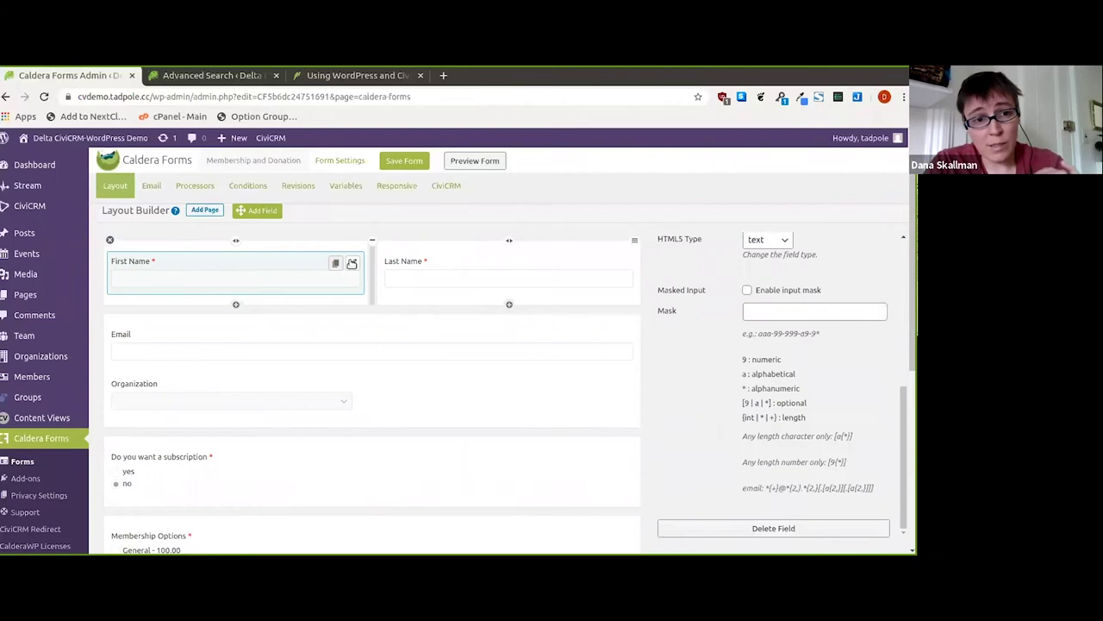
- Review the CiviCRM processors that can be added to the form, from Contact and Order through Send Email, without adding one
left_click(198, 186)
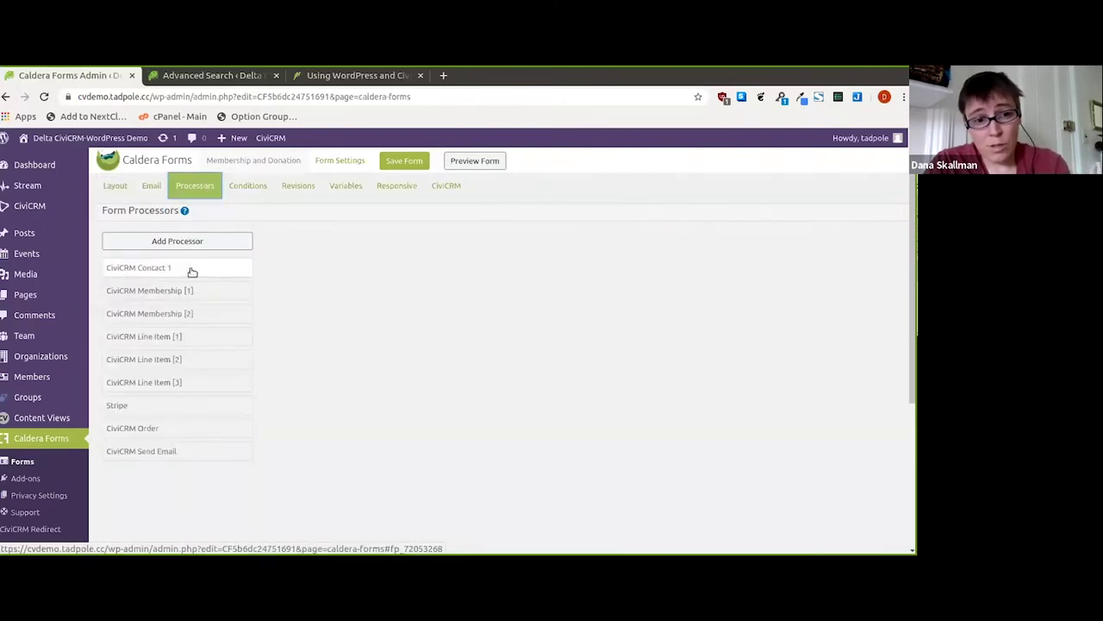
left_click(190, 241)
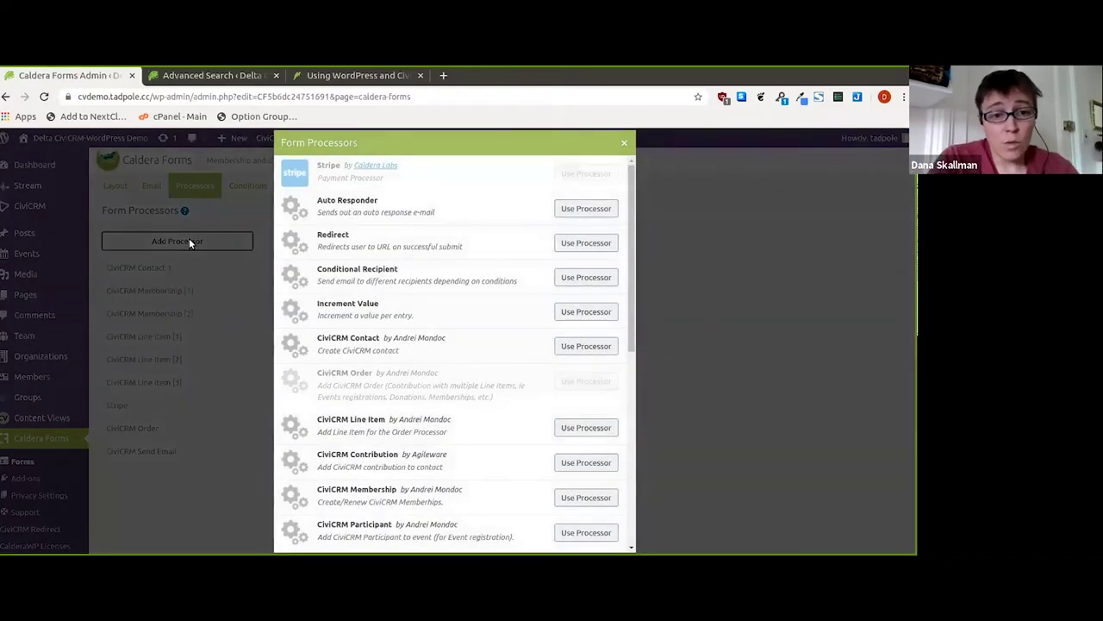
scroll(392, 335, "down", 2)
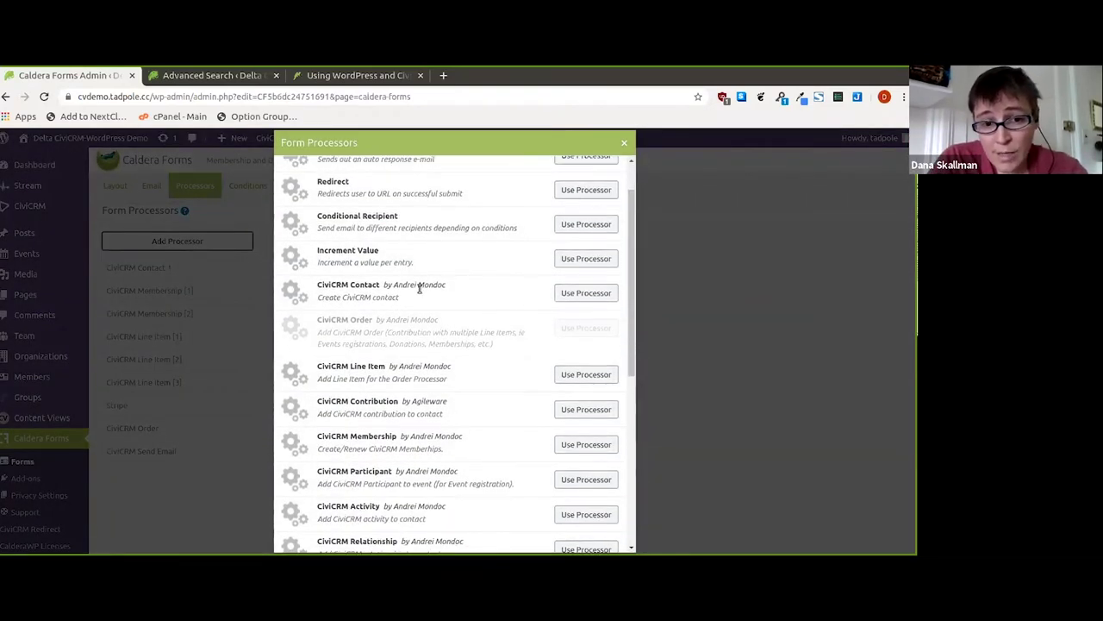
left_click_drag(325, 319, 371, 321)
scroll(397, 343, "down", 2)
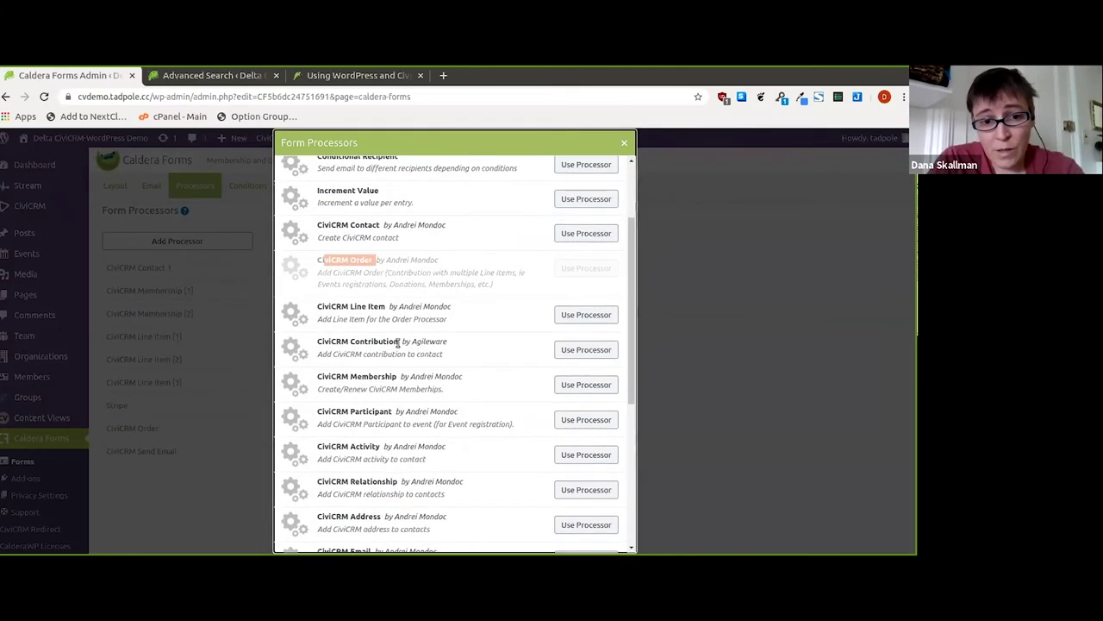
left_click_drag(387, 306, 318, 308)
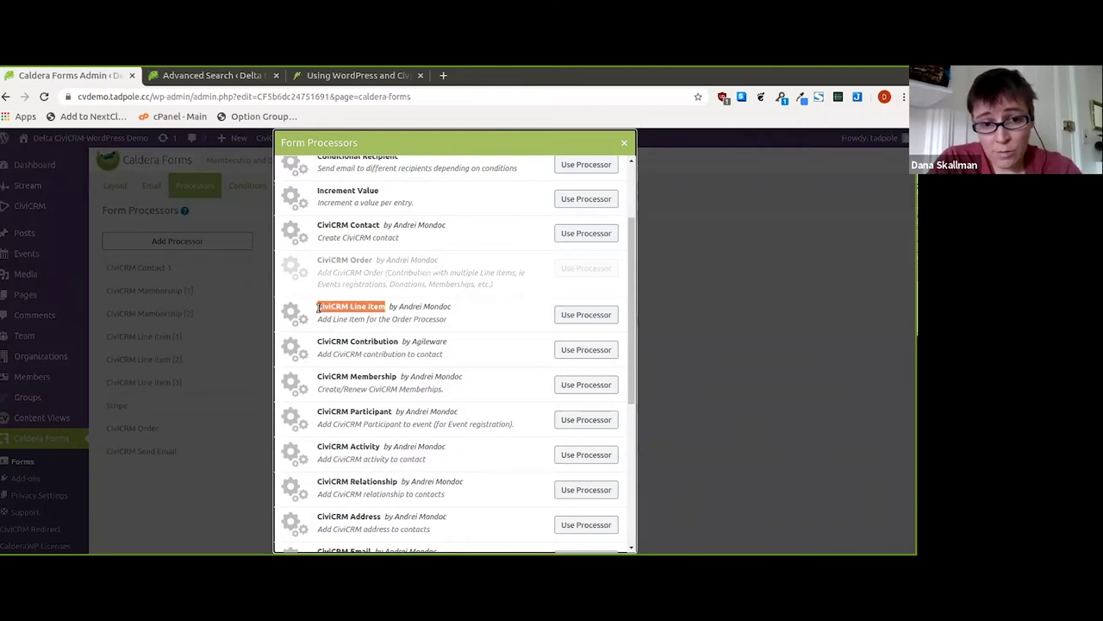
scroll(389, 402, "down", 2)
left_click(376, 356)
left_click_drag(376, 356, 317, 357)
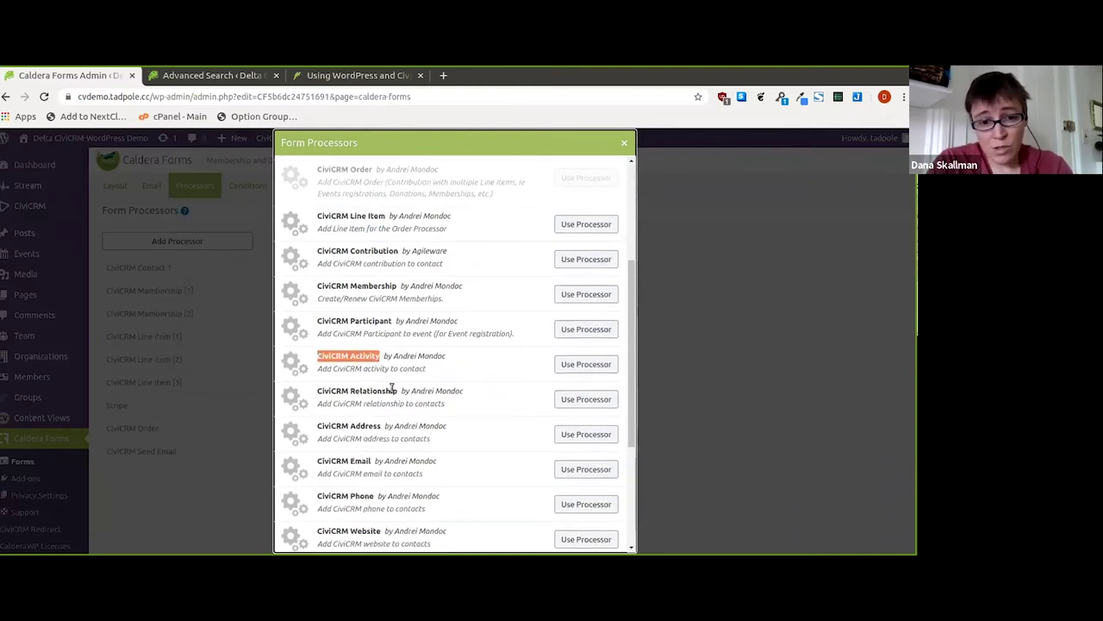
left_click_drag(393, 388, 354, 389)
scroll(355, 391, "down", 1)
scroll(354, 390, "down", 4)
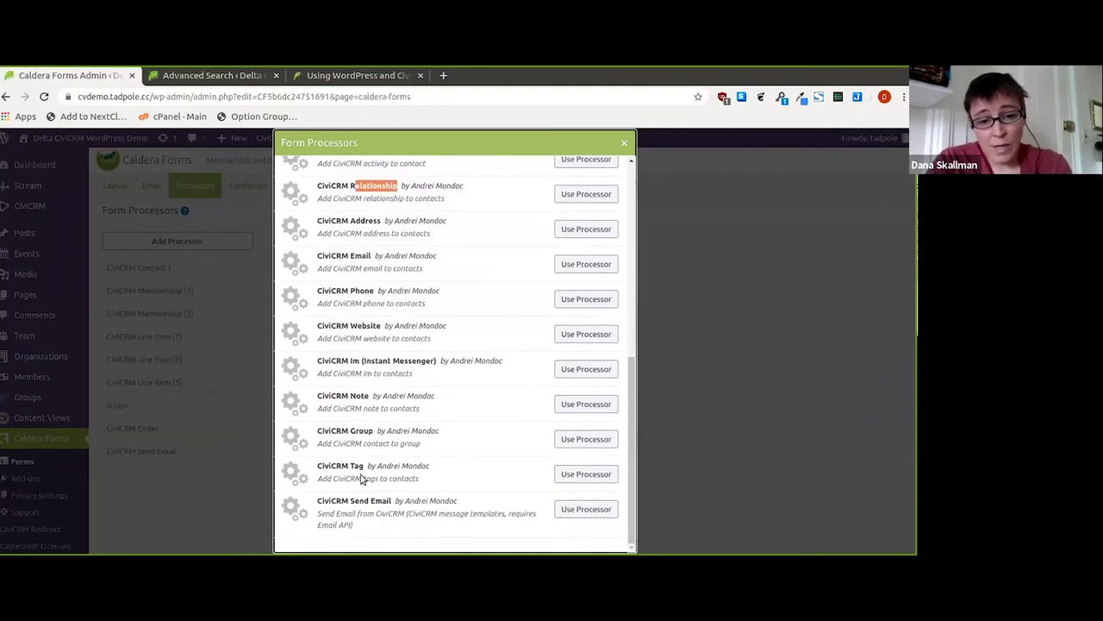
left_click_drag(392, 500, 318, 502)
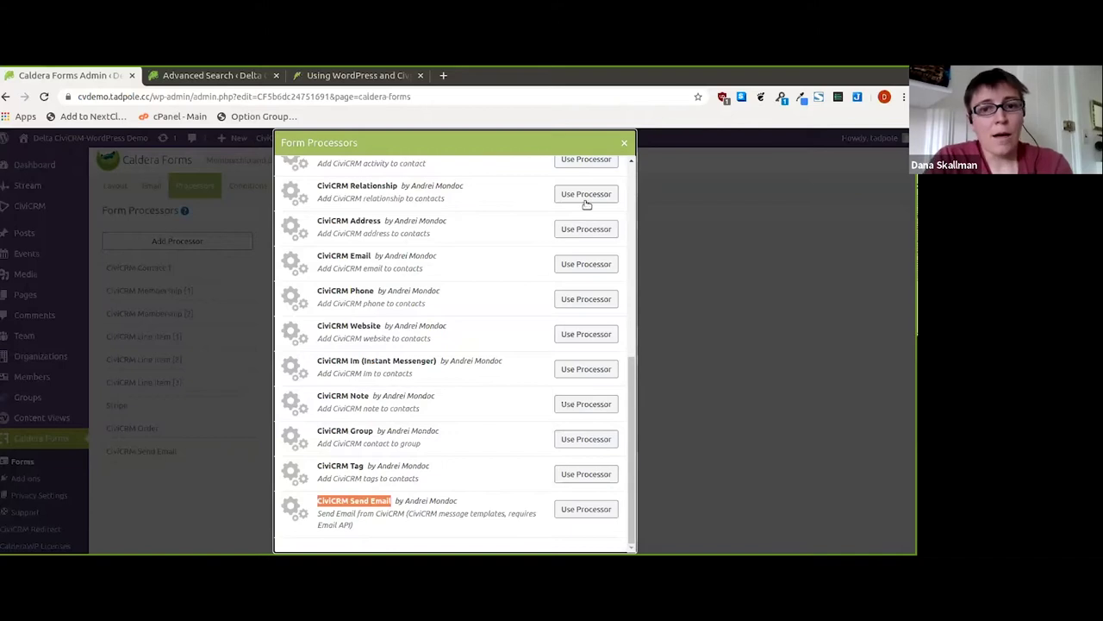
left_click(626, 140)
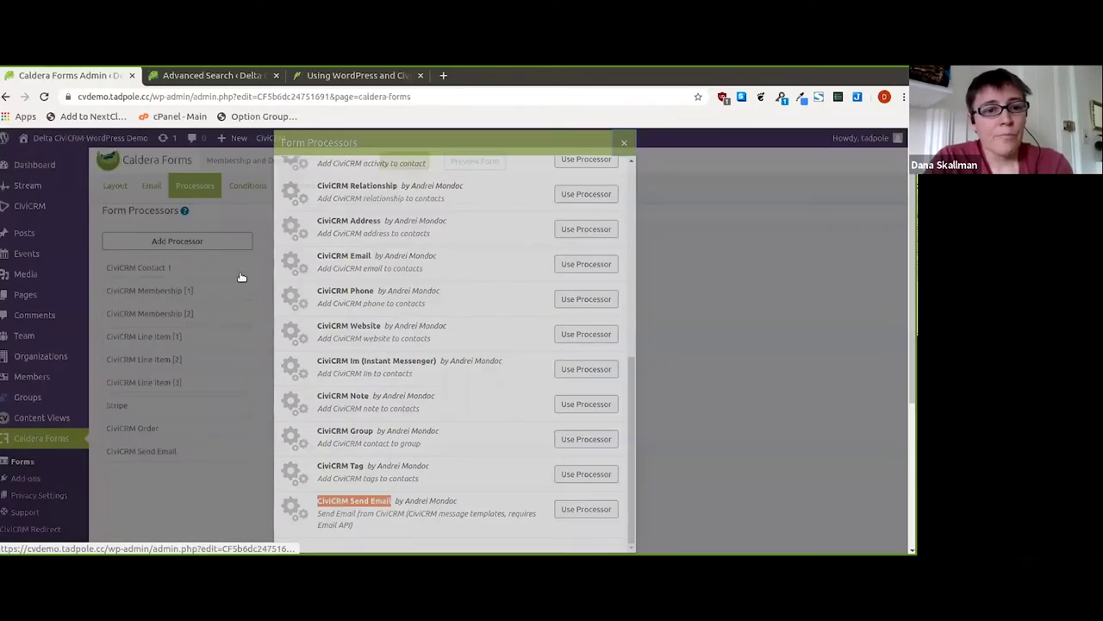
- Examine the CiviCRM Contact 1 processor's options, contact link, contact type and dedupe rule, and expand its Contact Standard Fields
left_click(229, 275)
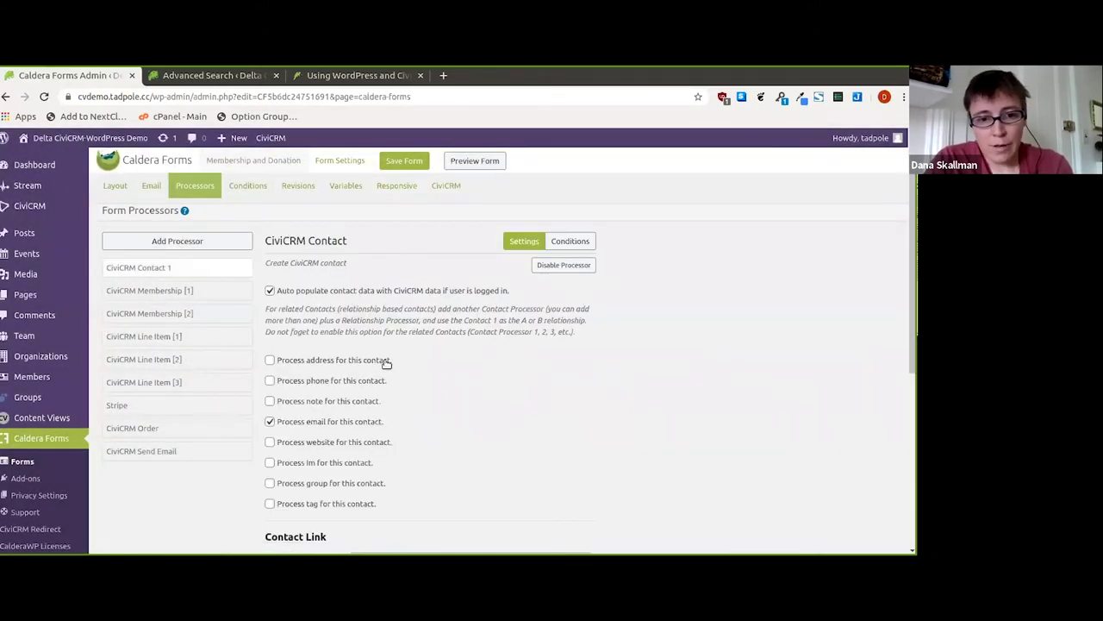
scroll(381, 362, "down", 2)
scroll(386, 364, "down", 1)
scroll(387, 364, "up", 3)
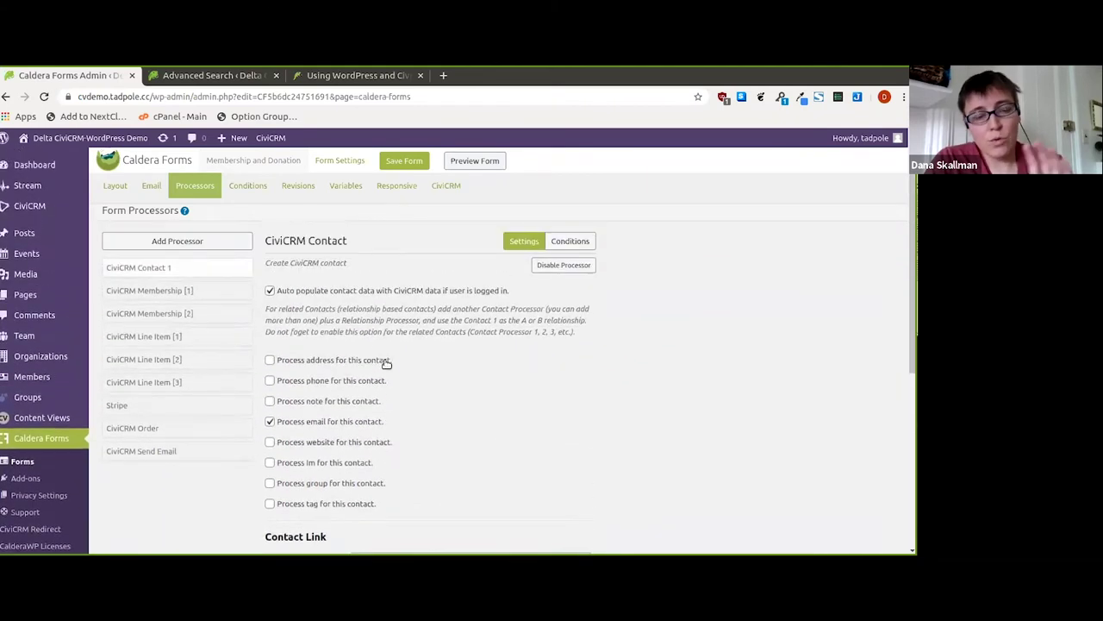
scroll(386, 364, "down", 4)
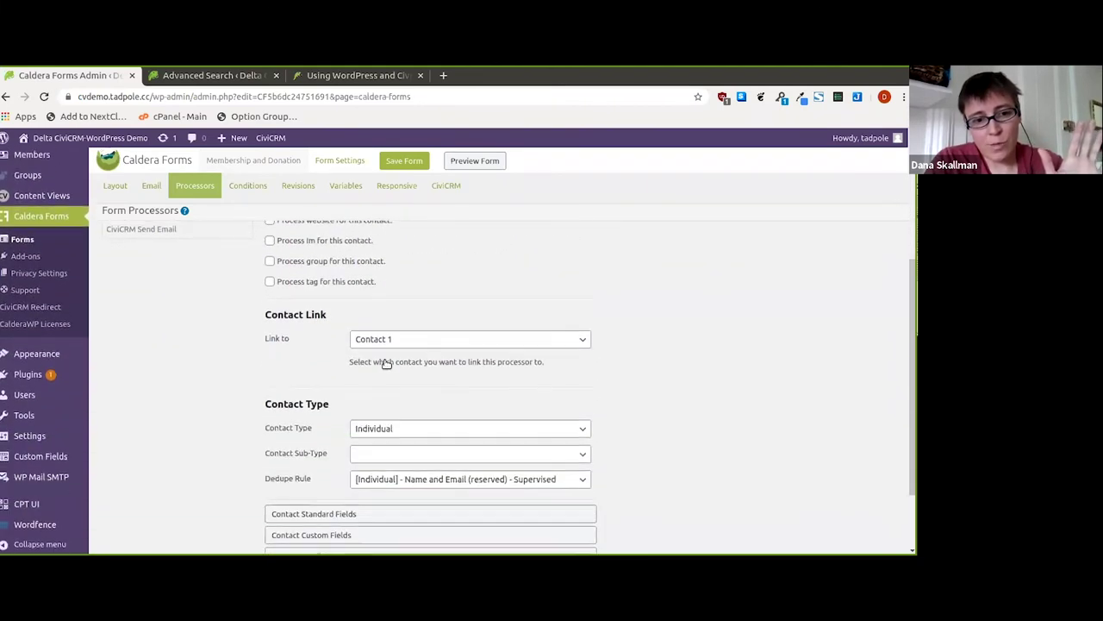
scroll(386, 364, "up", 4)
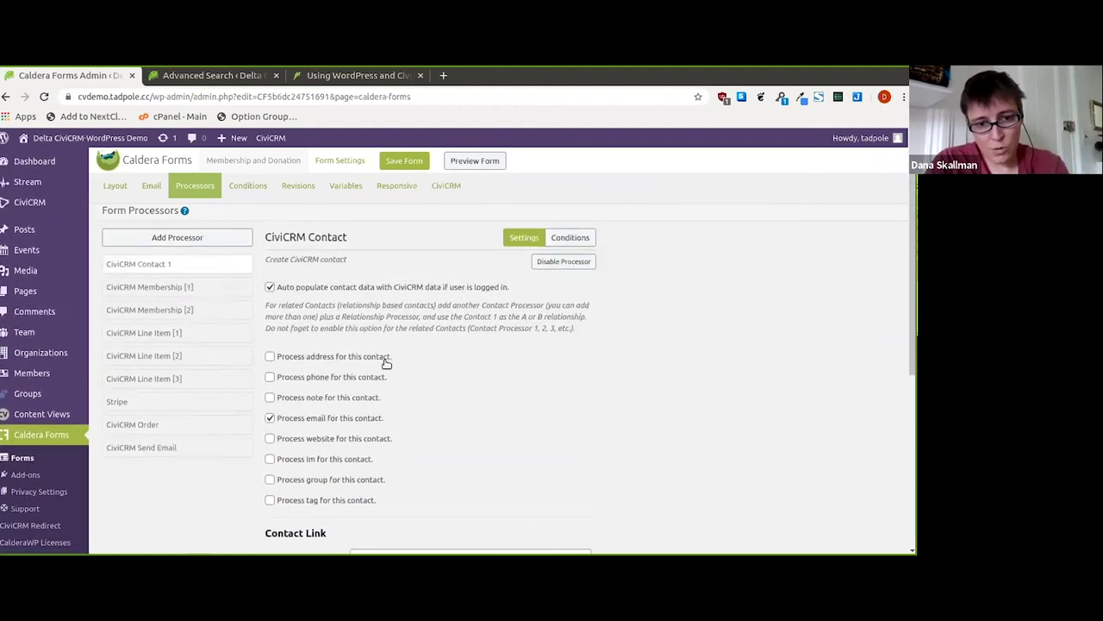
scroll(386, 364, "down", 6)
scroll(386, 364, "down", 1)
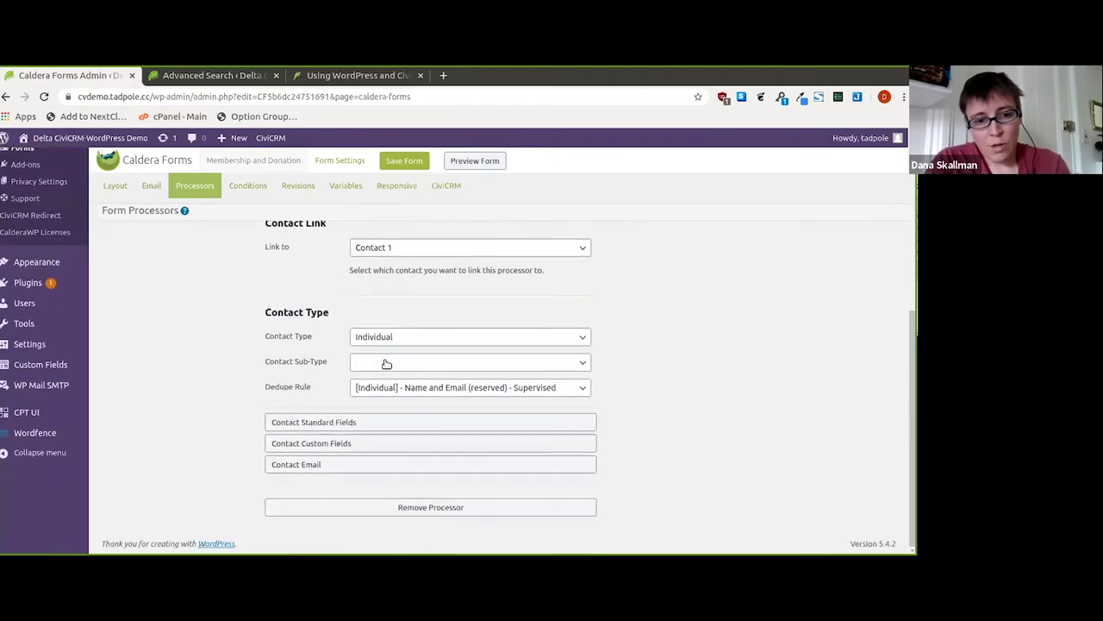
left_click(372, 422)
scroll(666, 398, "down", 11)
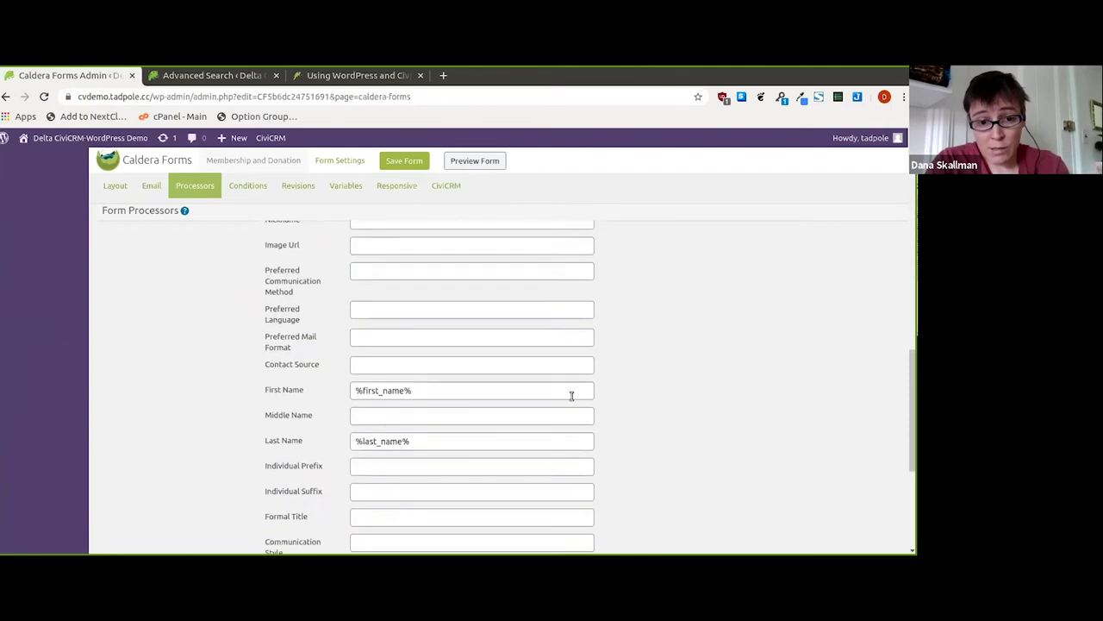
- Try mapping the contact's Middle Name to the %first_name% form field tag, and clear the Middle Name field again
left_click(519, 389)
left_click(478, 412)
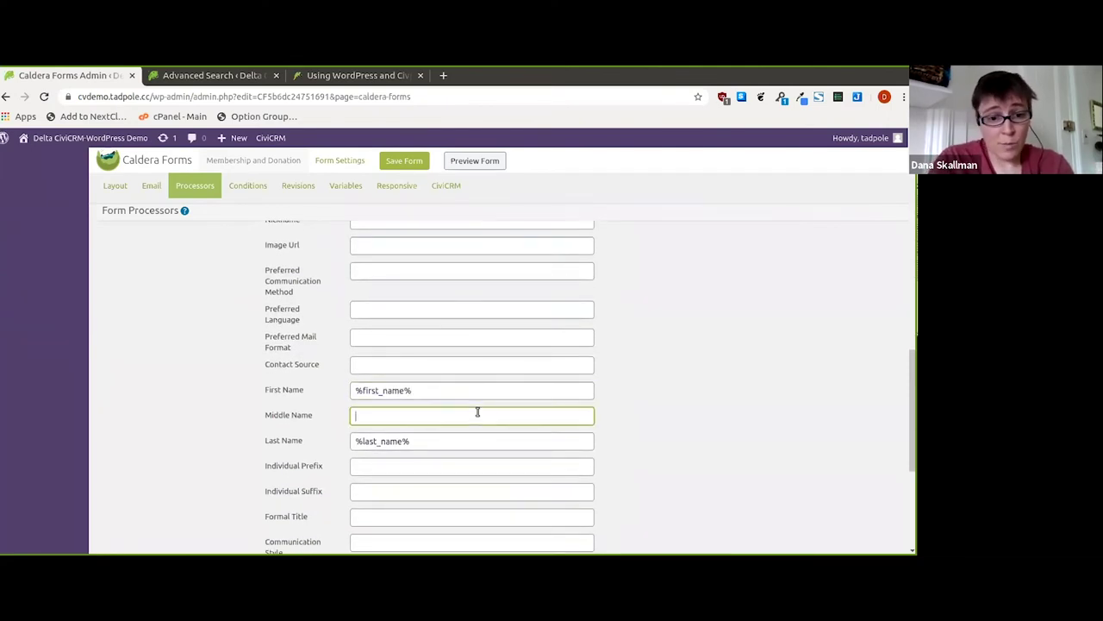
type("firs")
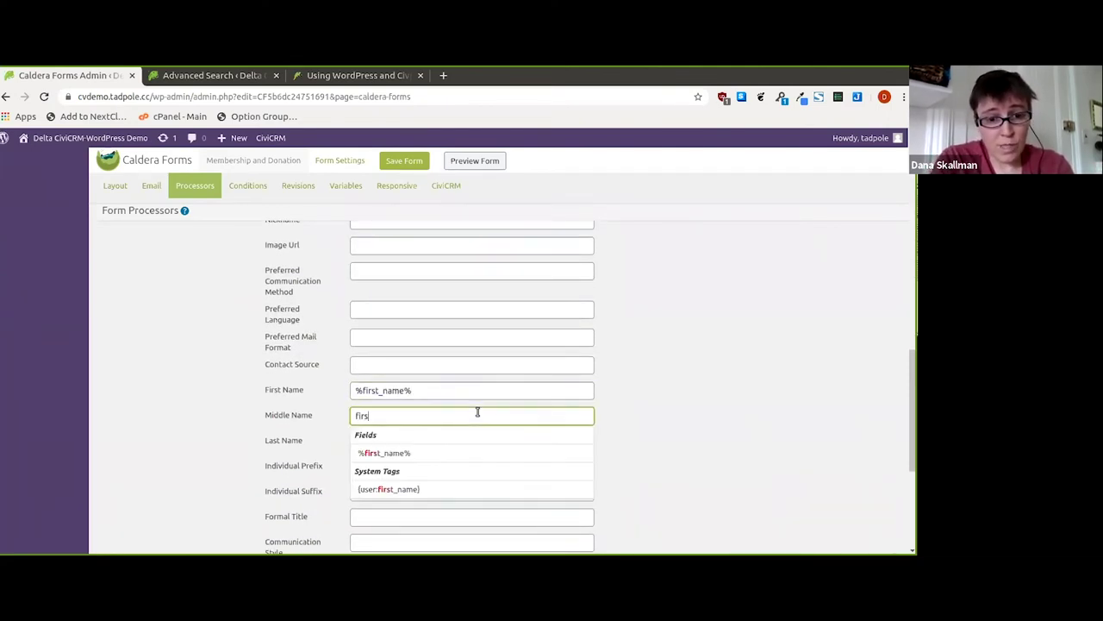
left_click(414, 454)
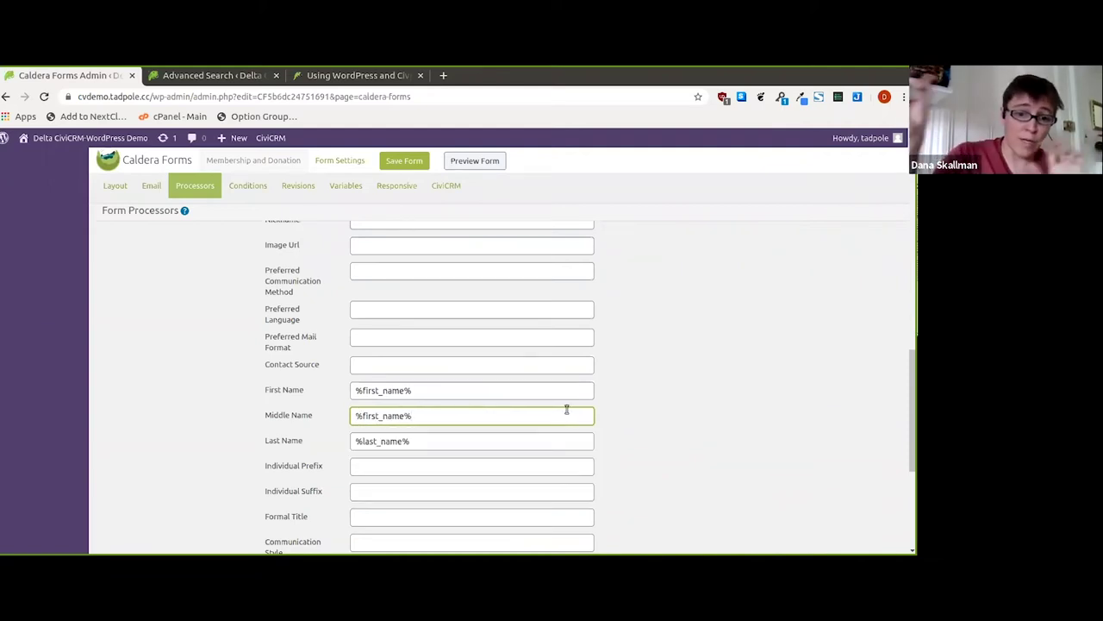
triple_click(566, 415)
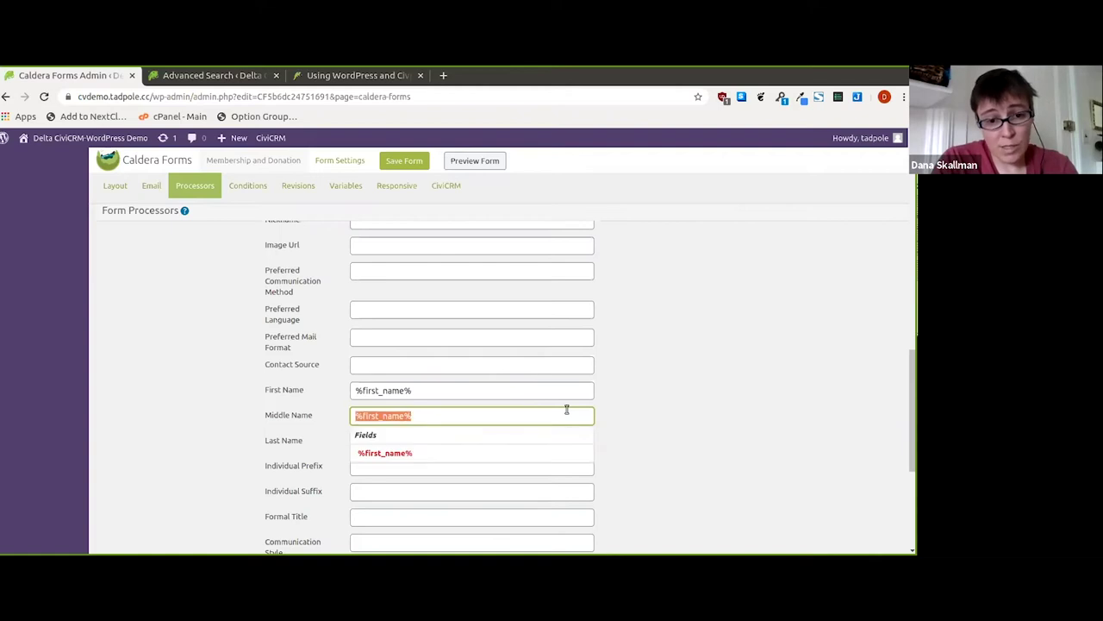
key("BackSpace")
left_click(640, 408)
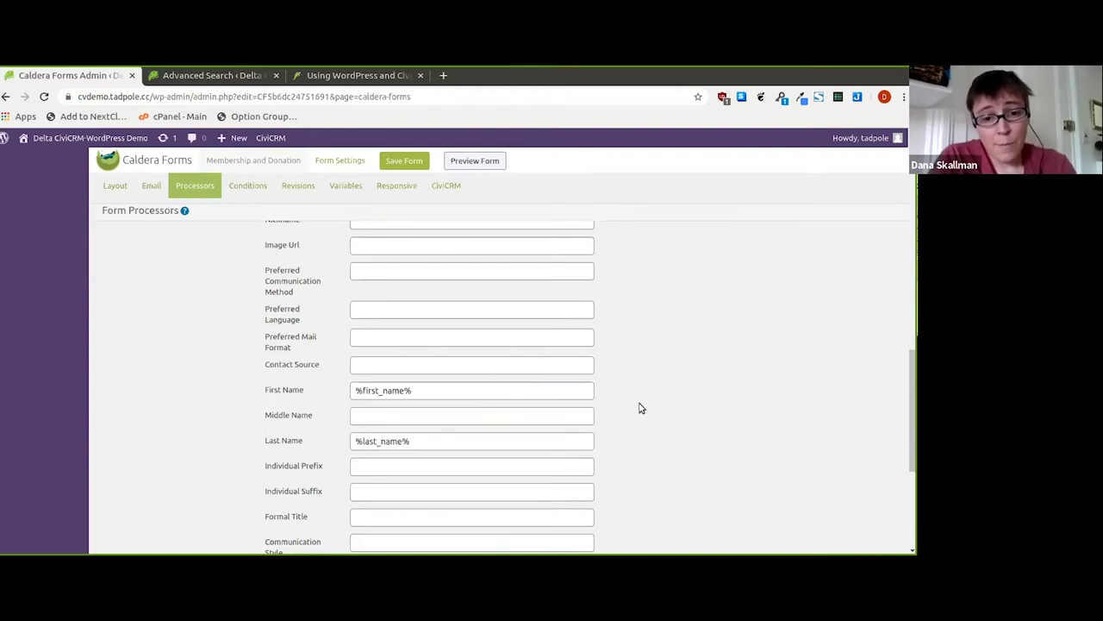
- Examine the settings and conditions of the CiviCRM Membership [1] processor
scroll(640, 408, "up", 5)
scroll(640, 408, "up", 5)
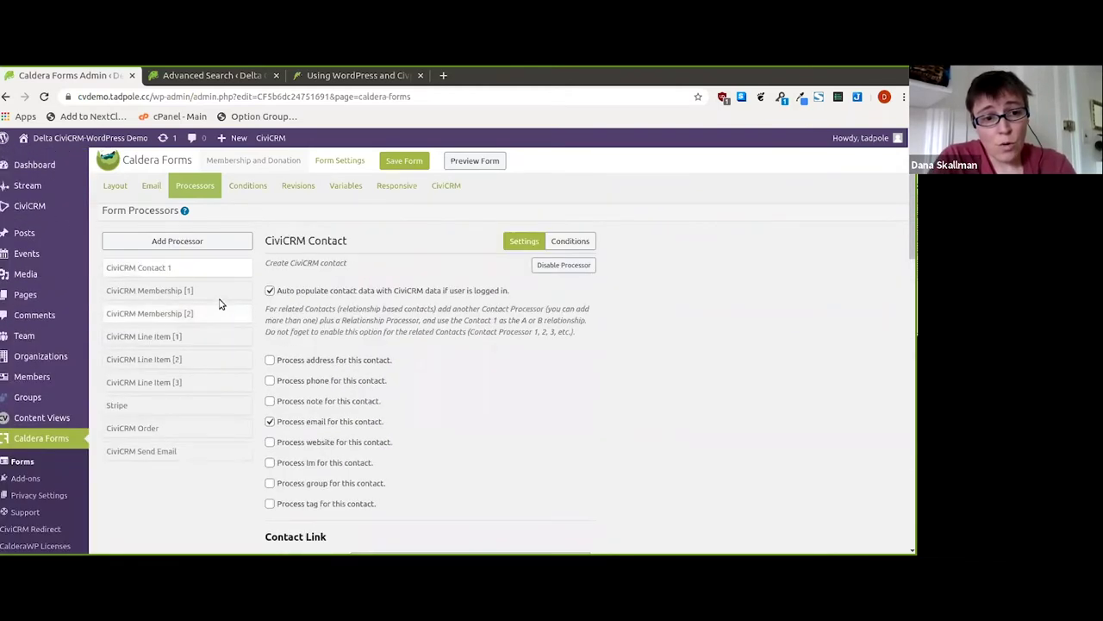
left_click(220, 294)
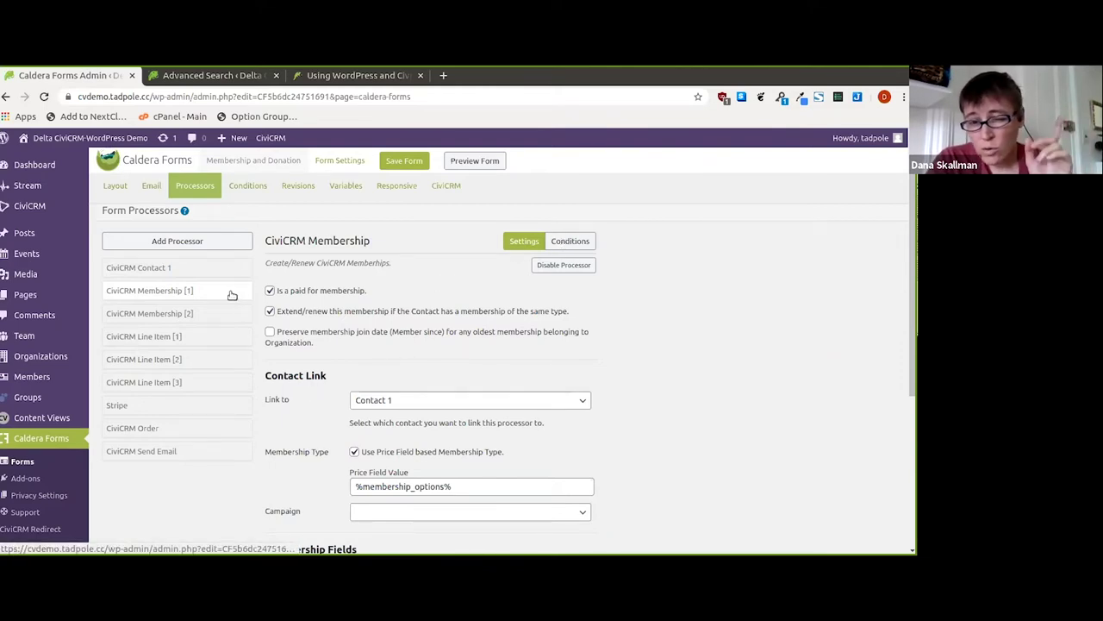
left_click(570, 243)
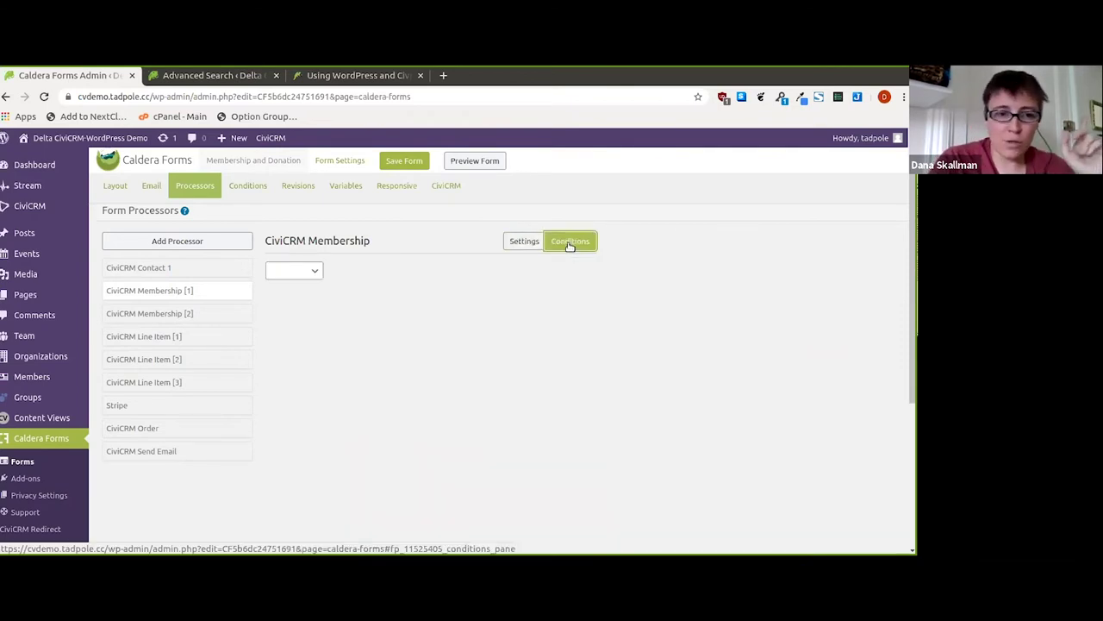
left_click(525, 243)
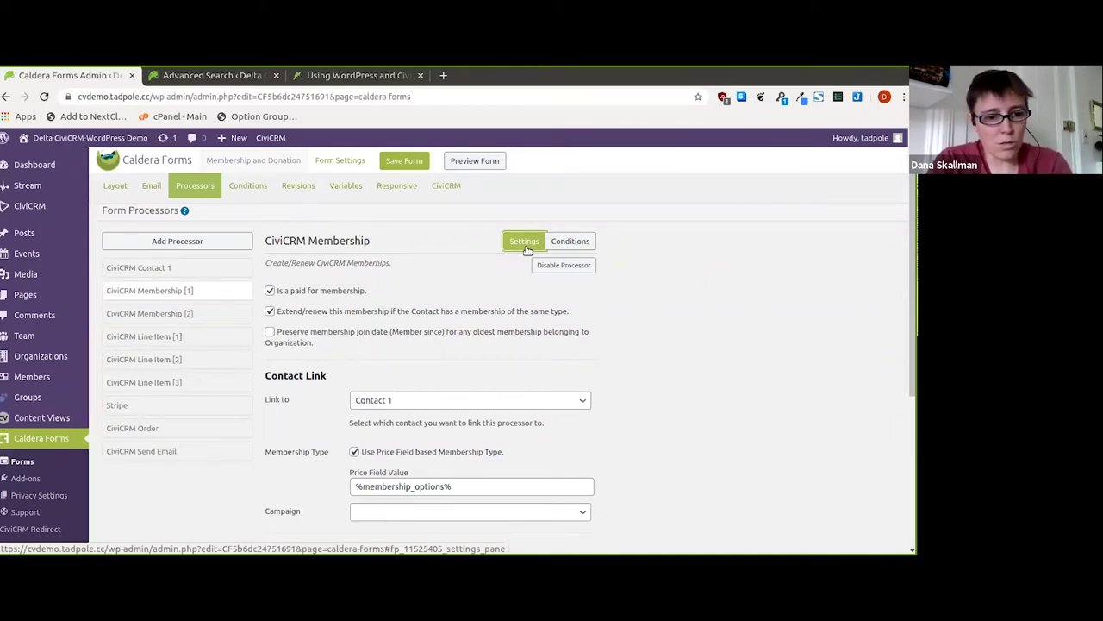
- Look over the Stripe payment processor's settings and the form's conditional groups, and return to the form layout
left_click(226, 411)
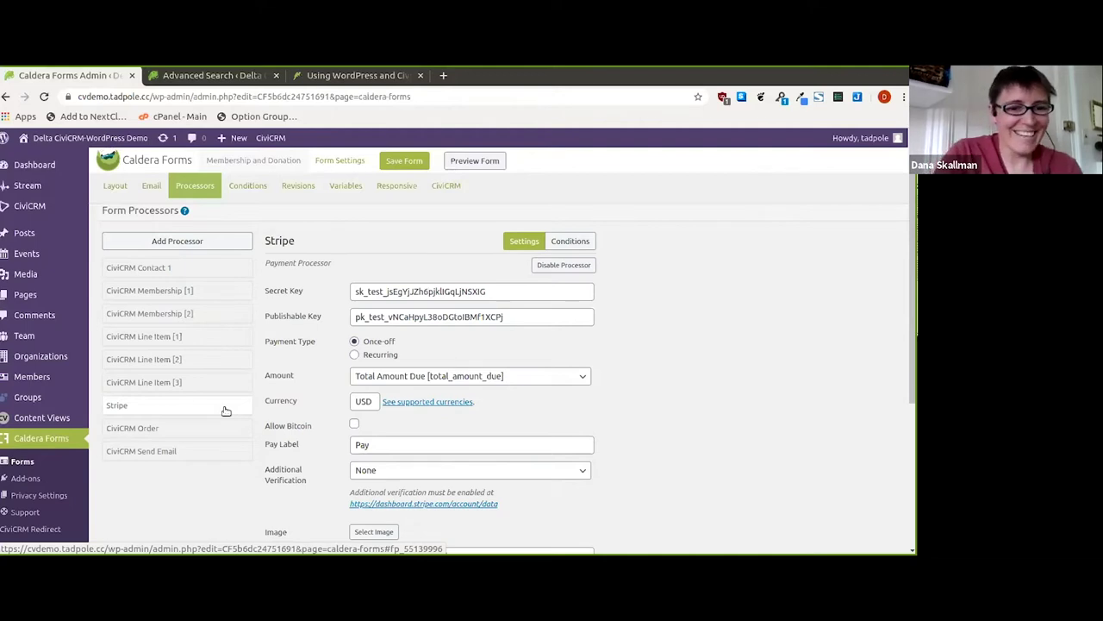
left_click(224, 276)
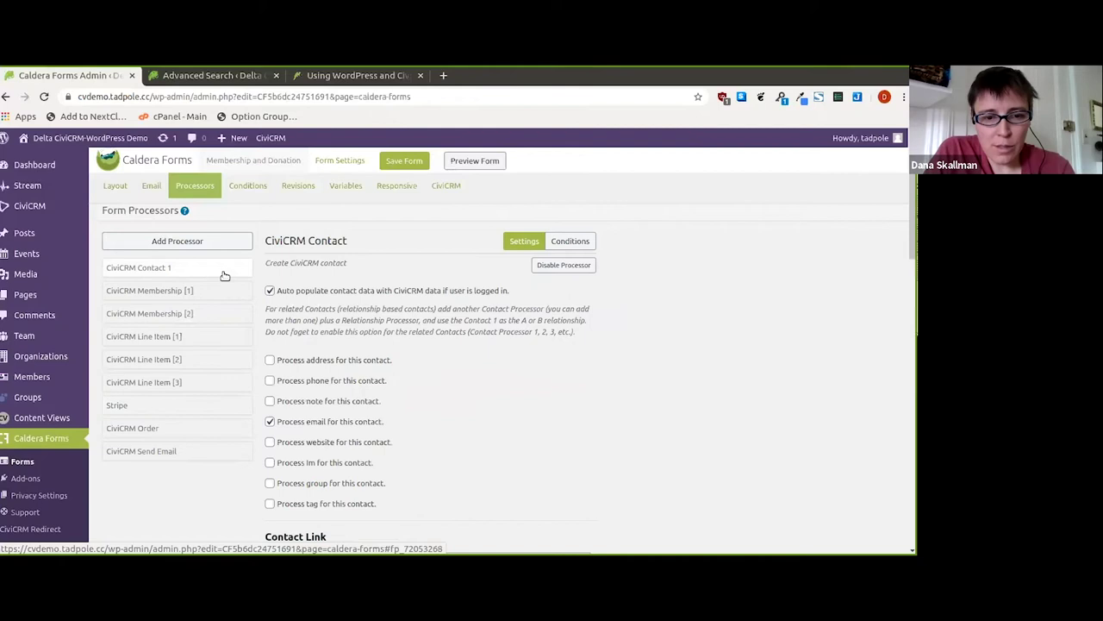
left_click(259, 189)
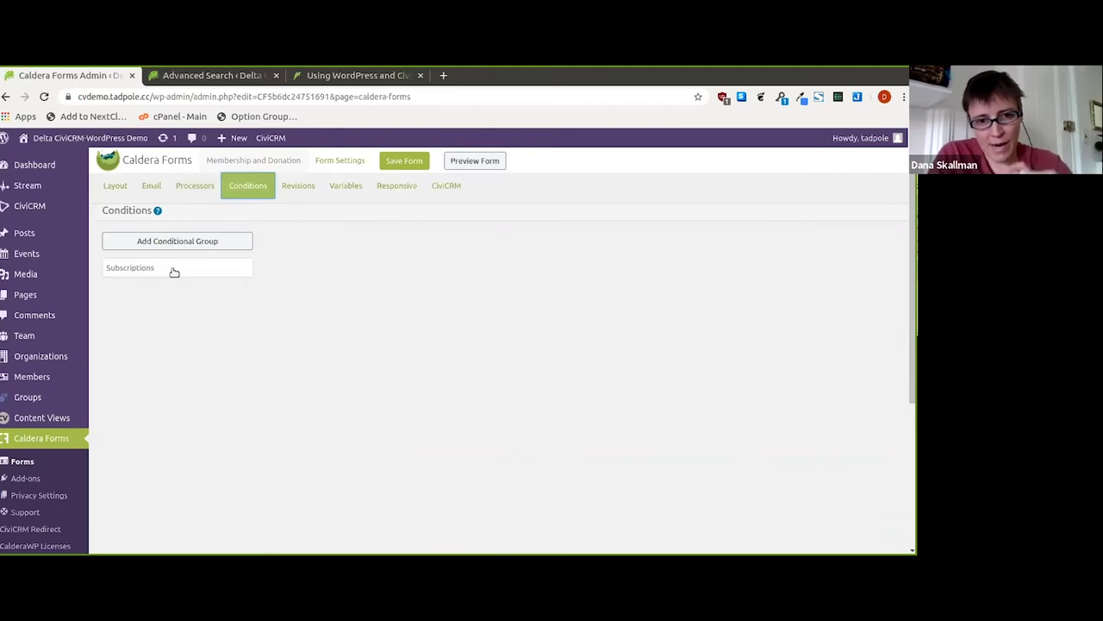
left_click(125, 188)
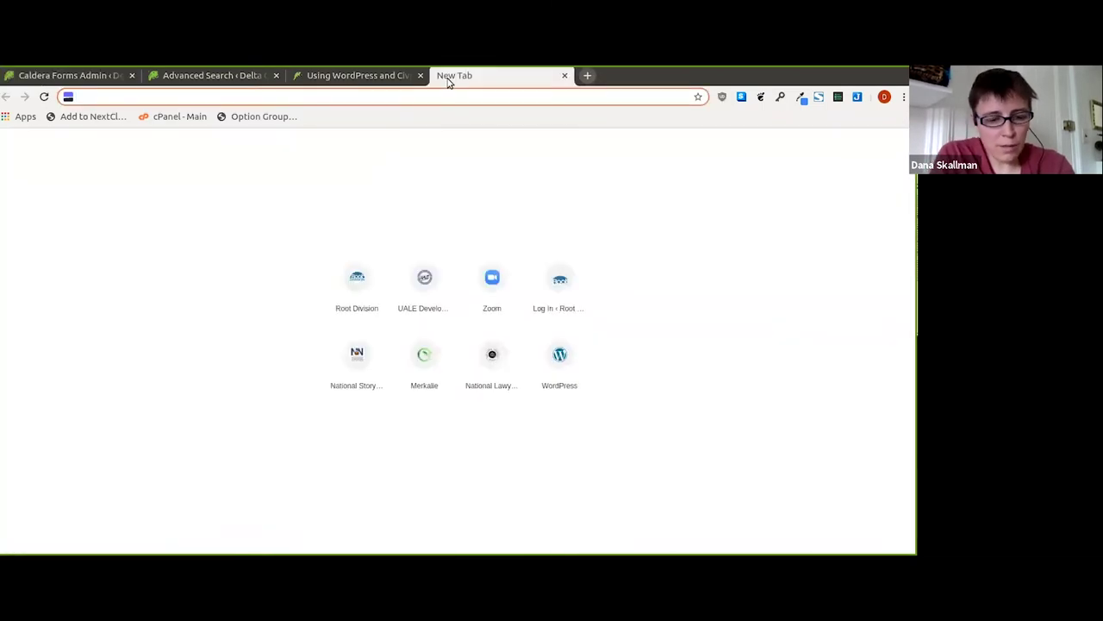
type("git")
key("BackSpace")
key("BackSpace")
key("BackSpace")
key("BackSpace")
type("wor")
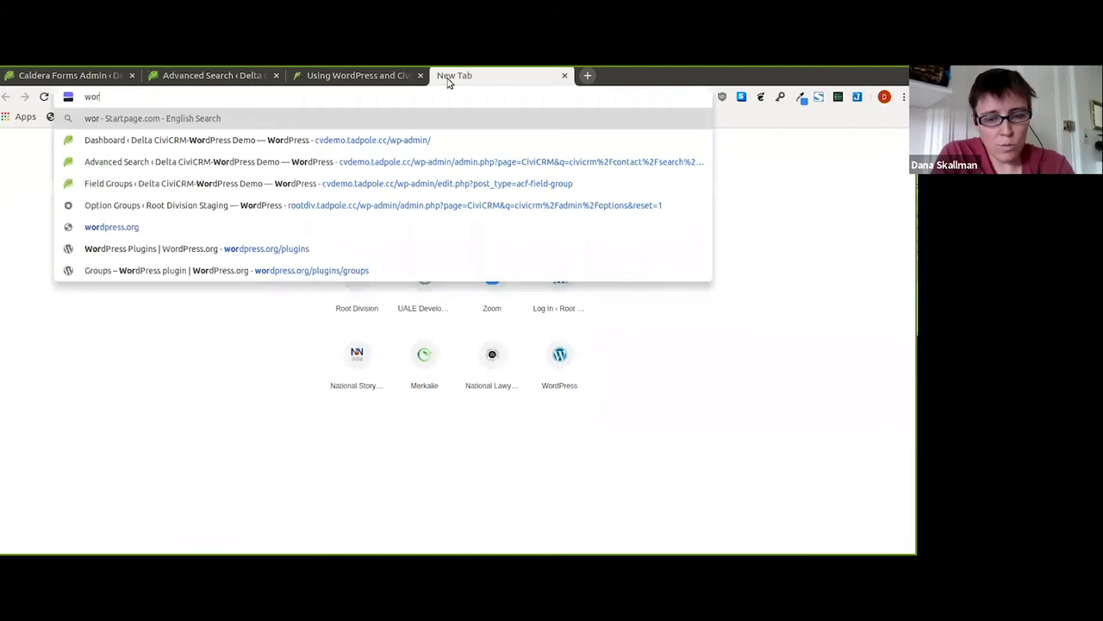
key("BackSpace")
key("BackSpace")
key("BackSpace")
- Open github.com and search its repositories for "caldera forms civicrm"
type("github.com")
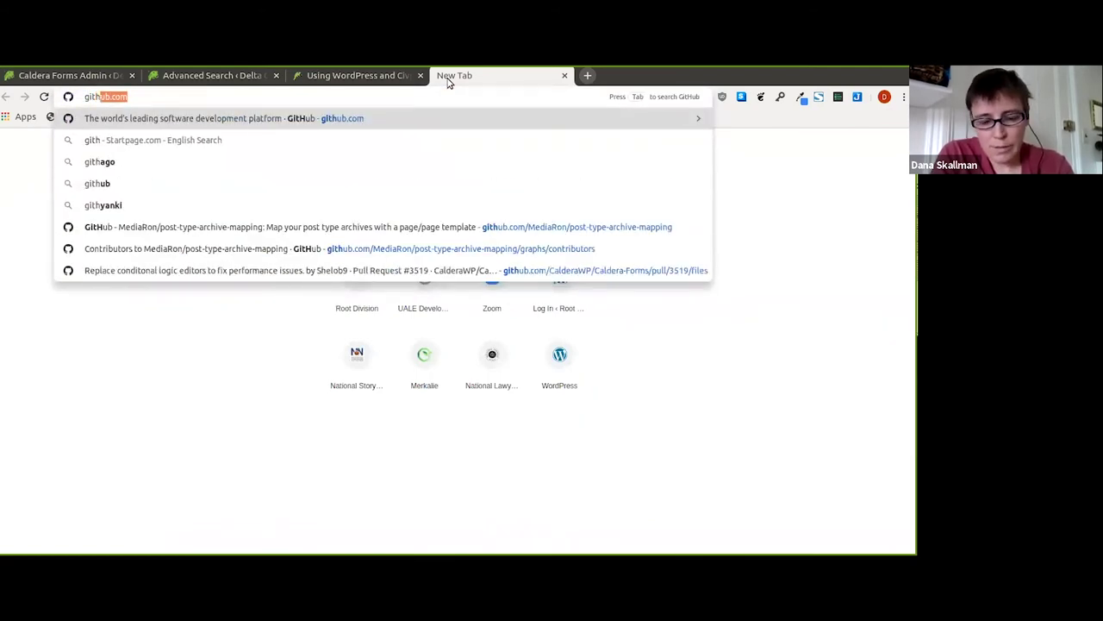
key("Right")
key("Return")
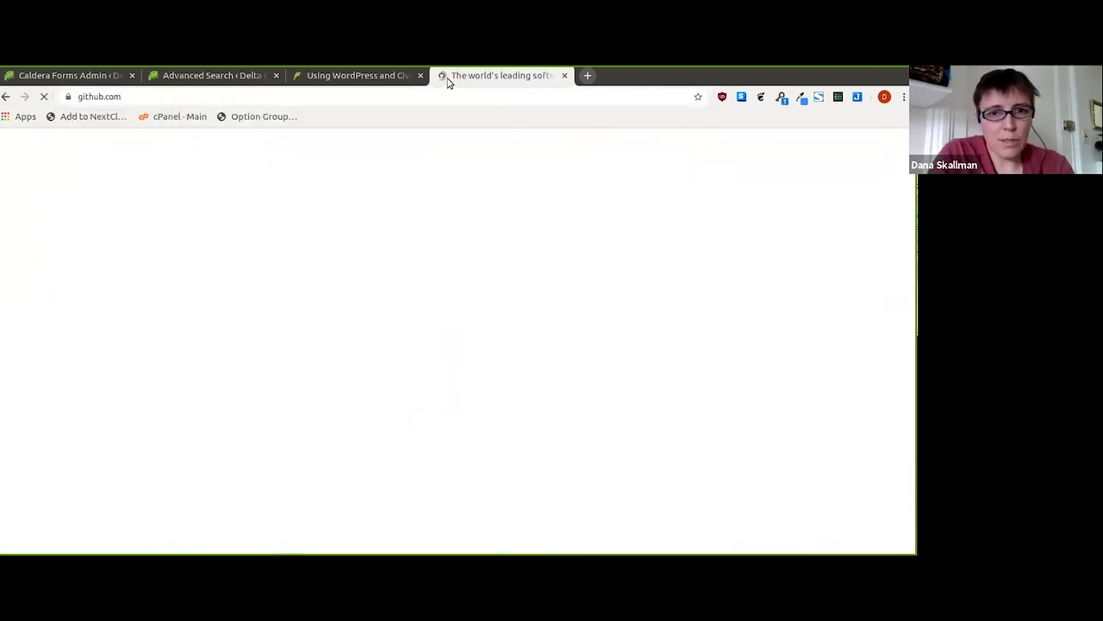
left_click(570, 151)
type("ca")
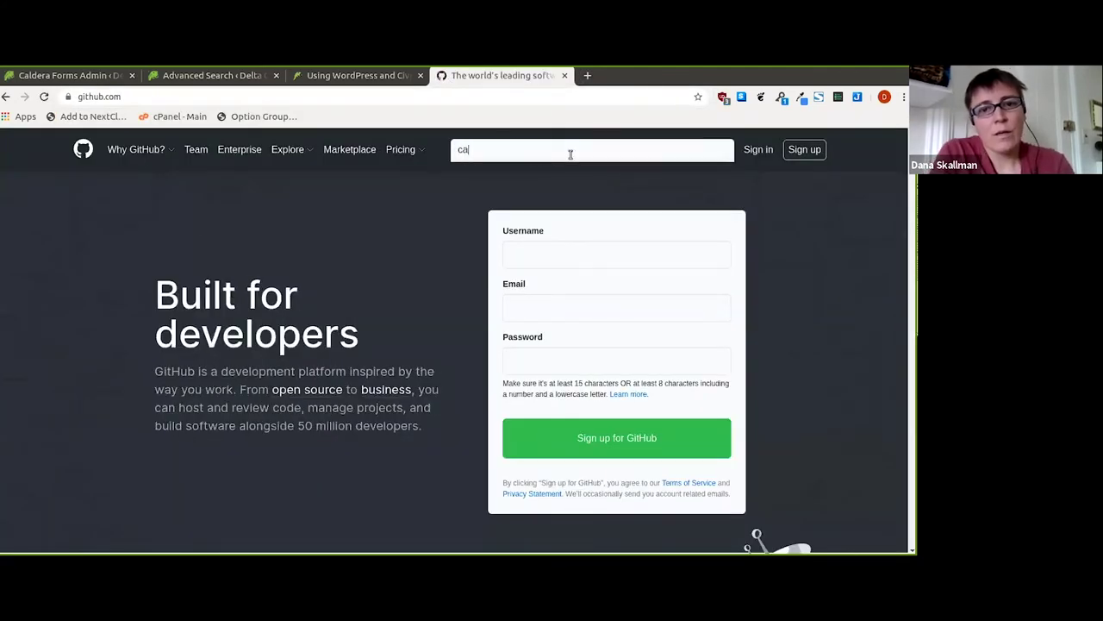
type("ldera forms civicrm")
key("Return")
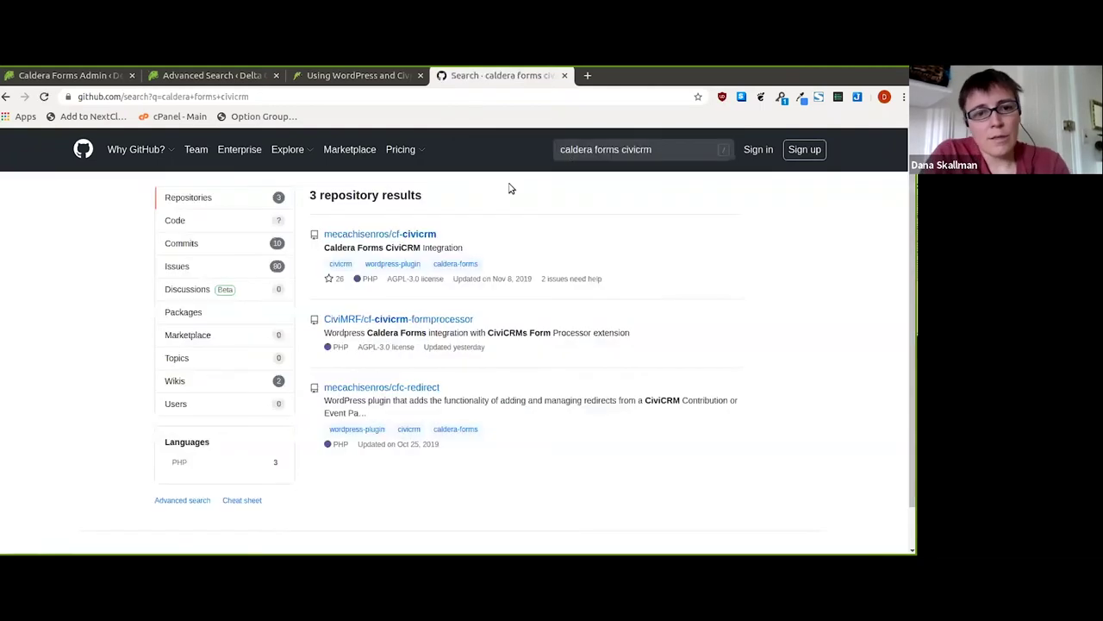
- Open the cf-civicrm repository with the Caldera Forms CiviCRM Integration and bring up overview.md from its docs folder
left_click(376, 239)
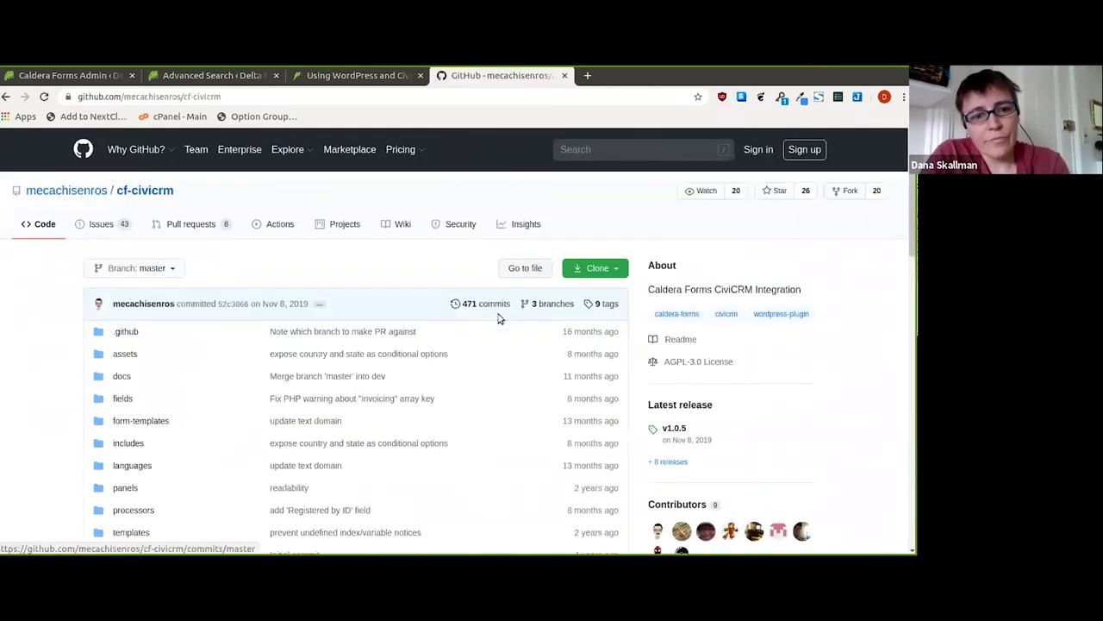
scroll(484, 344, "down", 1)
scroll(484, 344, "down", 1)
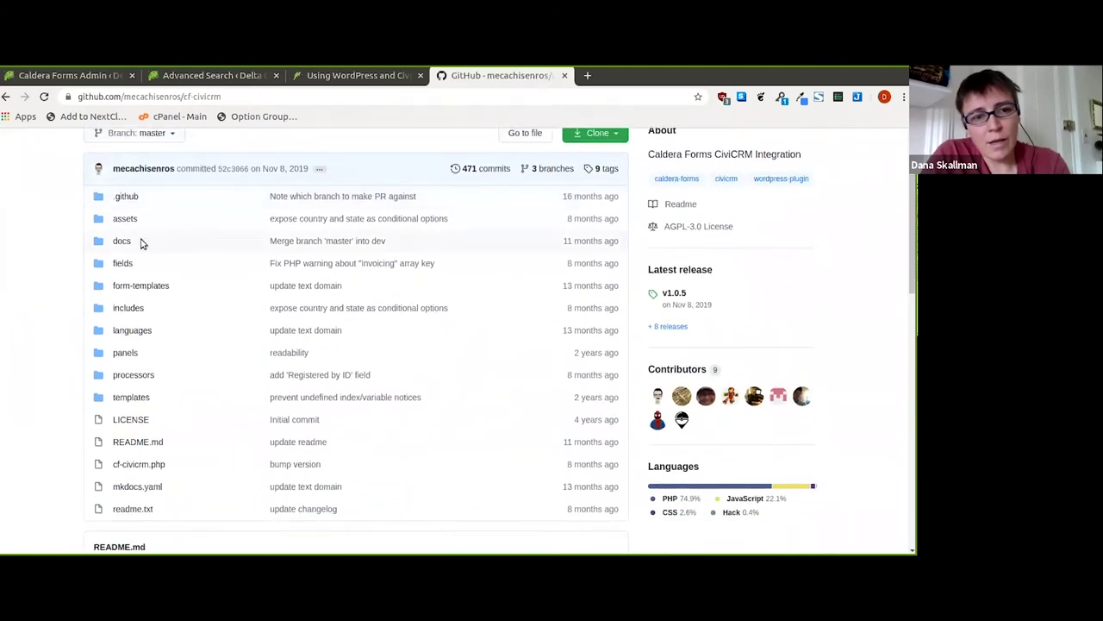
left_click(122, 242)
scroll(195, 261, "down", 1)
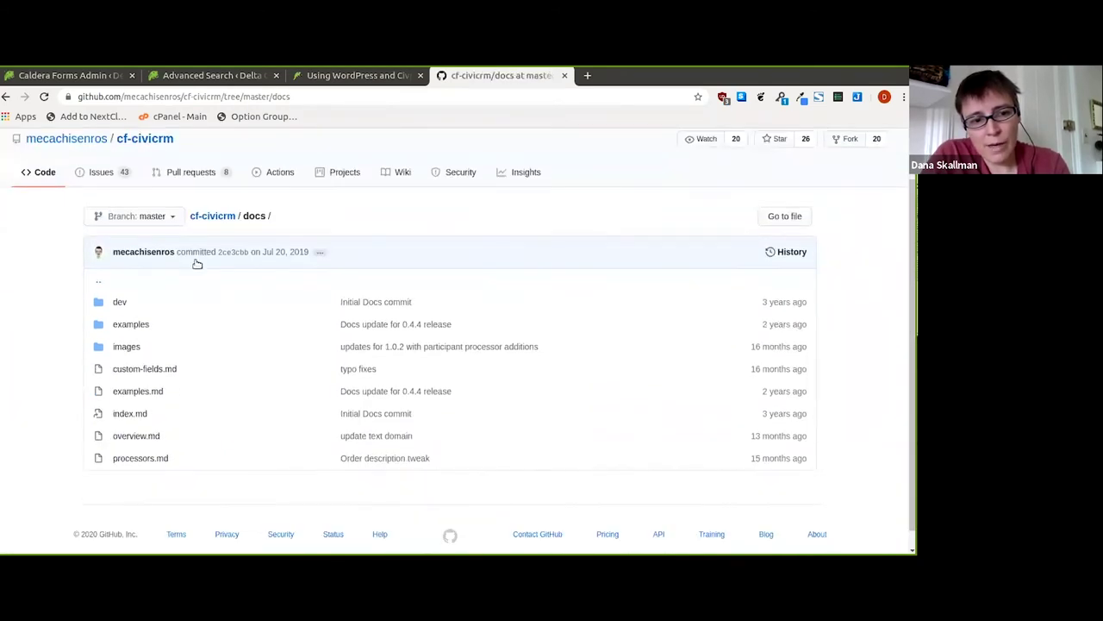
left_click(145, 437)
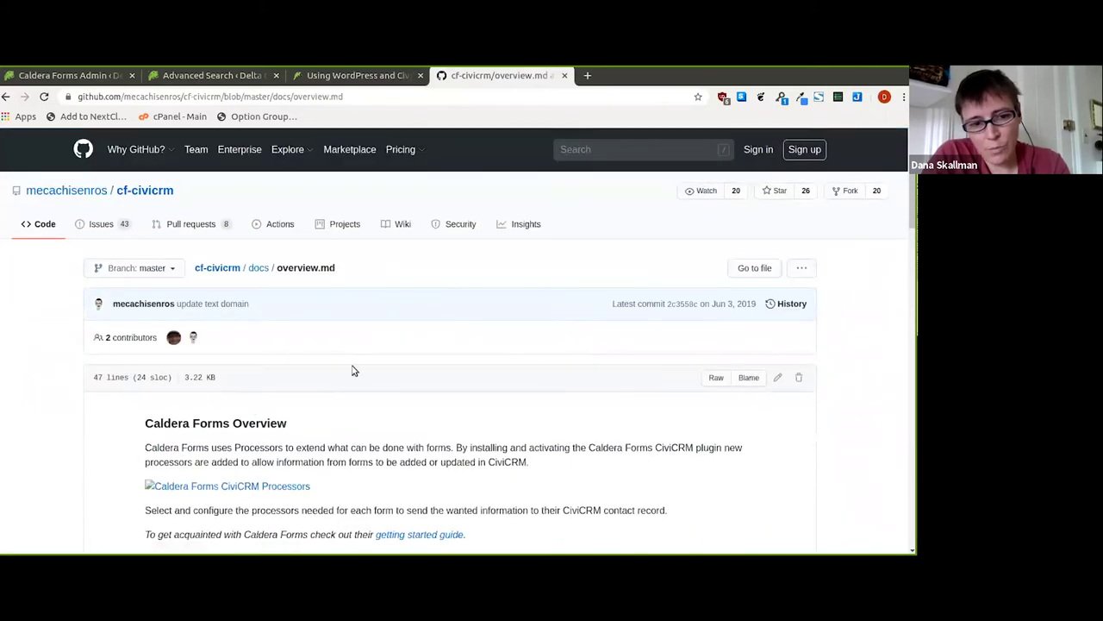
- Read through the Caldera Forms overview, examining the sections on magic tags, conditions and variables, and return to its beginning
scroll(351, 370, "down", 2)
scroll(352, 370, "down", 10)
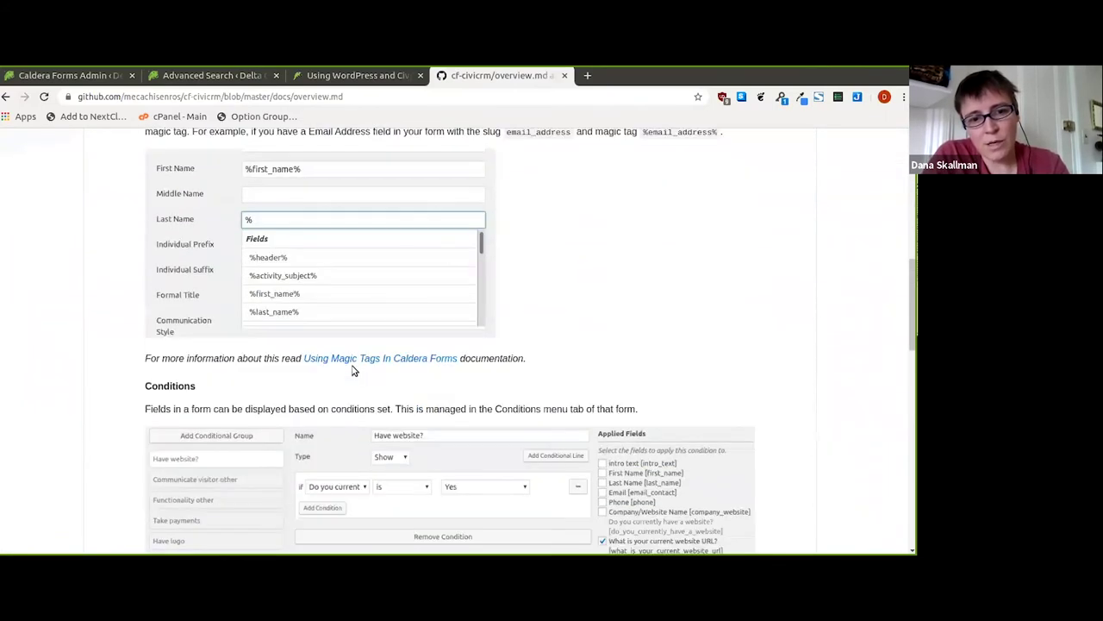
scroll(352, 370, "down", 1)
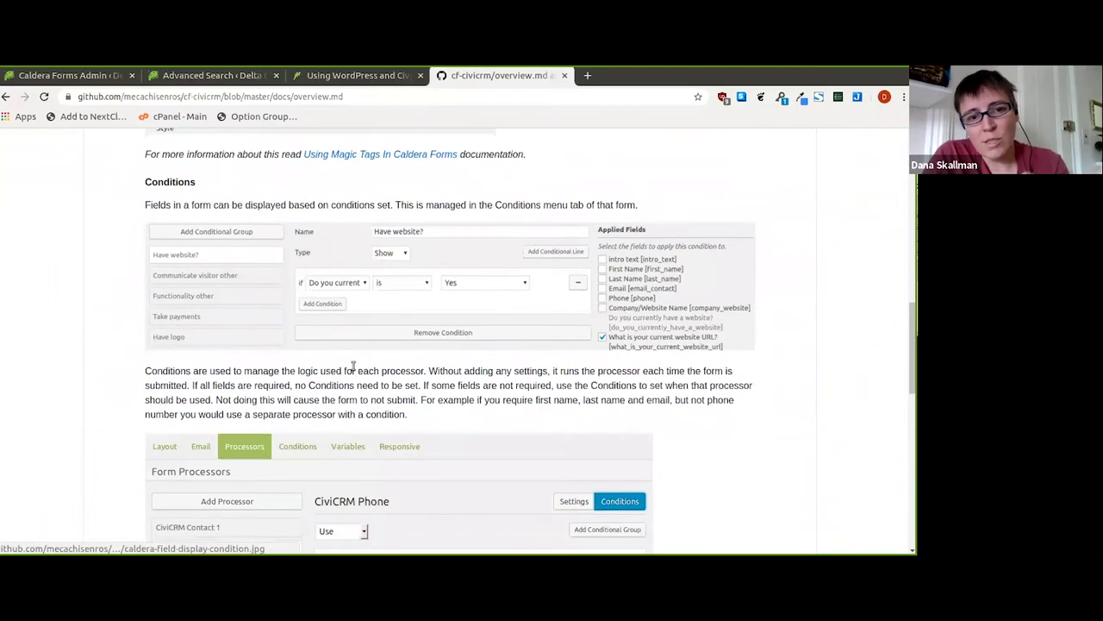
scroll(354, 366, "down", 4)
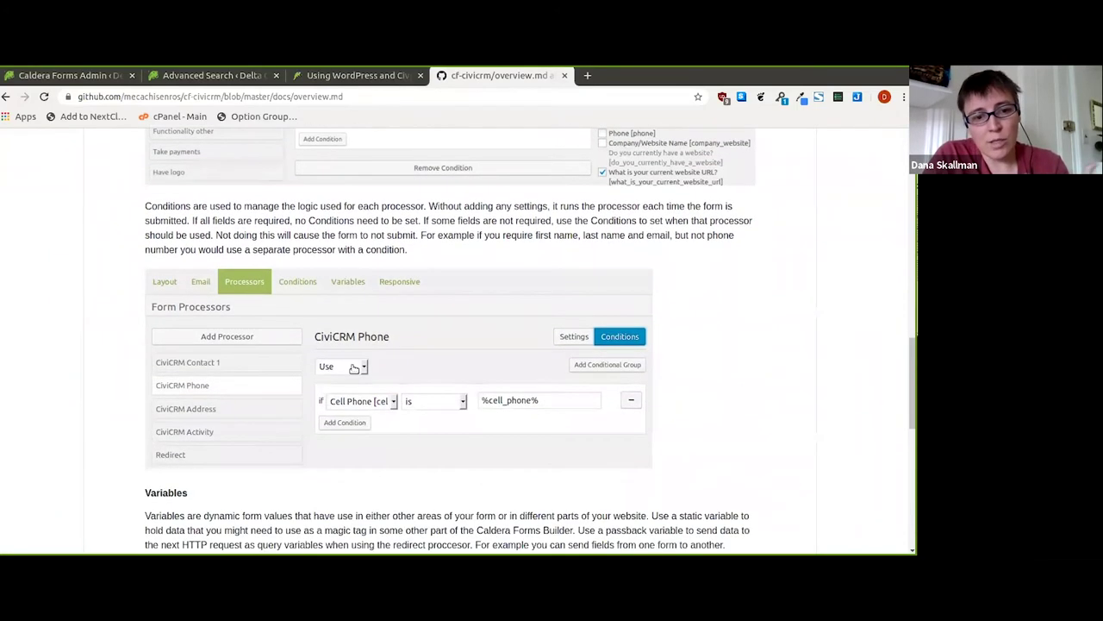
scroll(354, 368, "down", 2)
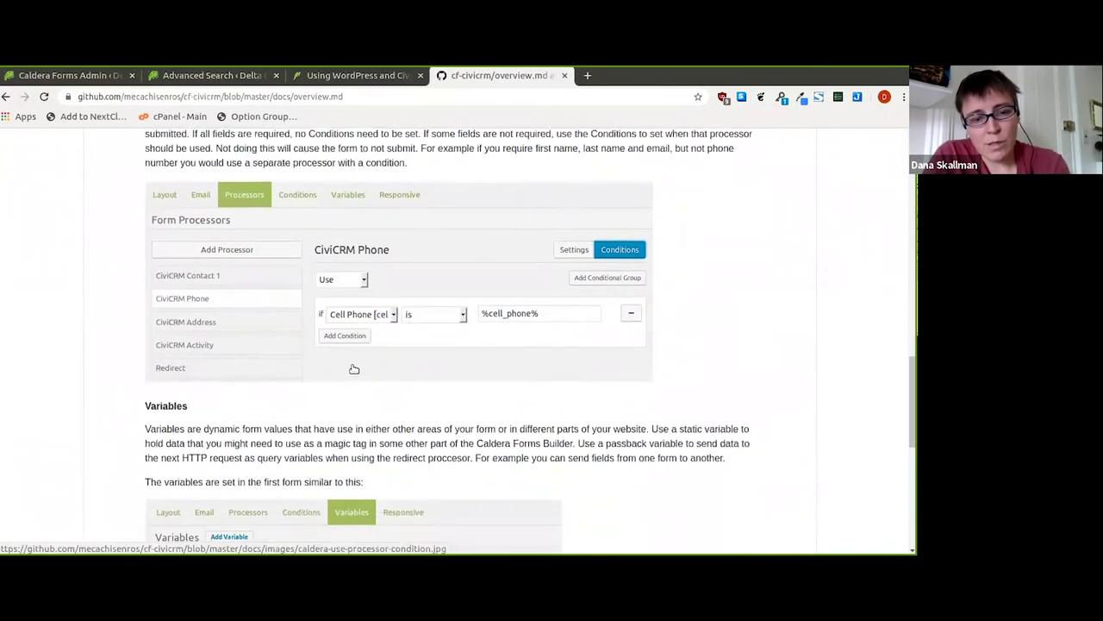
scroll(354, 368, "down", 5)
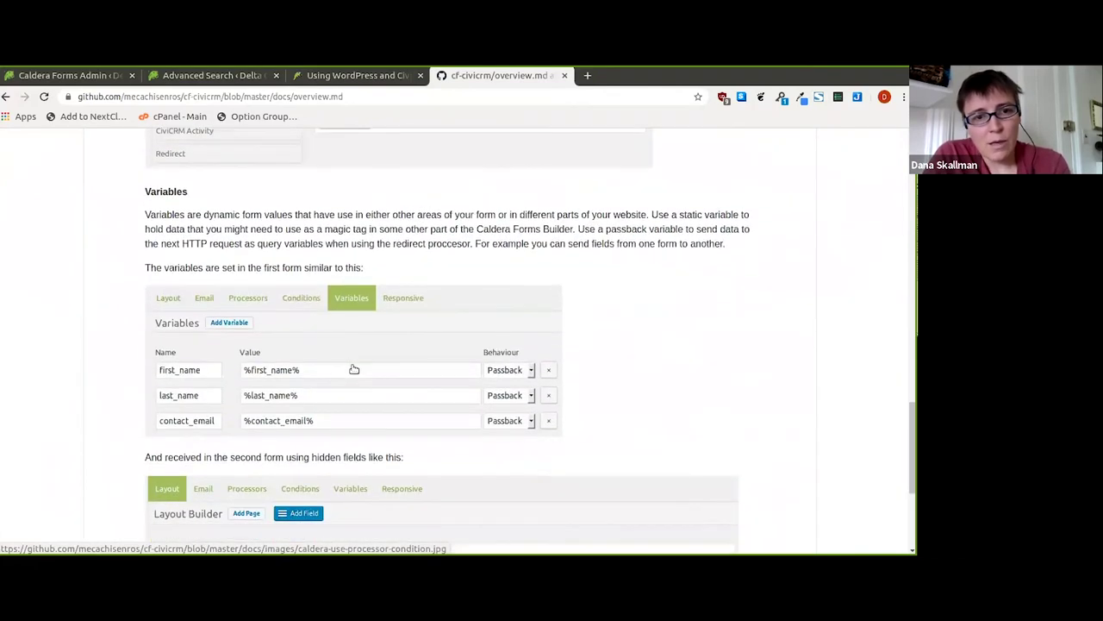
scroll(354, 368, "down", 5)
scroll(353, 368, "down", 1)
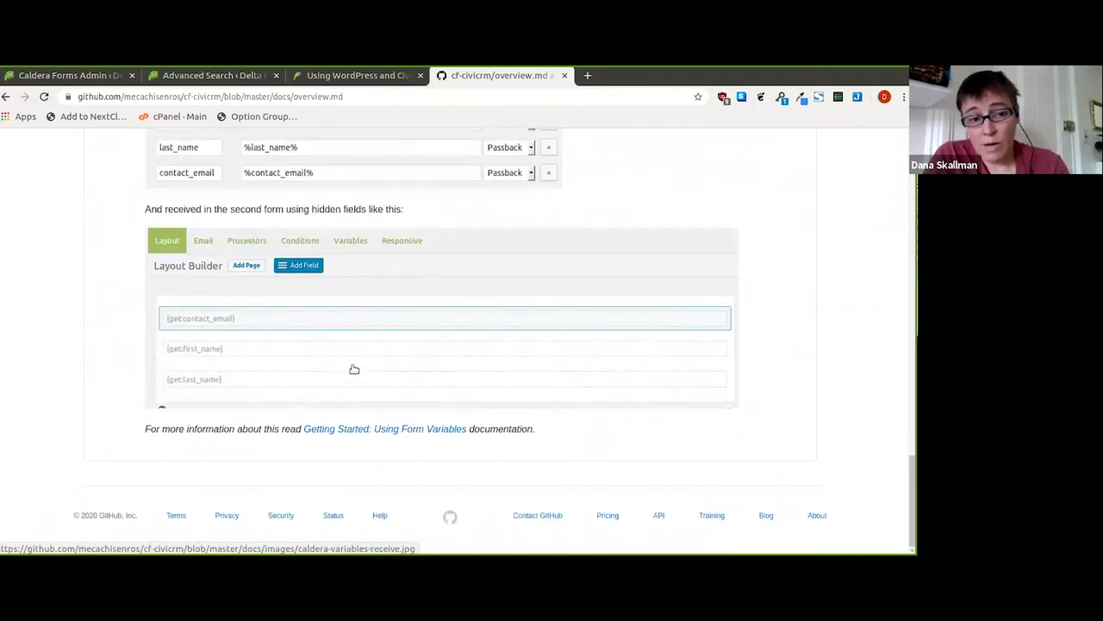
scroll(353, 368, "up", 15)
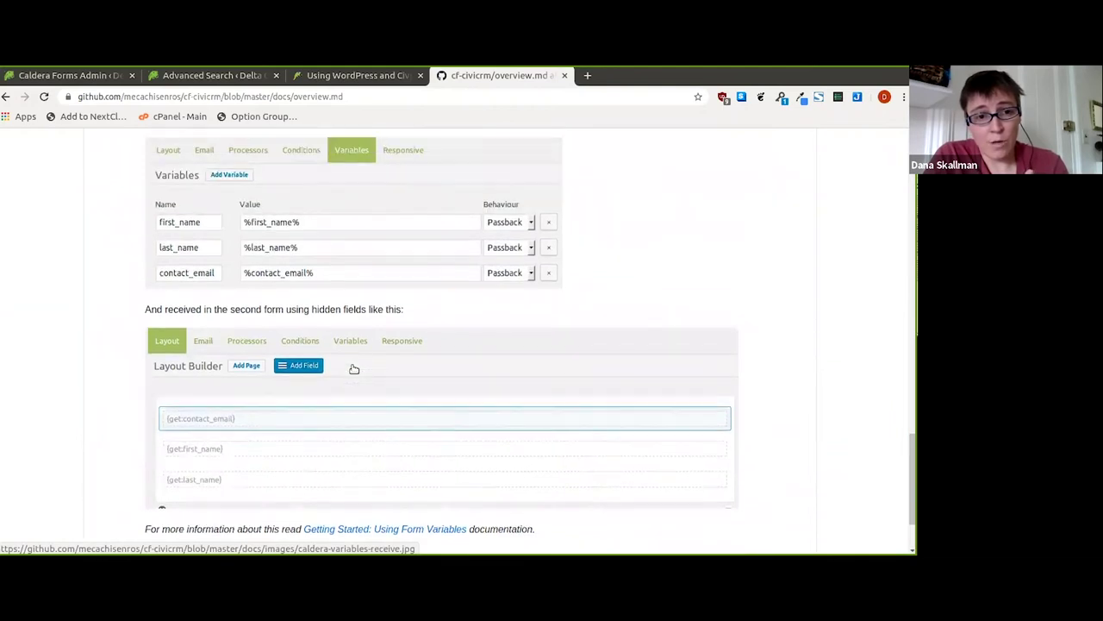
scroll(354, 368, "up", 5)
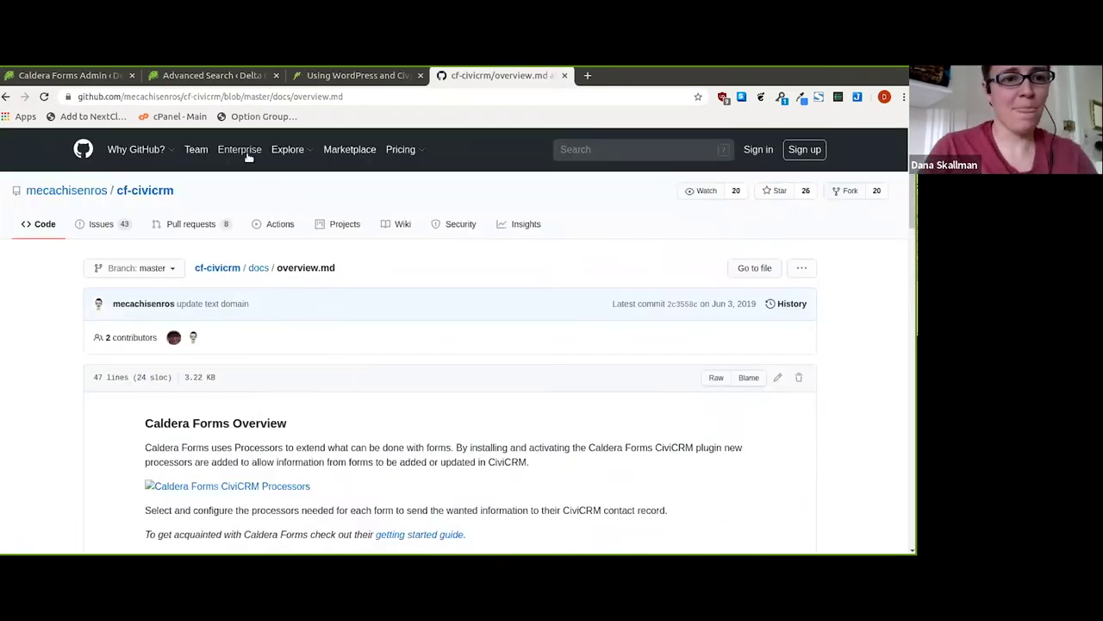
- Return to the Caldera Forms CiviCRM Integration slide of the WordPress and CiviCRM slideshow
left_click(79, 79)
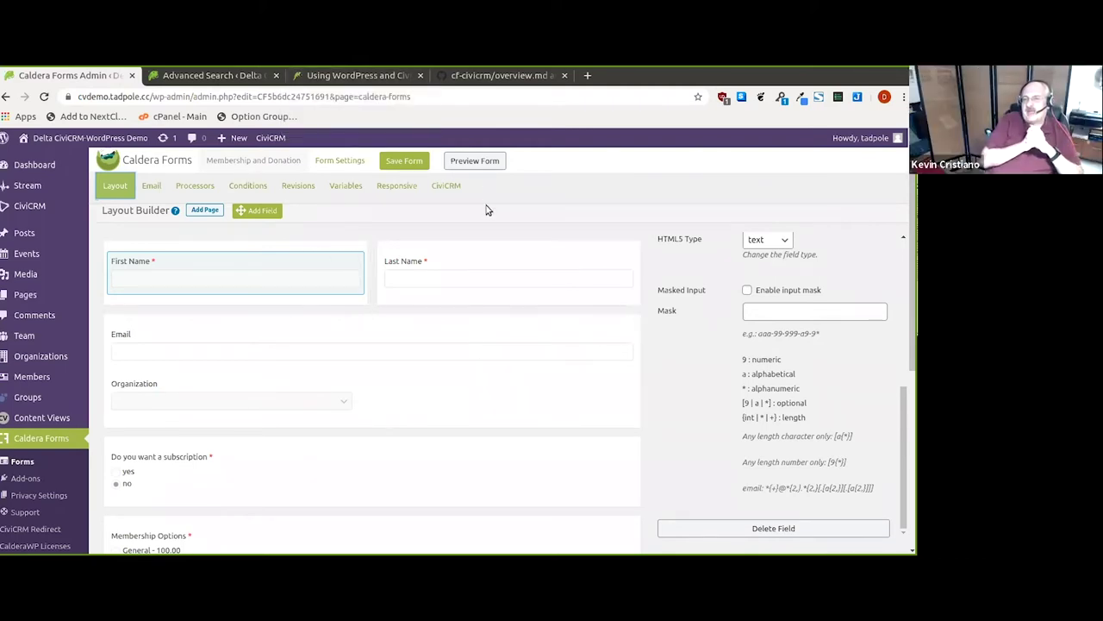
left_click(357, 75)
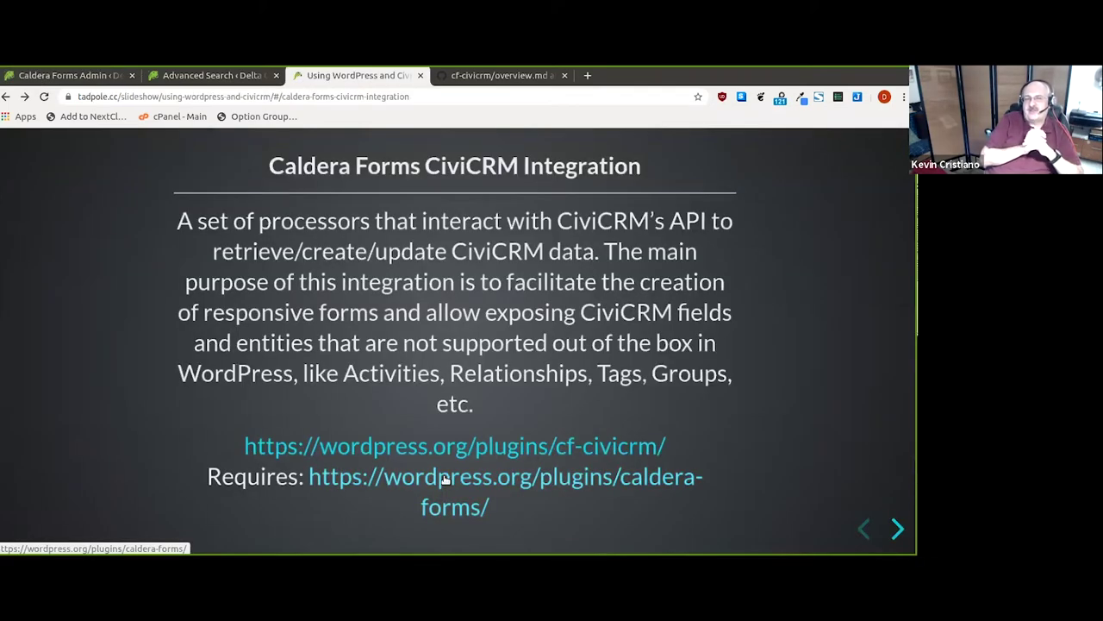
left_click(447, 480)
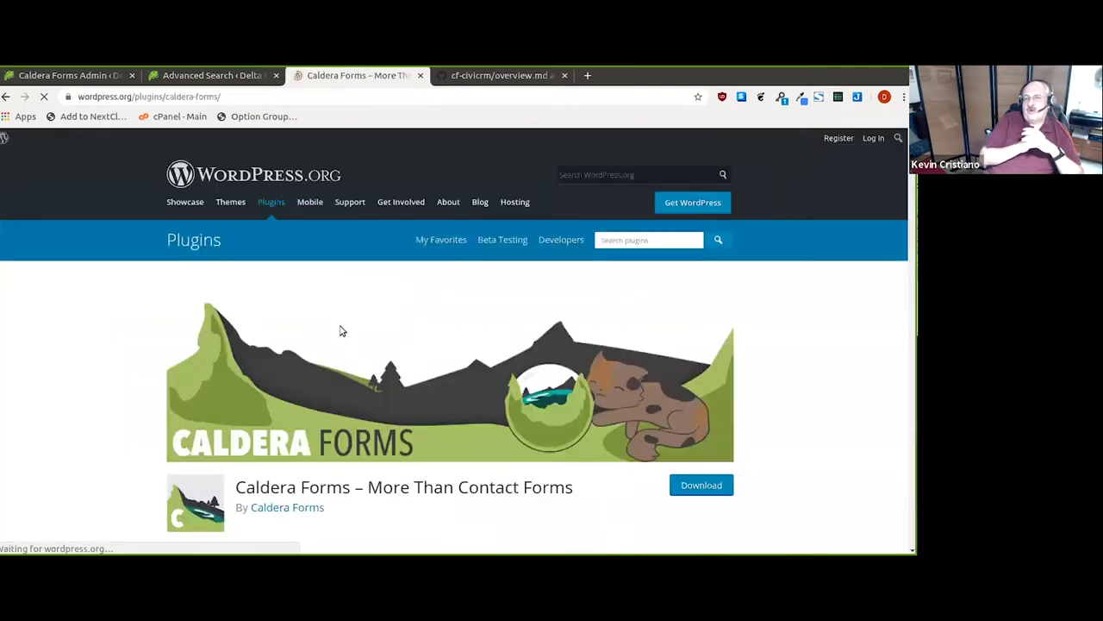
scroll(127, 281, "down", 1)
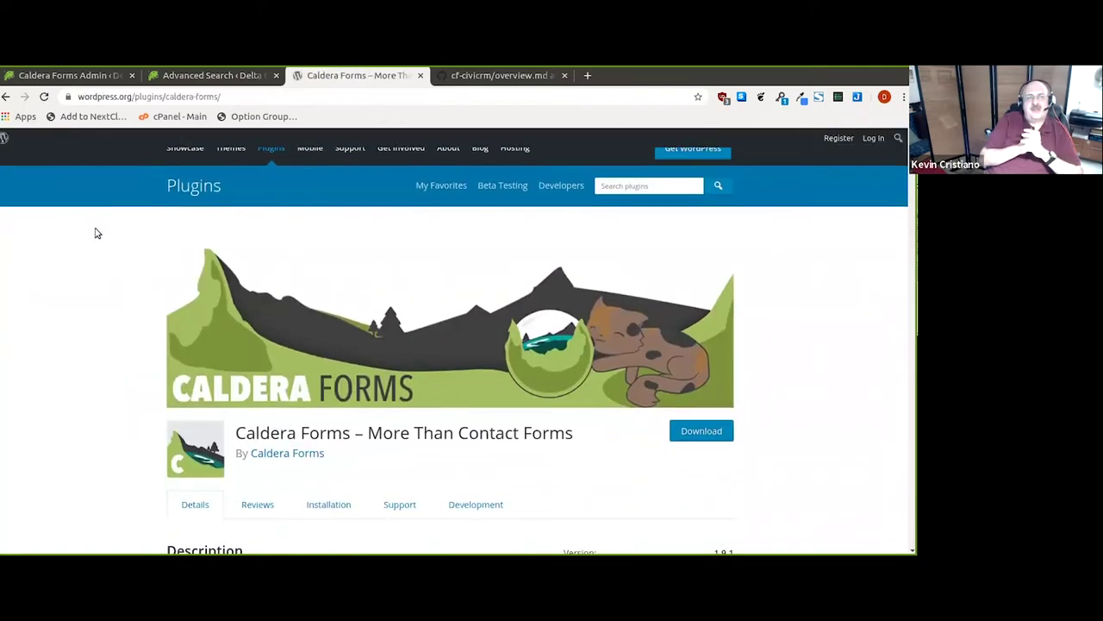
left_click(6, 97)
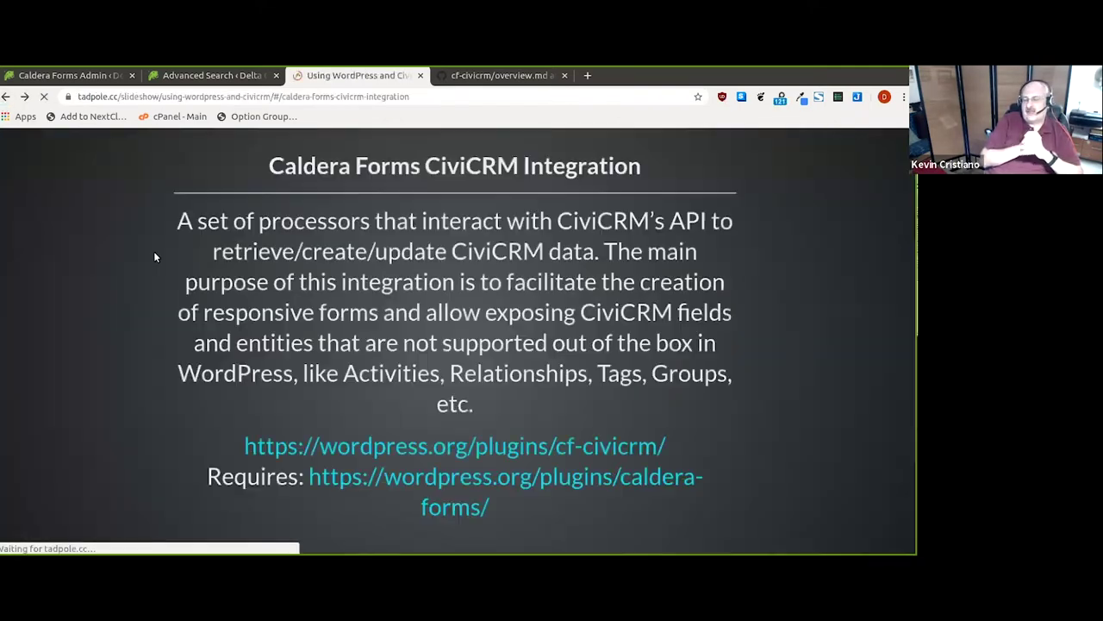
- Open the slide's caldera-forms and cf-civicrm plugin links in separate new browser tabs
right_click(446, 479)
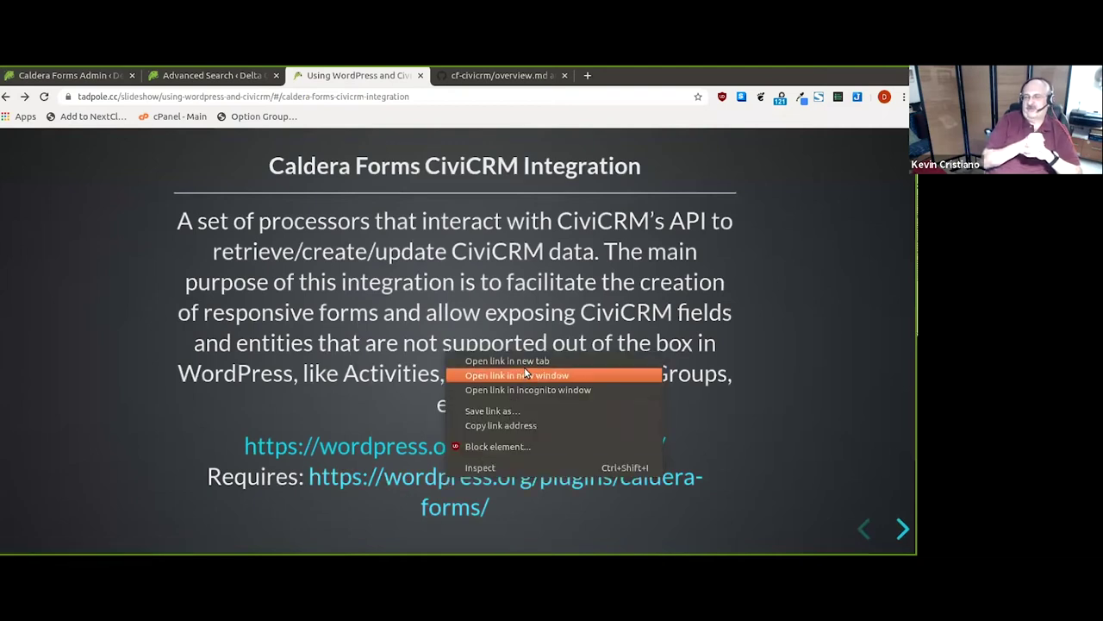
left_click(528, 354)
right_click(479, 444)
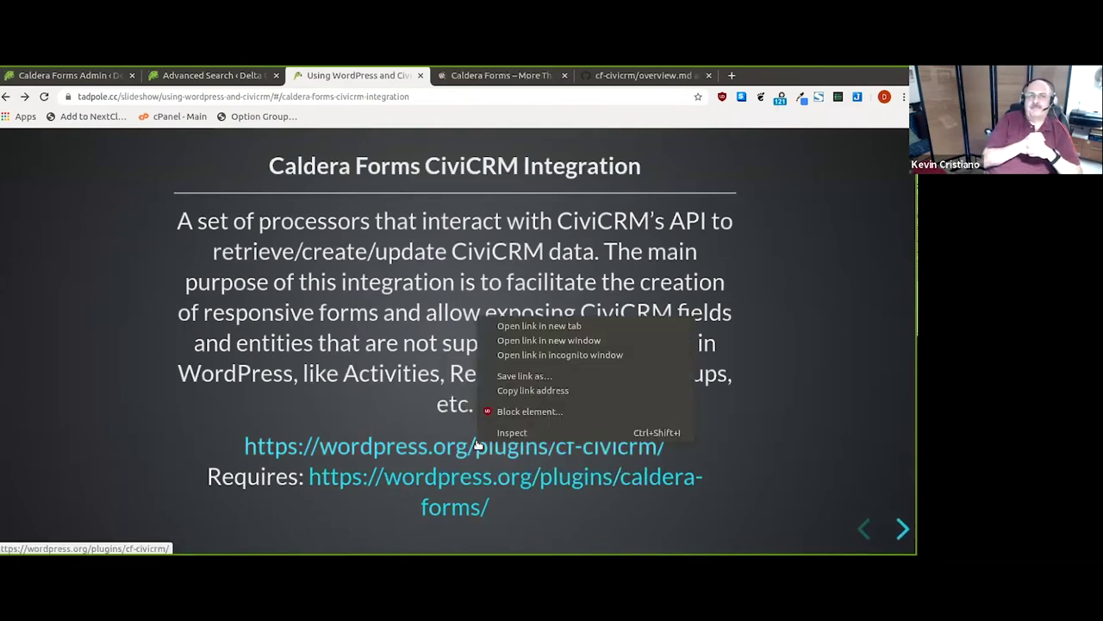
left_click(562, 330)
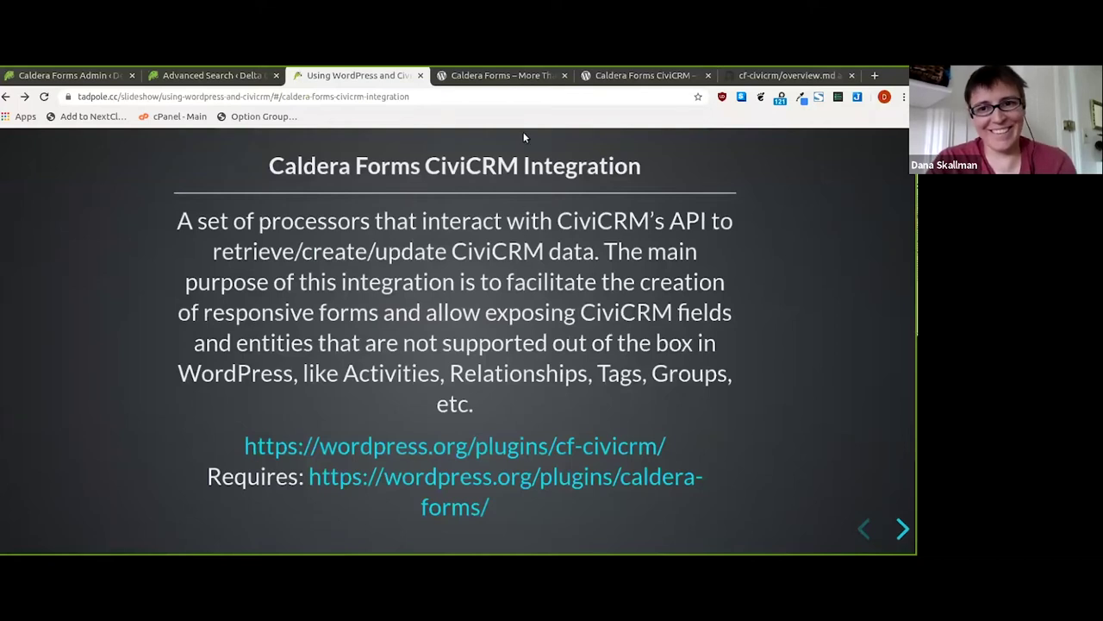
- Look over the Caldera Forms and Caldera Forms CiviCRM plugin pages on WordPress.org, and close both pages
left_click(532, 78)
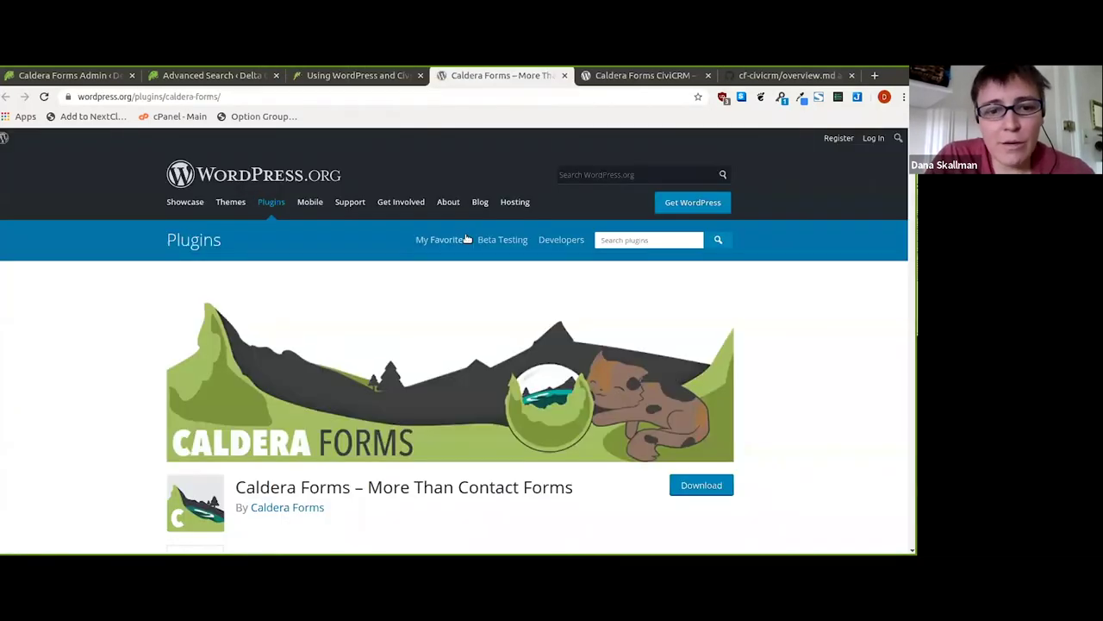
scroll(466, 238, "down", 3)
scroll(466, 238, "up", 3)
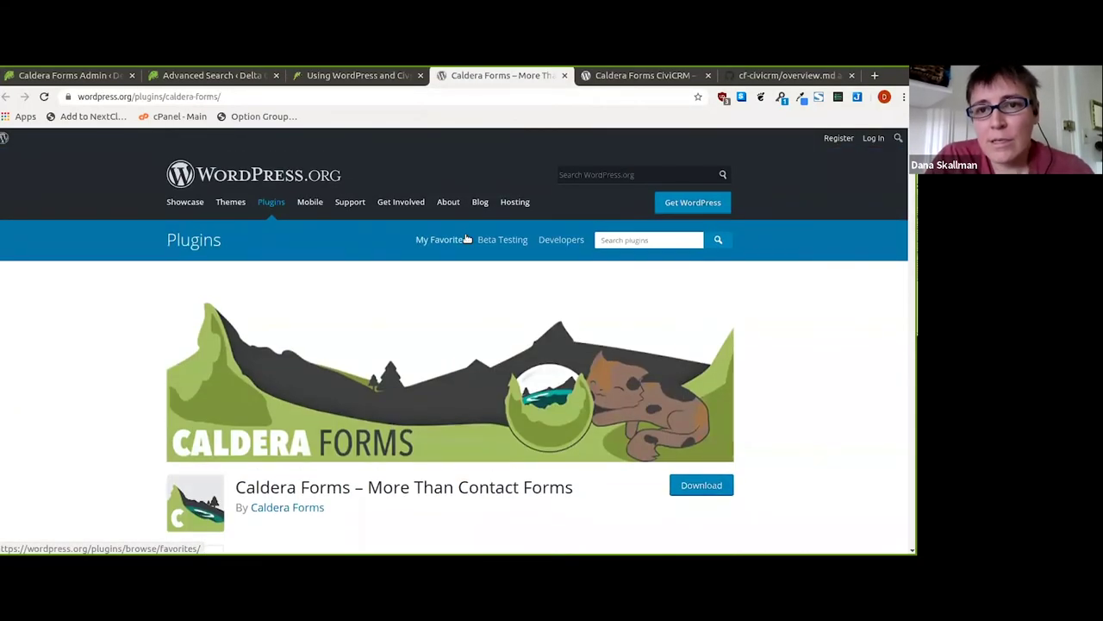
left_click(608, 77)
scroll(466, 310, "down", 3)
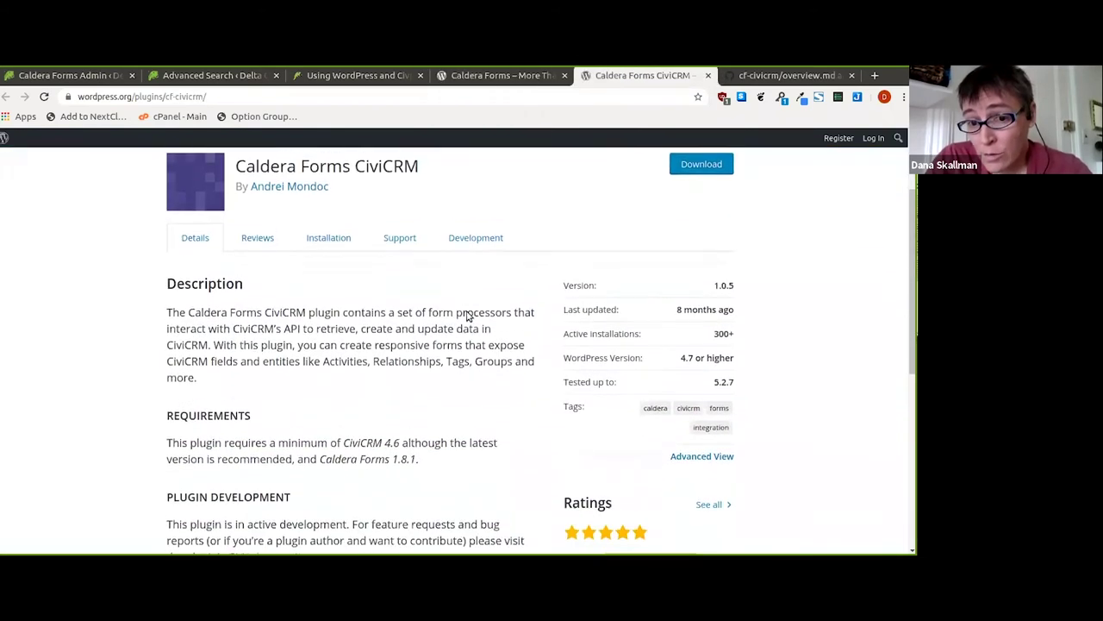
scroll(466, 317, "down", 2)
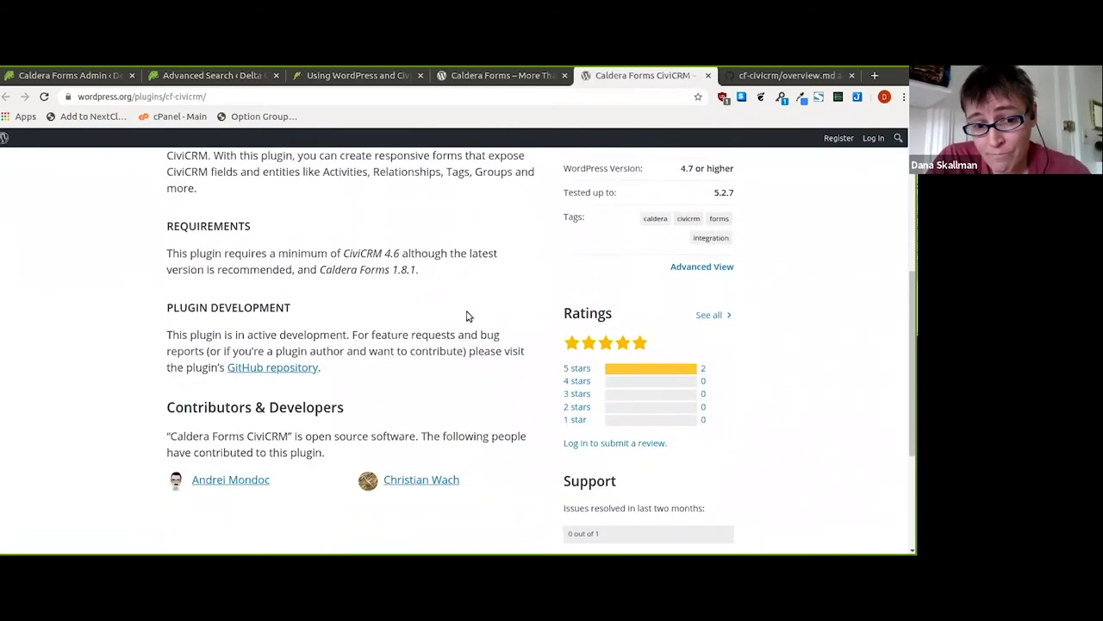
scroll(467, 317, "up", 5)
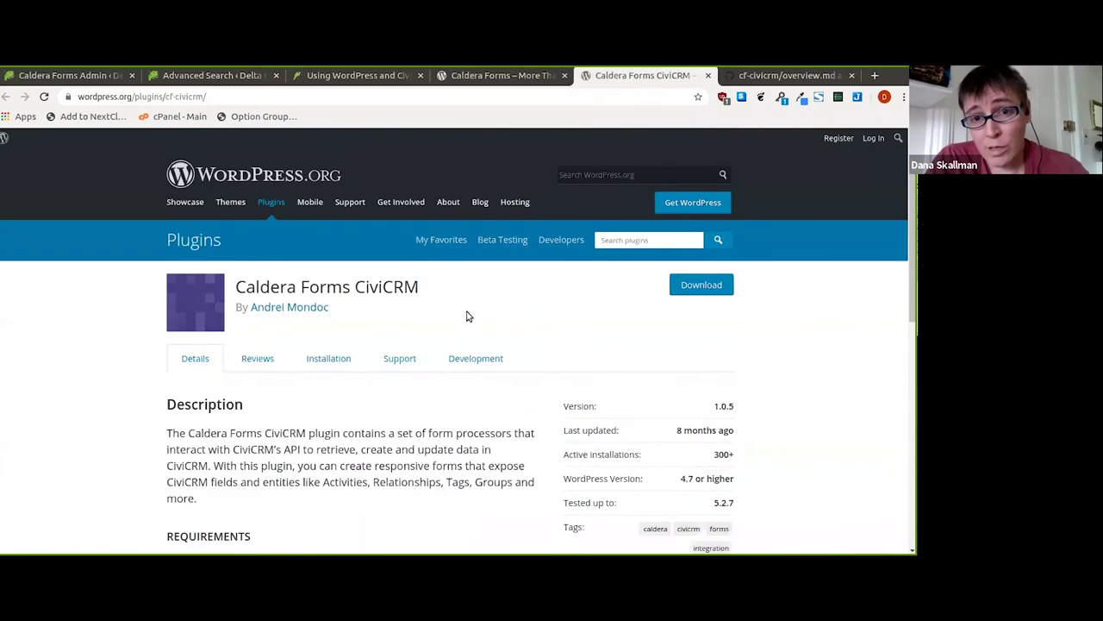
left_click(708, 75)
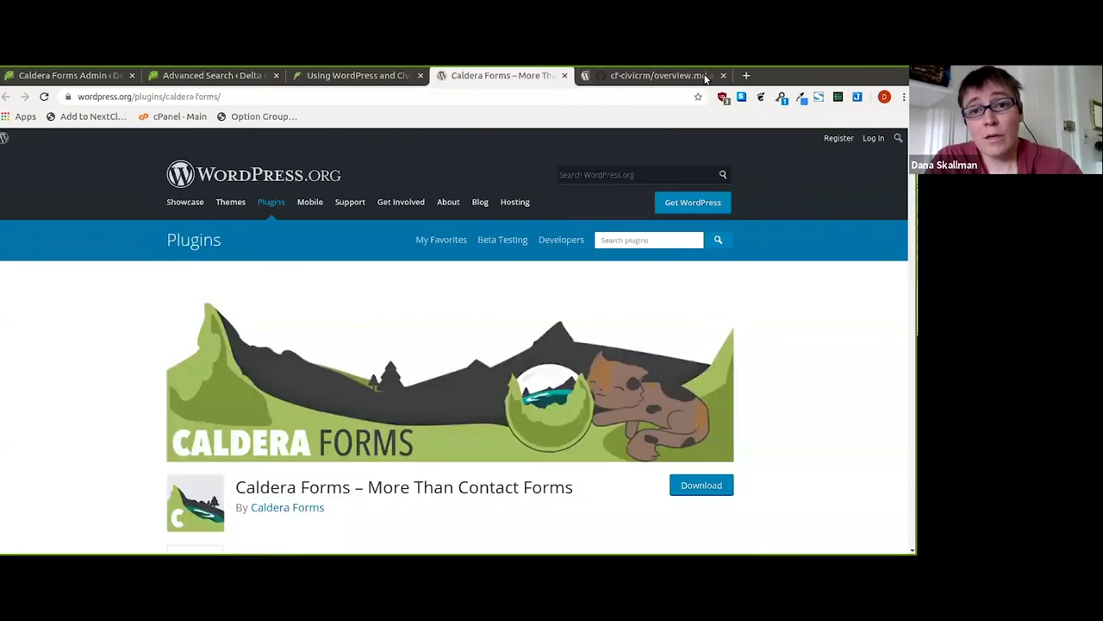
left_click(564, 76)
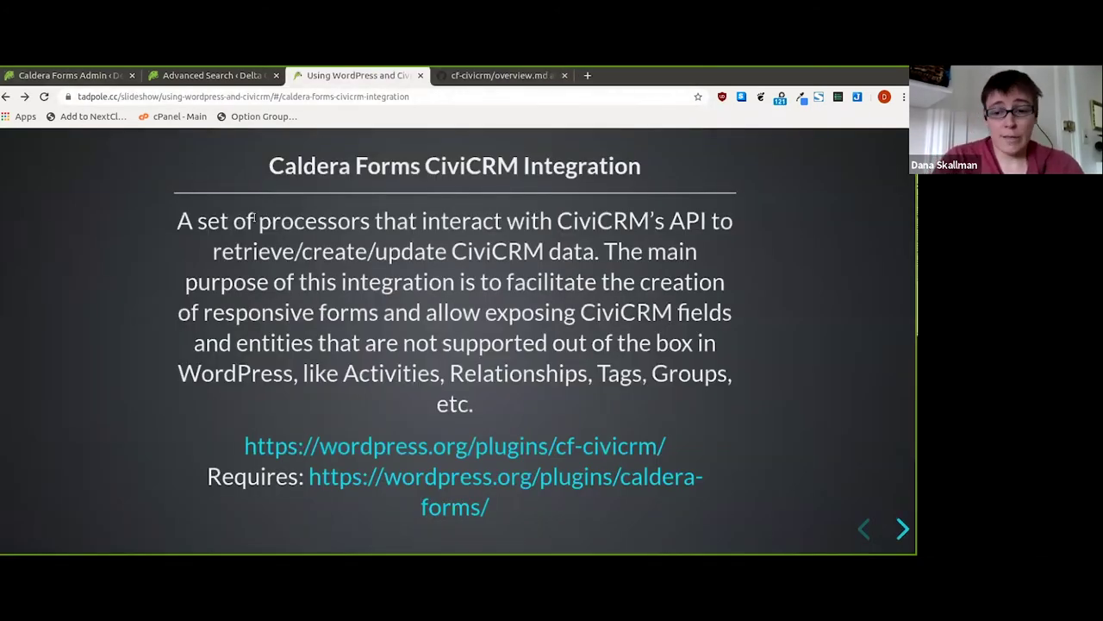
- Advance to the CiviCRM Event Organiser slide and open its GitHub, Event Organiser and Radio Buttons for Taxonomies links in separate new browser tabs
key("Right")
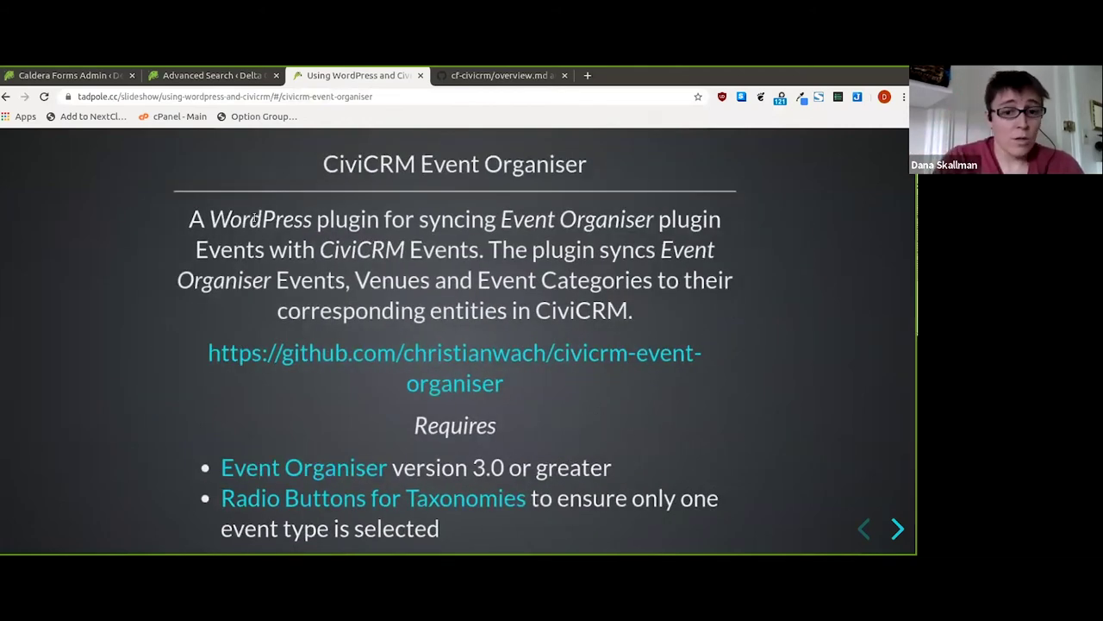
right_click(423, 356)
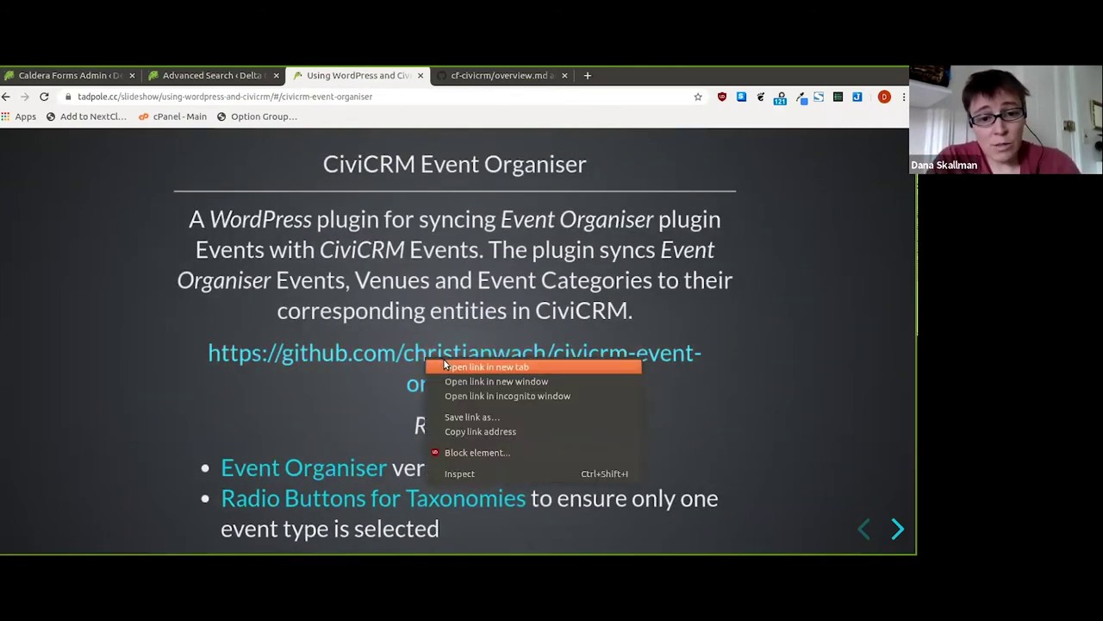
left_click(457, 364)
right_click(341, 345)
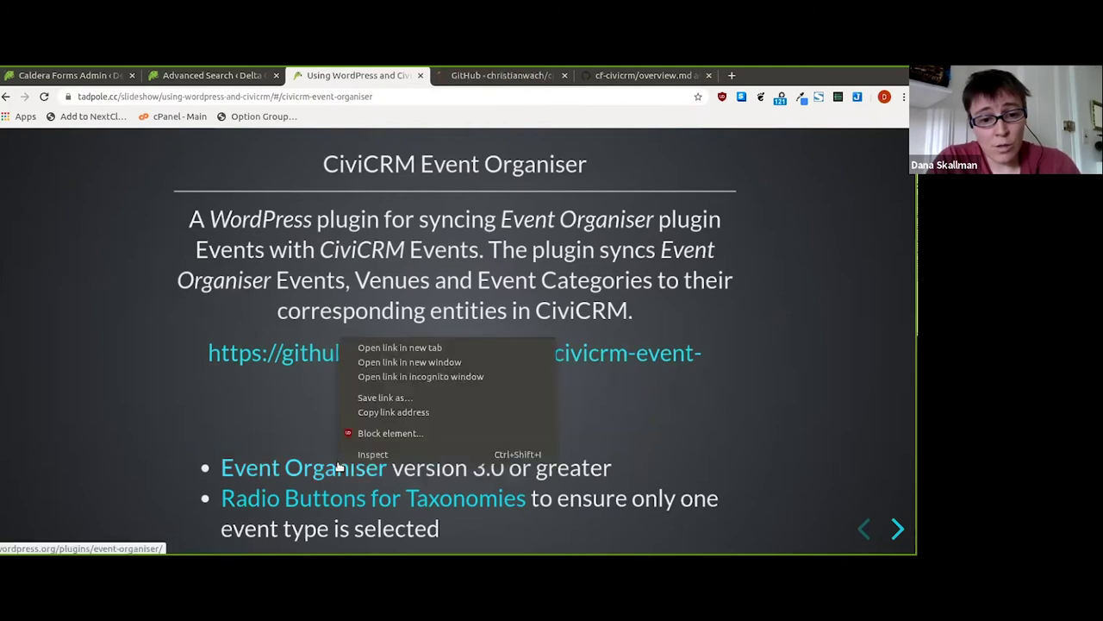
left_click(422, 354)
right_click(374, 500)
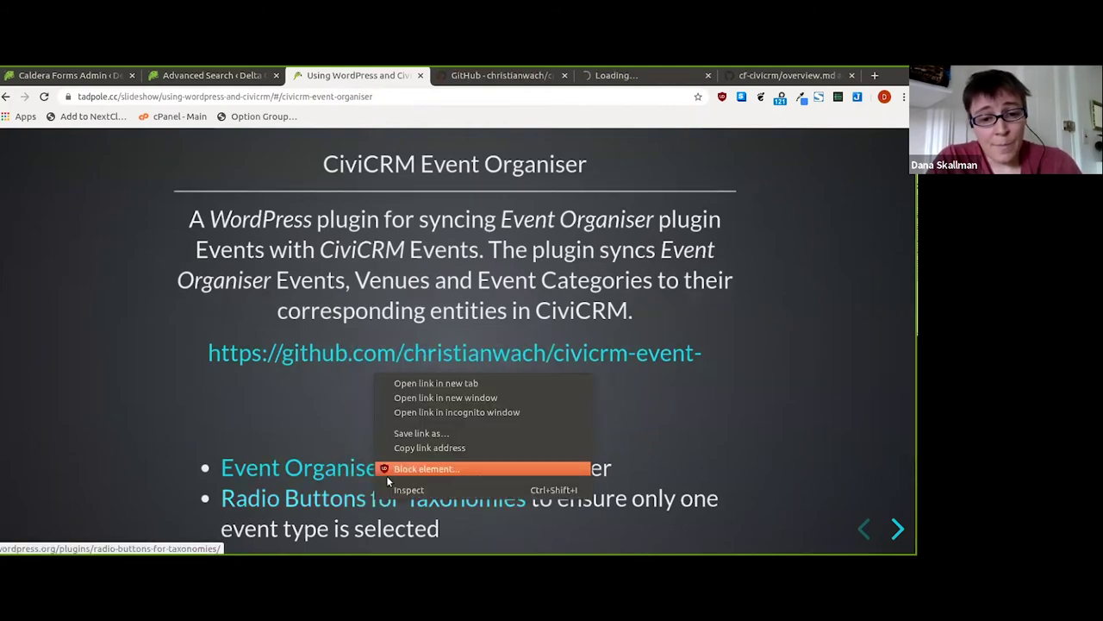
left_click(463, 383)
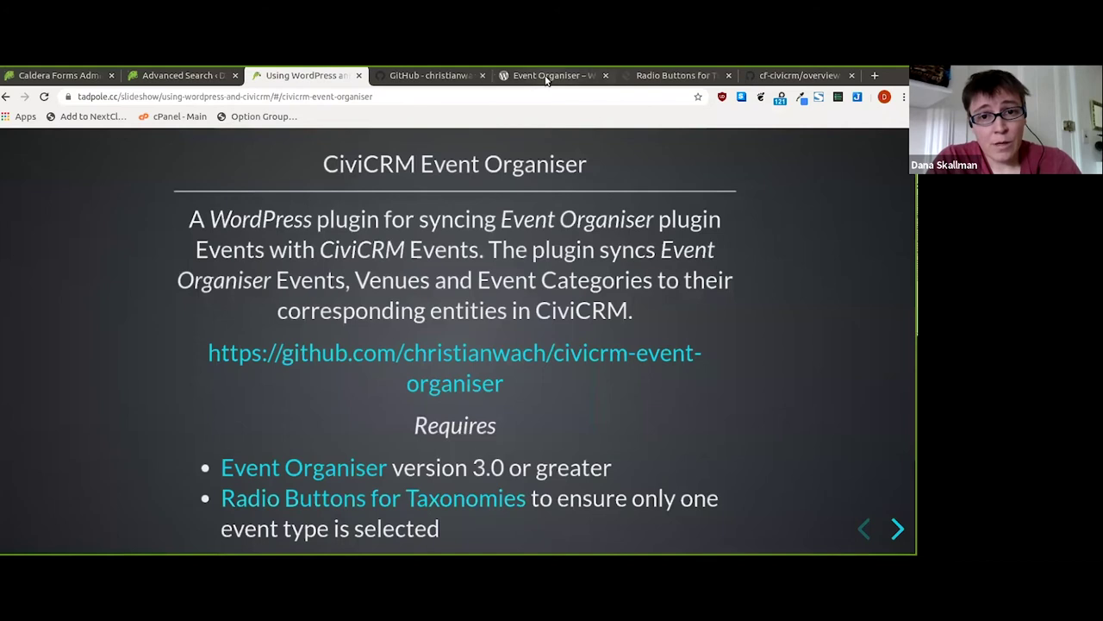
- Look over the WordPress.org plugin pages for Event Organiser, including its extensions and features, and for Radio Buttons for Taxonomies
left_click(551, 77)
scroll(475, 328, "down", 4)
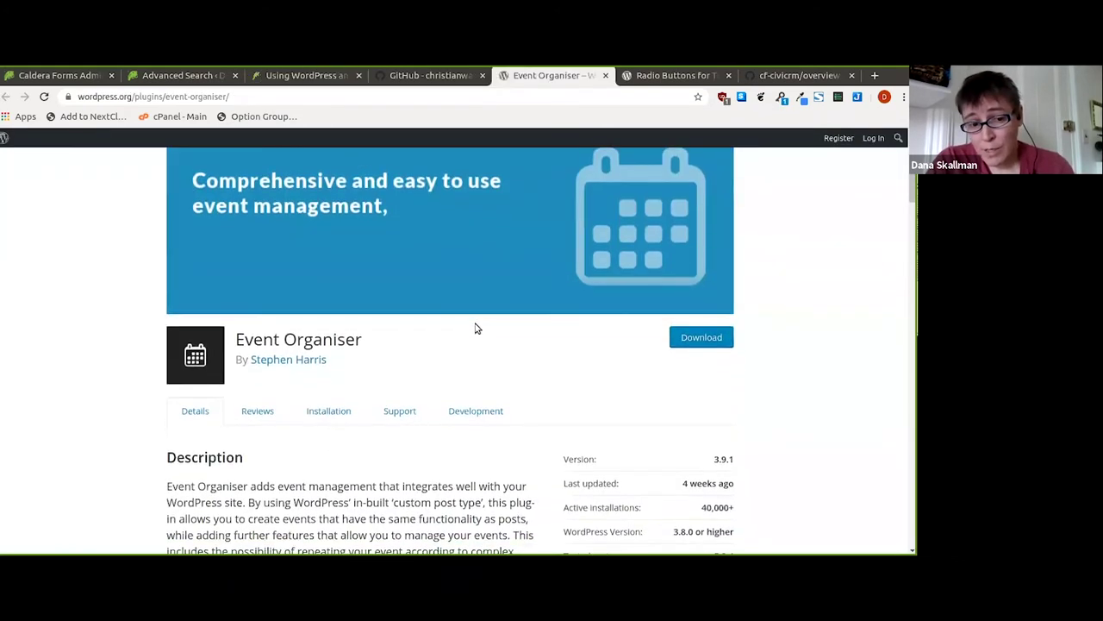
scroll(474, 329, "up", 1)
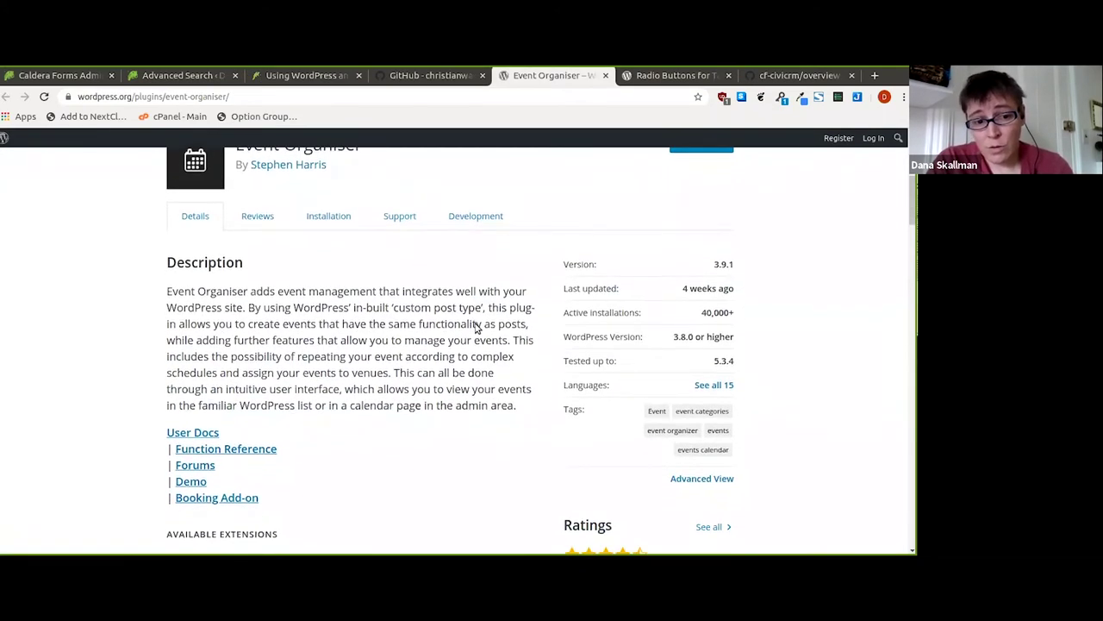
scroll(475, 326, "down", 3)
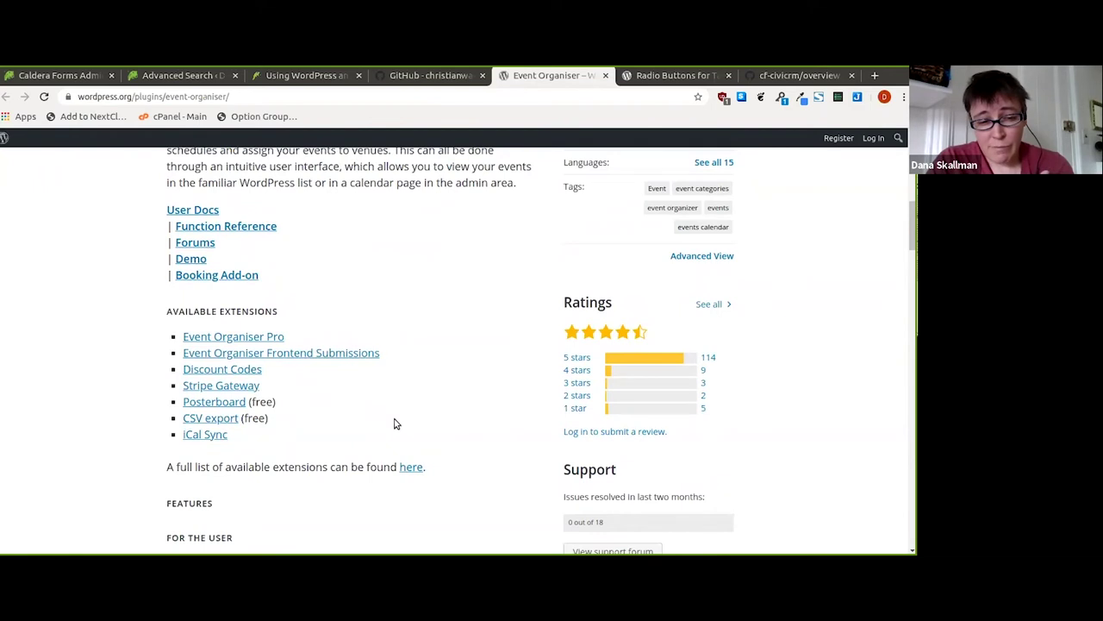
scroll(395, 423, "down", 1)
scroll(395, 423, "down", 2)
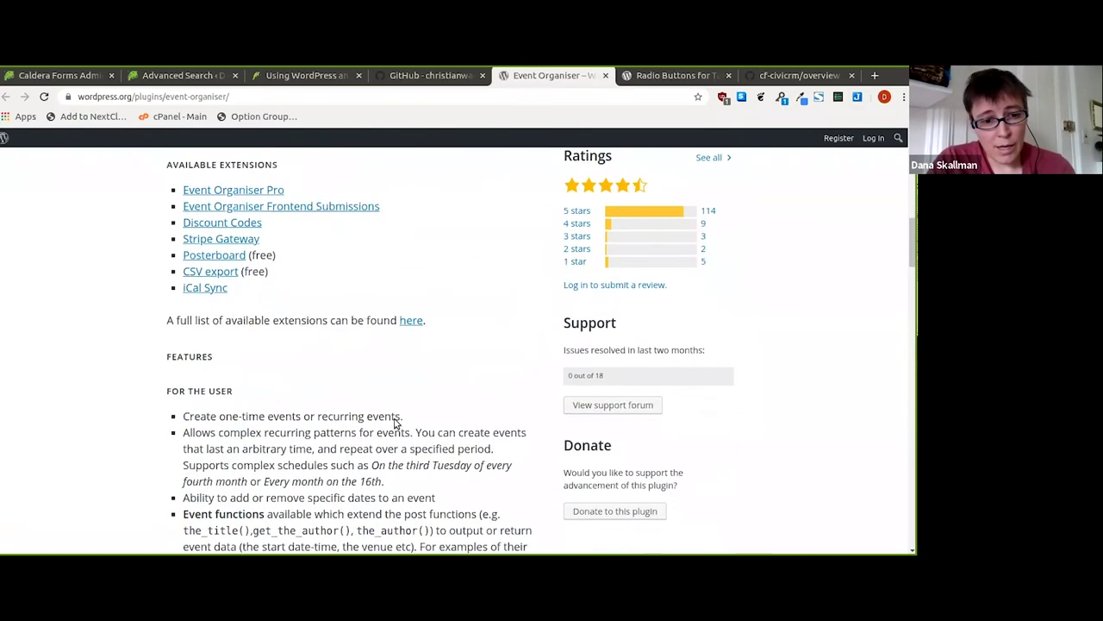
scroll(395, 423, "up", 2)
scroll(394, 423, "up", 4)
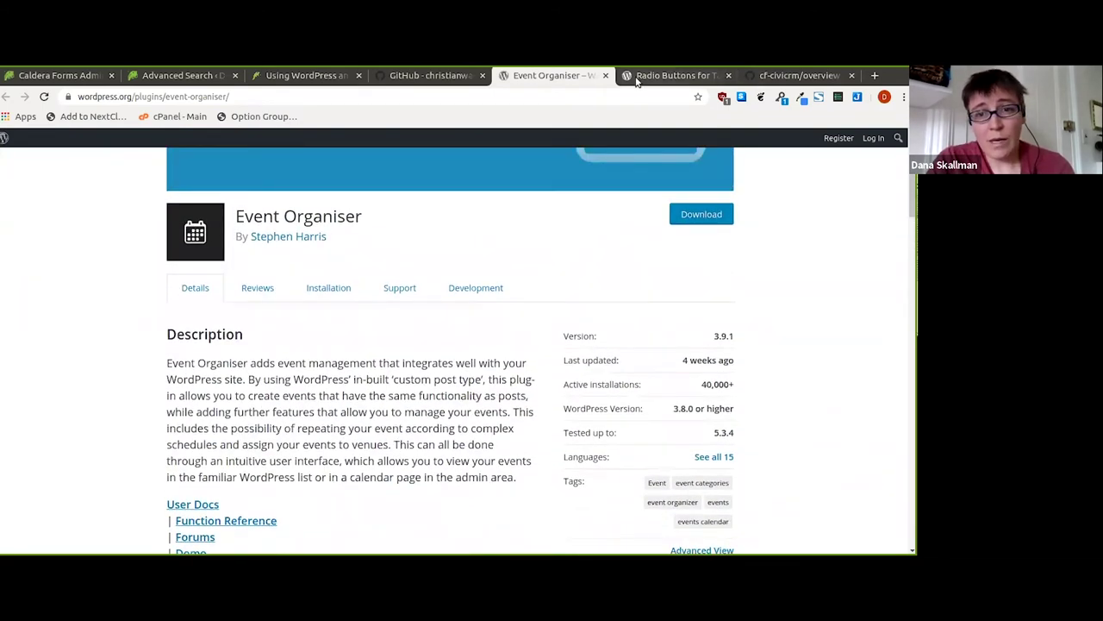
left_click(671, 76)
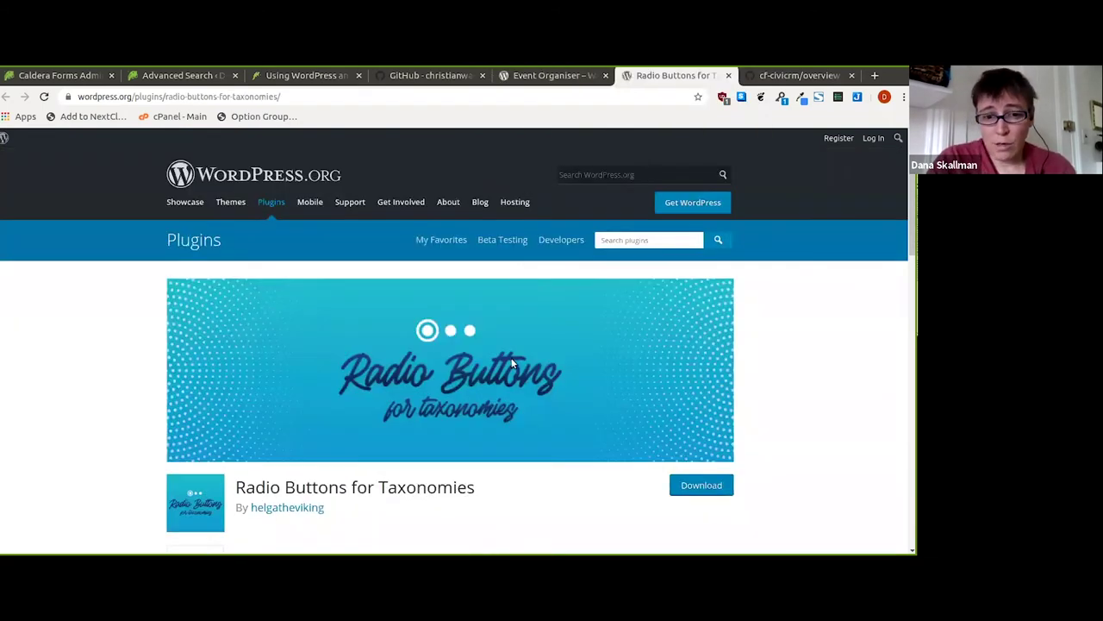
scroll(511, 362, "down", 4)
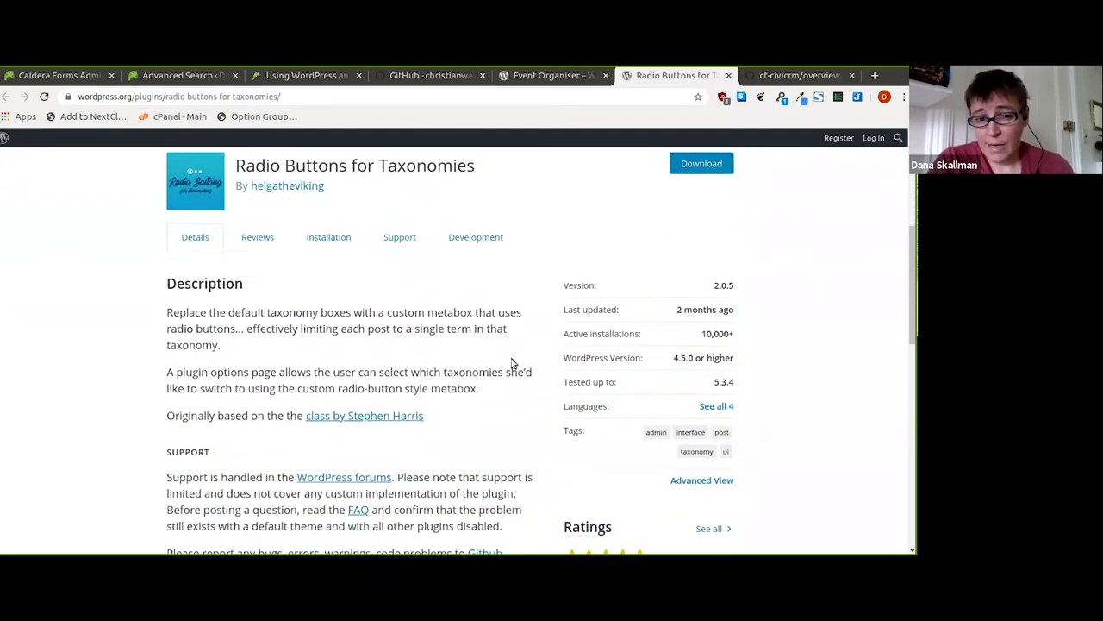
- Return to the demo site's WordPress admin and open the Radio Buttons for Taxonomies settings
left_click(72, 76)
scroll(97, 284, "down", 5)
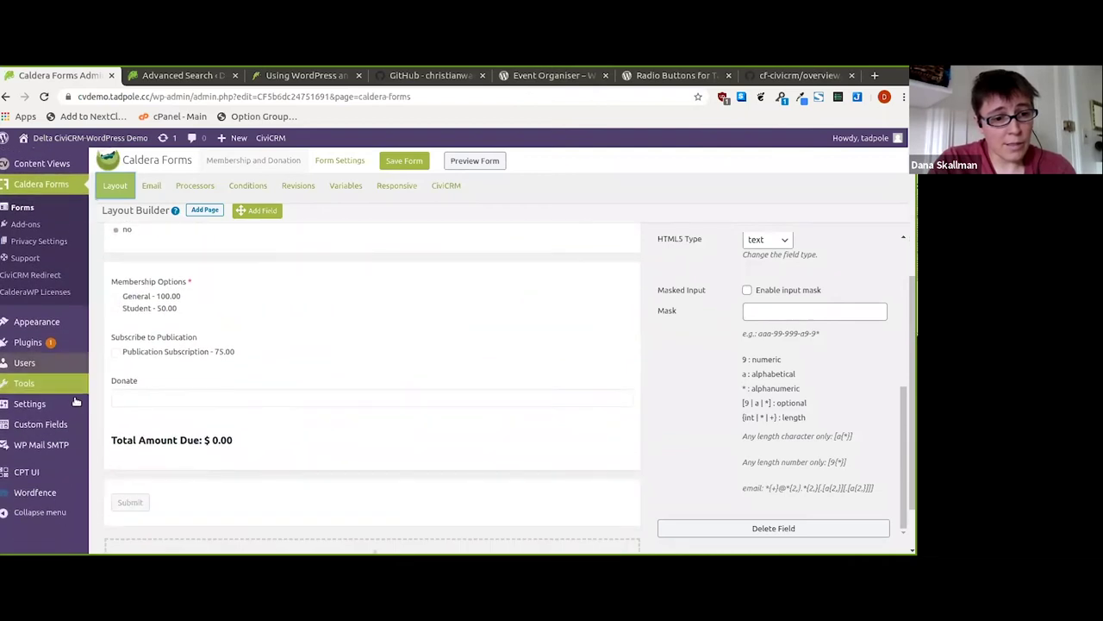
mouse_move(52, 405)
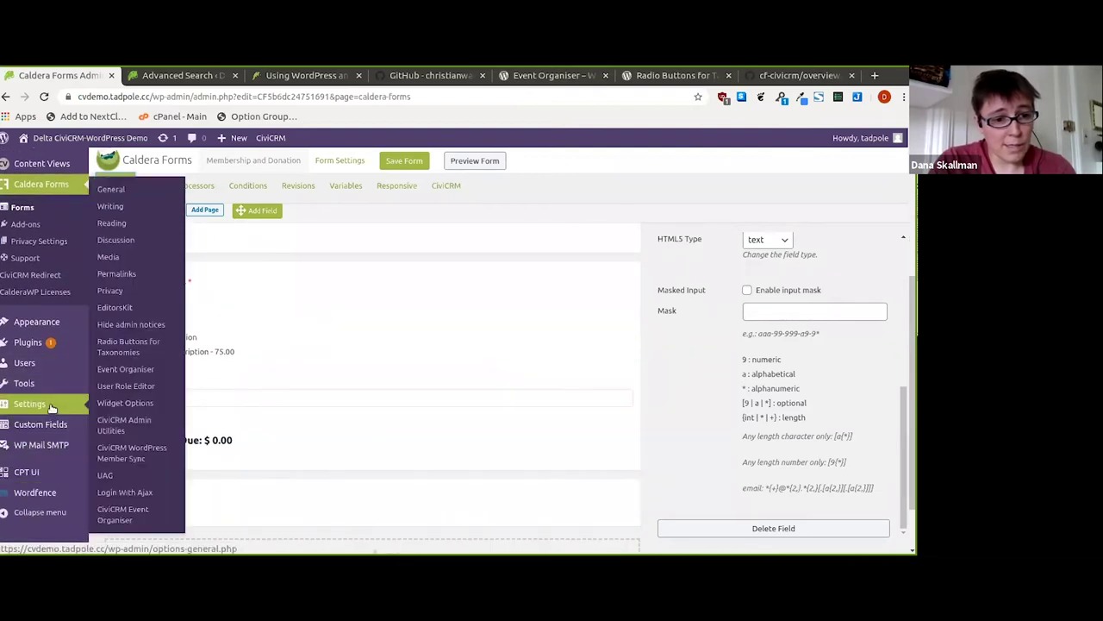
left_click(152, 343)
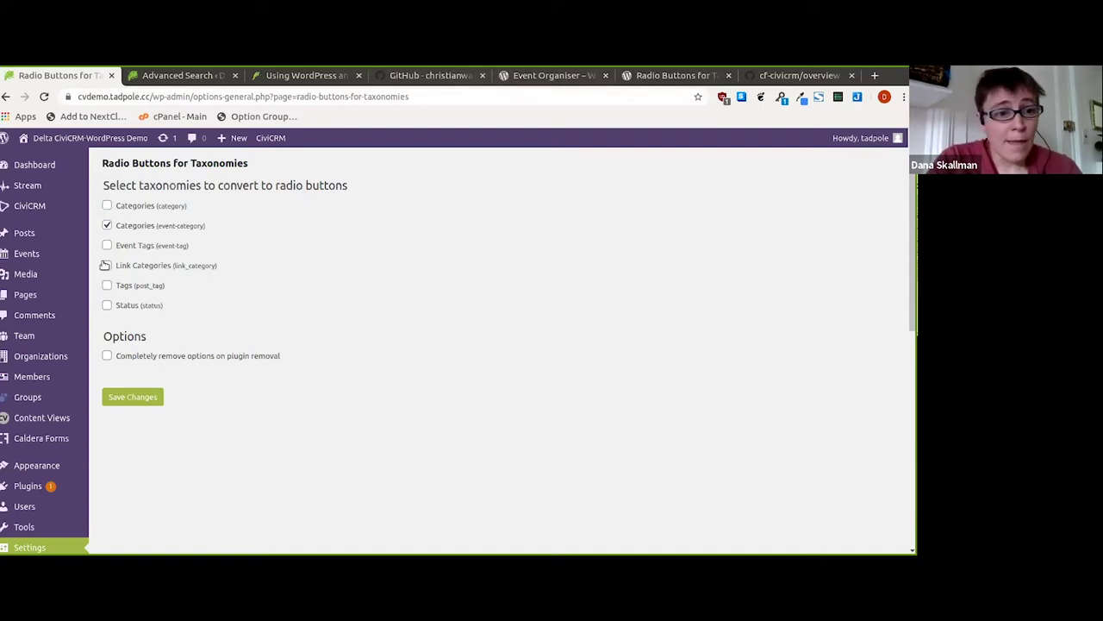
- Open the CiviCRM Event Organiser settings and examine the general defaults, including the default event registration profile
mouse_move(90, 255)
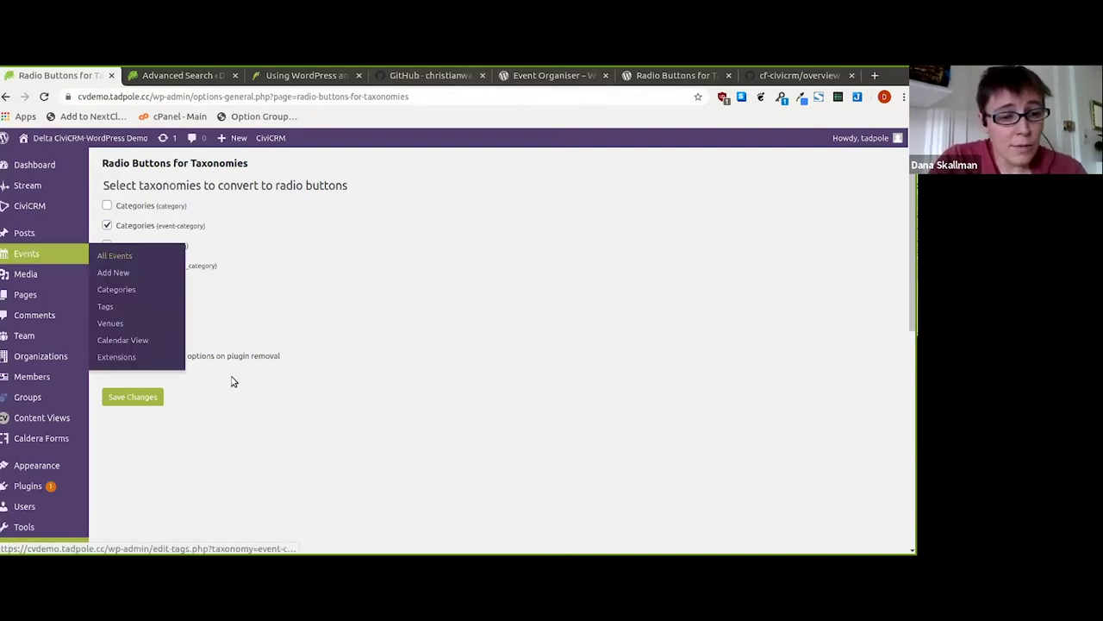
scroll(233, 381, "down", 3)
scroll(233, 381, "down", 4)
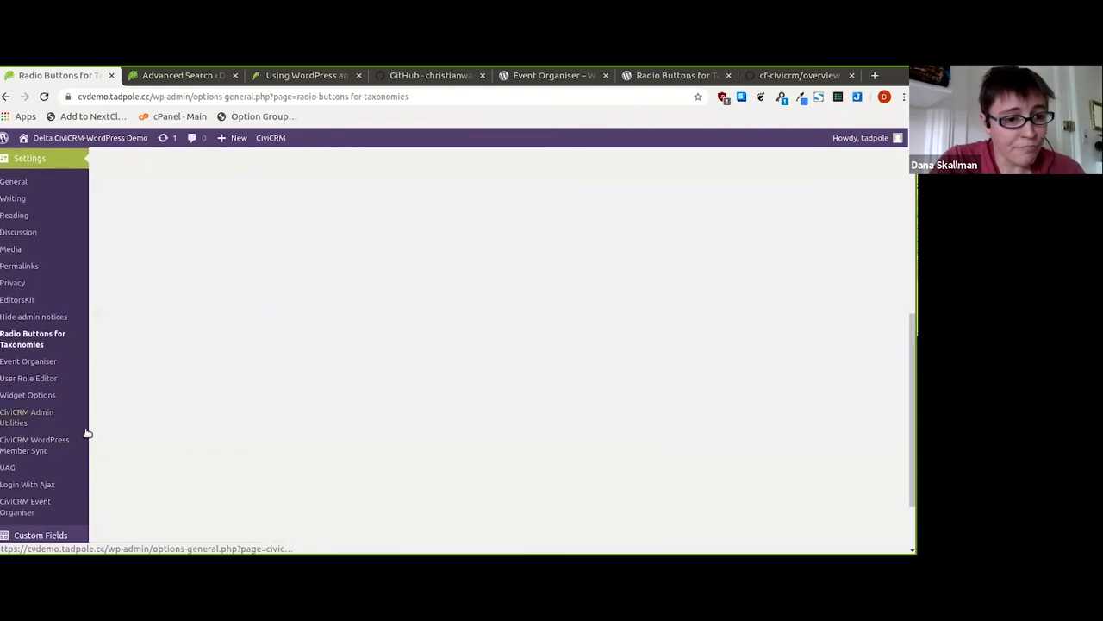
left_click(35, 502)
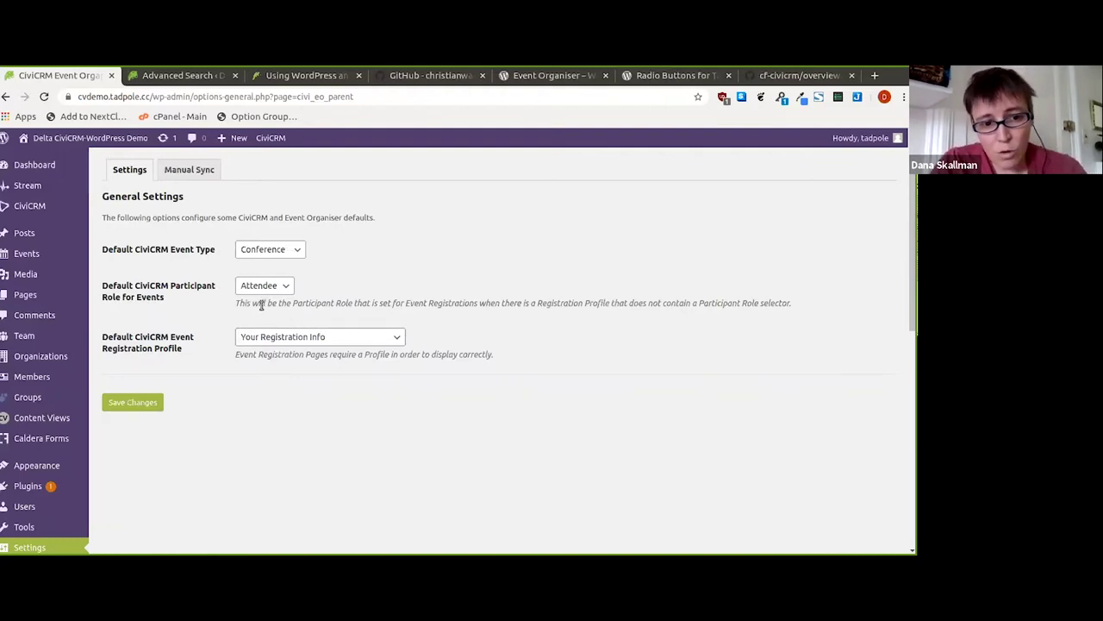
left_click(263, 342)
left_click(263, 341)
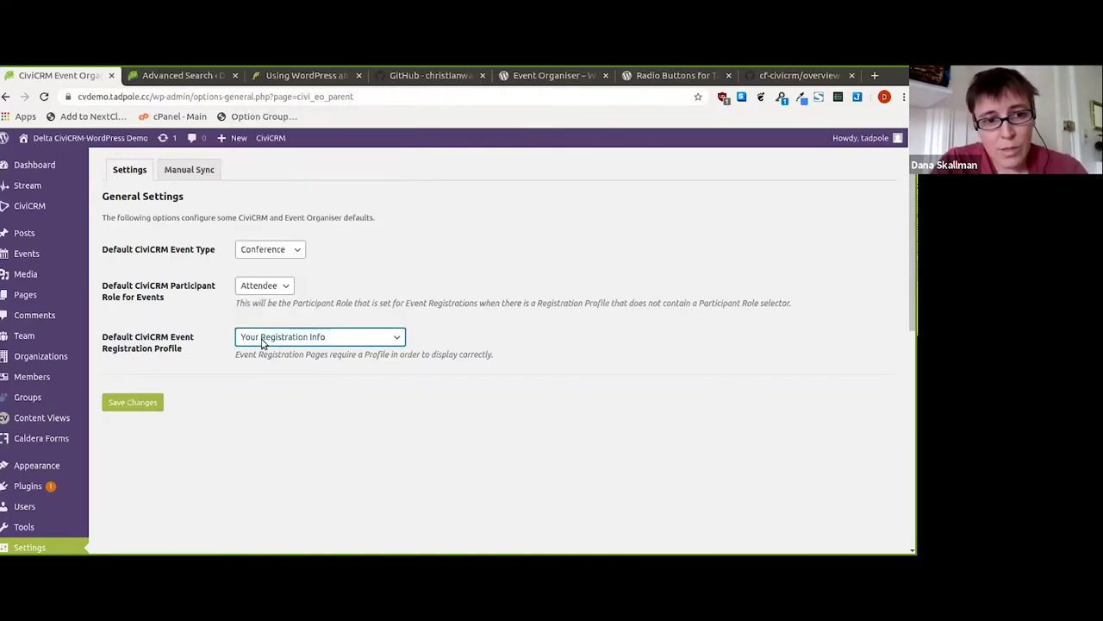
- Review the Manual Sync options of CiviCRM Event Organiser for event types, venues and events
left_click(176, 167)
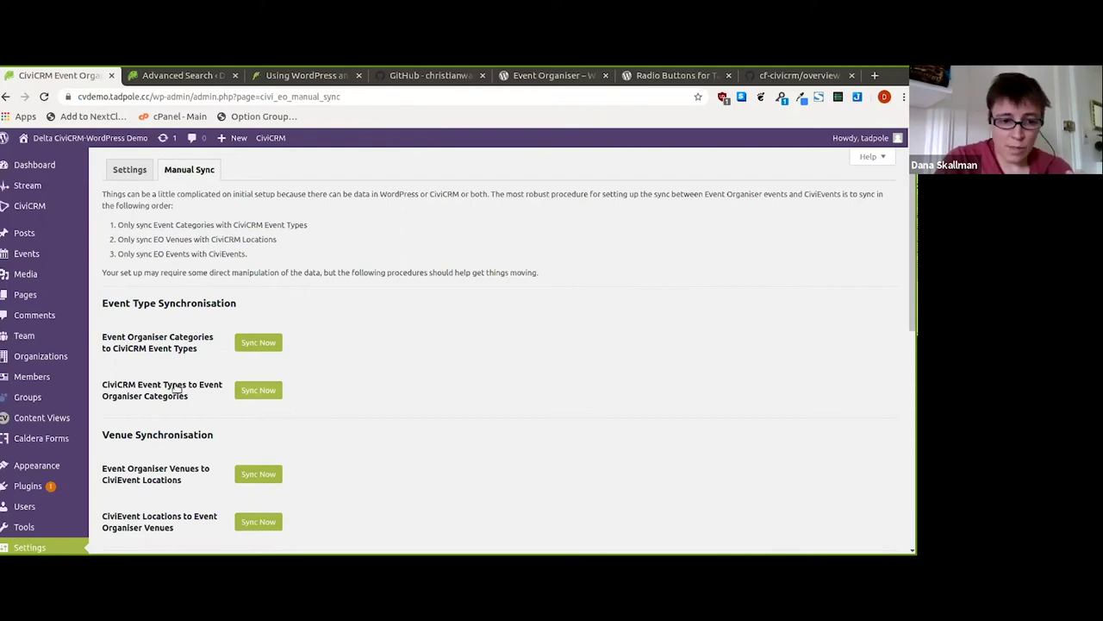
scroll(175, 389, "down", 3)
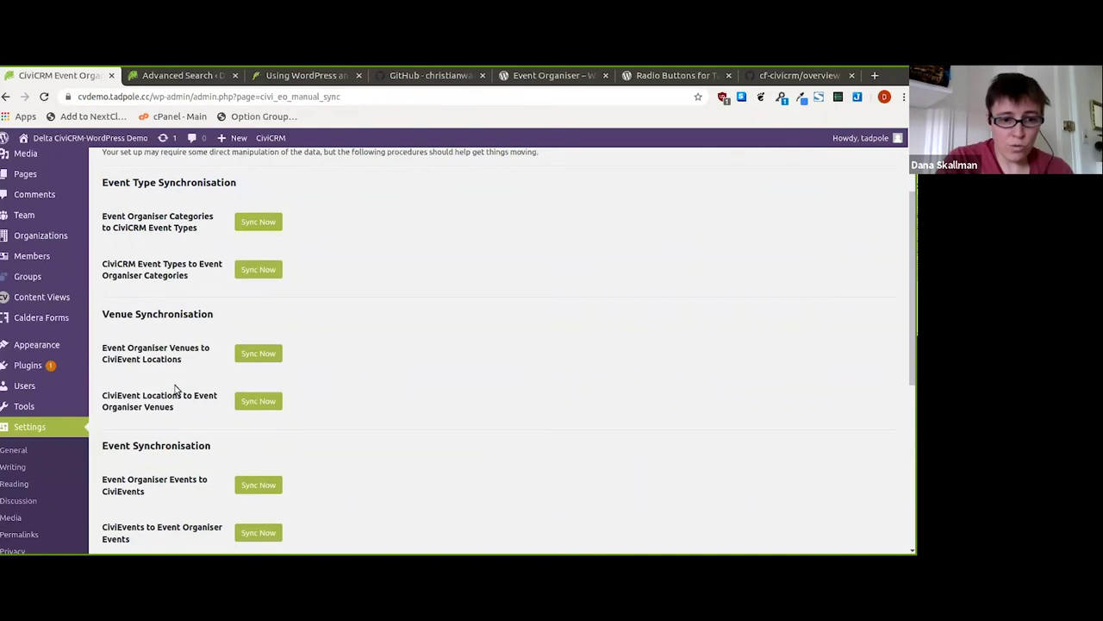
scroll(175, 389, "down", 2)
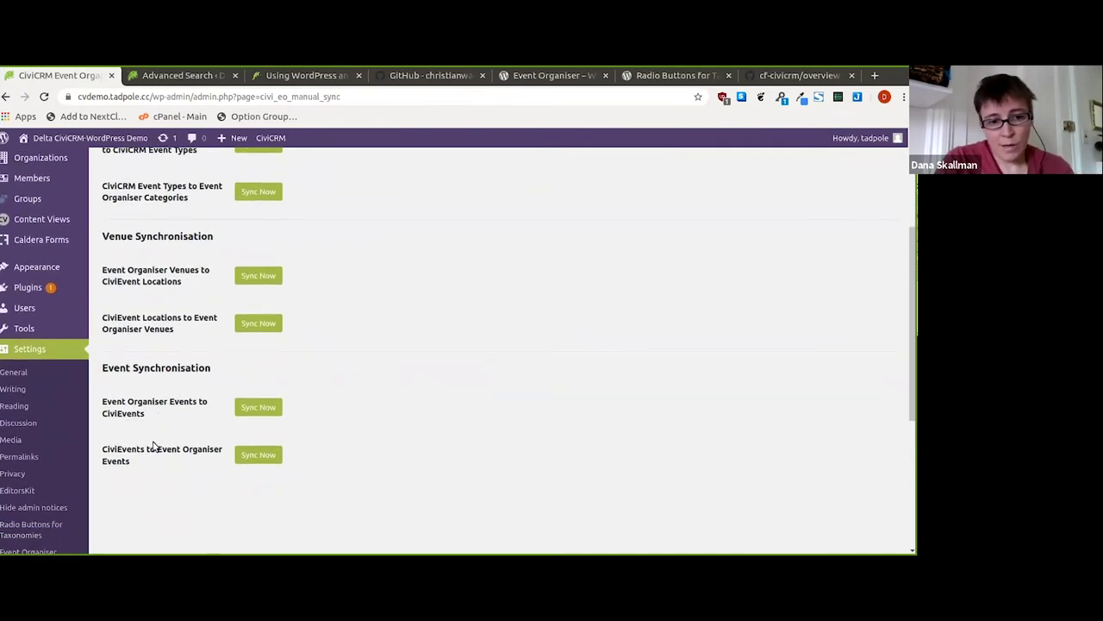
scroll(135, 297, "up", 2)
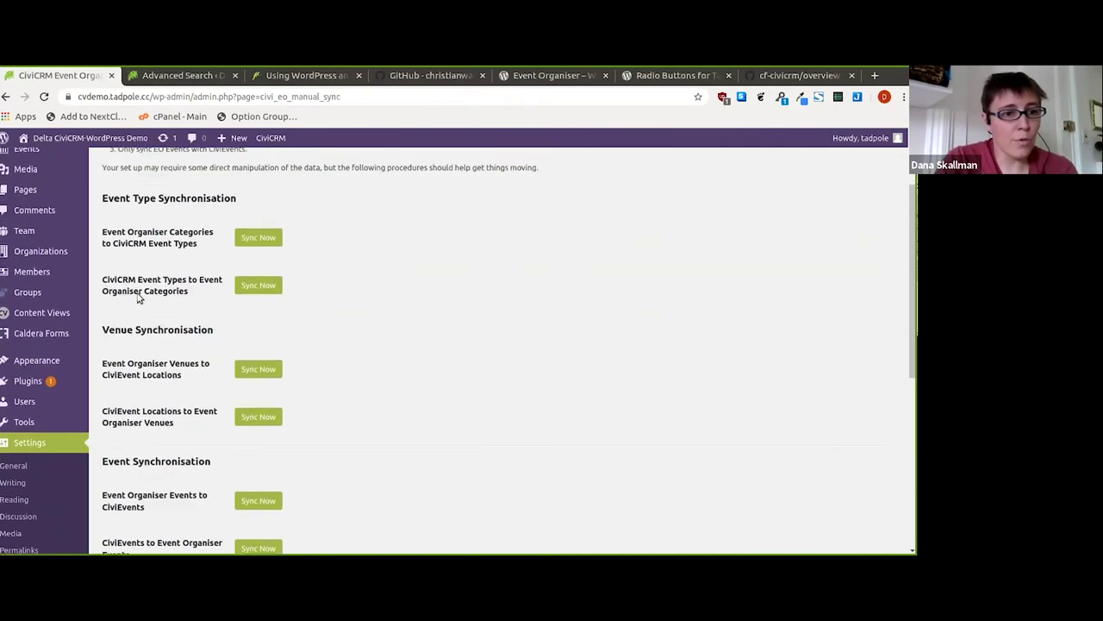
scroll(49, 259, "up", 1)
- Look over the event categories and the event venues in the WordPress admin
mouse_move(43, 195)
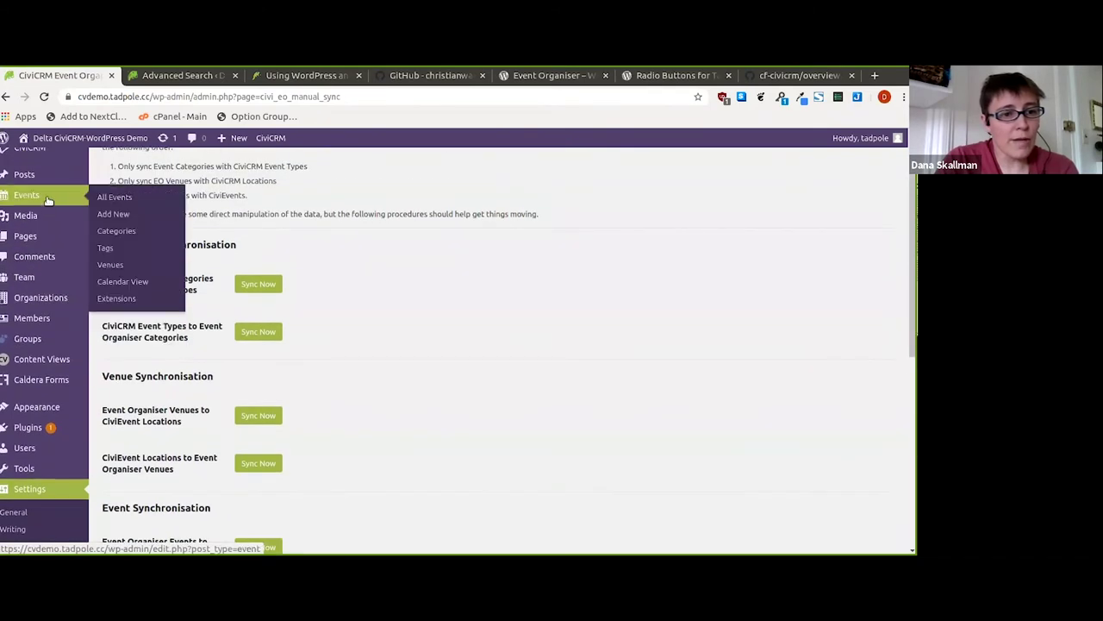
left_click(130, 231)
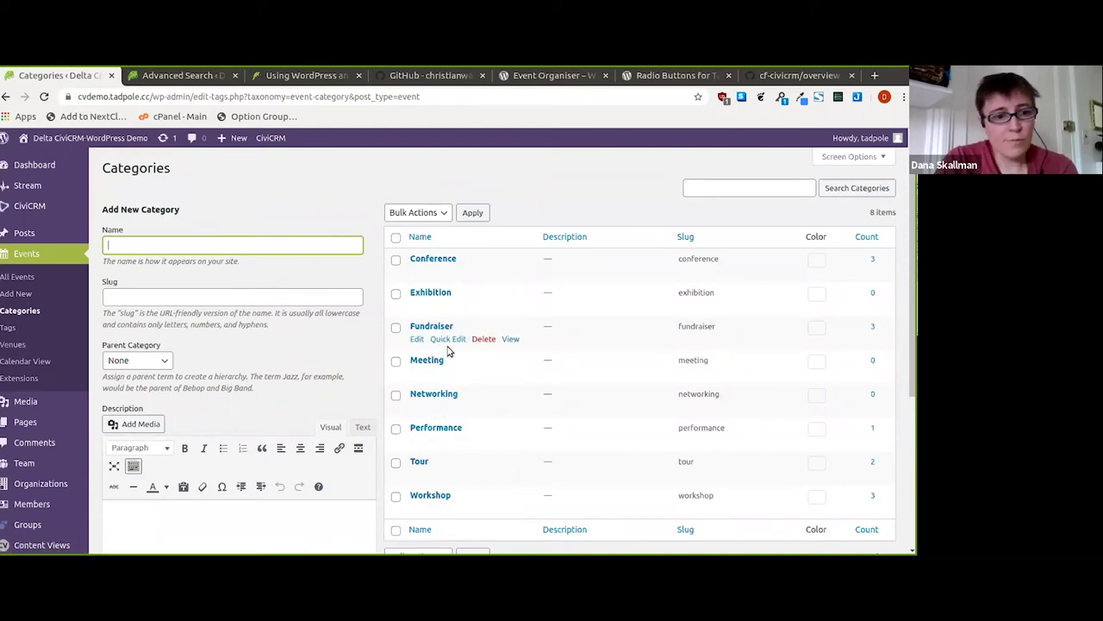
left_click(46, 344)
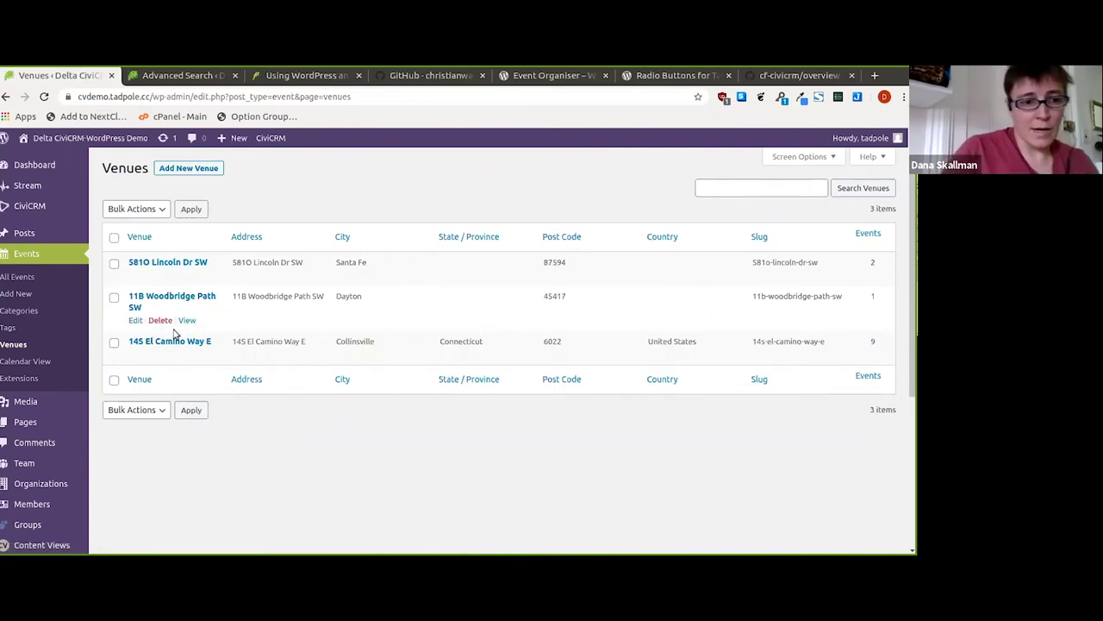
- Open the Rain-forest Cup Youth Soccer Tournament for editing from the list of all events
left_click(35, 279)
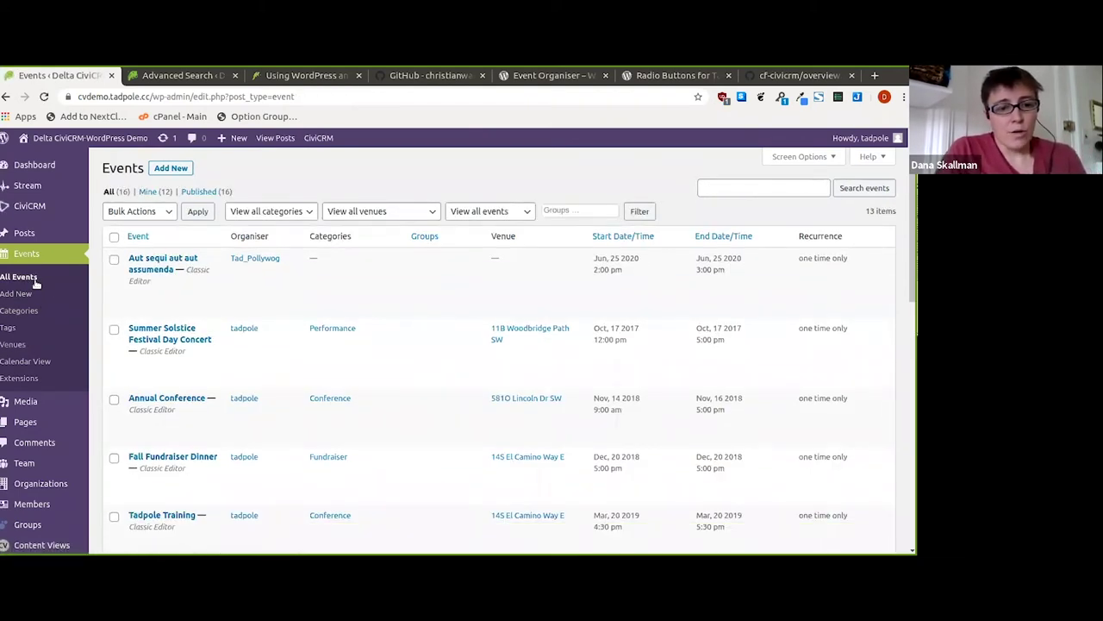
scroll(176, 435, "down", 1)
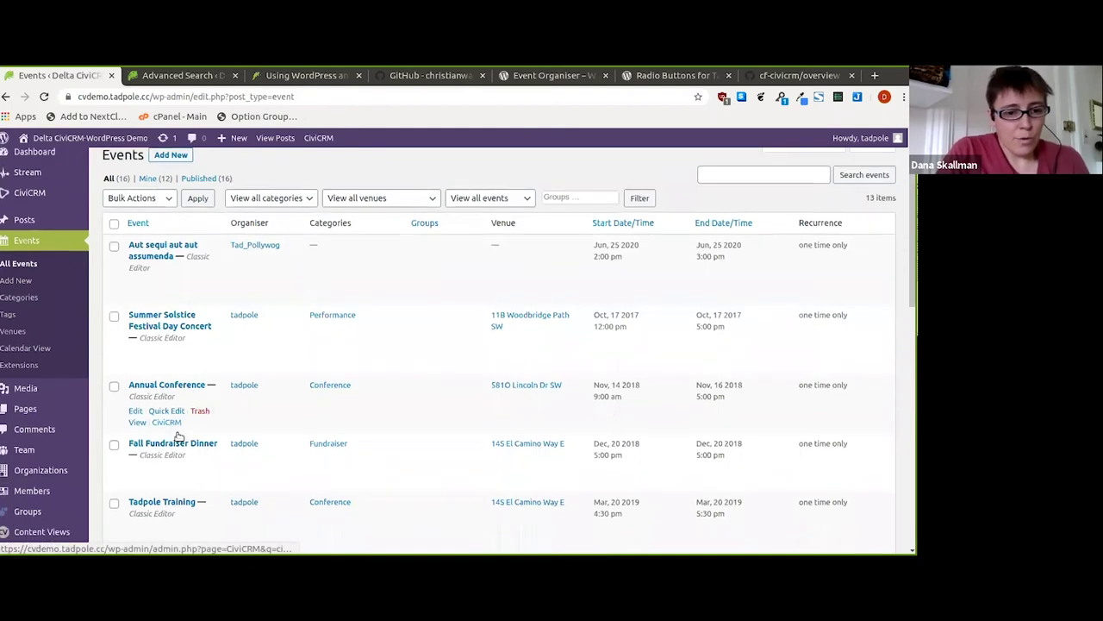
scroll(177, 436, "down", 3)
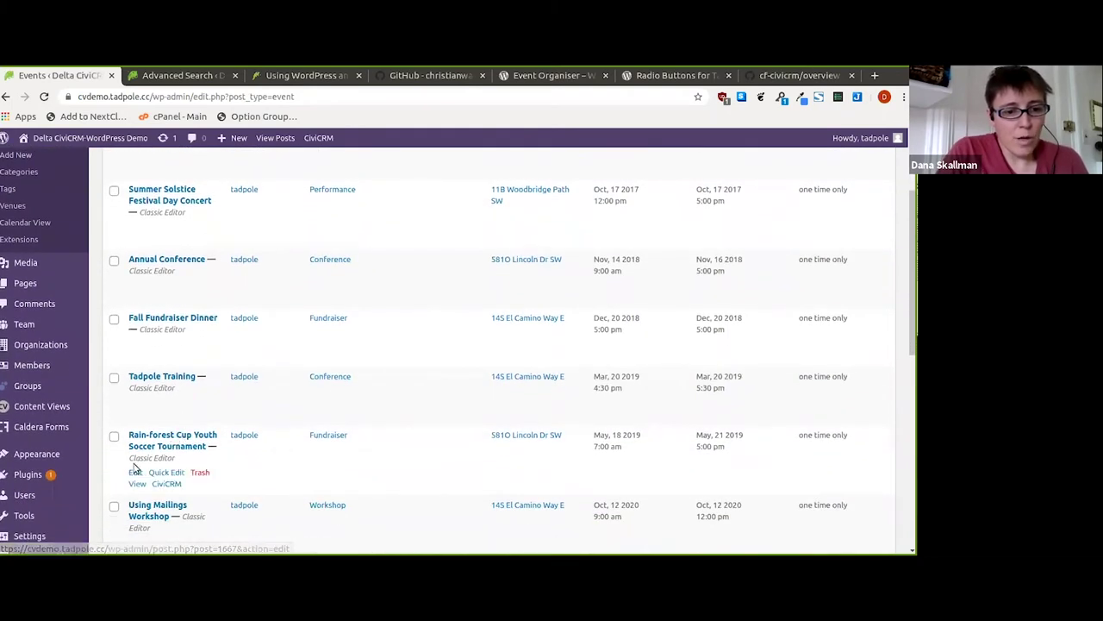
left_click(135, 471)
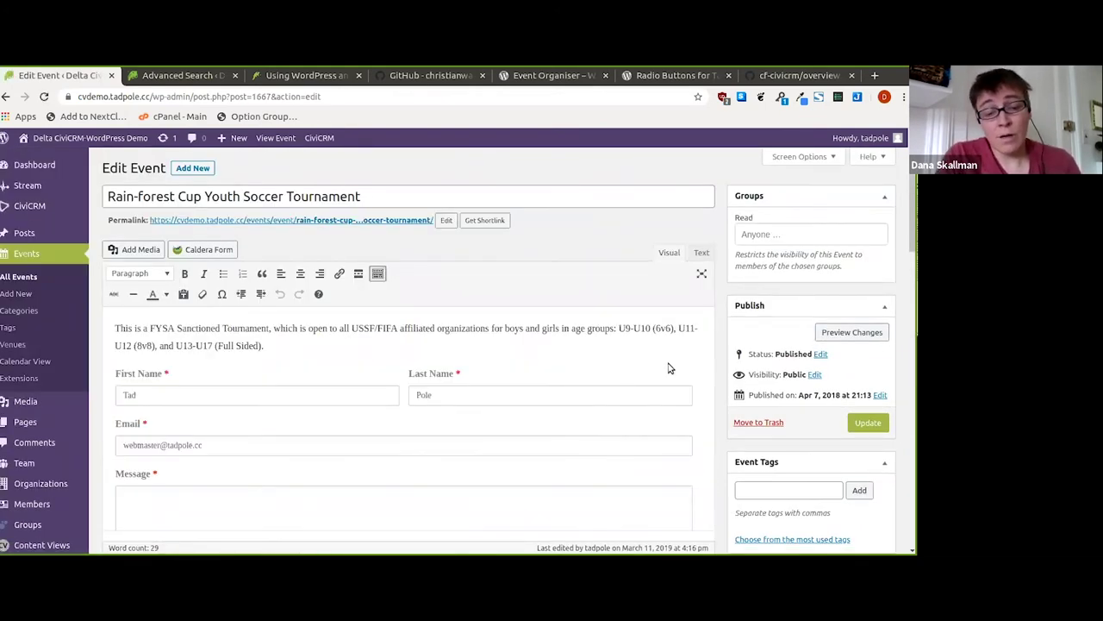
- Examine the tournament's edit page, including its title, embedded Caldera form, event details and category selection
left_click(576, 432)
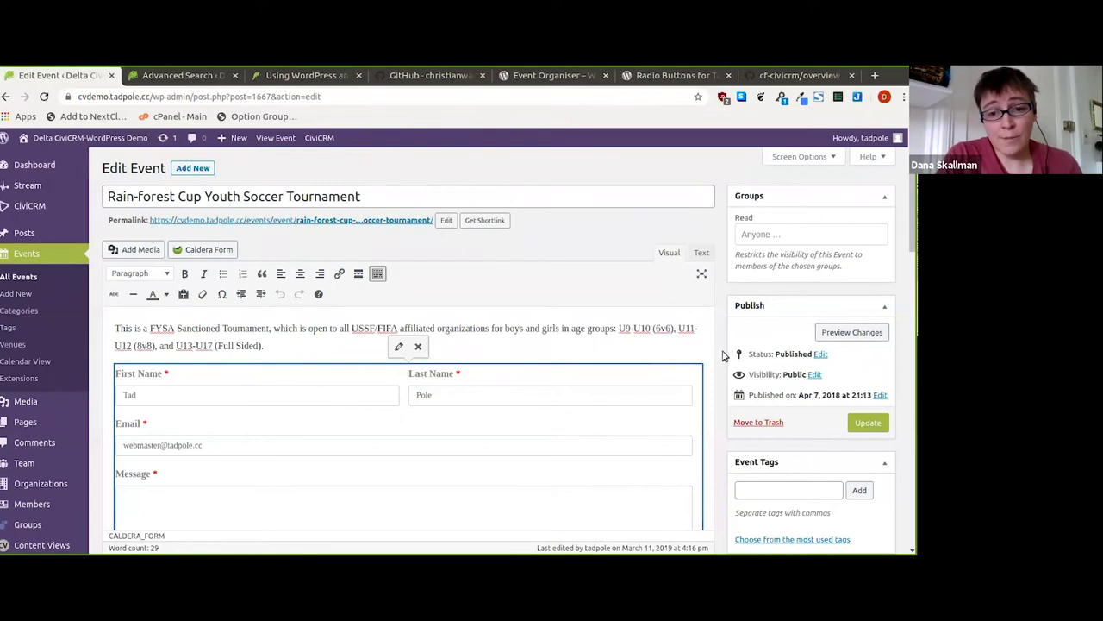
scroll(724, 354, "down", 3)
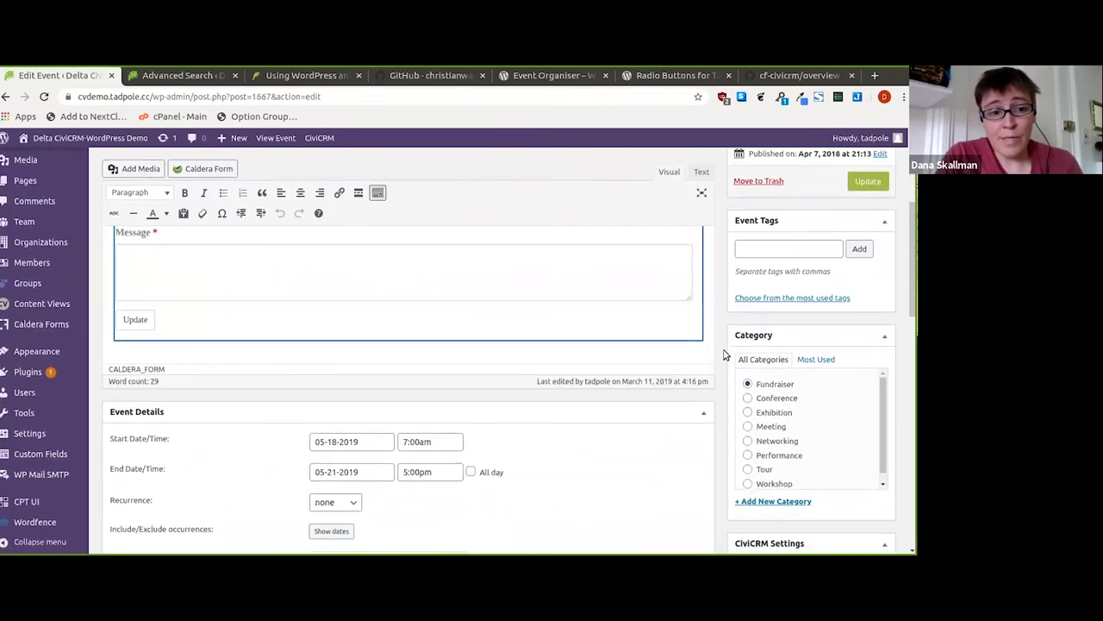
scroll(724, 353, "up", 3)
left_click(428, 190)
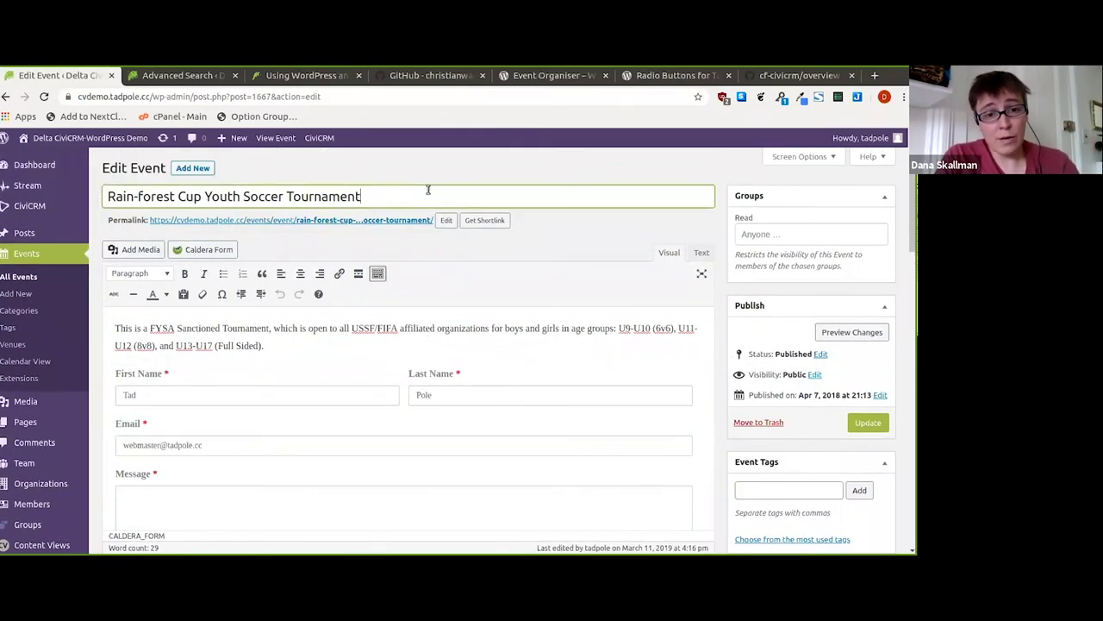
scroll(526, 317, "down", 2)
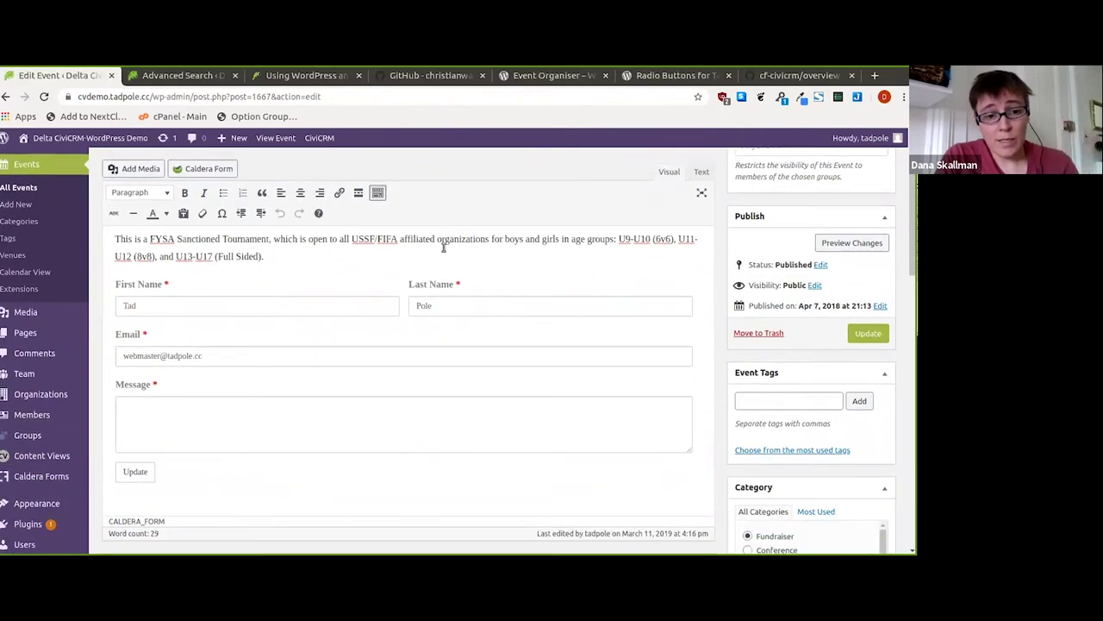
- Review the event's dates, venue, and CiviCRM sync and online registration options on the event edit page
scroll(444, 249, "down", 4)
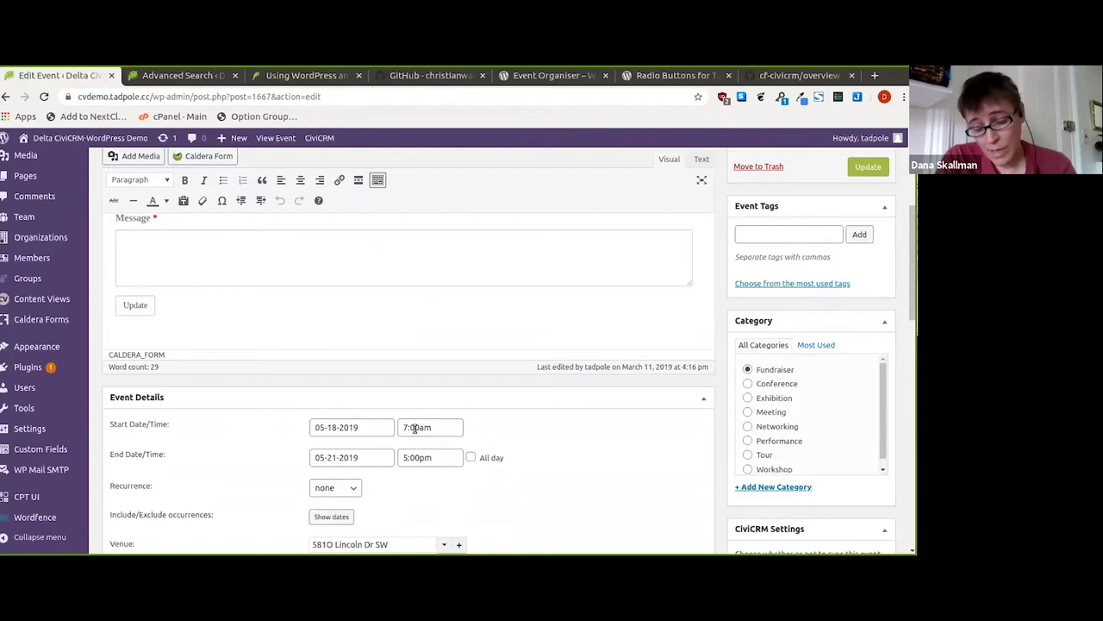
scroll(538, 474, "down", 1)
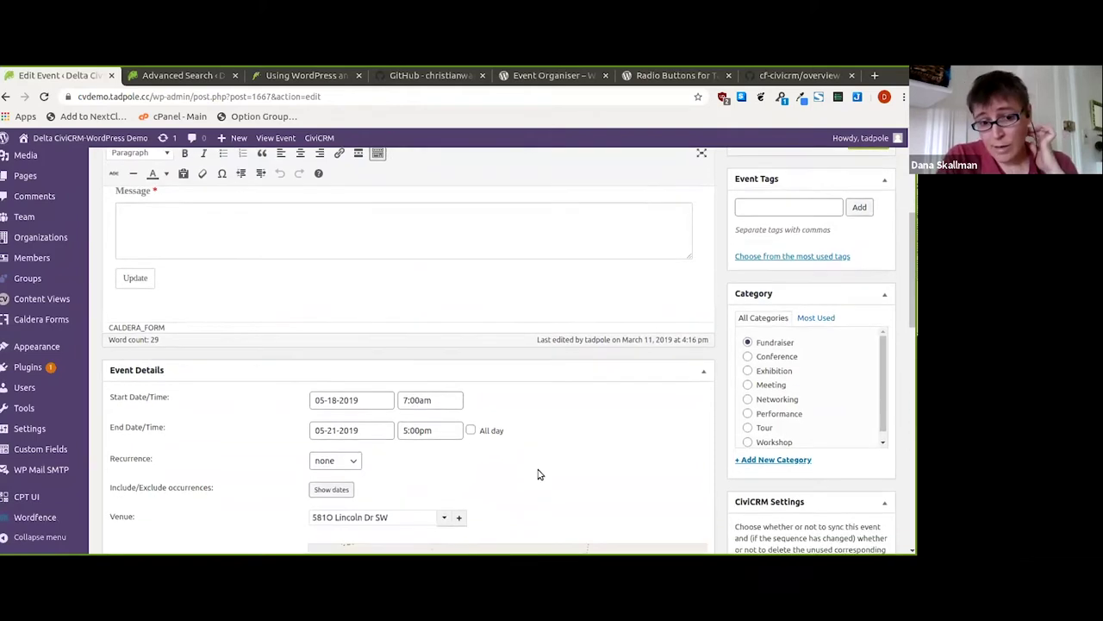
scroll(538, 474, "down", 2)
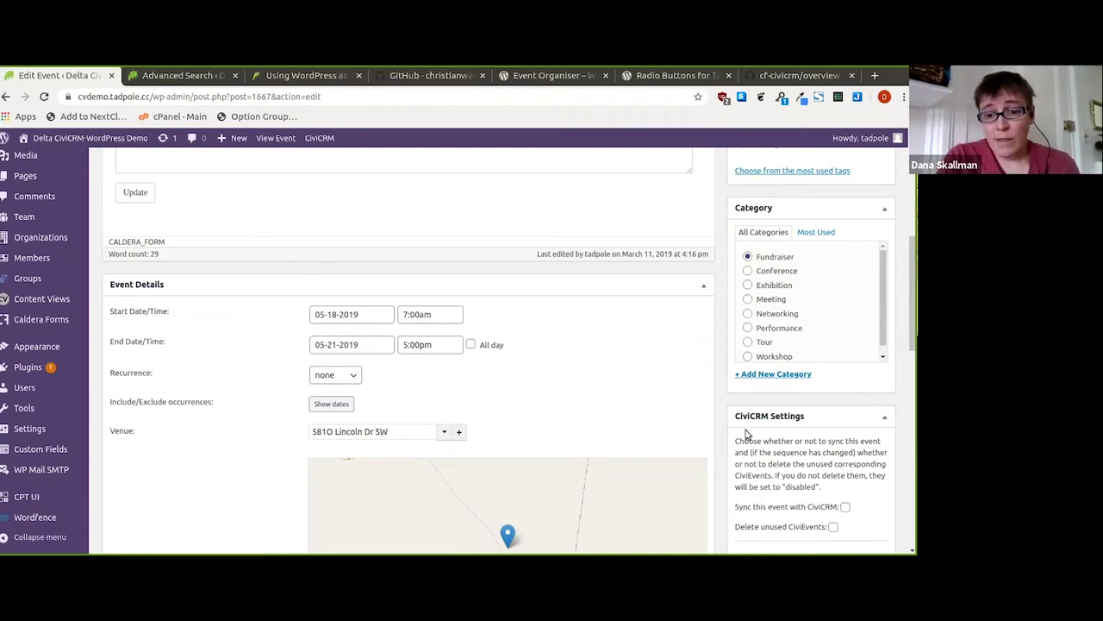
scroll(746, 430, "down", 3)
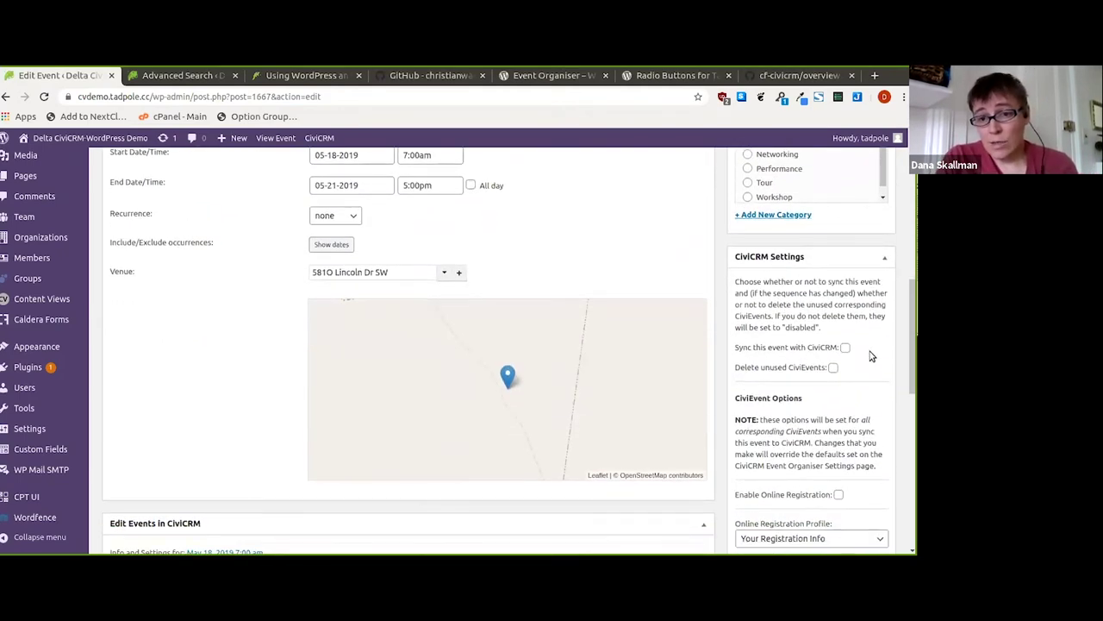
scroll(870, 357, "down", 1)
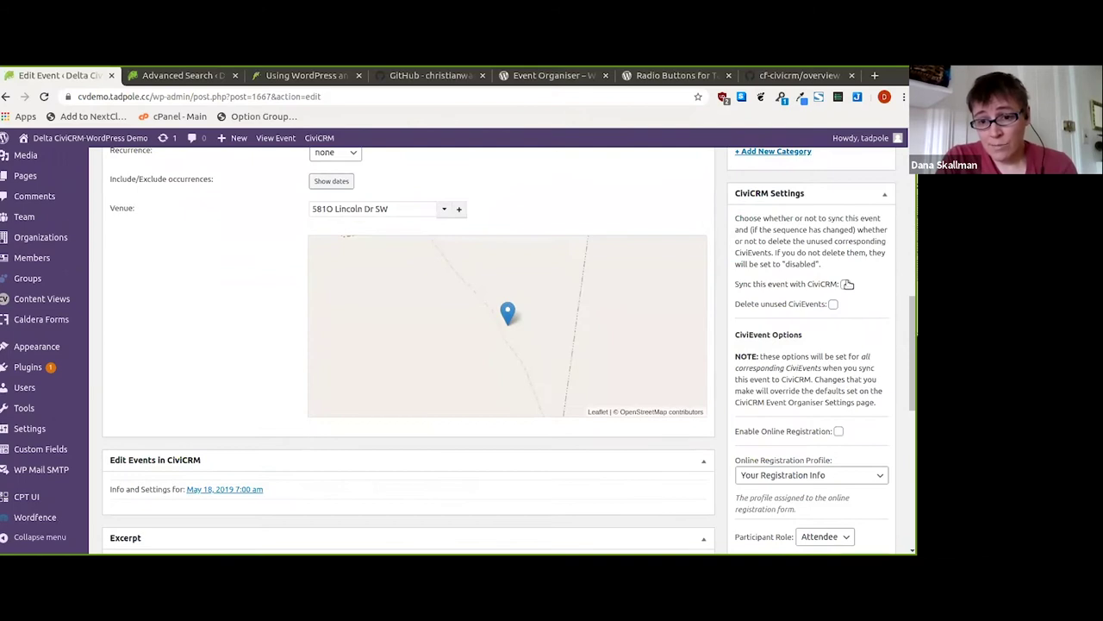
scroll(854, 337, "down", 2)
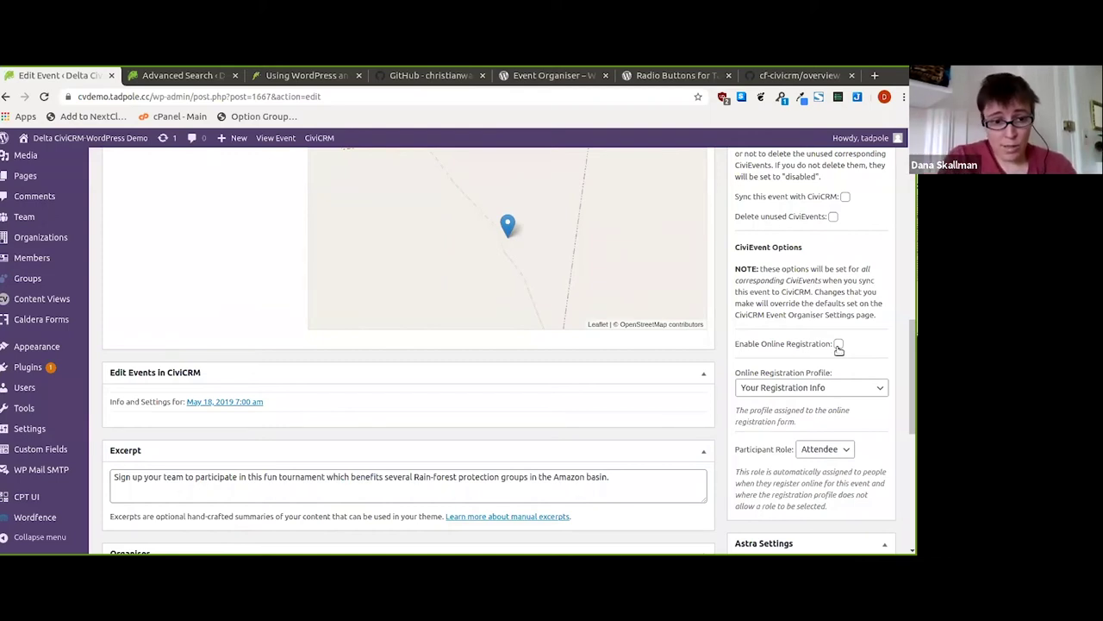
- Open the linked CiviCRM event for May 18, 2019 and inspect its fees and online registration settings
left_click(245, 402)
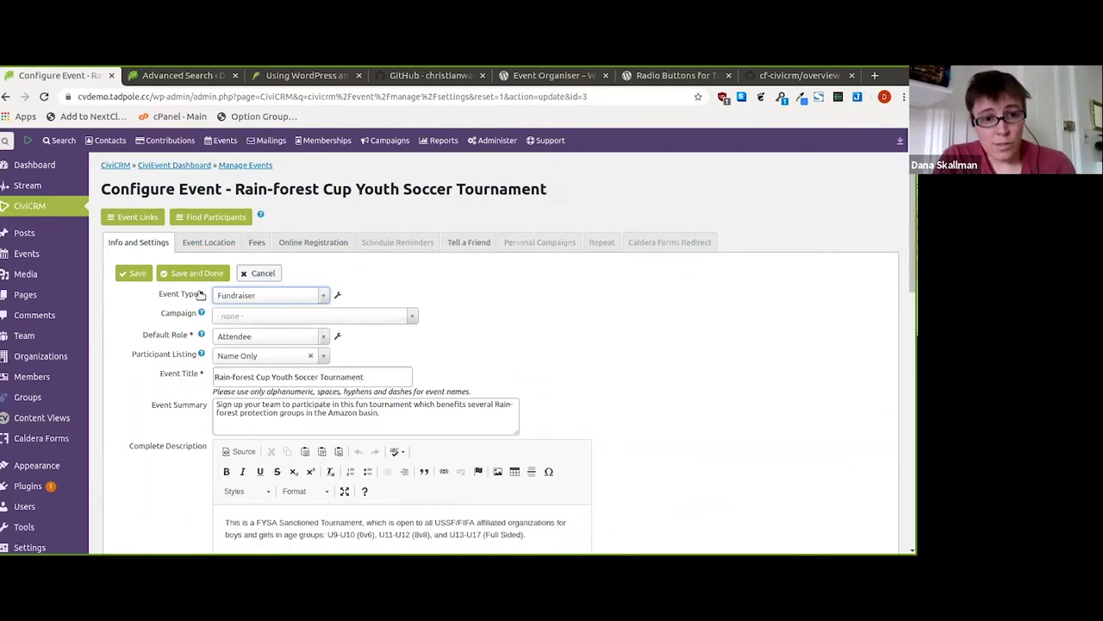
left_click(257, 241)
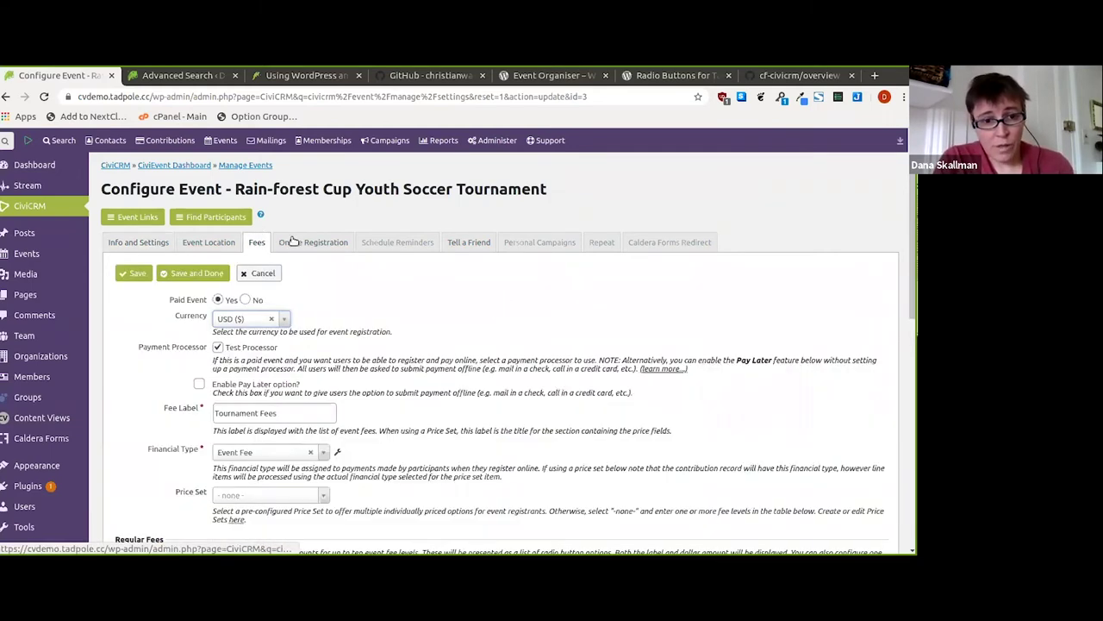
left_click(310, 242)
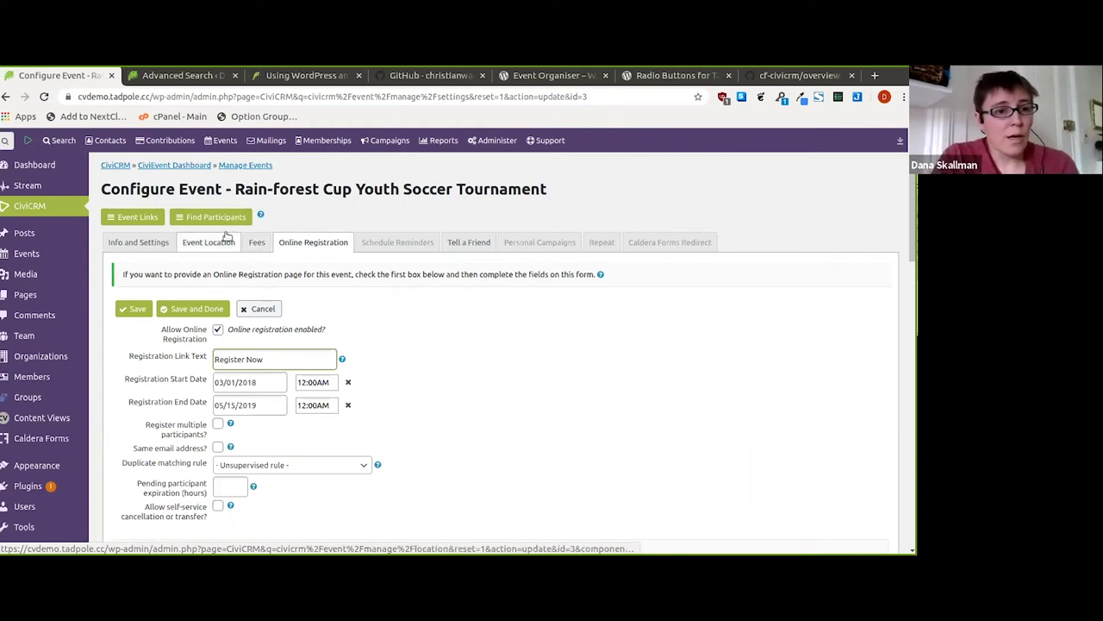
- Open the list of all events in a new browser tab and go from there to the public site
right_click(101, 258)
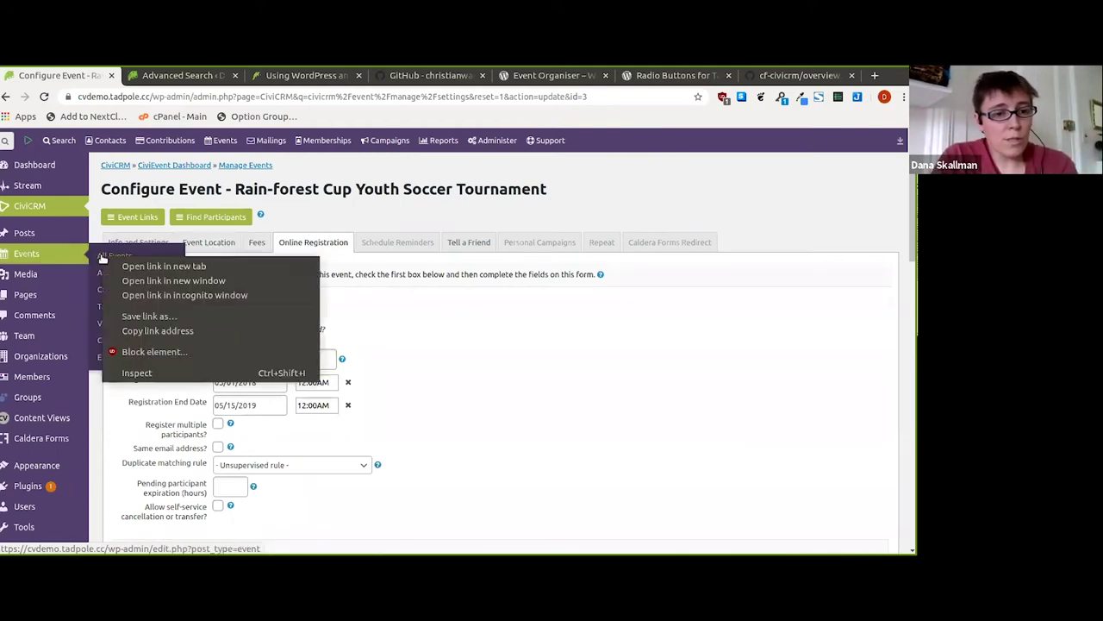
left_click(126, 268)
left_click(156, 76)
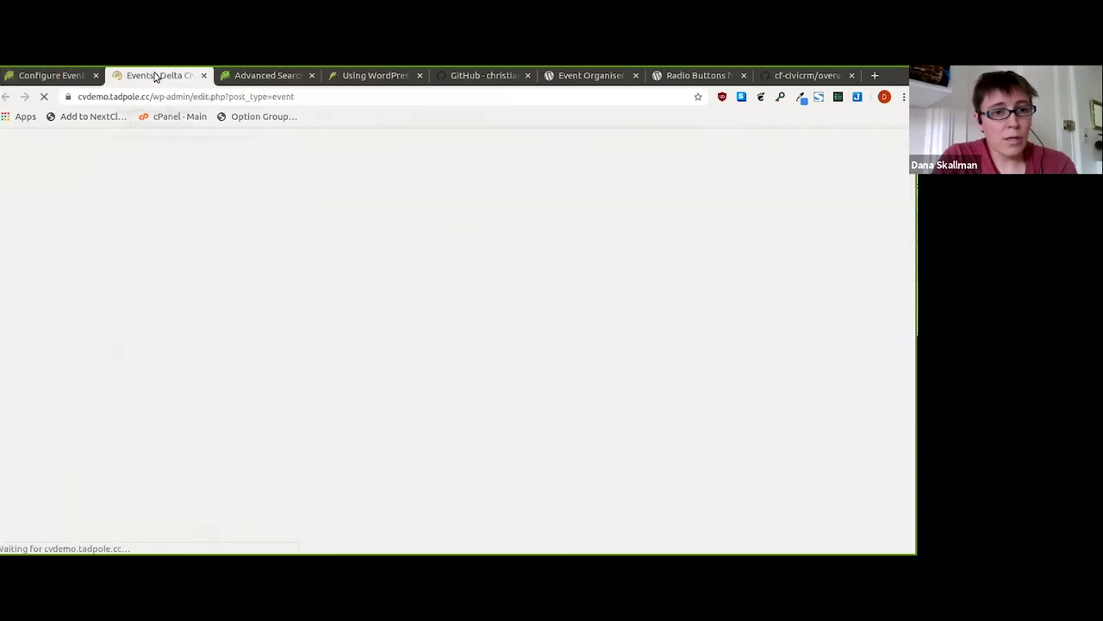
mouse_move(133, 139)
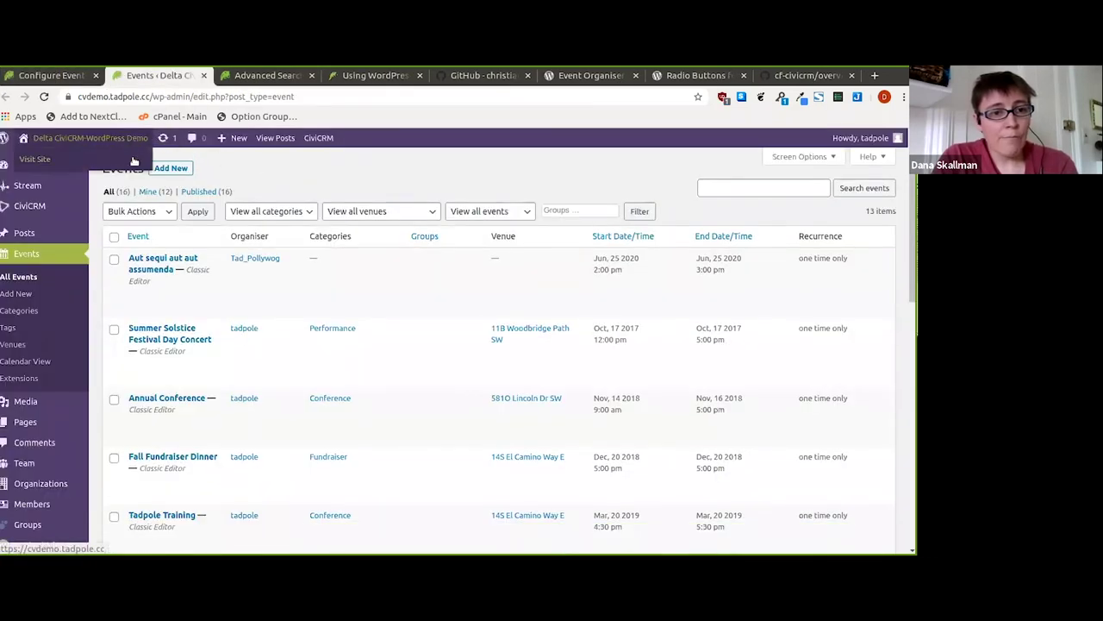
left_click(133, 164)
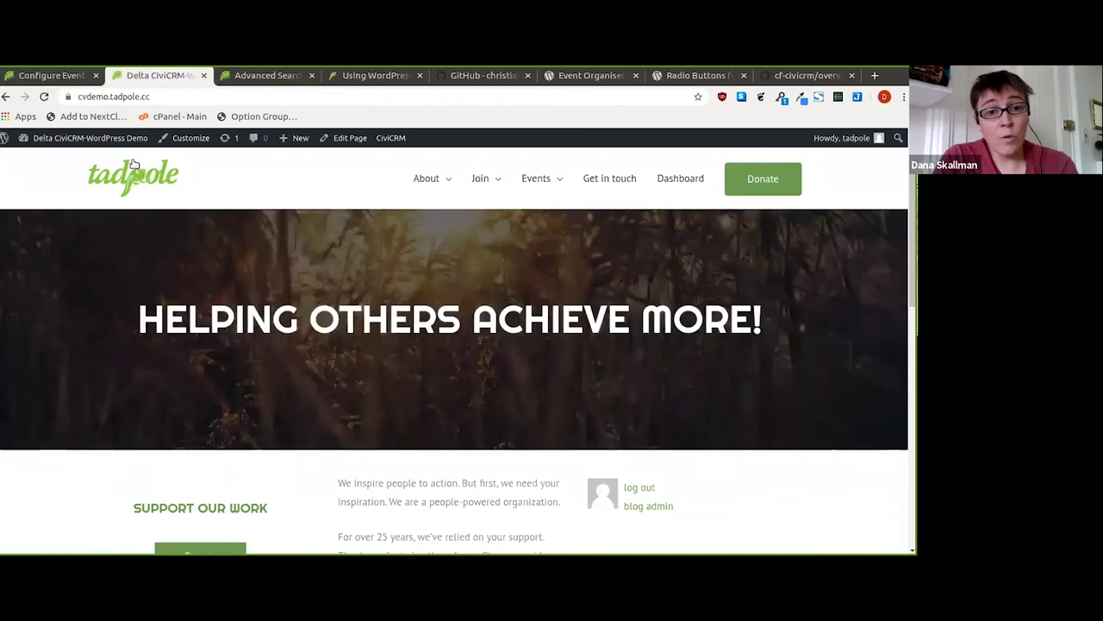
- Open the public site's upcoming events listing and view the full Using Mailings Workshop event
mouse_move(539, 186)
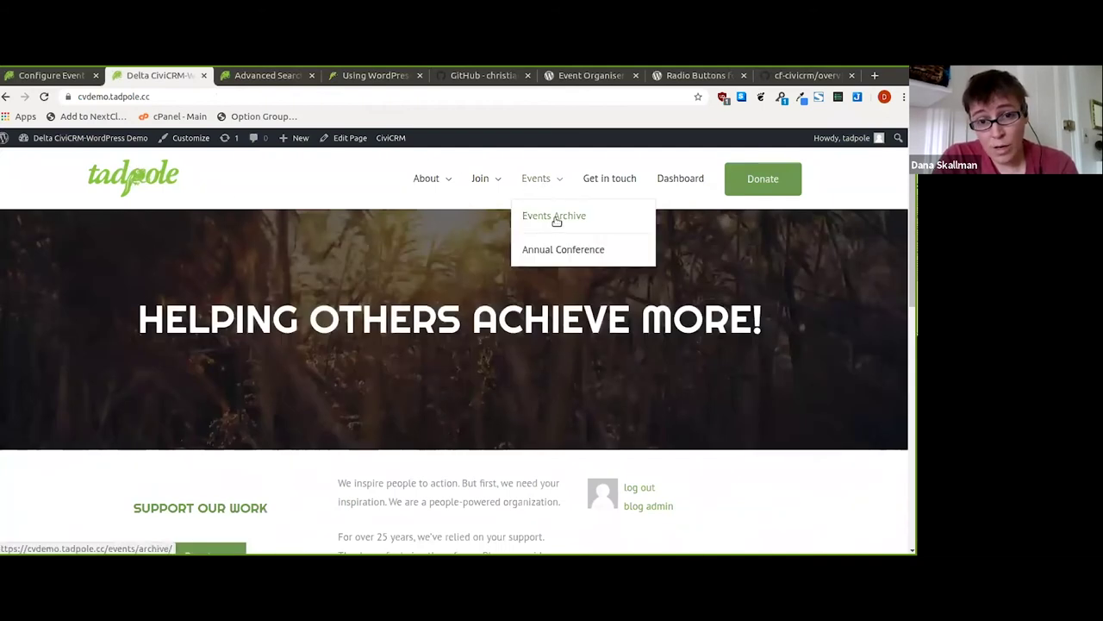
left_click(556, 219)
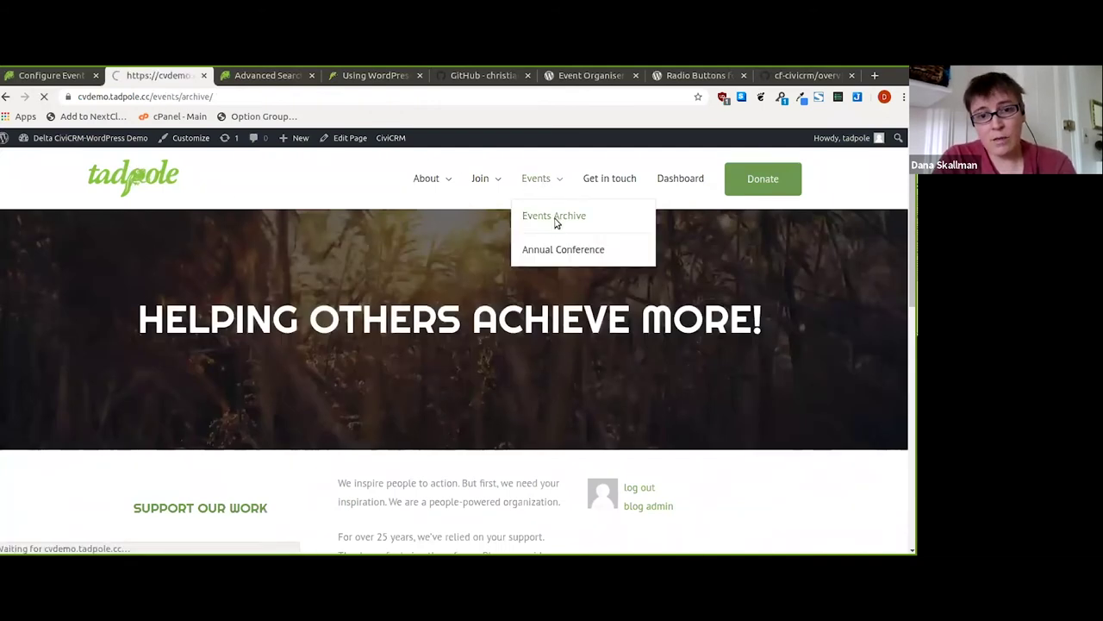
left_click(539, 180)
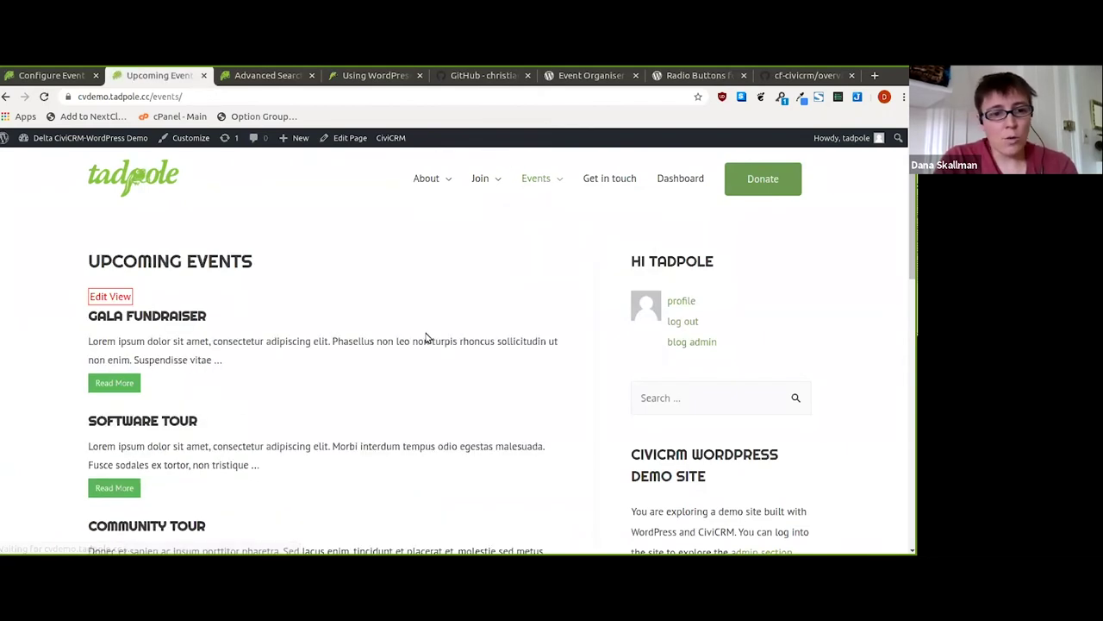
scroll(425, 337, "down", 1)
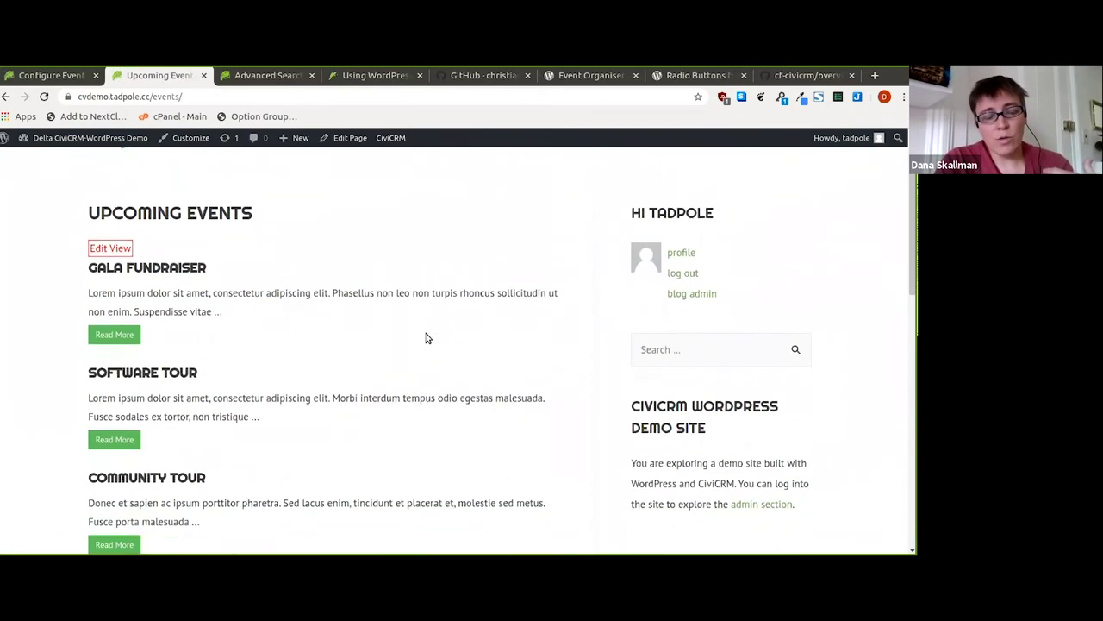
scroll(426, 337, "down", 1)
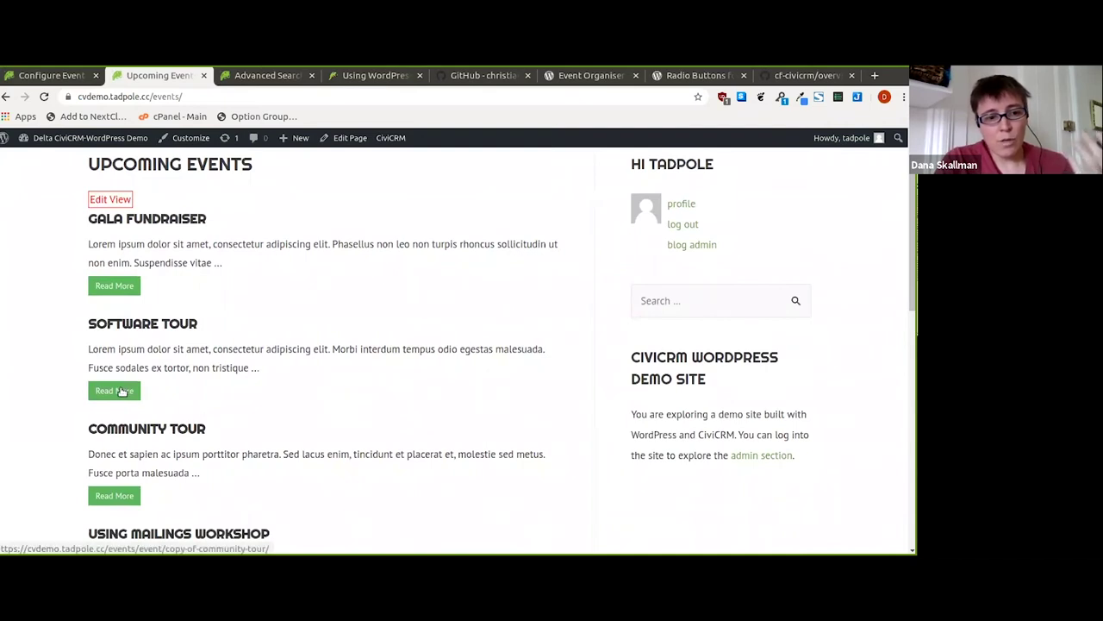
scroll(121, 392, "down", 3)
left_click(118, 455)
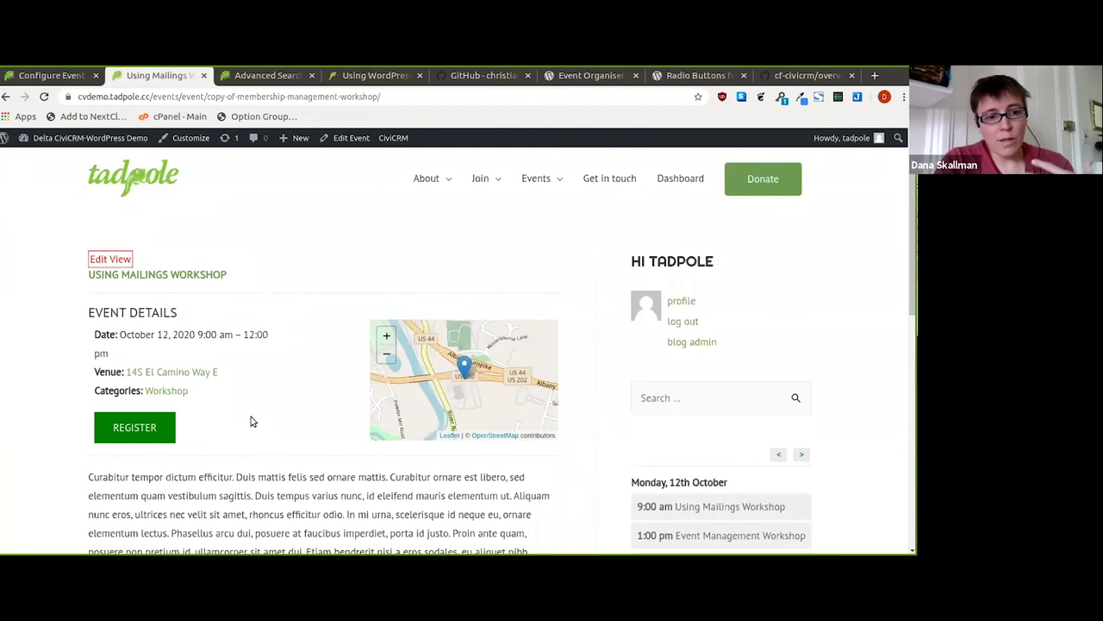
- Read through the workshop's event page and open its registration form to inspect the fields
scroll(251, 419, "down", 3)
scroll(251, 420, "down", 4)
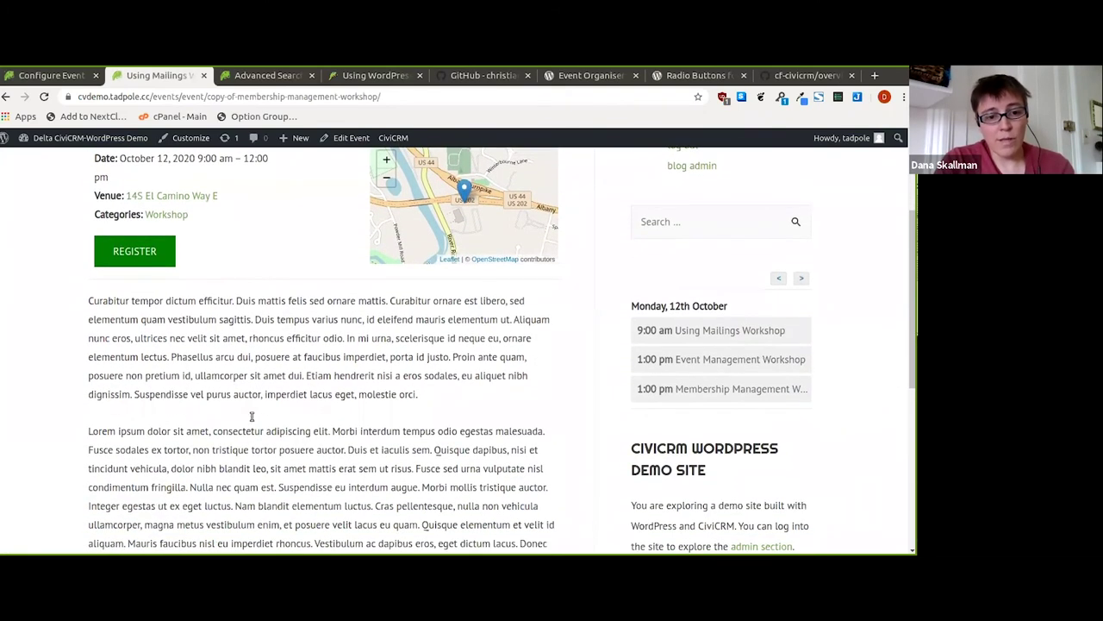
scroll(251, 417, "up", 1)
scroll(250, 417, "up", 4)
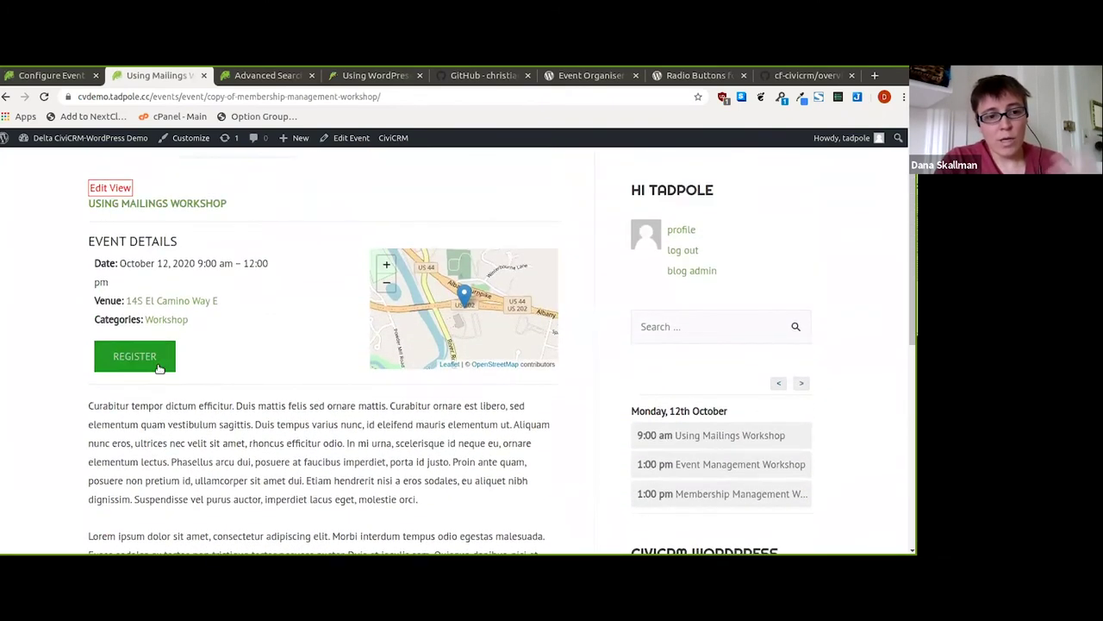
left_click(146, 359)
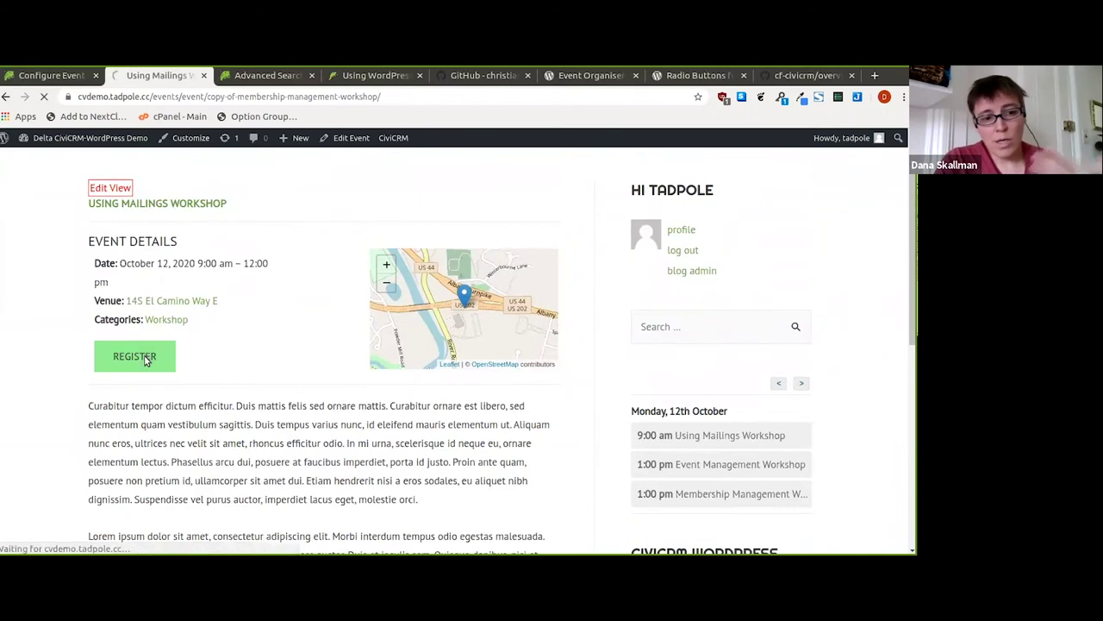
scroll(147, 360, "down", 1)
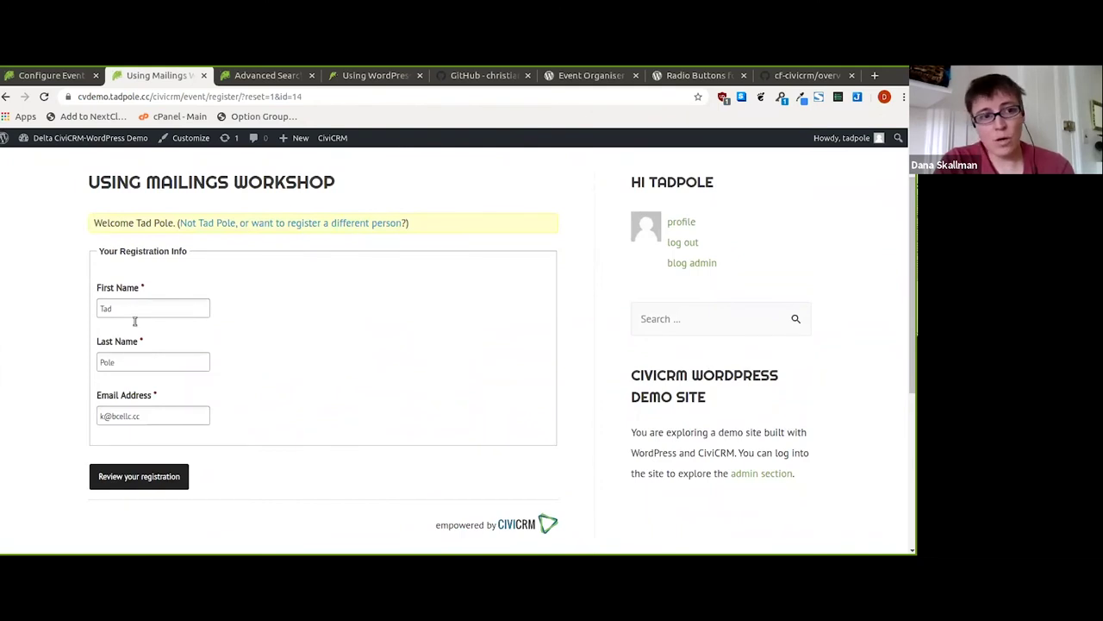
- Return to the upcoming events listing, then switch to the civicrm-event-organiser repository page on GitHub
left_click(5, 97)
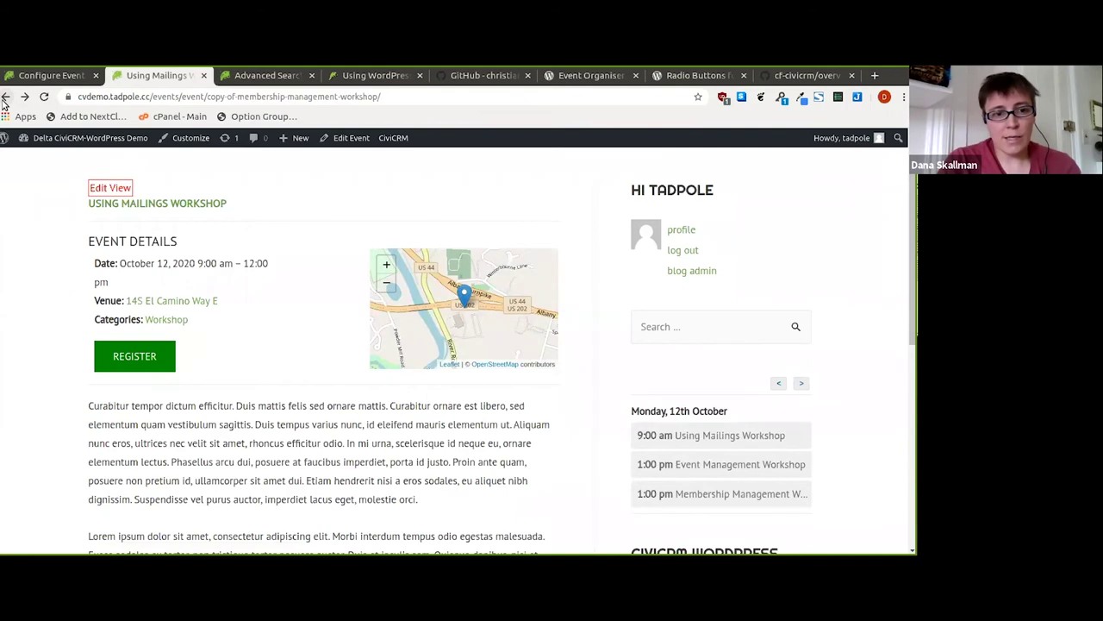
left_click(5, 97)
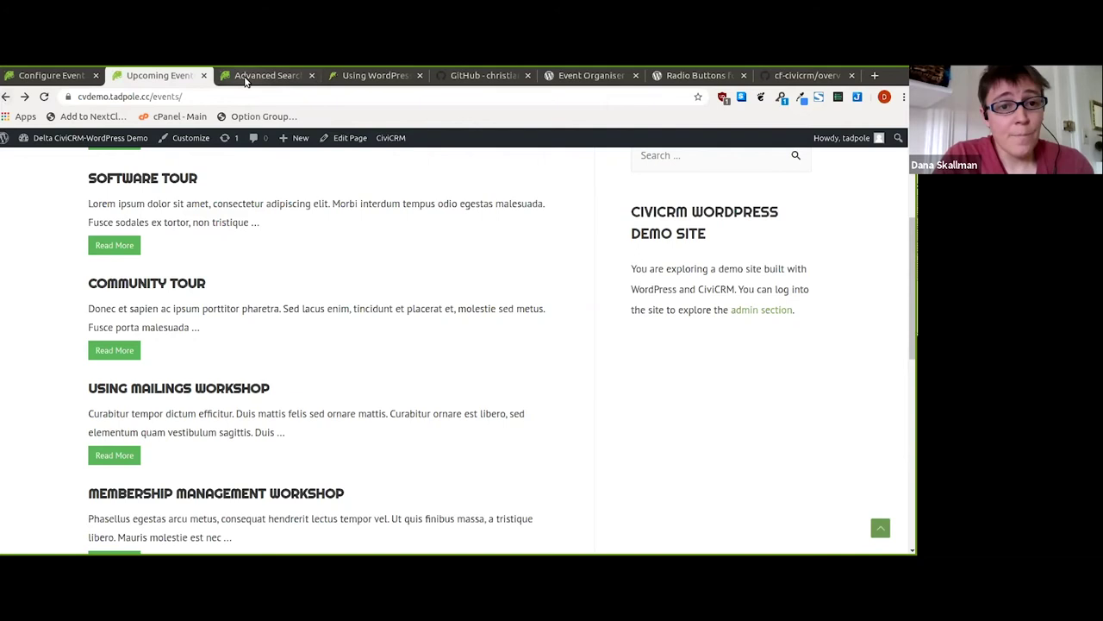
left_click(483, 76)
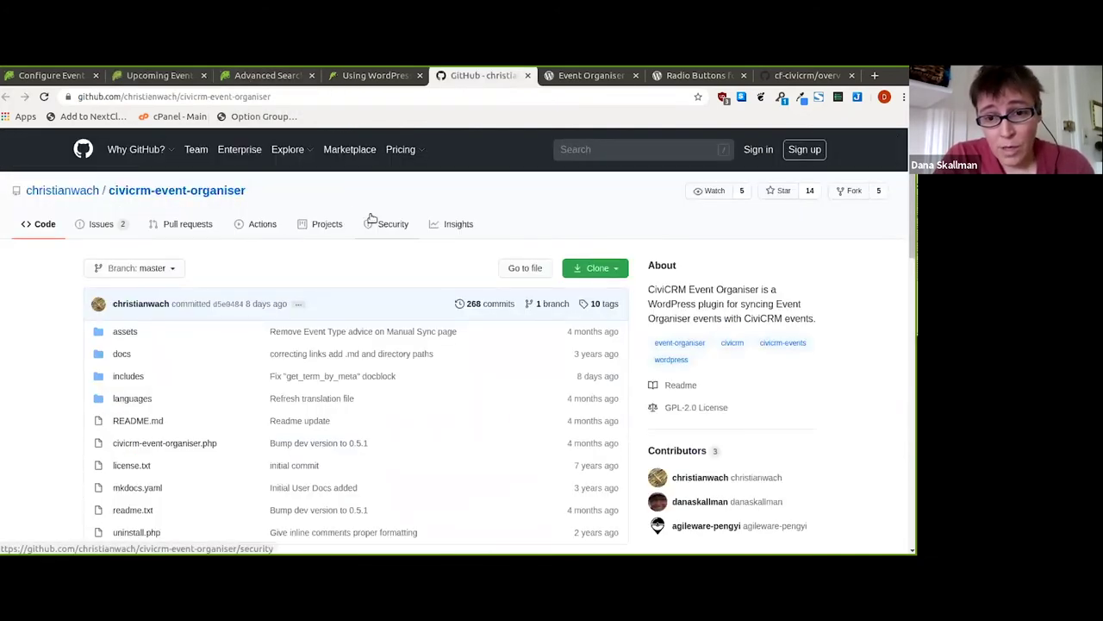
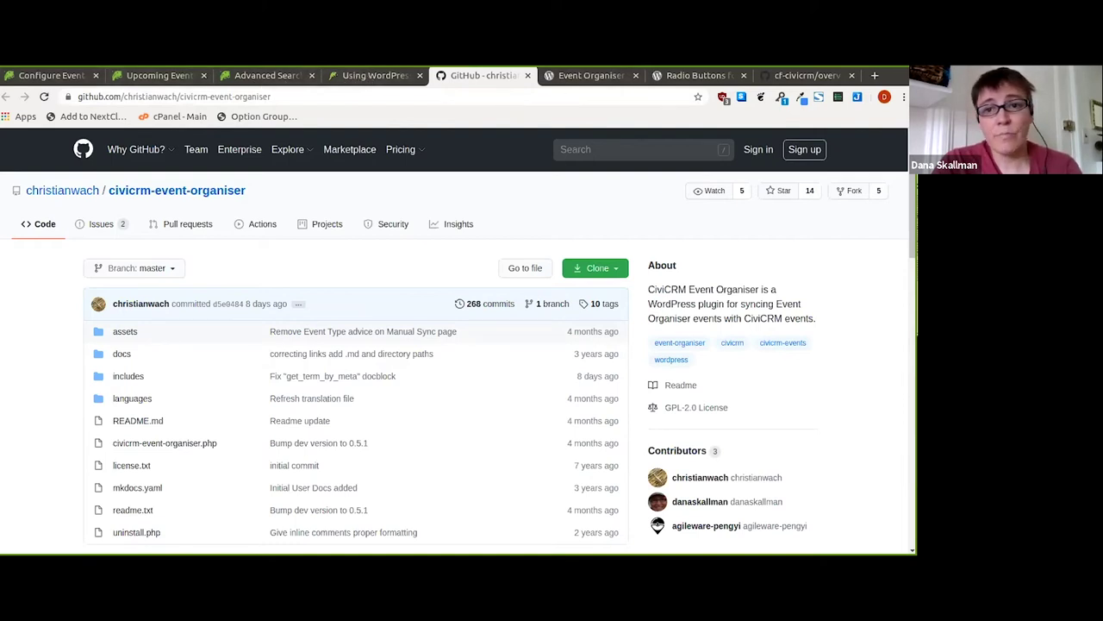
- Go through the Using WordPress and CiviCRM slideshow to the Agenda Overview and highlight the Caldera Forms CiviCRM Redirect entry
left_click(388, 76)
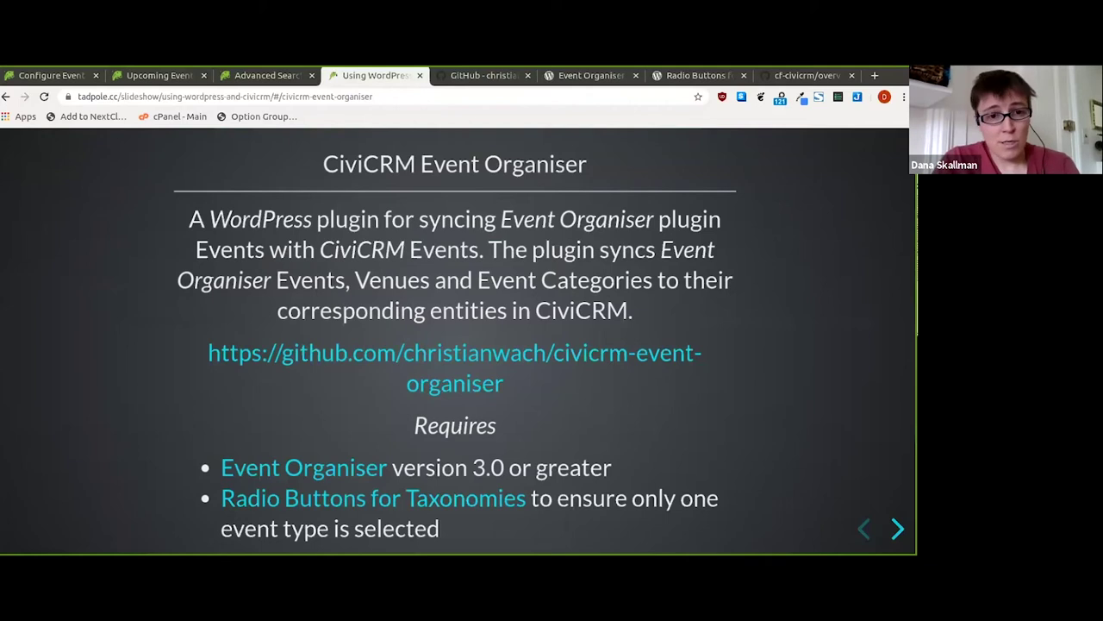
key("Right")
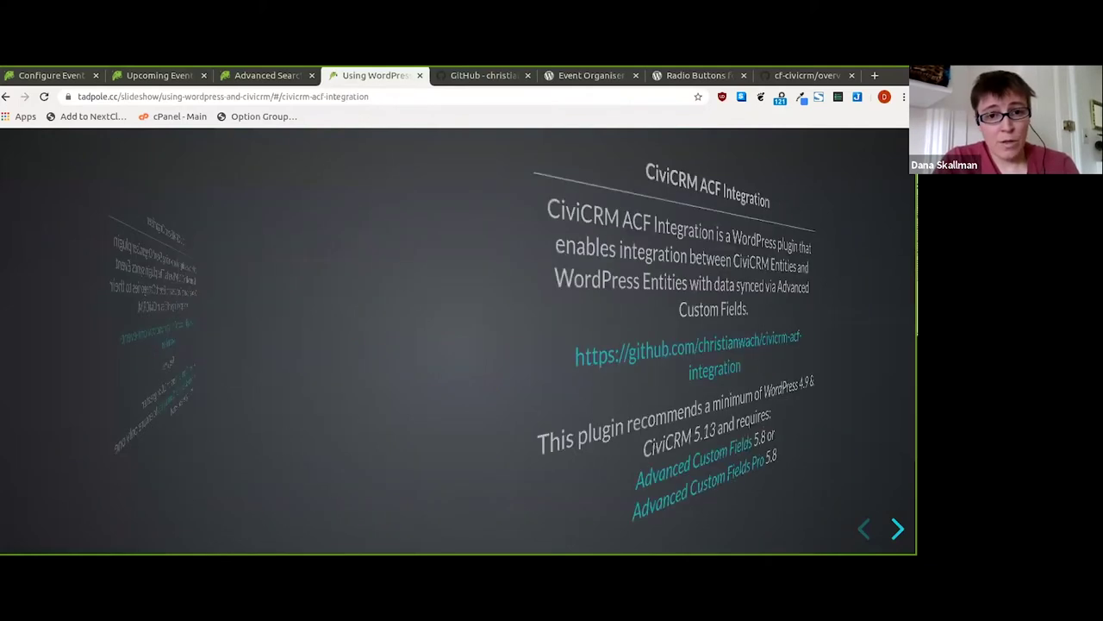
key("Left")
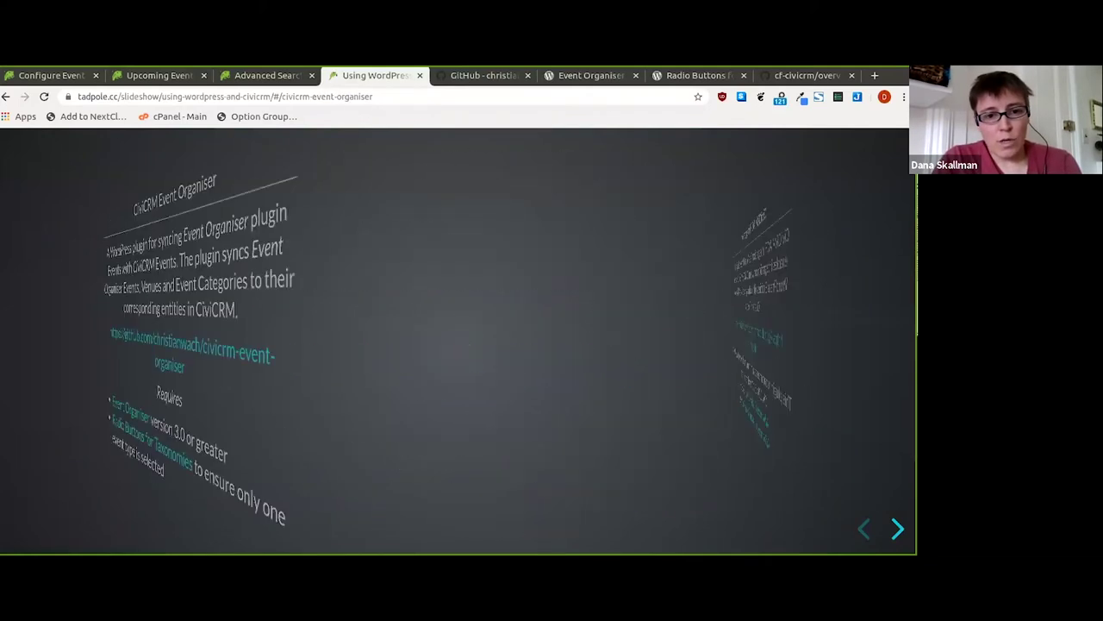
key("Right")
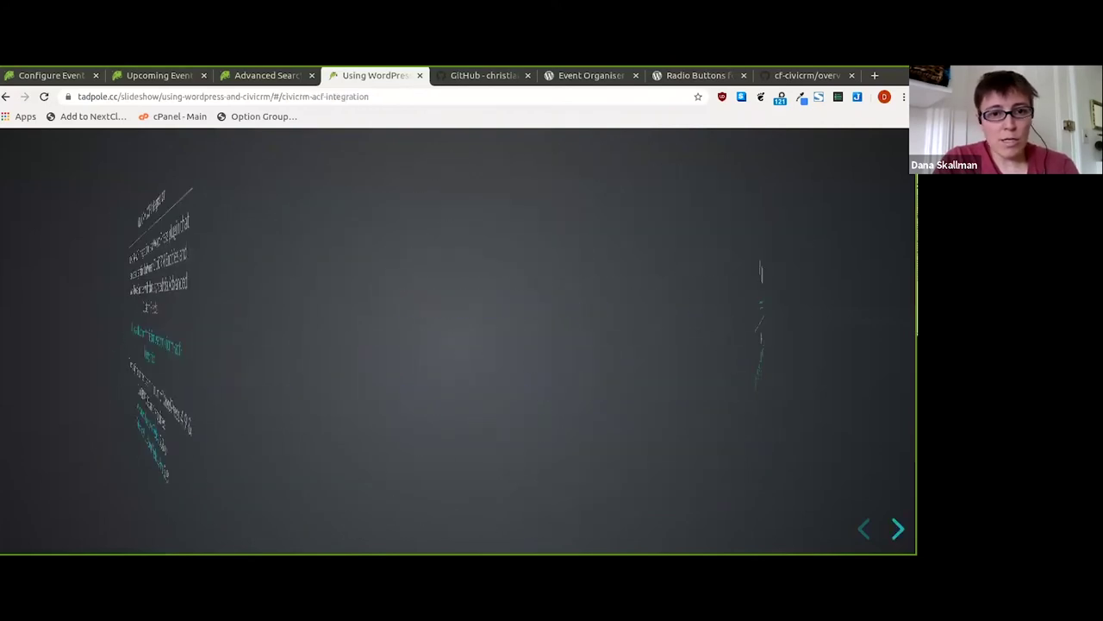
key("Right")
key("Right")
key("Left")
key("Left")
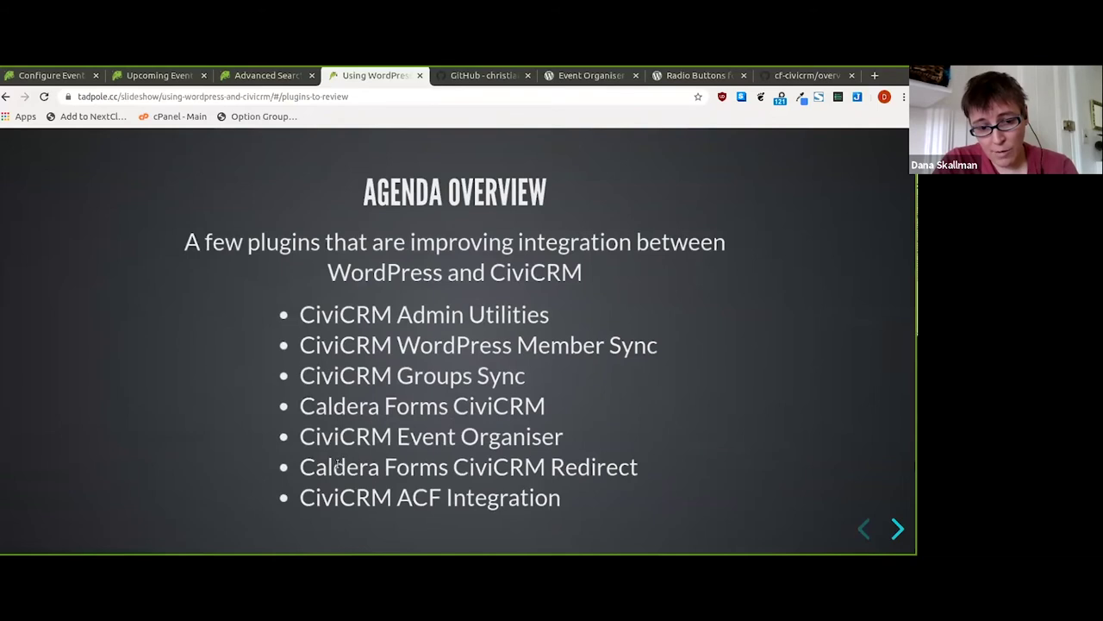
left_click_drag(311, 463, 640, 470)
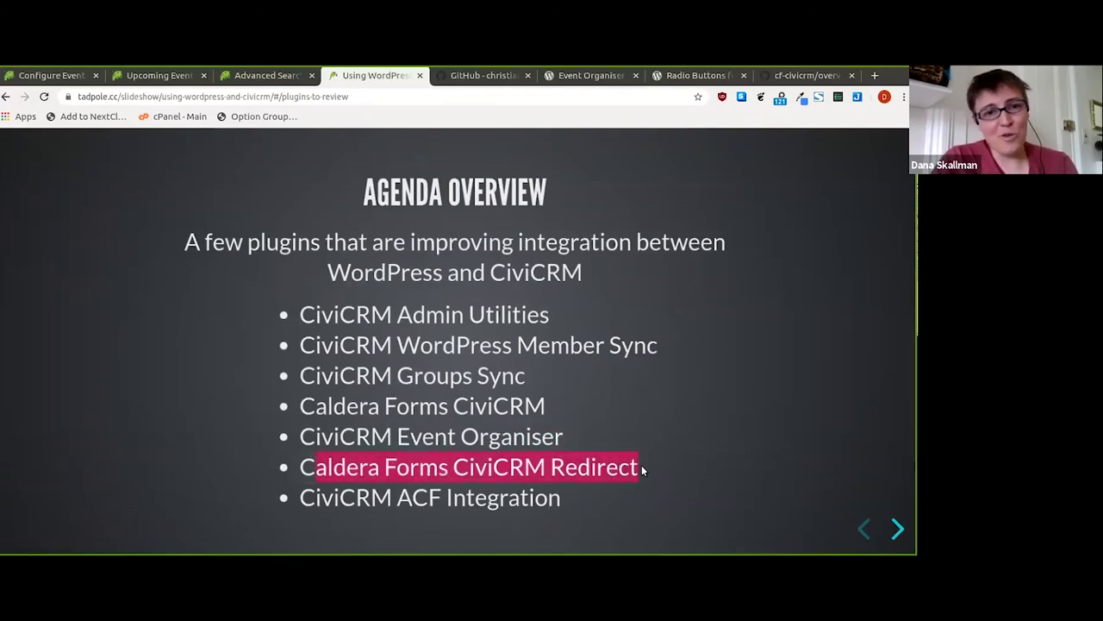
left_click(641, 469)
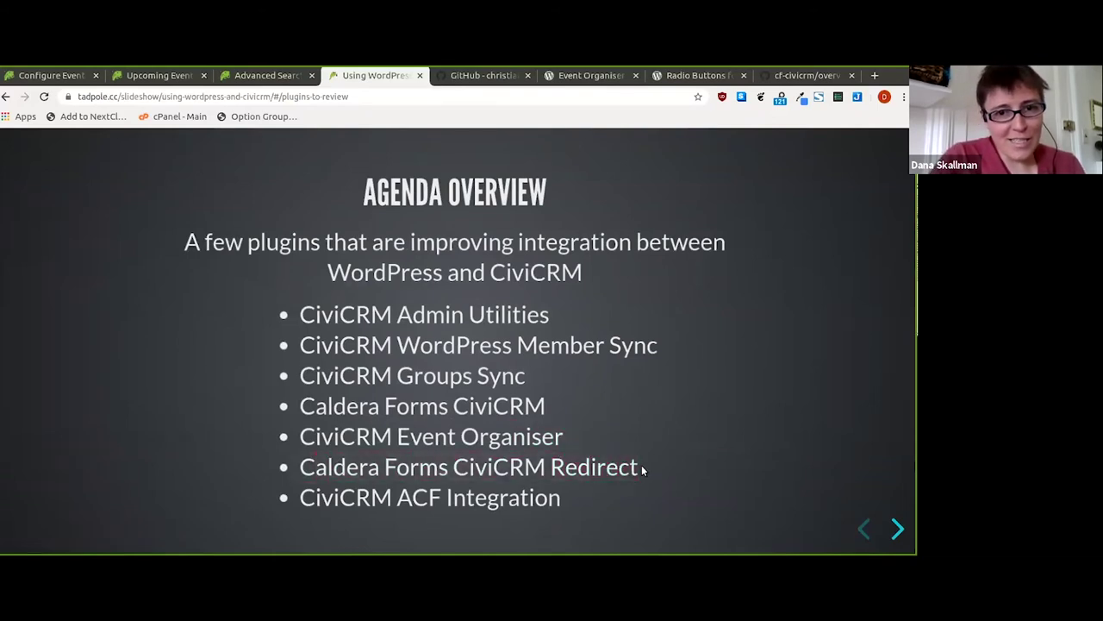
- Switch to the civicrm-event-organiser repository on GitHub and search it for "civicrm redirect"
left_click(475, 77)
left_click(584, 150)
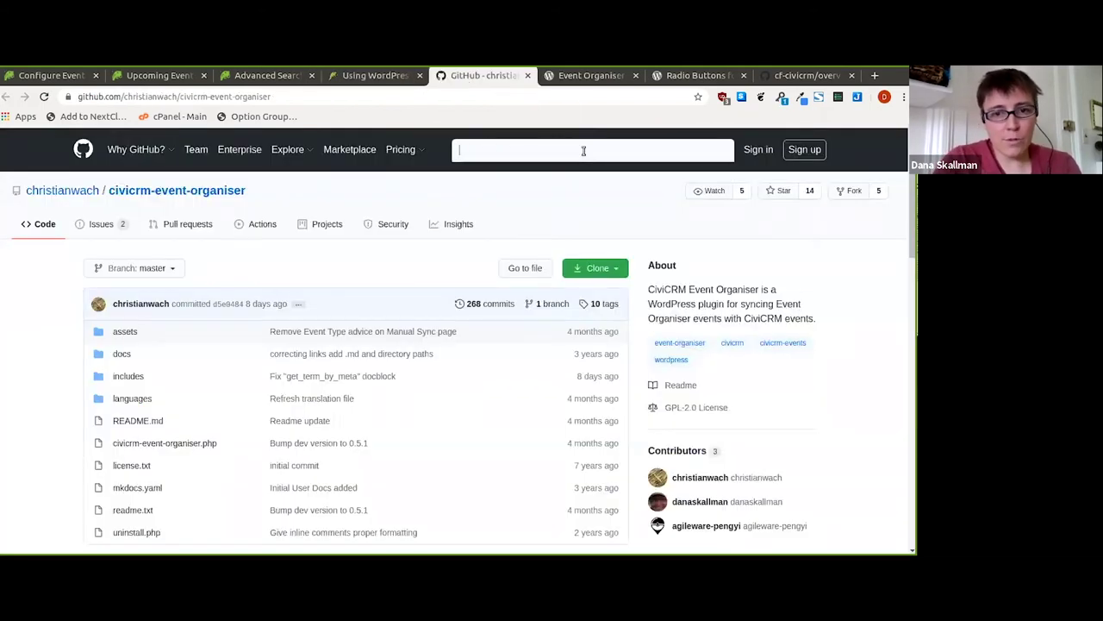
type("civicrm ")
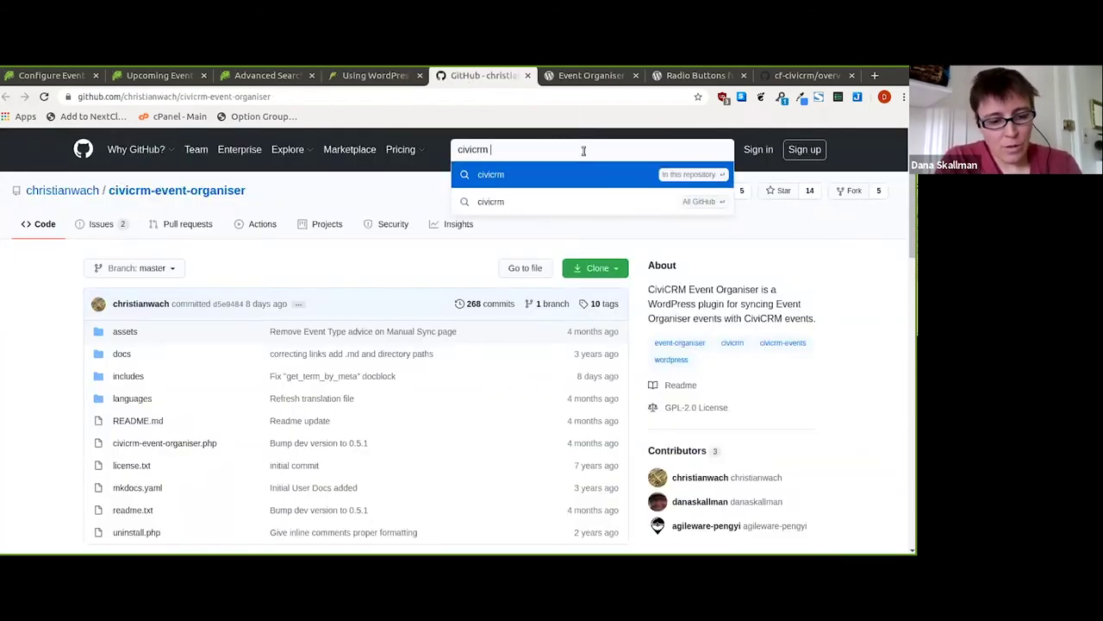
type("redirecr")
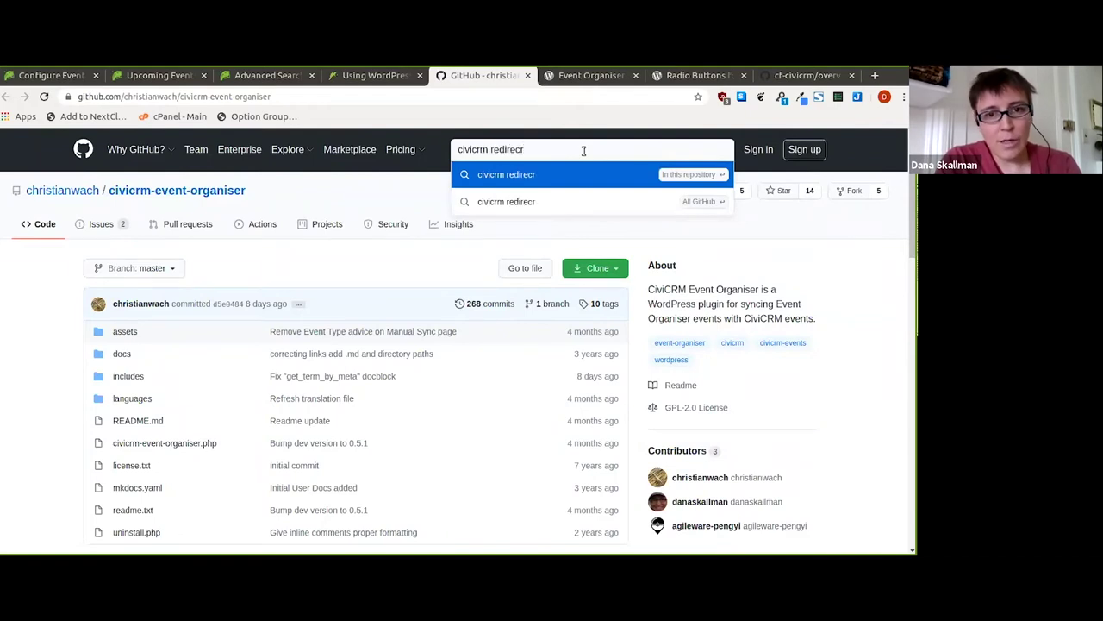
key("Return")
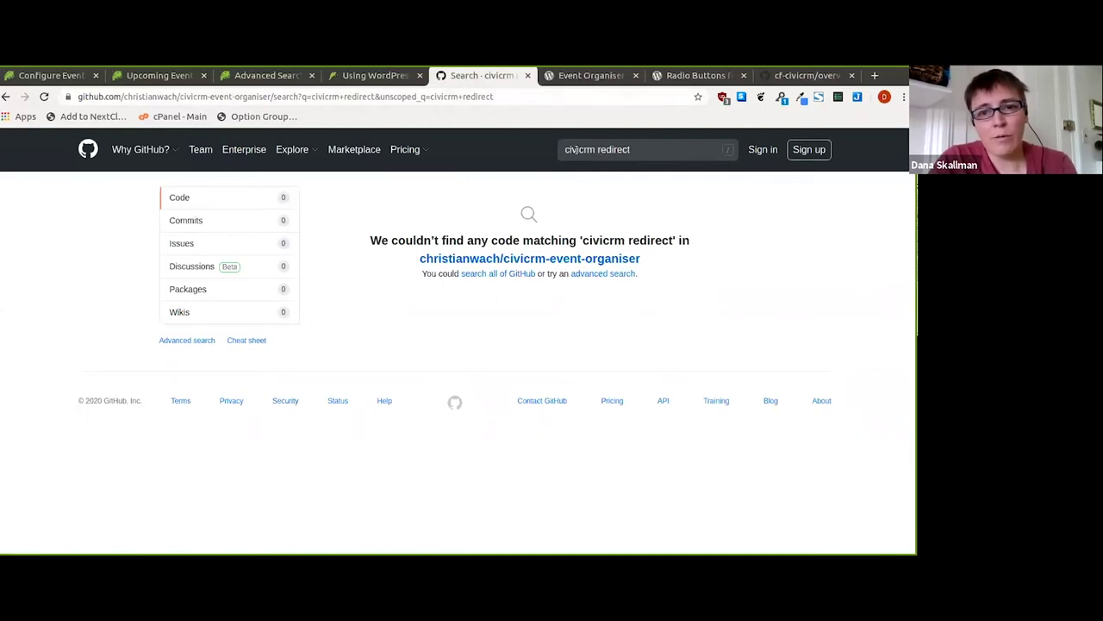
- Change the repository search query to "Caldera redirect" and run it
double_click(575, 149)
key("Home")
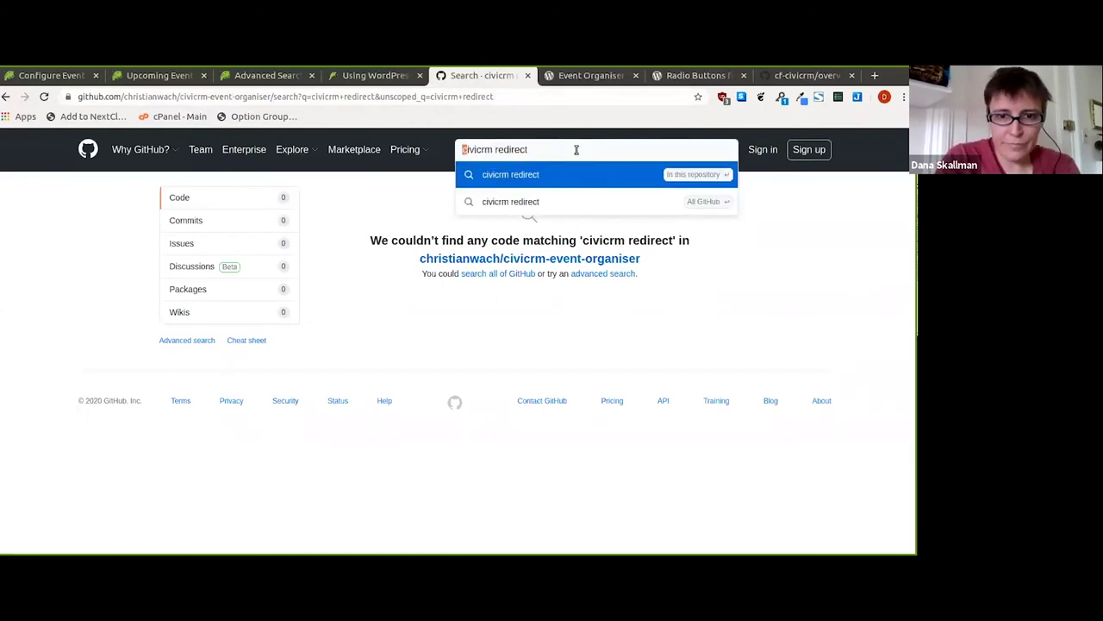
type("Caldera")
key("Return")
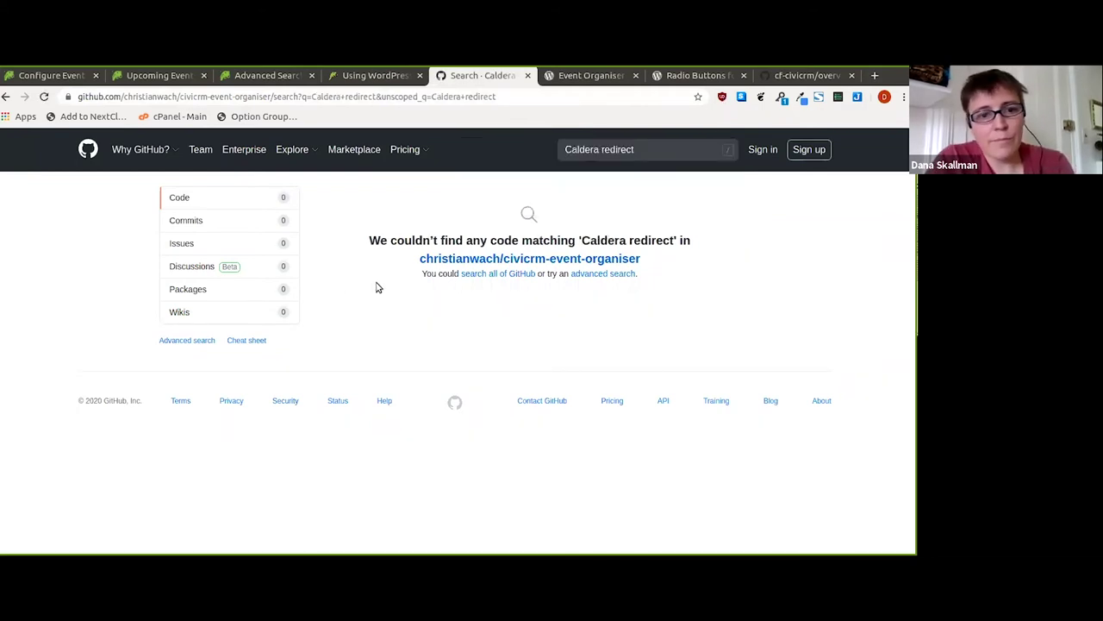
- Return to the WordPress admin of the demo site and open the Caldera Forms CiviCRM Redirect page
left_click(76, 81)
left_click(139, 79)
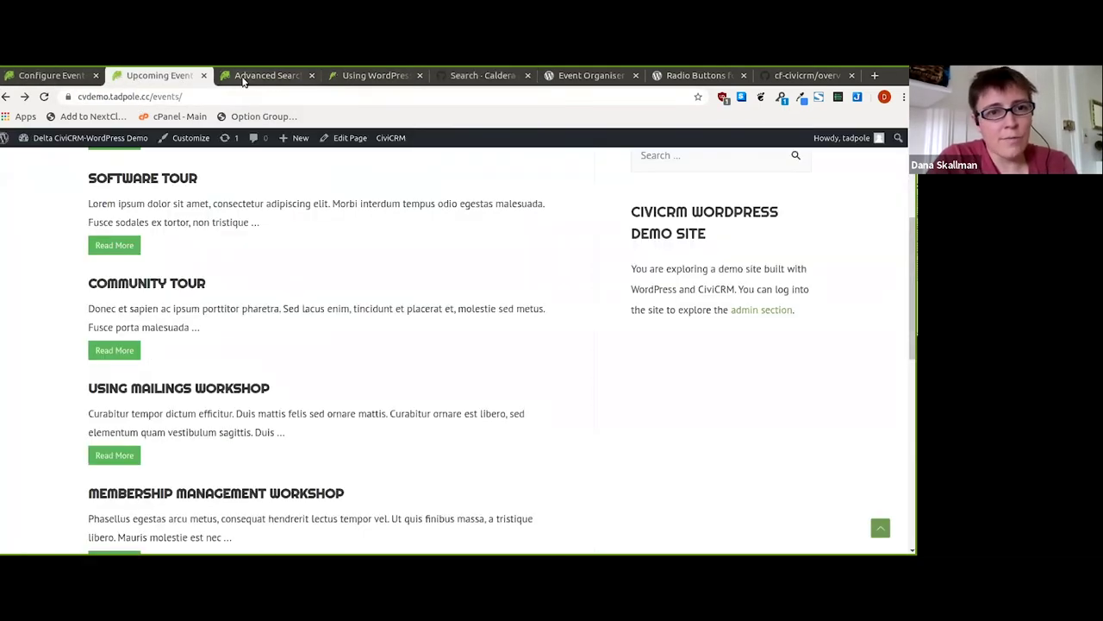
left_click(60, 76)
mouse_move(67, 442)
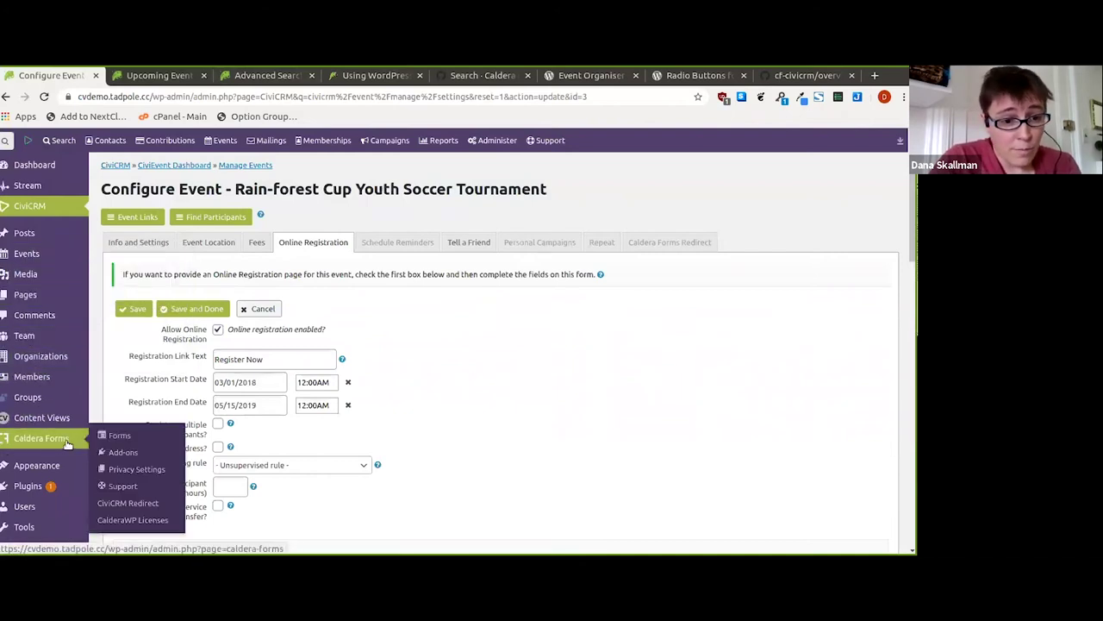
left_click(129, 503)
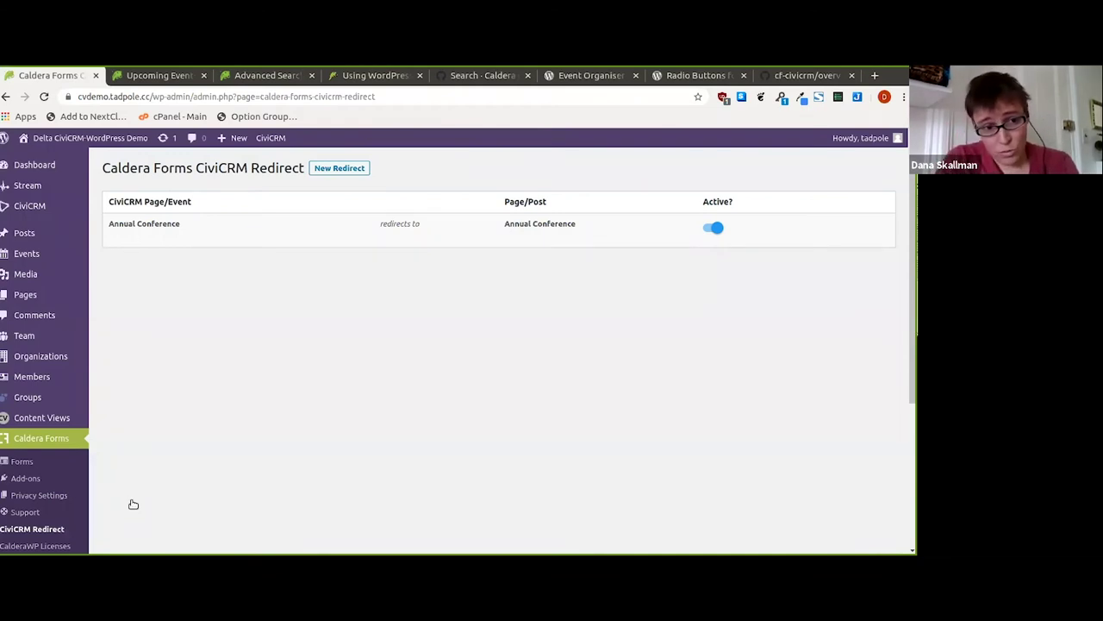
- Inspect the new redirect form's event or contribution source and target post choices, and the existing Annual Conference redirect, without saving
left_click(362, 169)
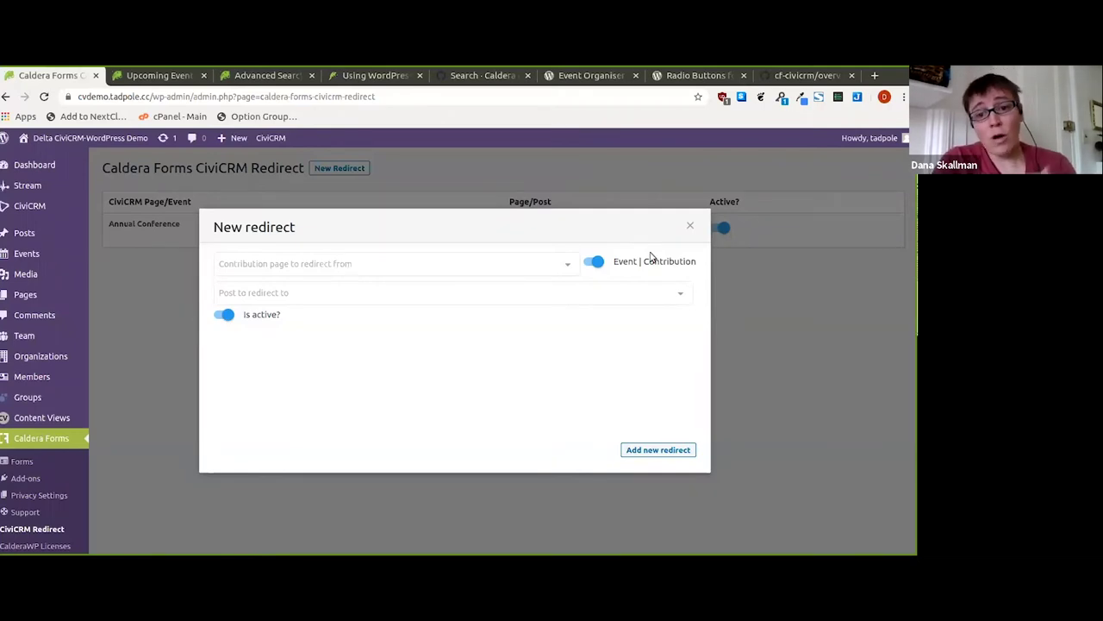
left_click(675, 264)
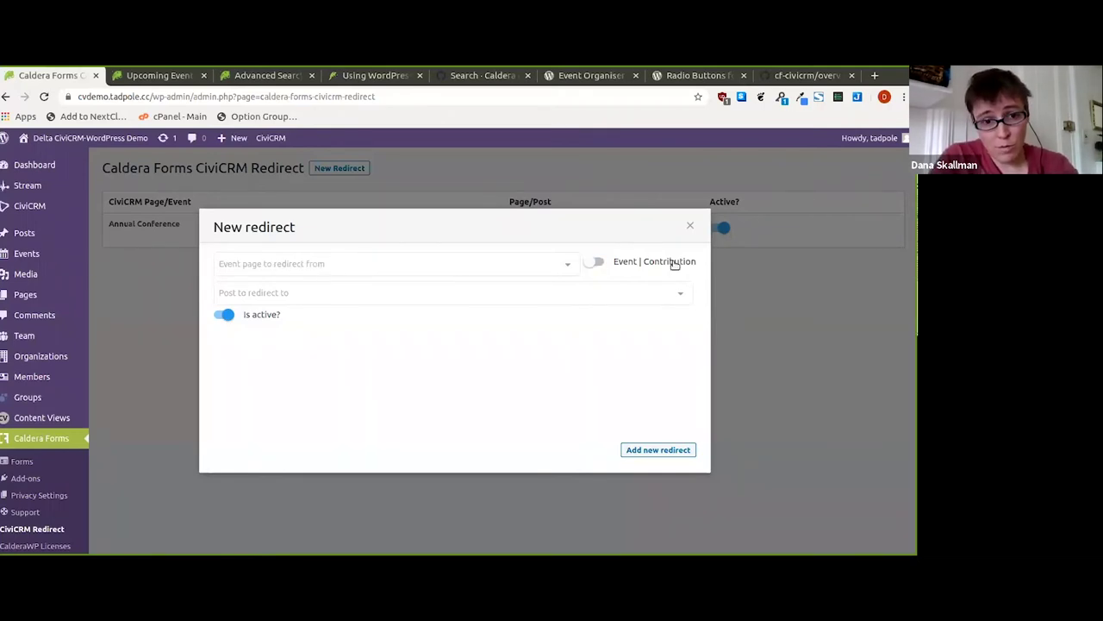
left_click(675, 264)
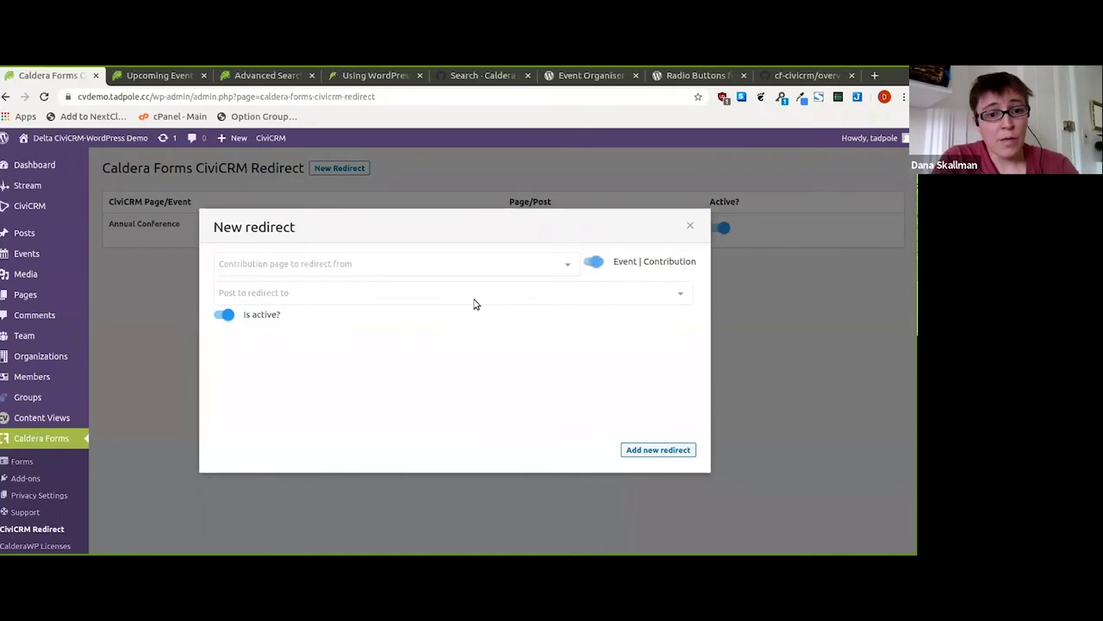
left_click(433, 262)
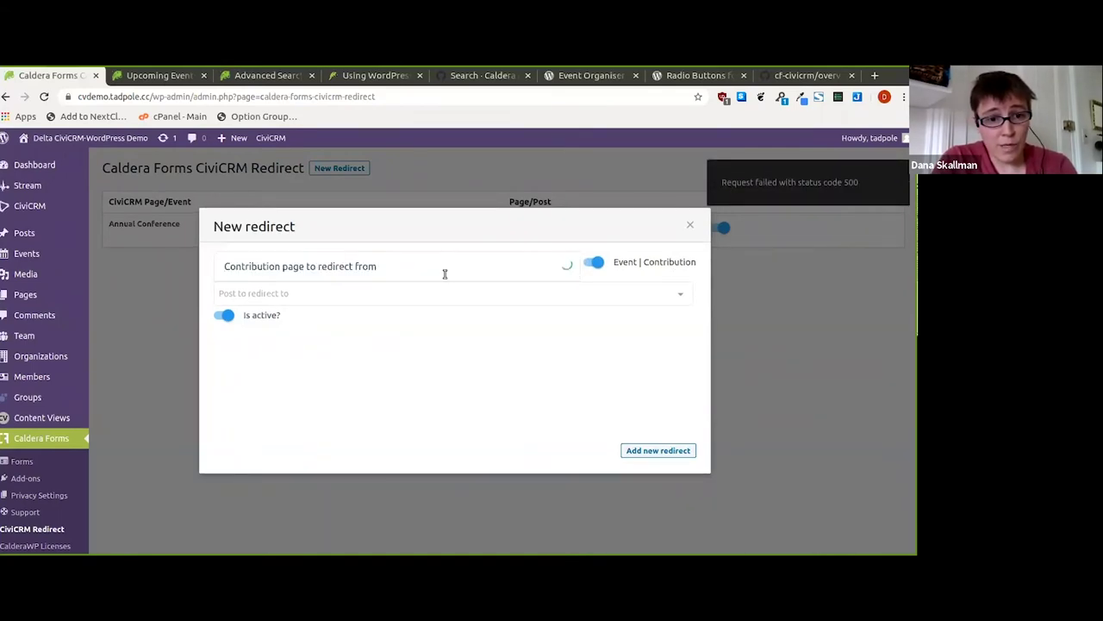
left_click(357, 294)
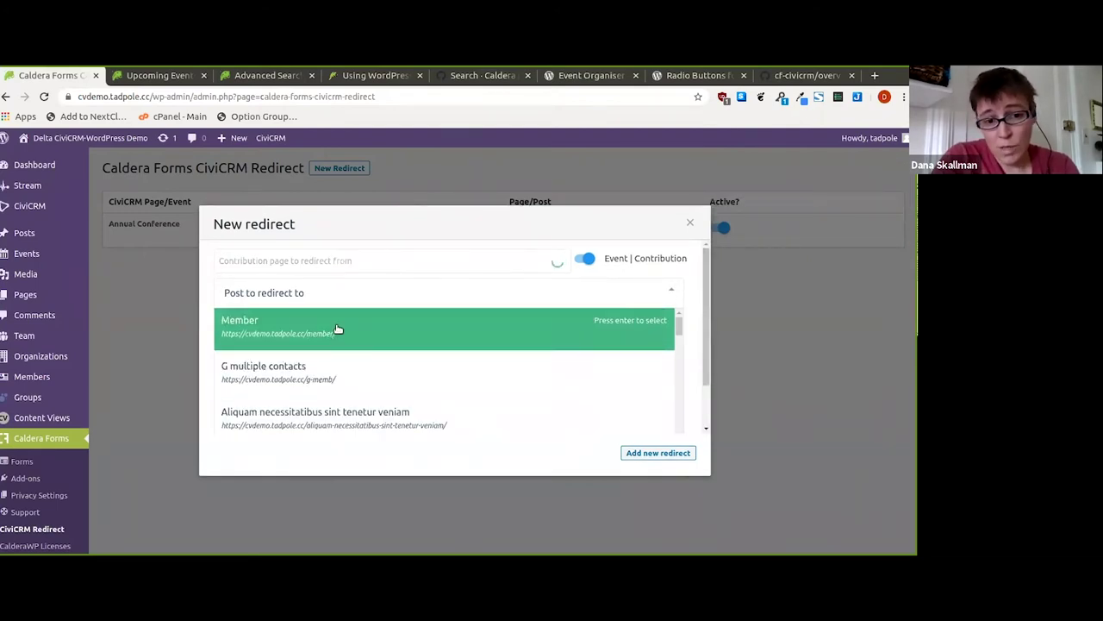
left_click(690, 223)
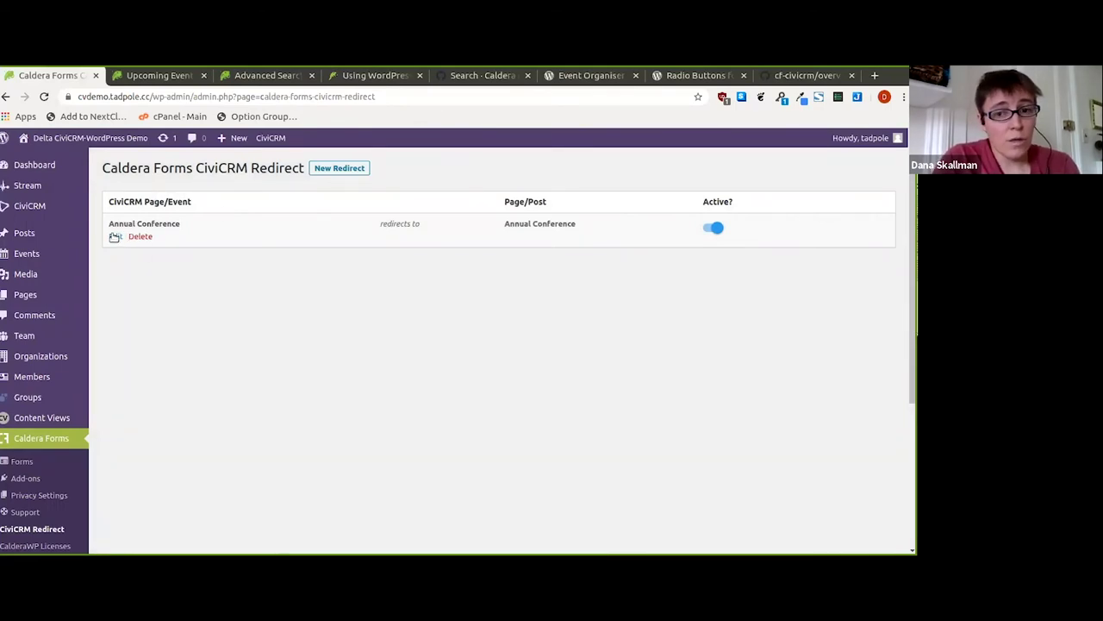
left_click(114, 236)
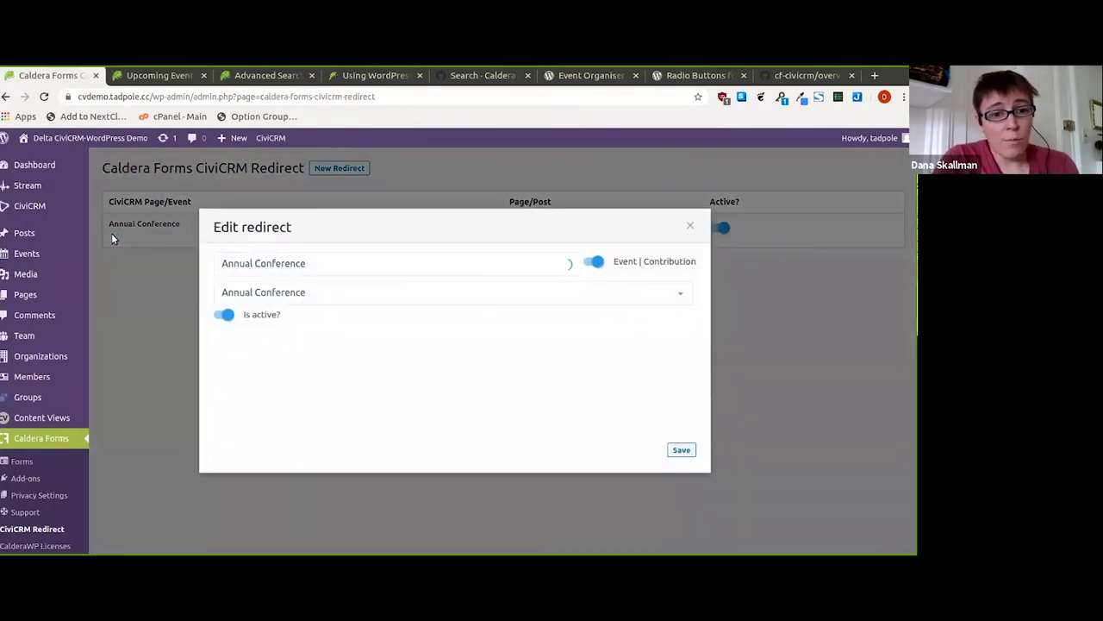
left_click(690, 226)
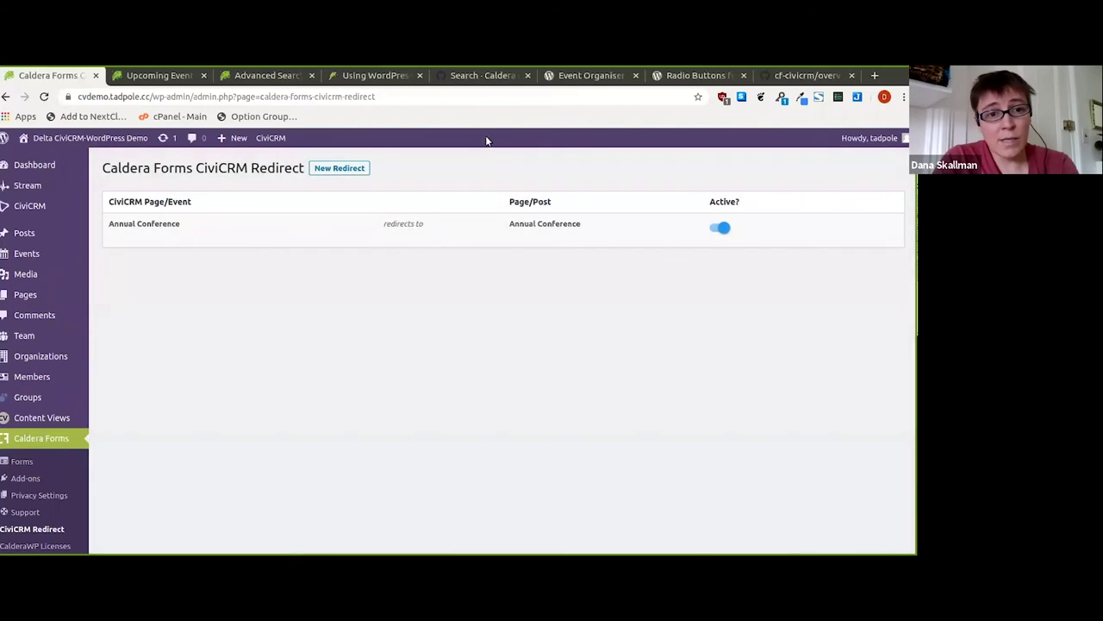
- Open the Annual Conference event from the public upcoming events listing, view its details and follow its registration link
left_click(171, 75)
scroll(257, 303, "down", 1)
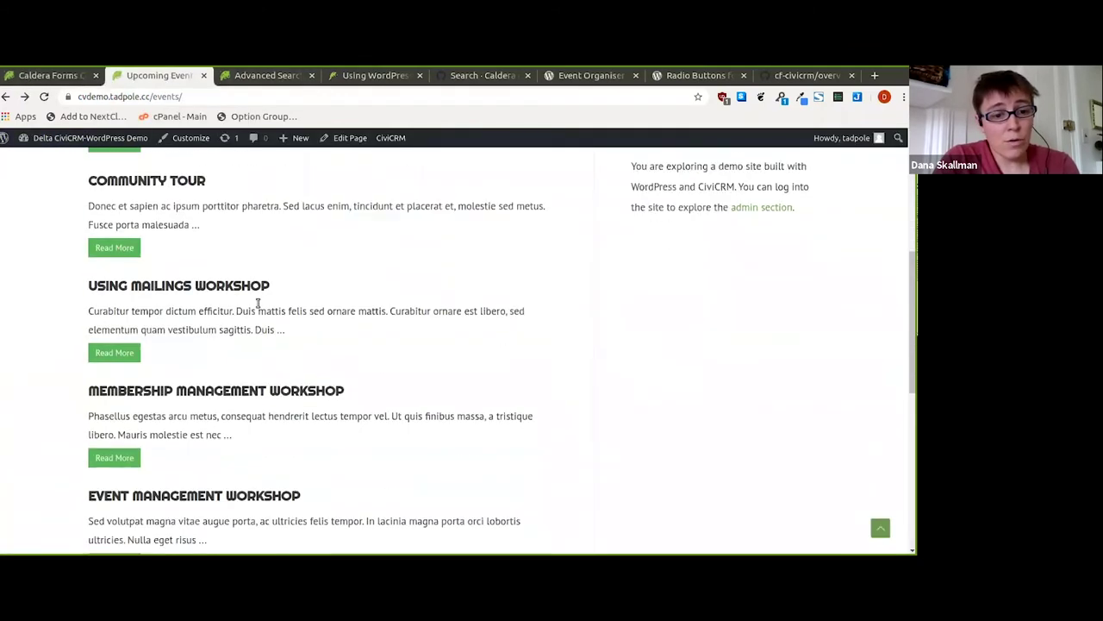
scroll(259, 301, "down", 3)
left_click(120, 419)
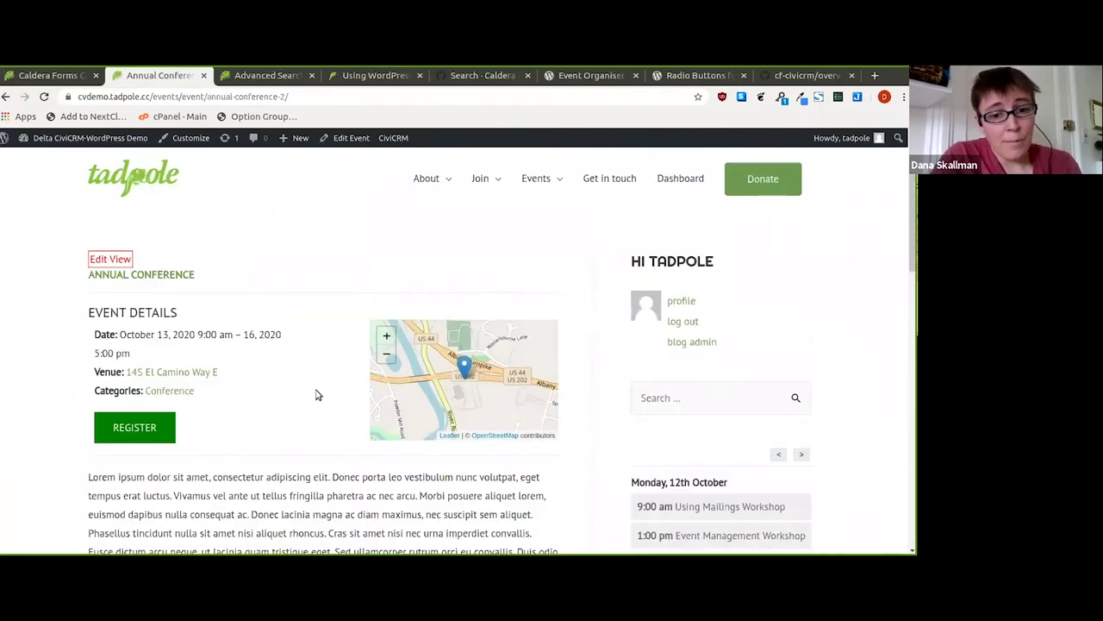
scroll(315, 395, "down", 2)
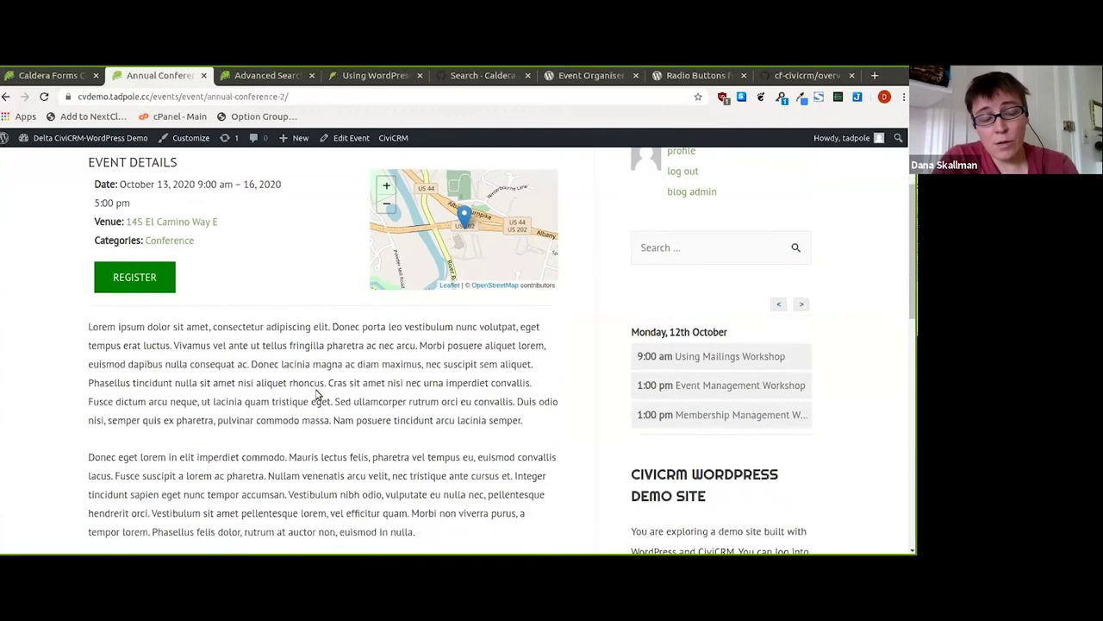
left_click(134, 281)
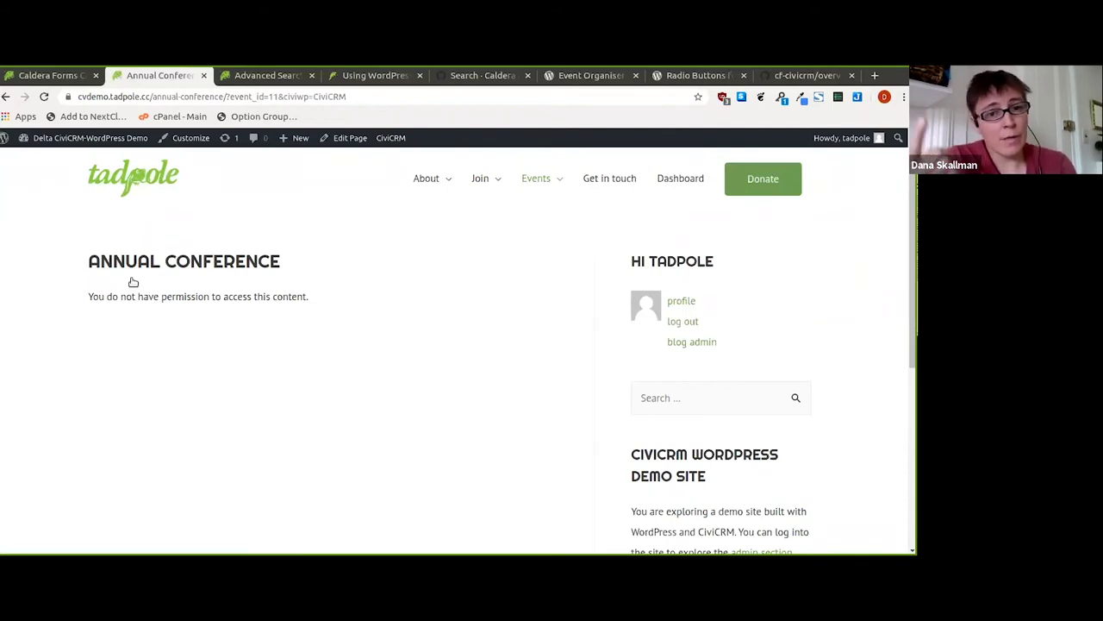
- Go back to the Annual Conference event, edit it in WordPress and open its corresponding CiviCRM event configuration
mouse_move(495, 175)
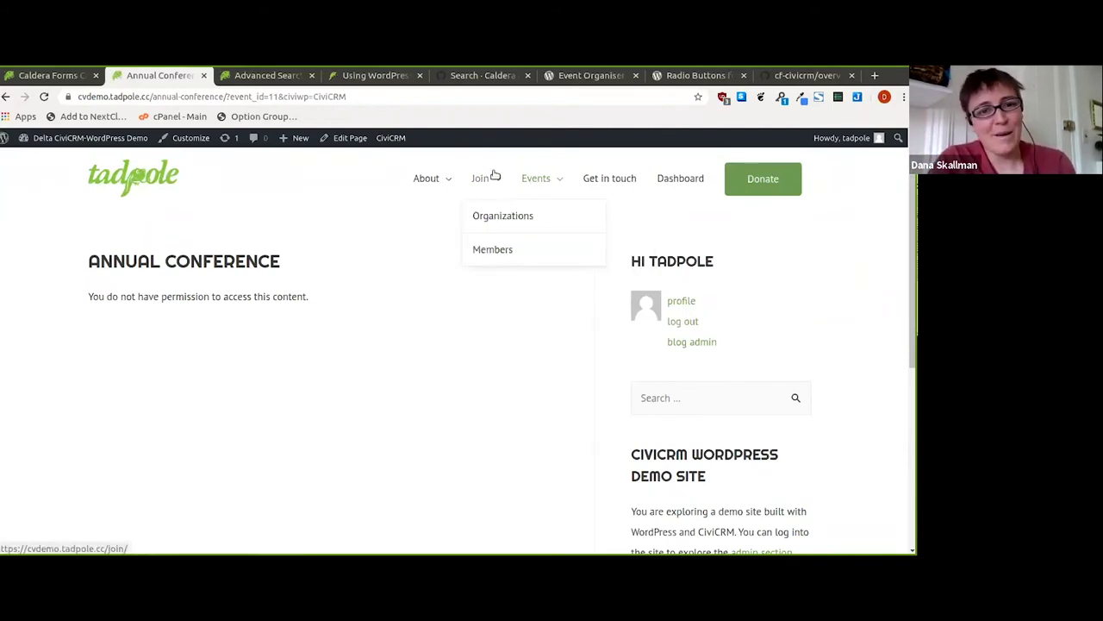
left_click(6, 97)
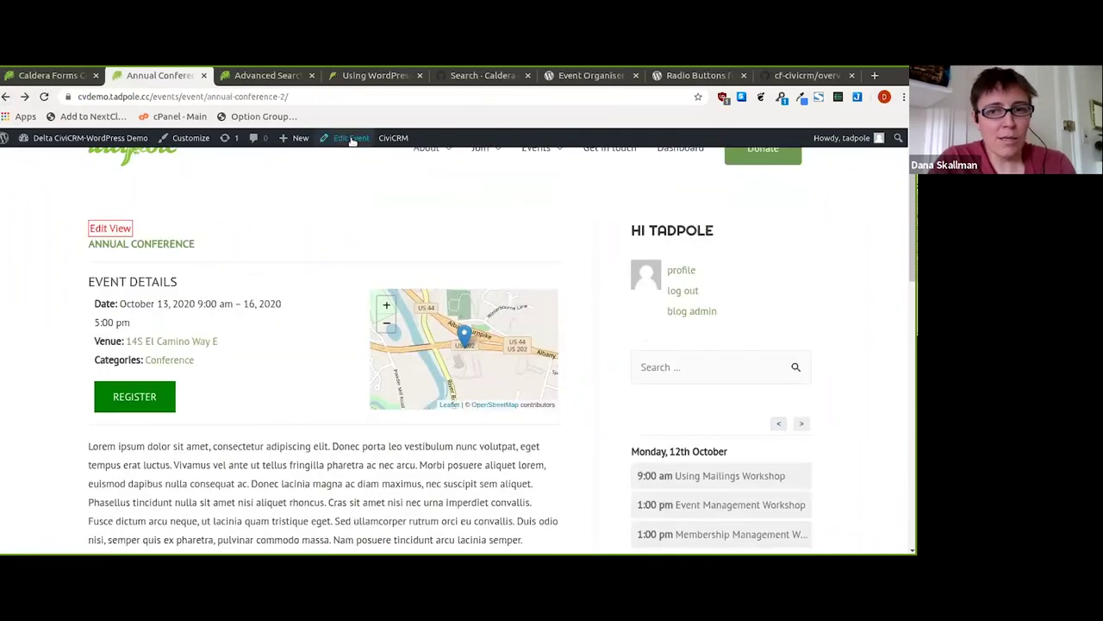
left_click(353, 140)
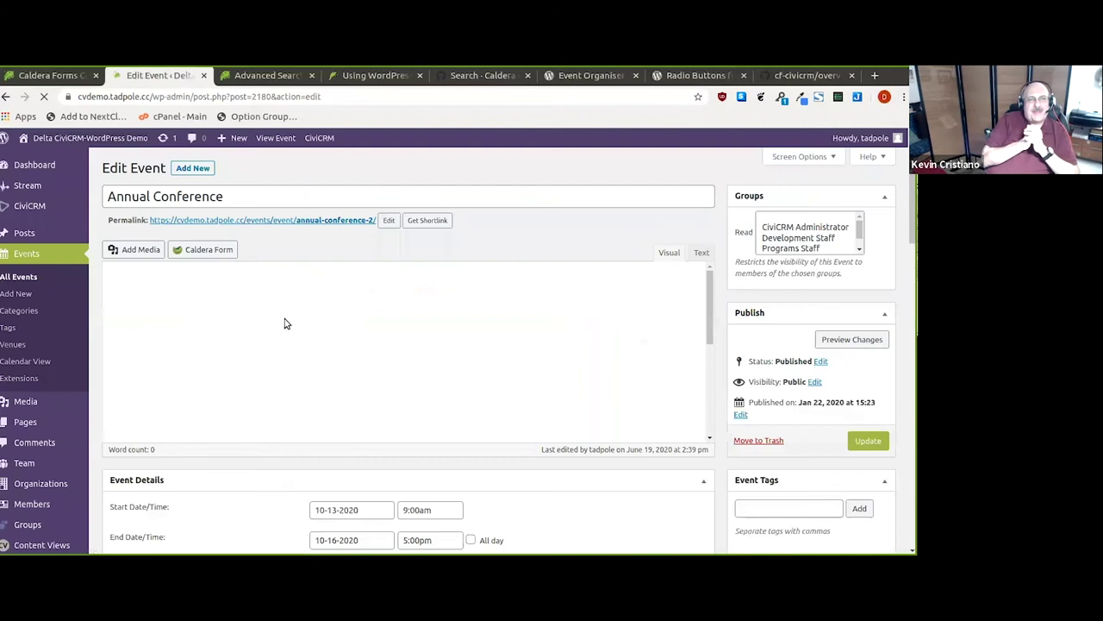
scroll(232, 496, "down", 10)
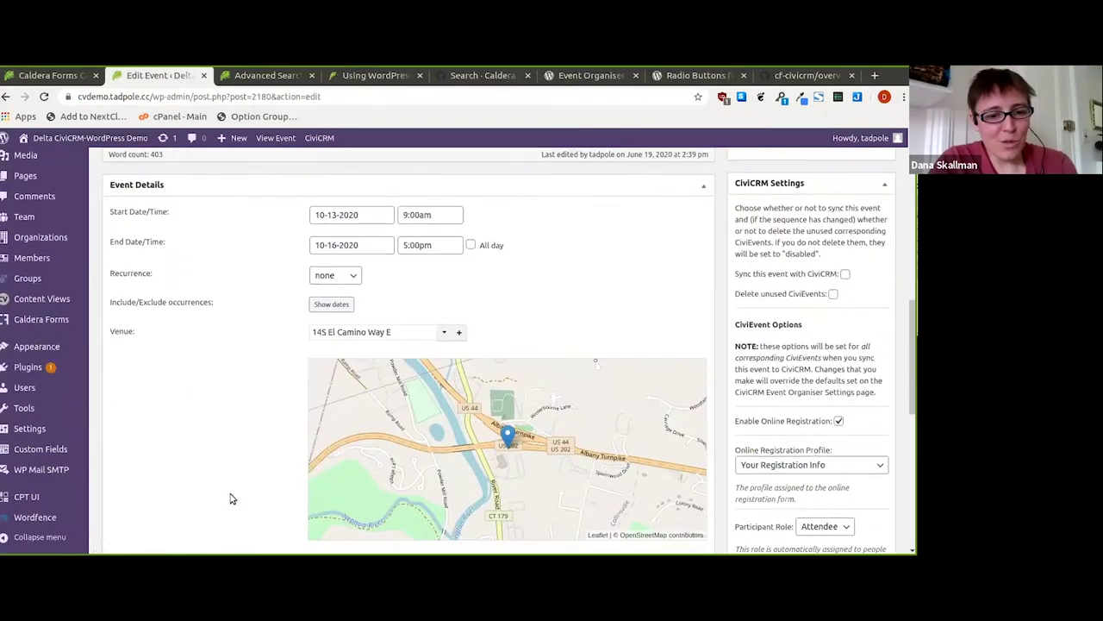
scroll(231, 498, "down", 1)
left_click(232, 502)
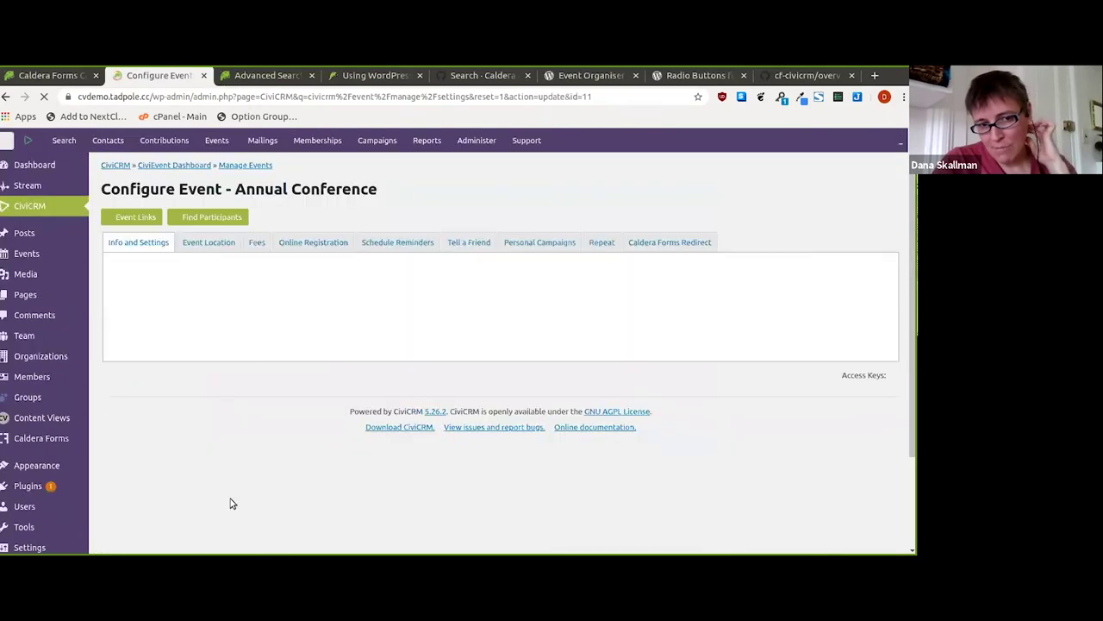
- In the event's Caldera Forms Redirect settings, keep the redirect active with post type Page and select the Annual Conference page
left_click(663, 243)
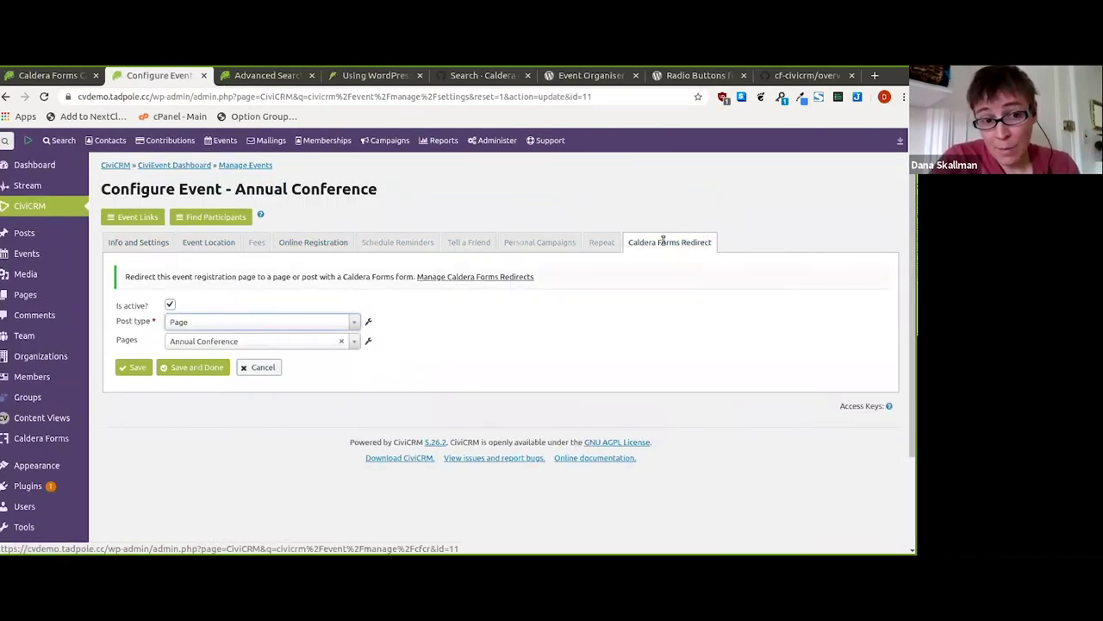
left_click(171, 306)
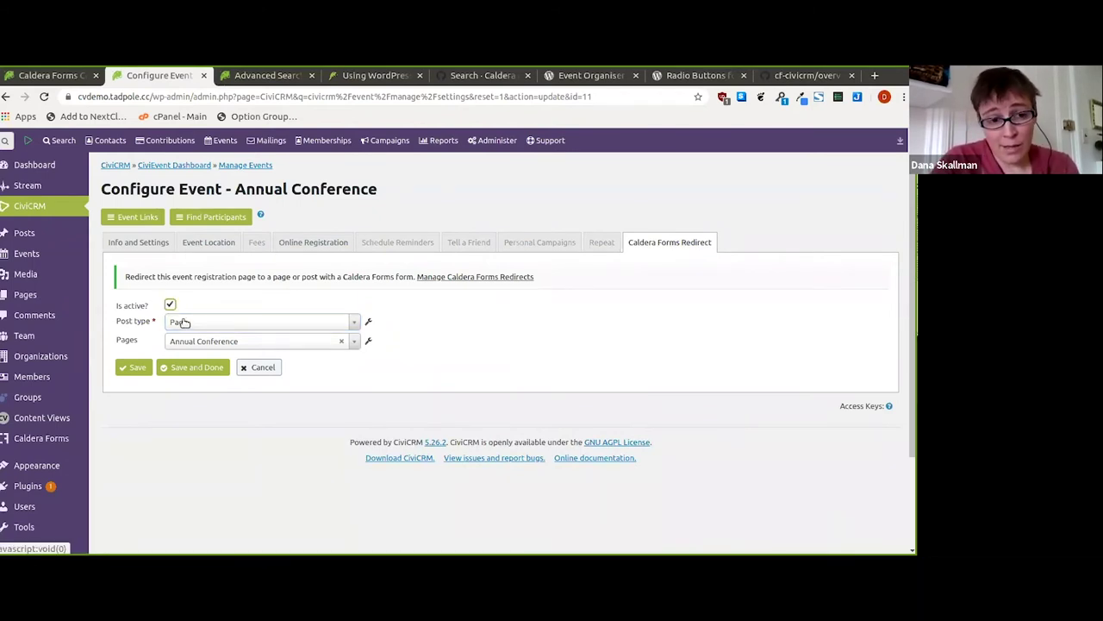
left_click(184, 322)
left_click(182, 343)
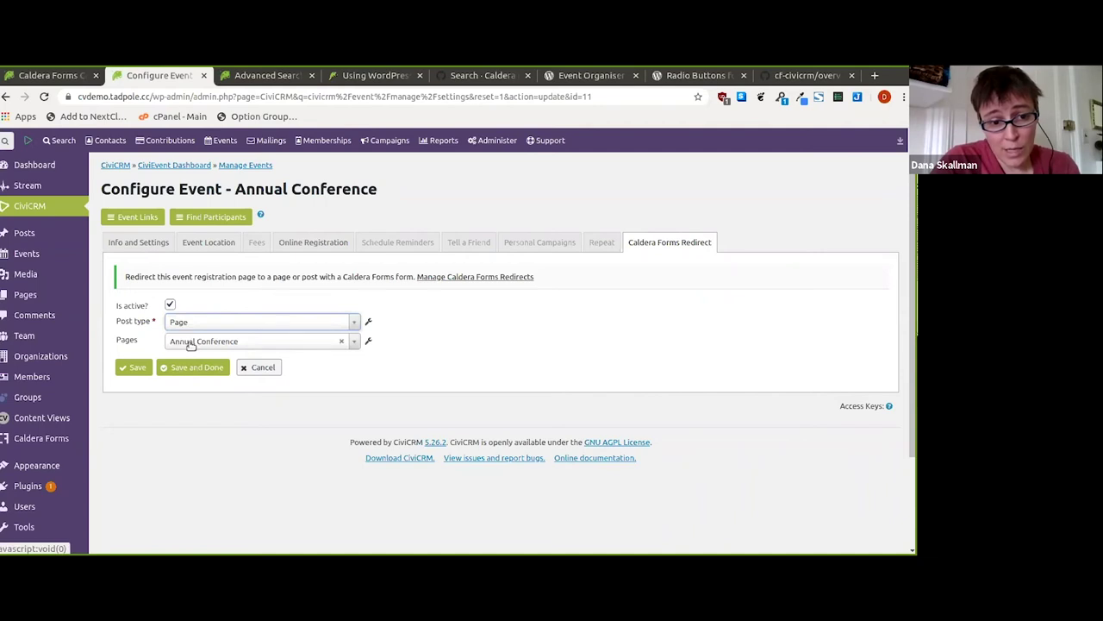
left_click(190, 345)
scroll(208, 496, "down", 1)
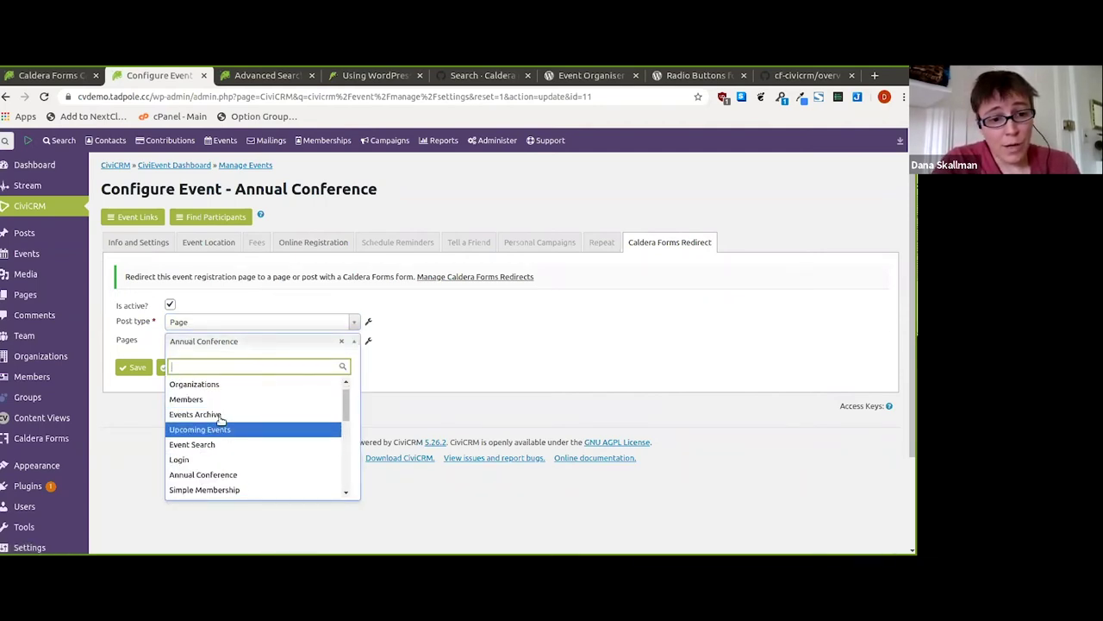
scroll(264, 387, "up", 1)
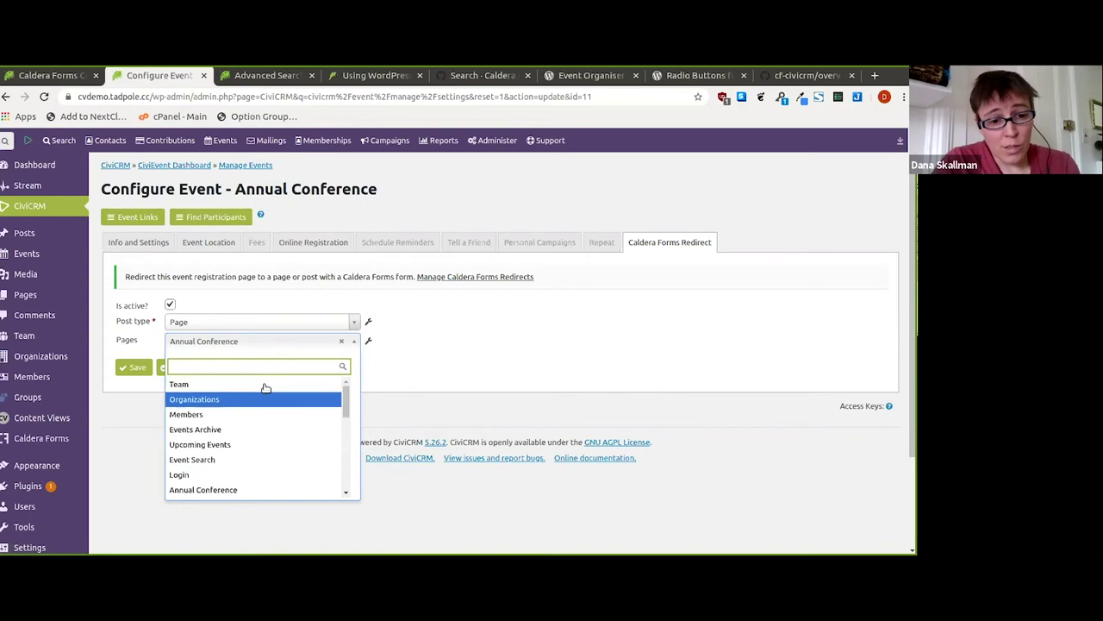
left_click(241, 489)
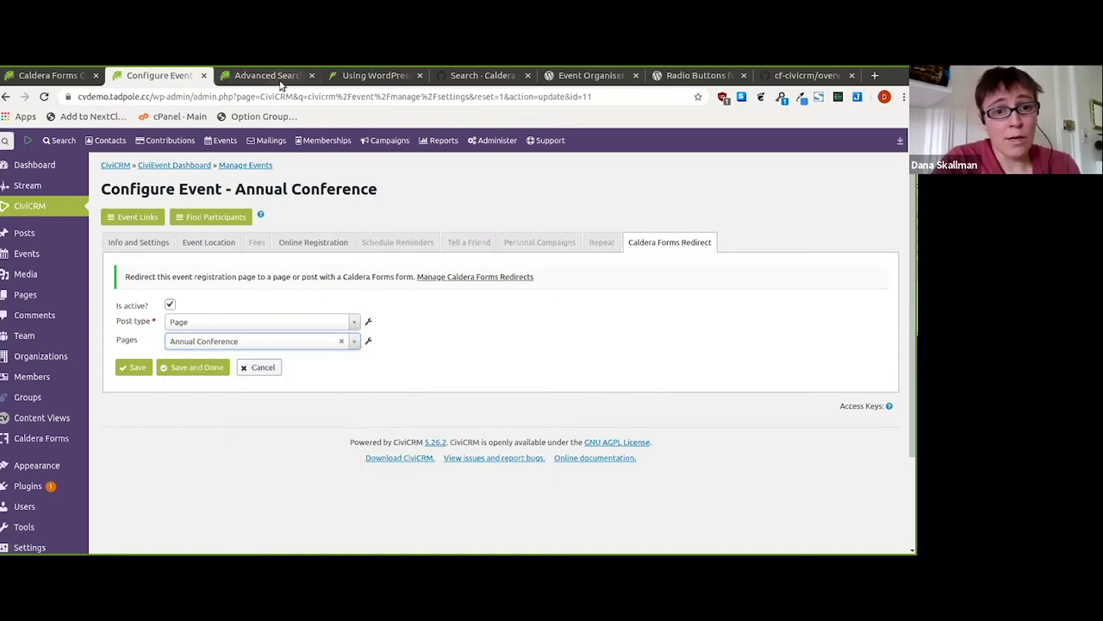
- Load the cvdemo.tadpole.cc home page in a new browser tab and go to the Annual Conference page listed under Events
left_click(247, 76)
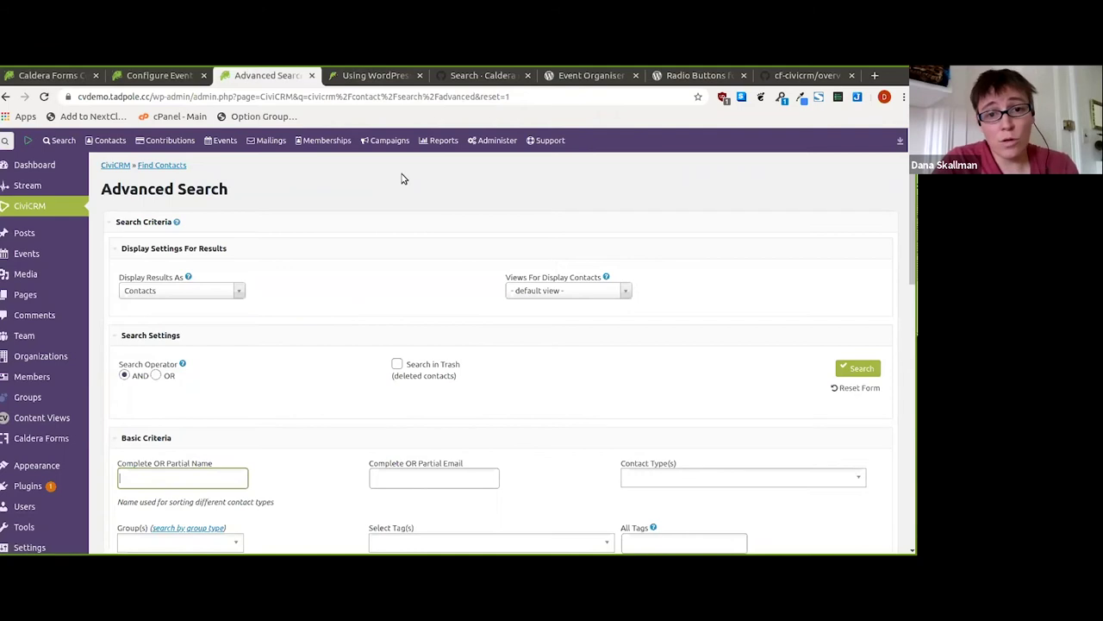
left_click(159, 75)
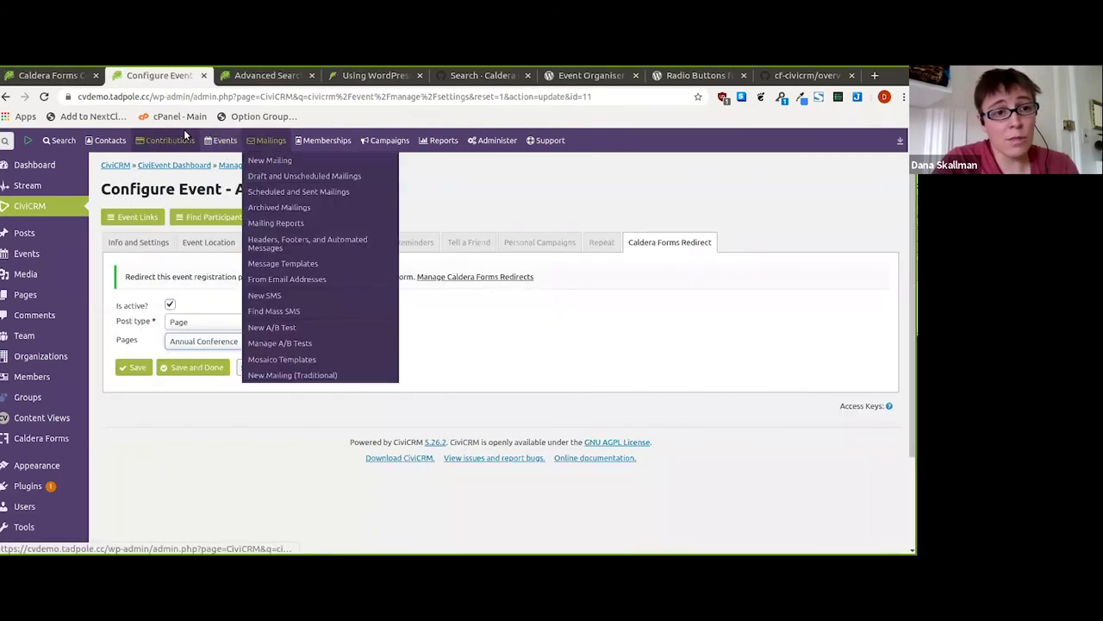
key("ctrl+t")
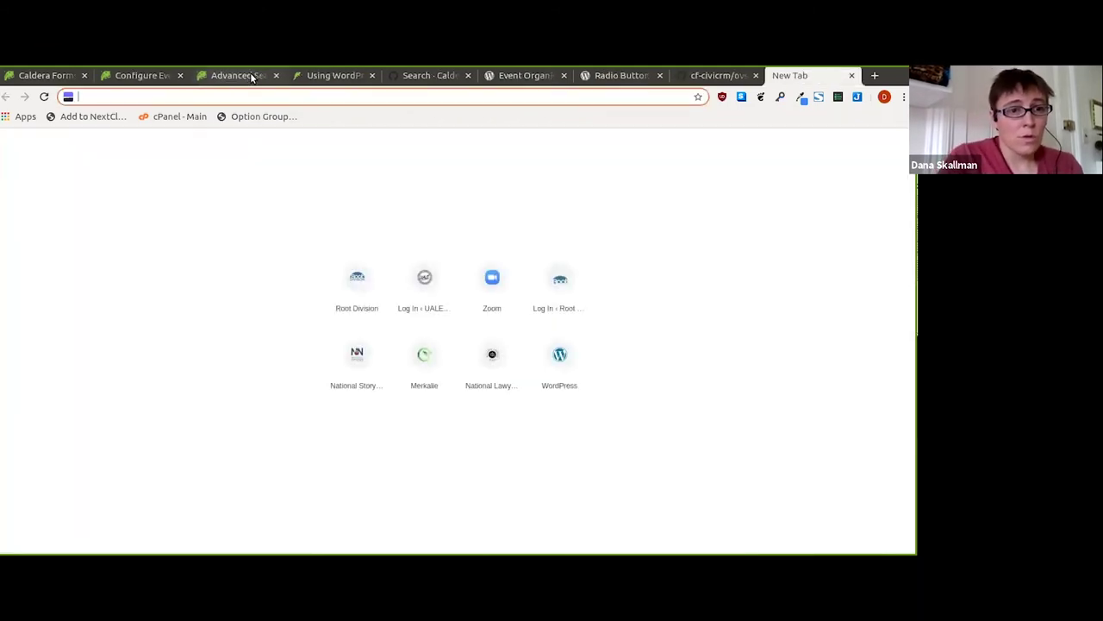
type("cvd")
key("Return")
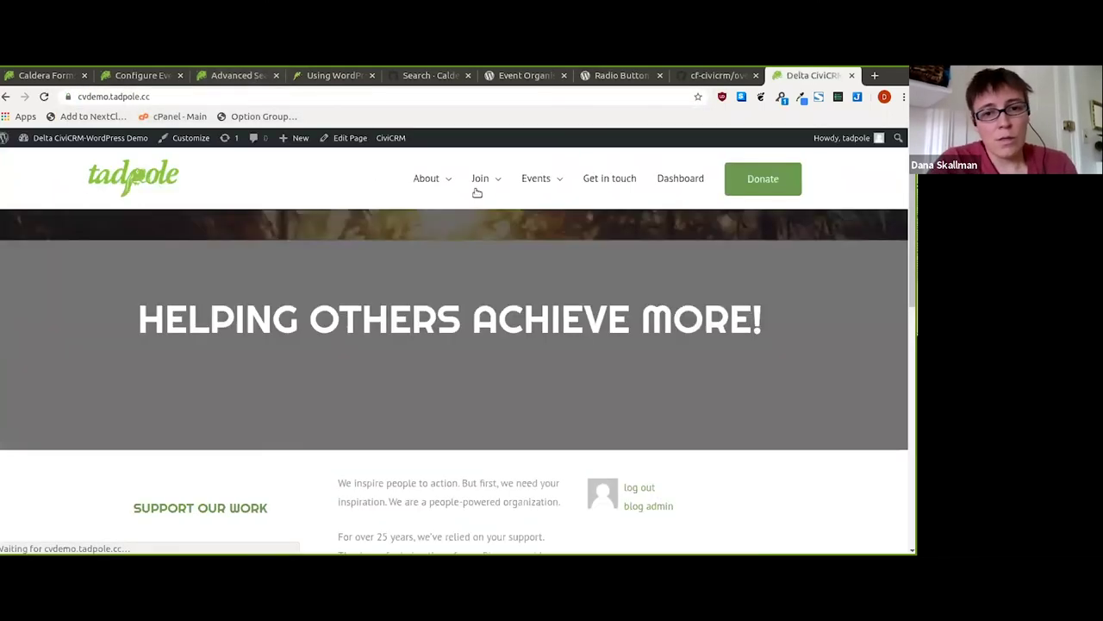
mouse_move(563, 184)
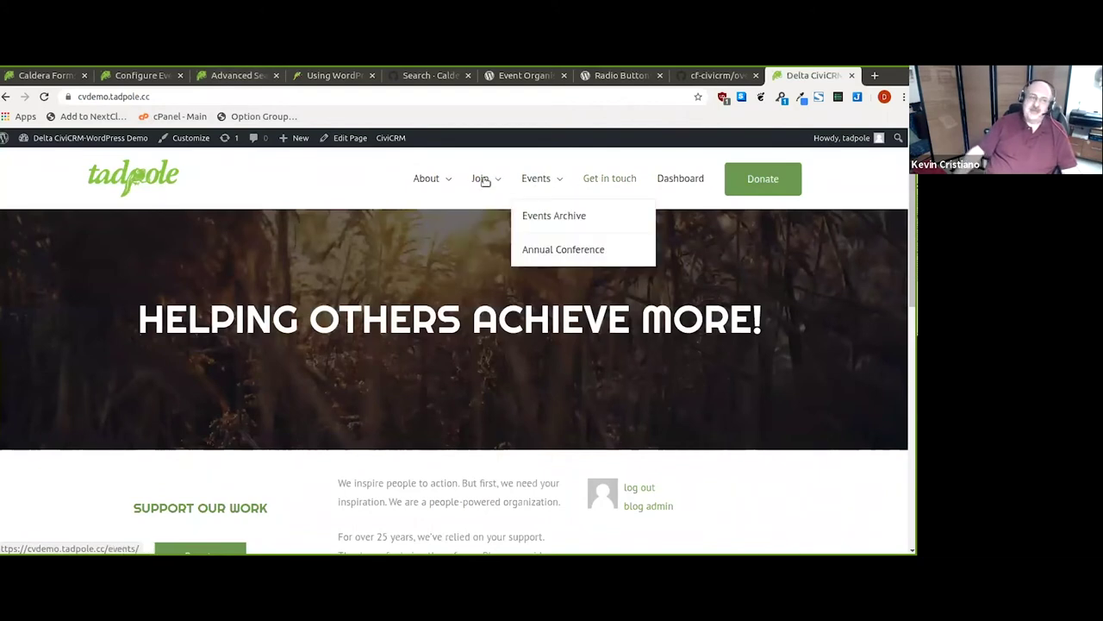
mouse_move(459, 178)
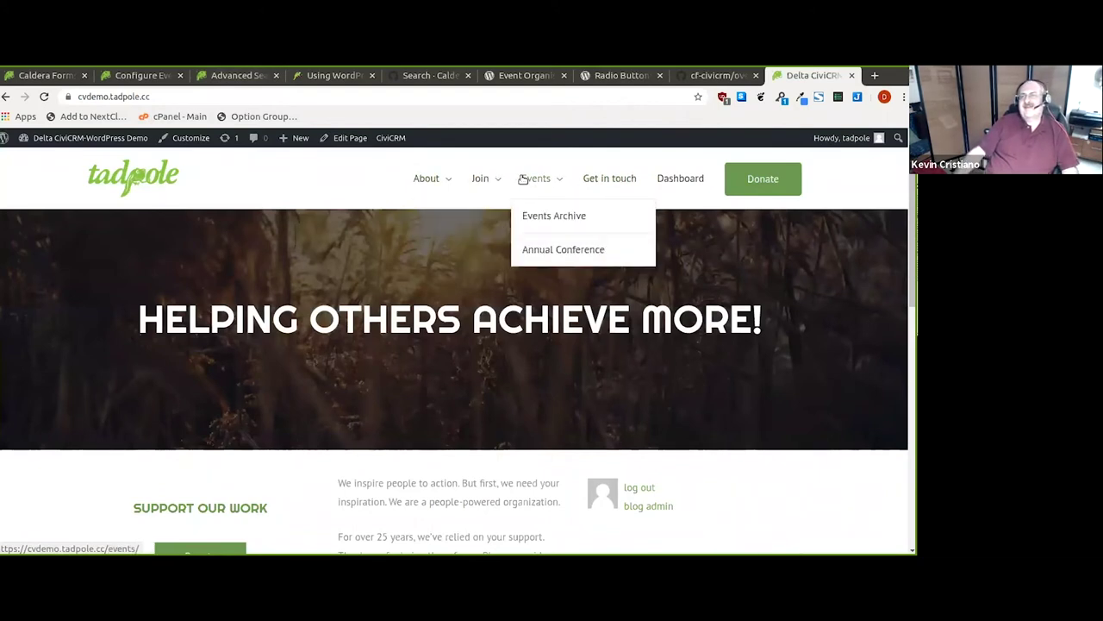
left_click(543, 248)
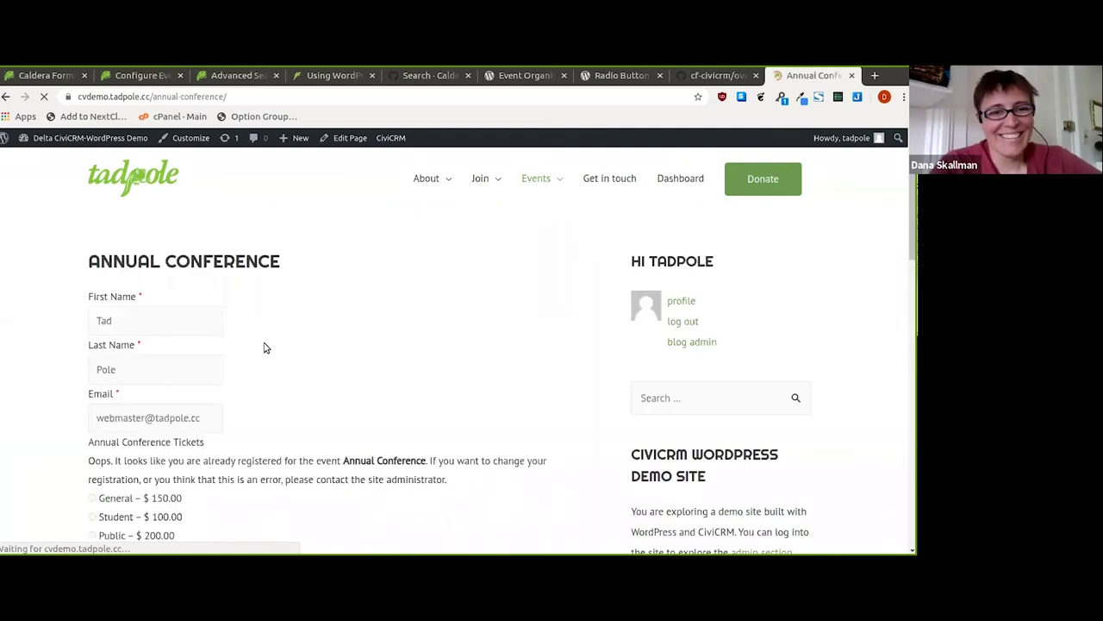
- Skim the Annual Conference registration form from the contact fields through tickets, workshops and tours to the address section
scroll(266, 346, "down", 5)
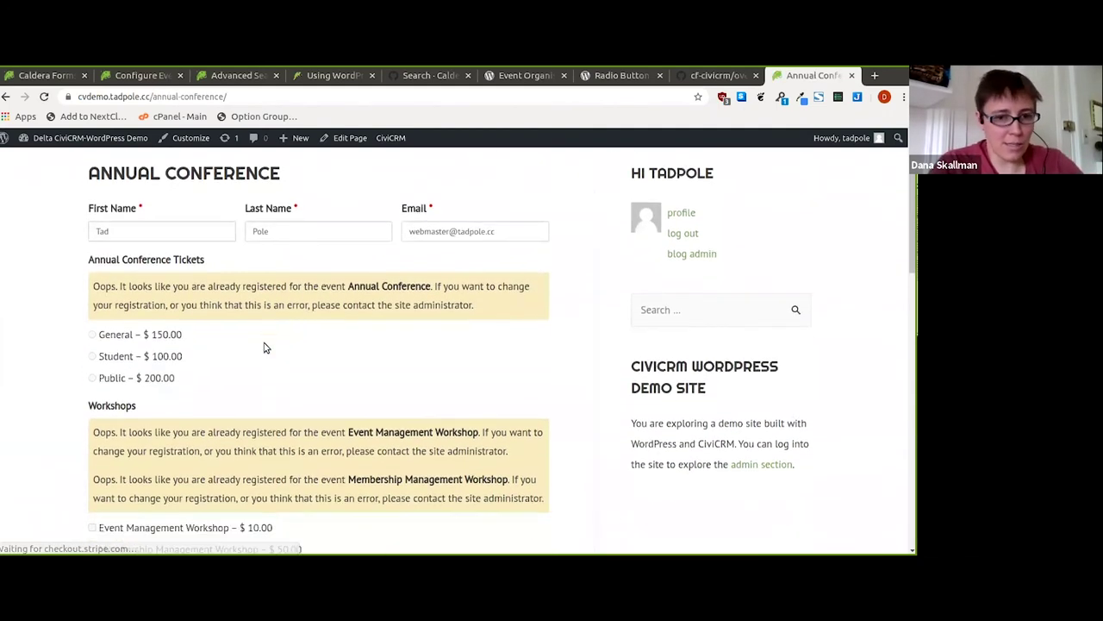
scroll(266, 342, "down", 4)
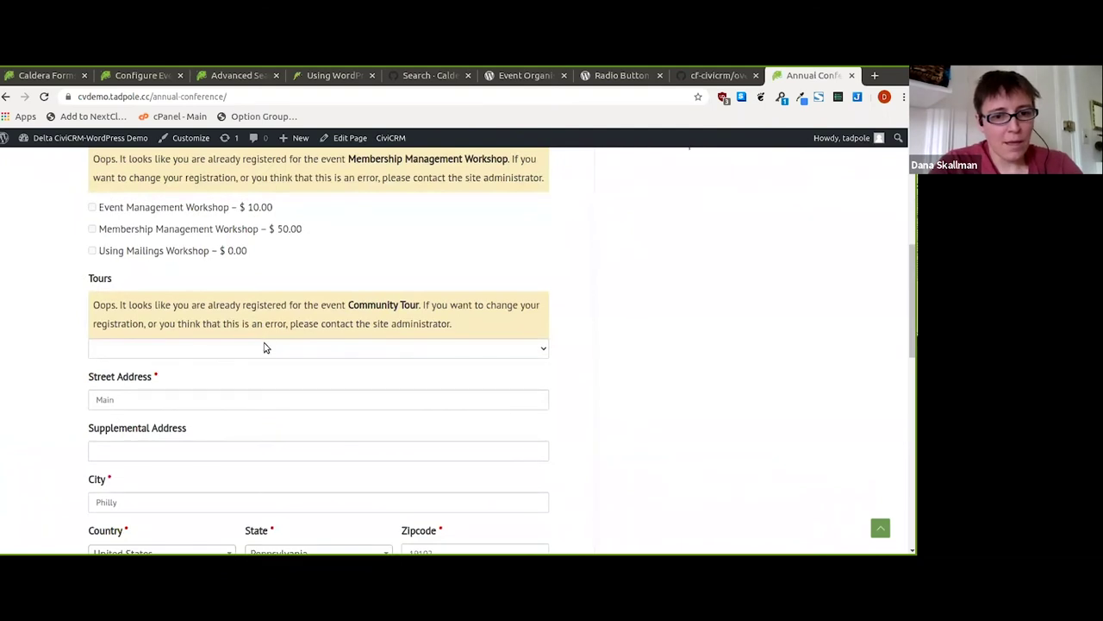
scroll(265, 347, "down", 3)
scroll(266, 347, "up", 5)
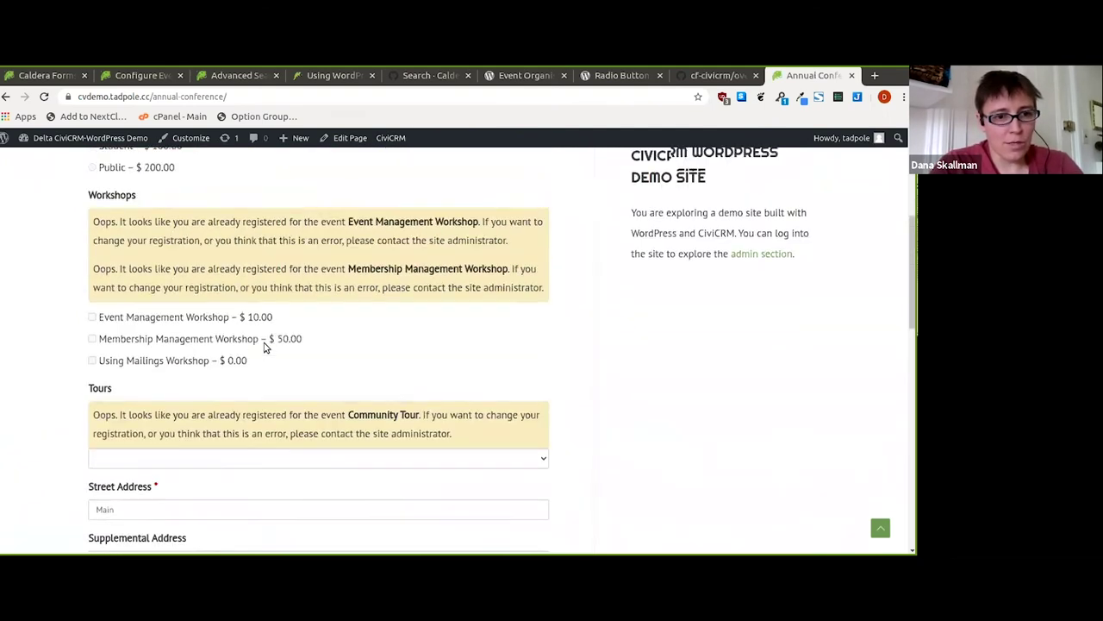
scroll(266, 347, "up", 4)
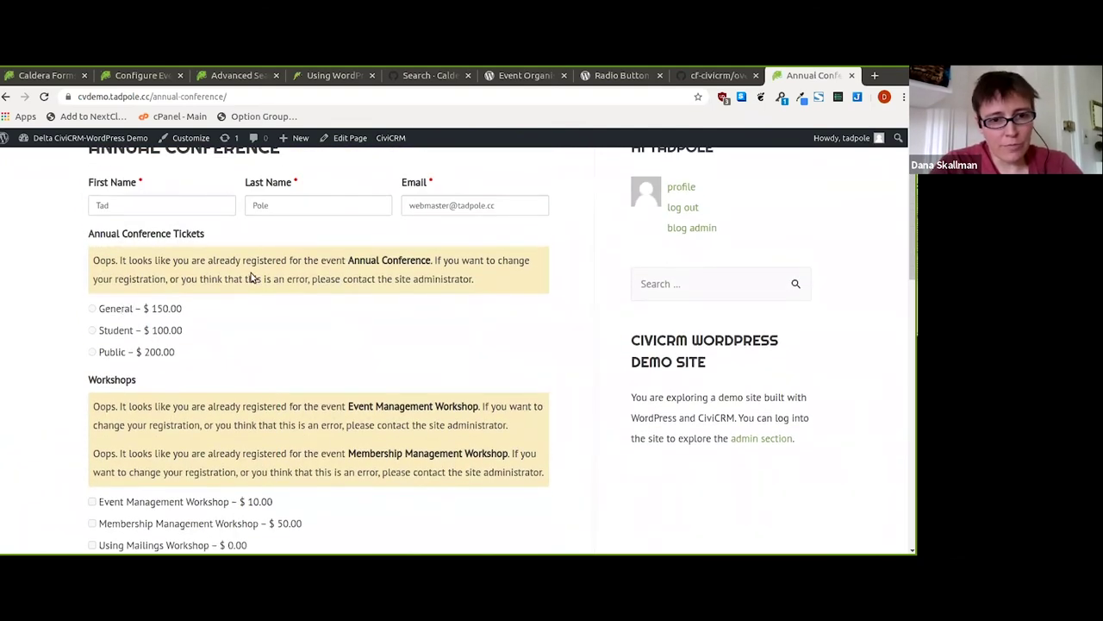
scroll(334, 276, "up", 2)
- Review the form's ticket and workshop options, the Tours choices, and the address and payment method fields without selecting anything
scroll(333, 276, "down", 3)
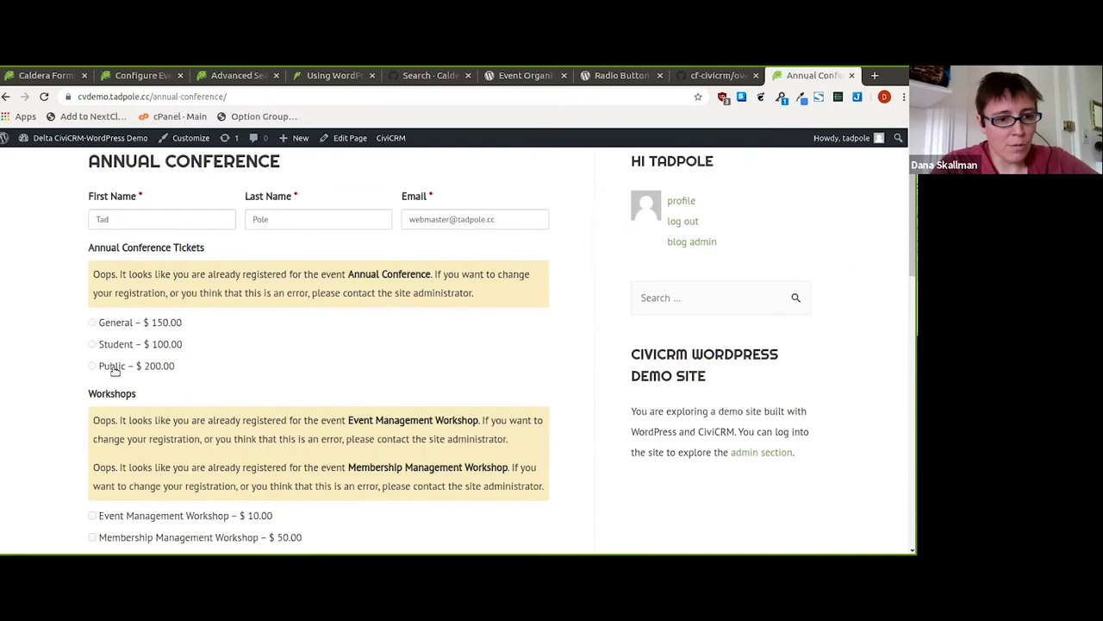
scroll(115, 369, "down", 3)
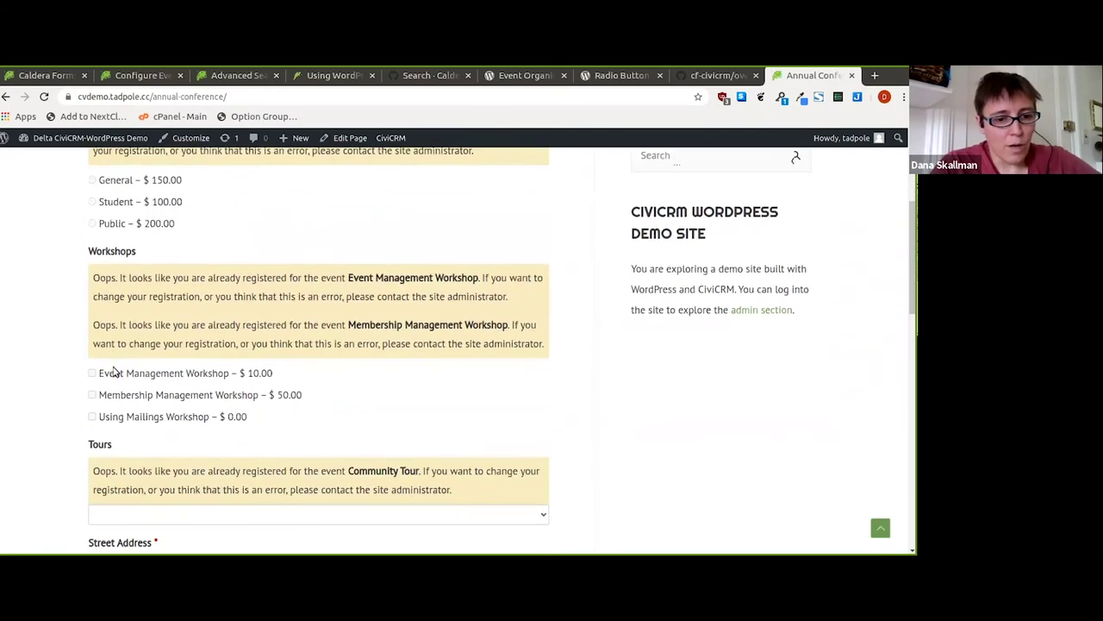
scroll(115, 369, "down", 1)
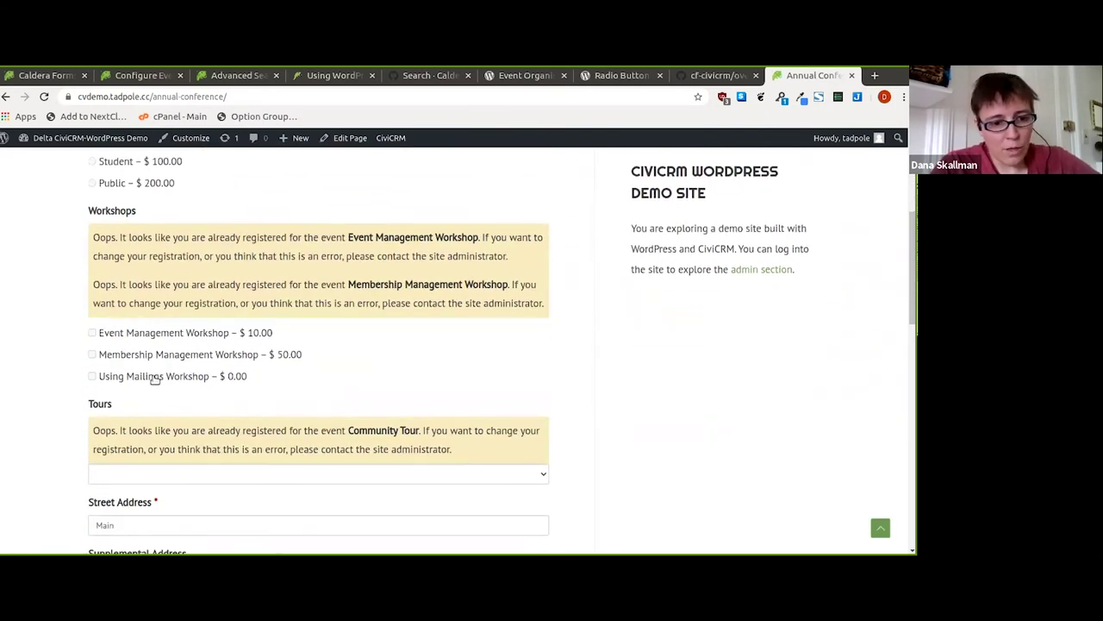
scroll(155, 379, "down", 3)
left_click(196, 345)
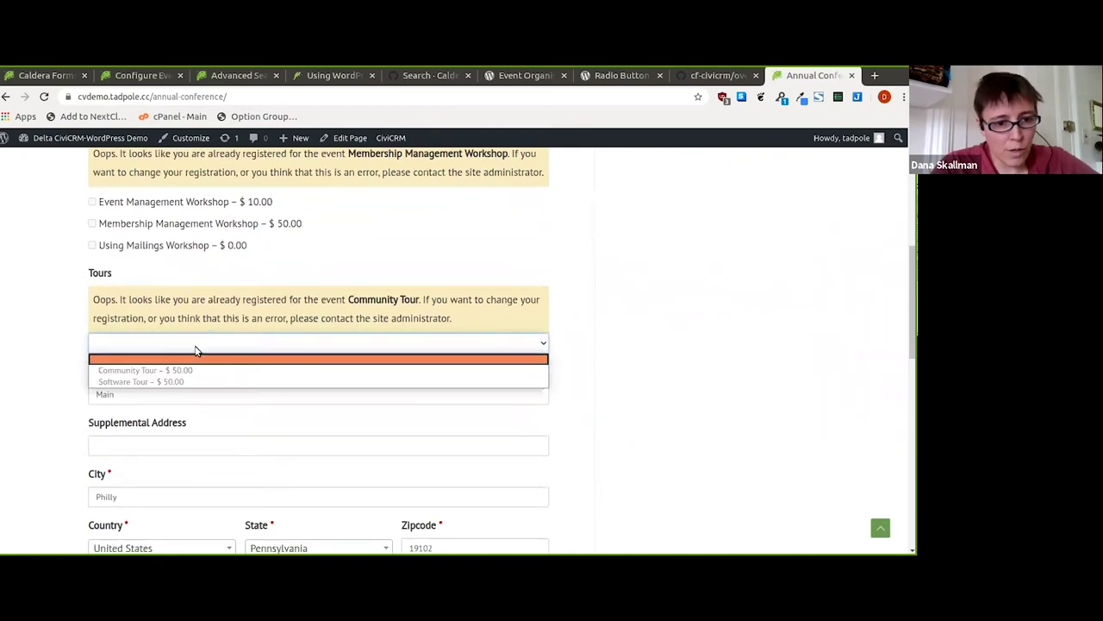
left_click(42, 339)
scroll(41, 339, "down", 3)
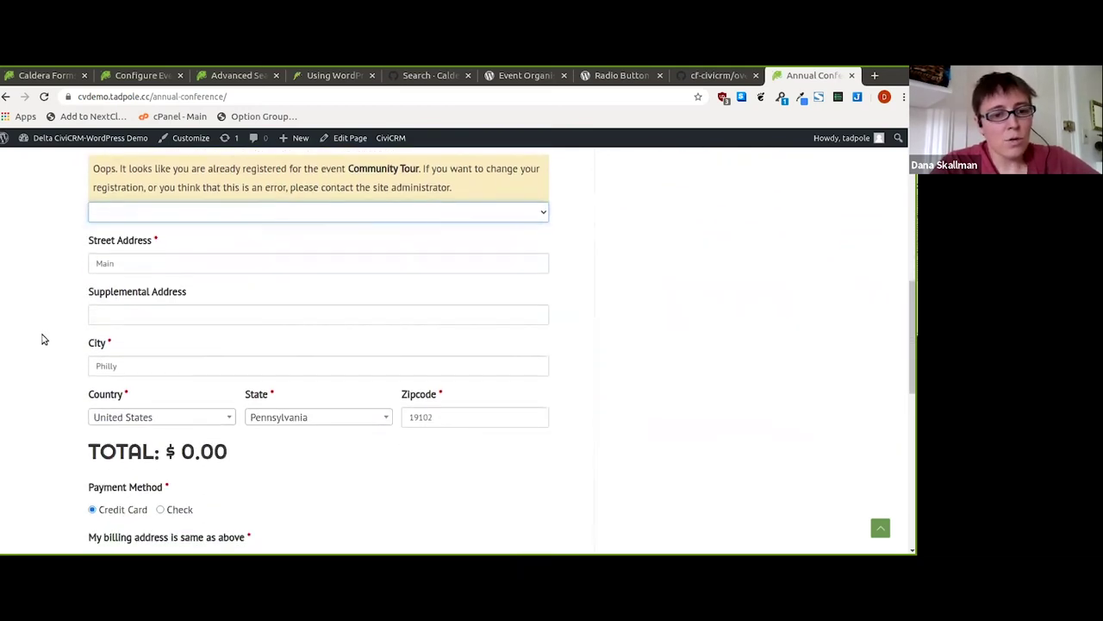
scroll(219, 418, "down", 2)
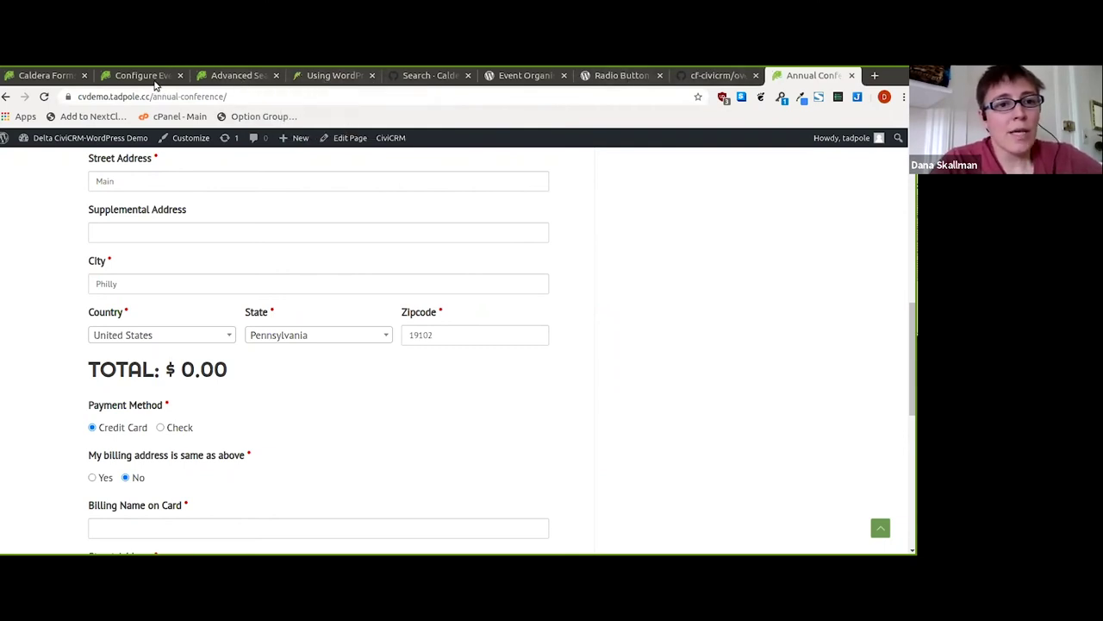
- Review the Caldera Forms CiviCRM Redirect list, the event's online registration settings and its Caldera Forms Redirect settings
left_click(55, 78)
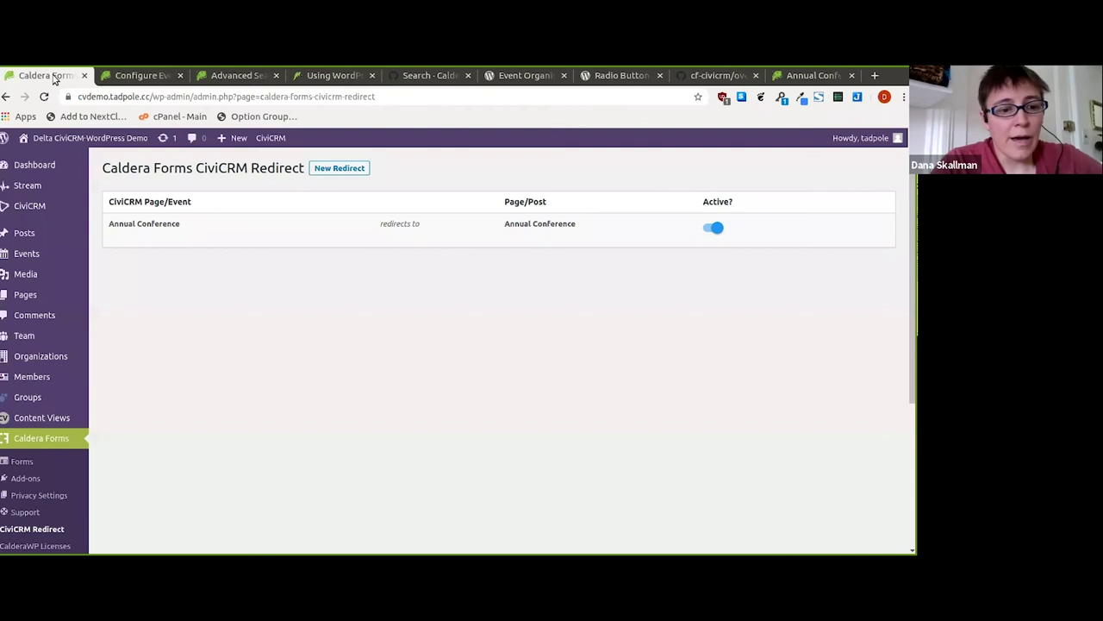
left_click(131, 80)
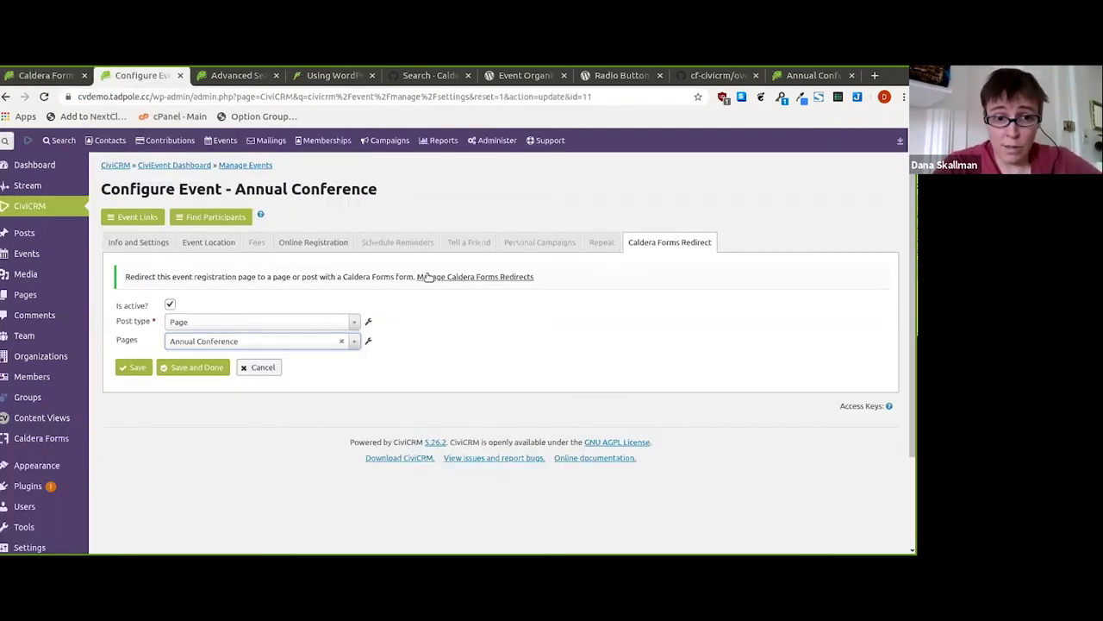
left_click(309, 244)
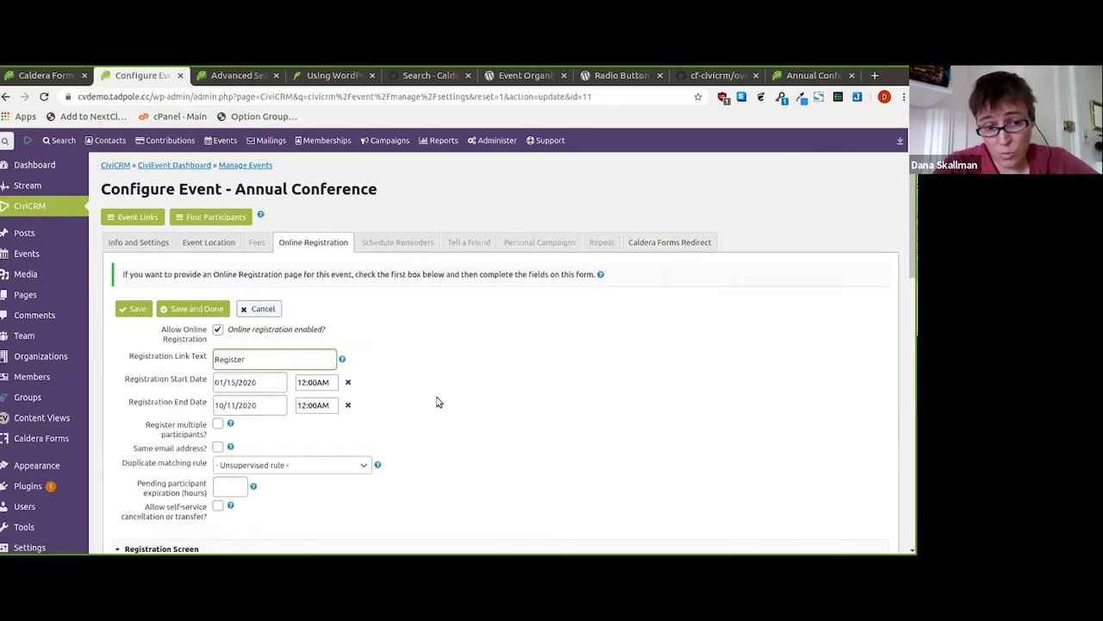
left_click(668, 245)
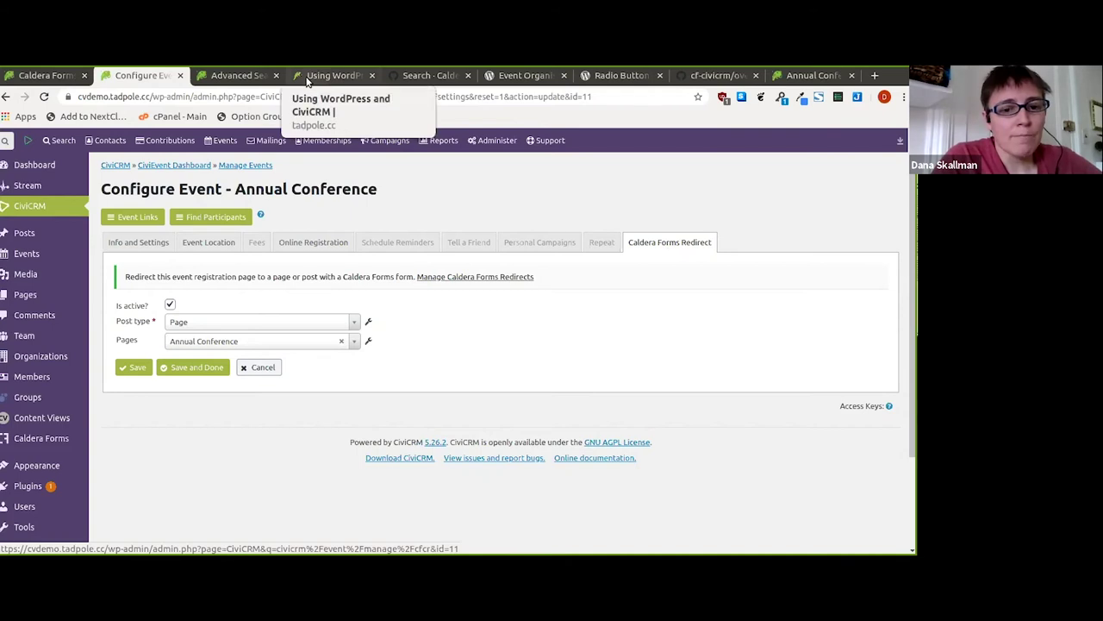
- Return to the Using WordPress and CiviCRM slideshow and advance from the agenda overview to the CiviCRM ACF Integration slide
left_click(332, 76)
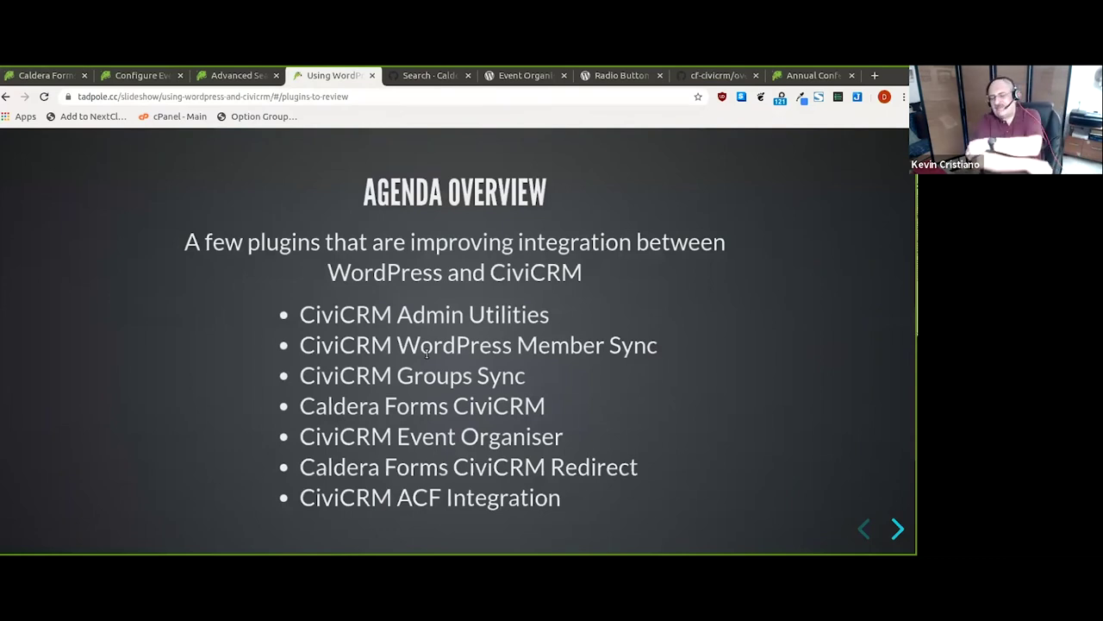
key("Right")
key("Right")
key("Right")
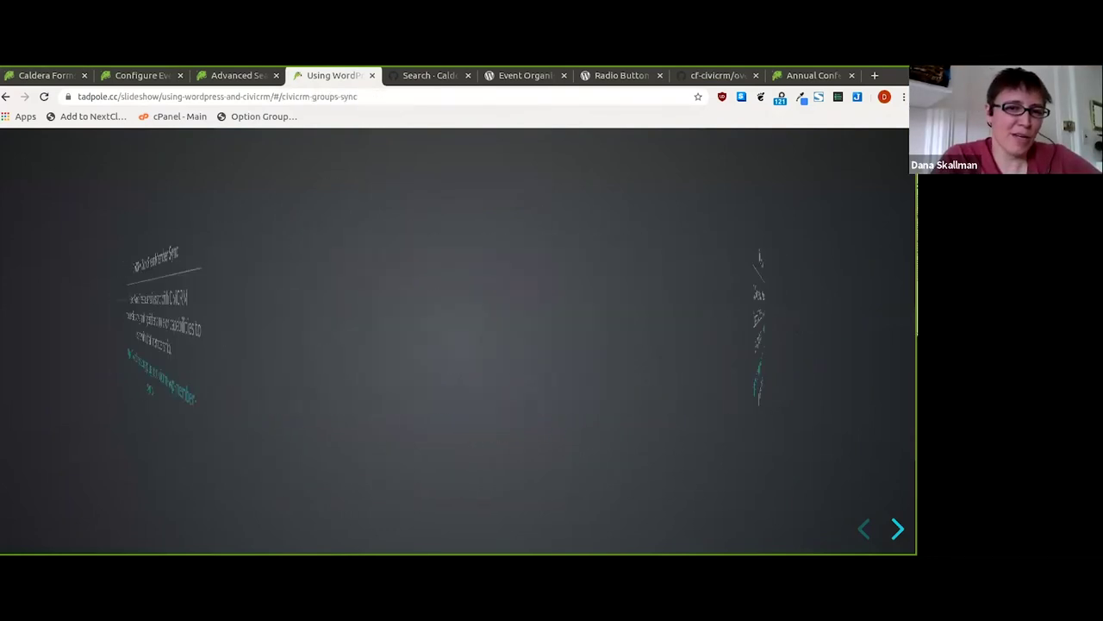
key("Right")
key("Right")
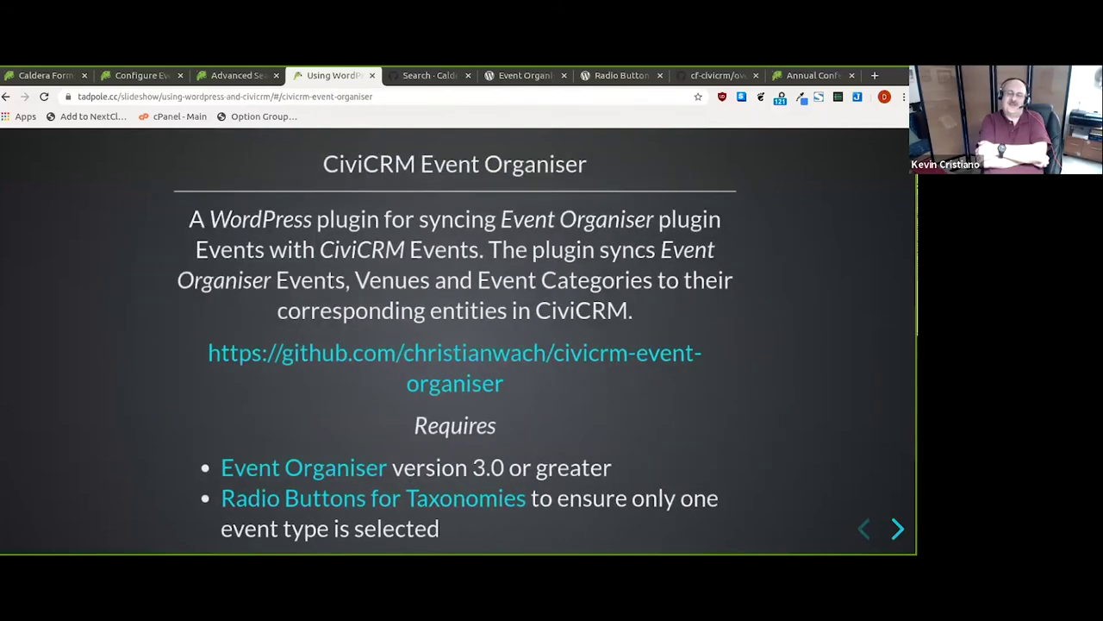
key("Right")
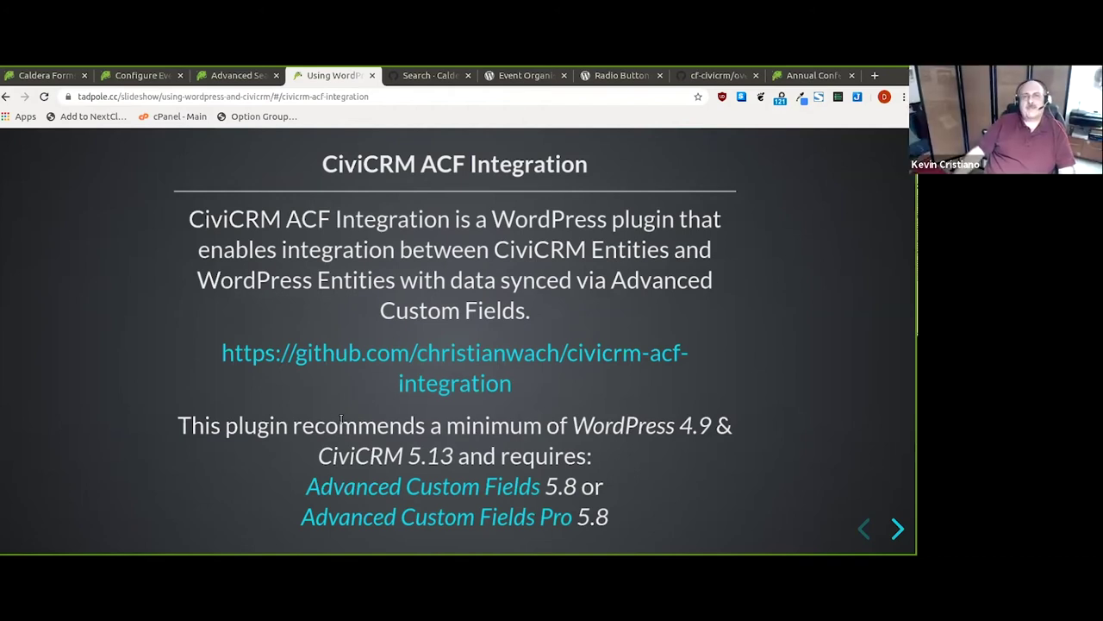
- Open the slide's Advanced Custom Fields and Advanced Custom Fields Pro links in new browser tabs
right_click(377, 492)
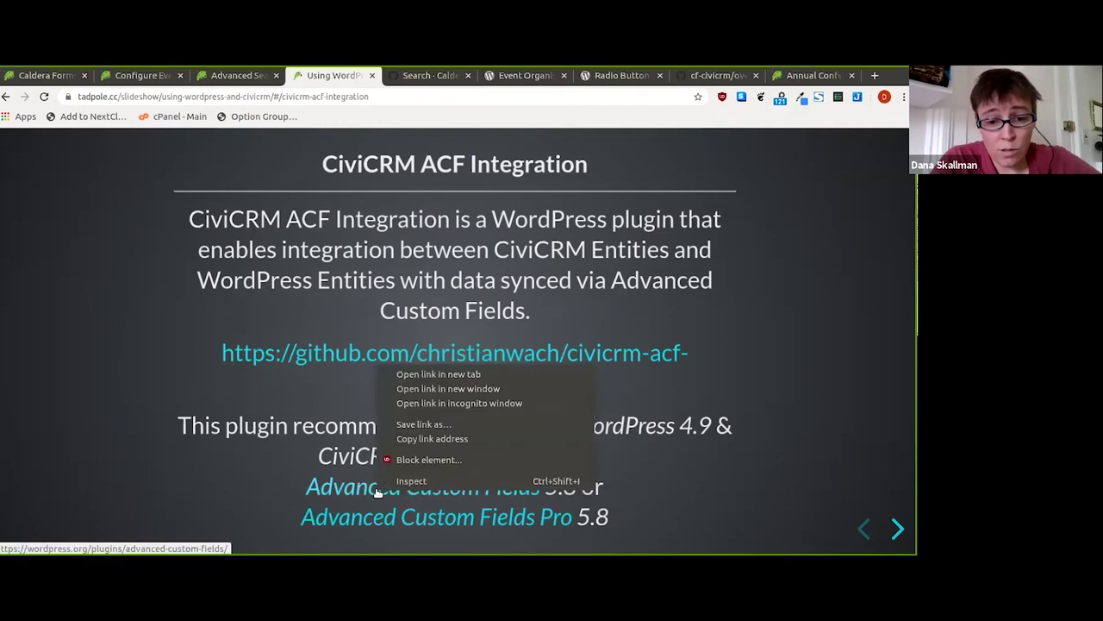
left_click(445, 377)
right_click(451, 517)
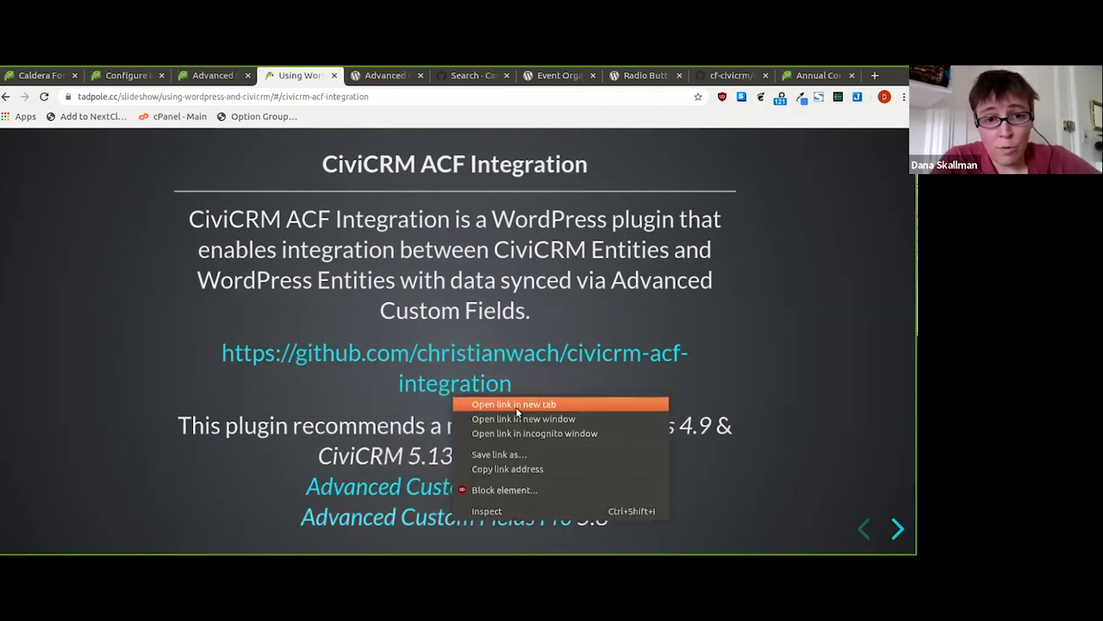
left_click(515, 402)
- Read the Advanced Custom Fields plugin page on WordPress.org and browse its screenshots through to the "All about fields" image
left_click(326, 77)
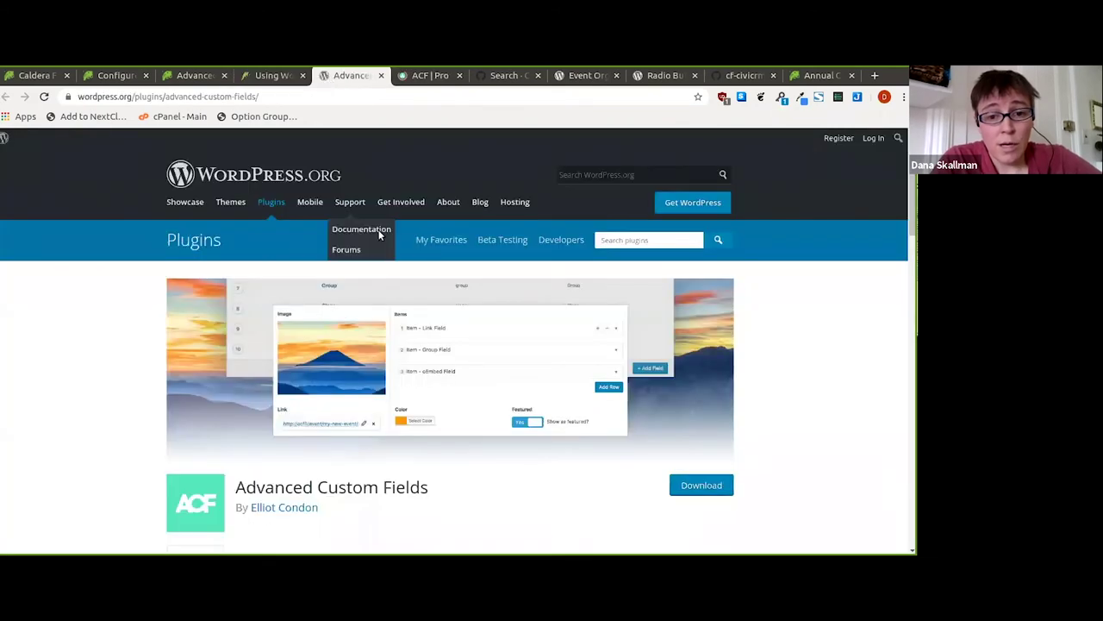
scroll(386, 379, "down", 3)
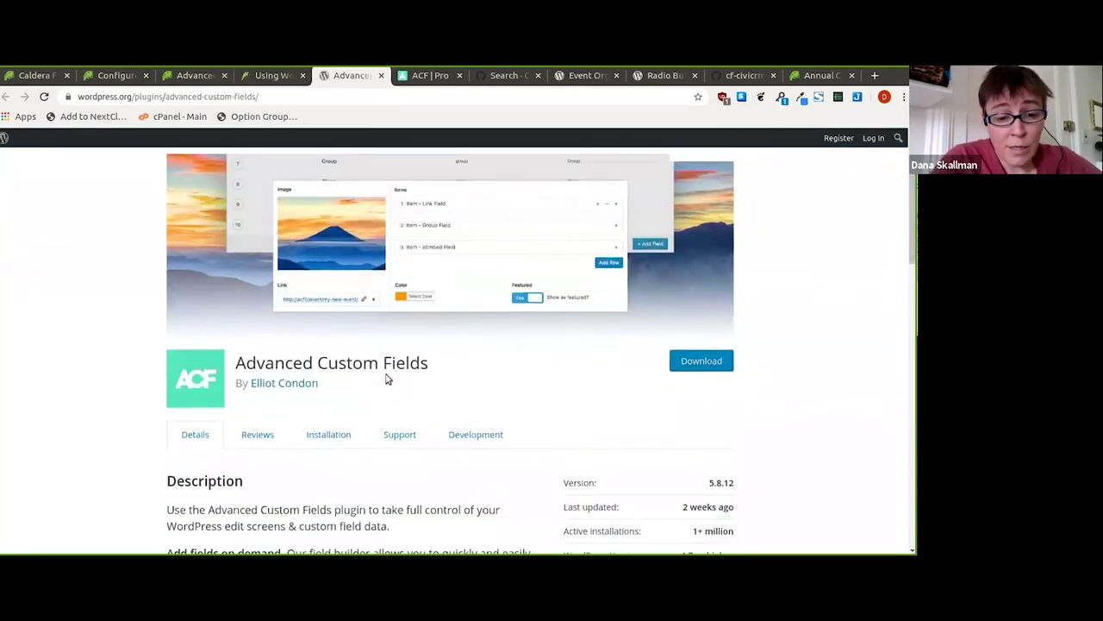
scroll(386, 379, "down", 1)
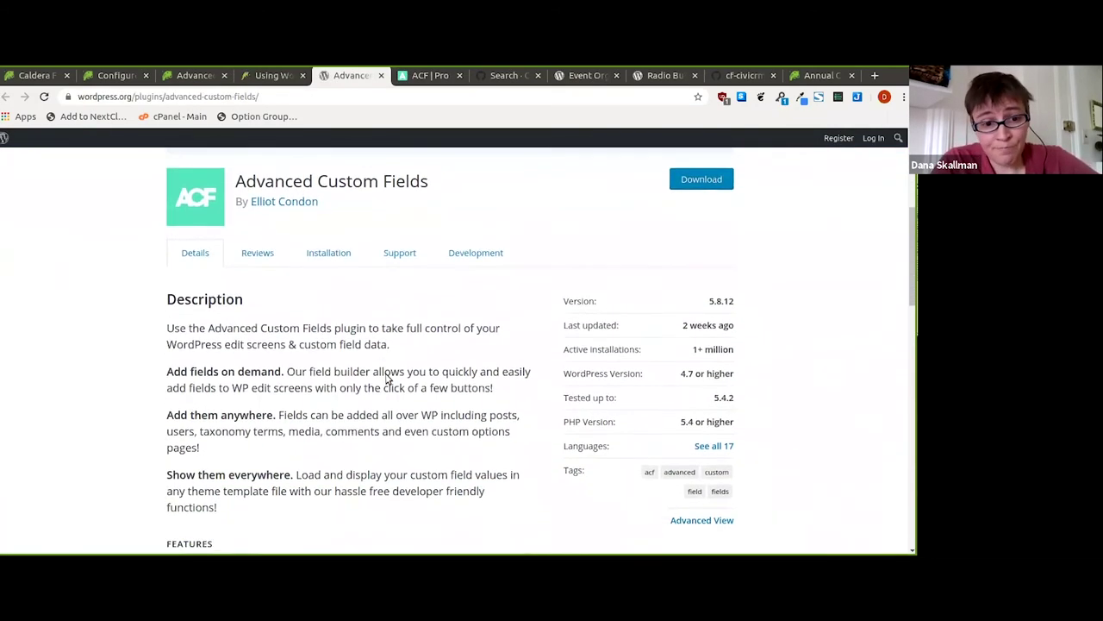
scroll(386, 380, "down", 5)
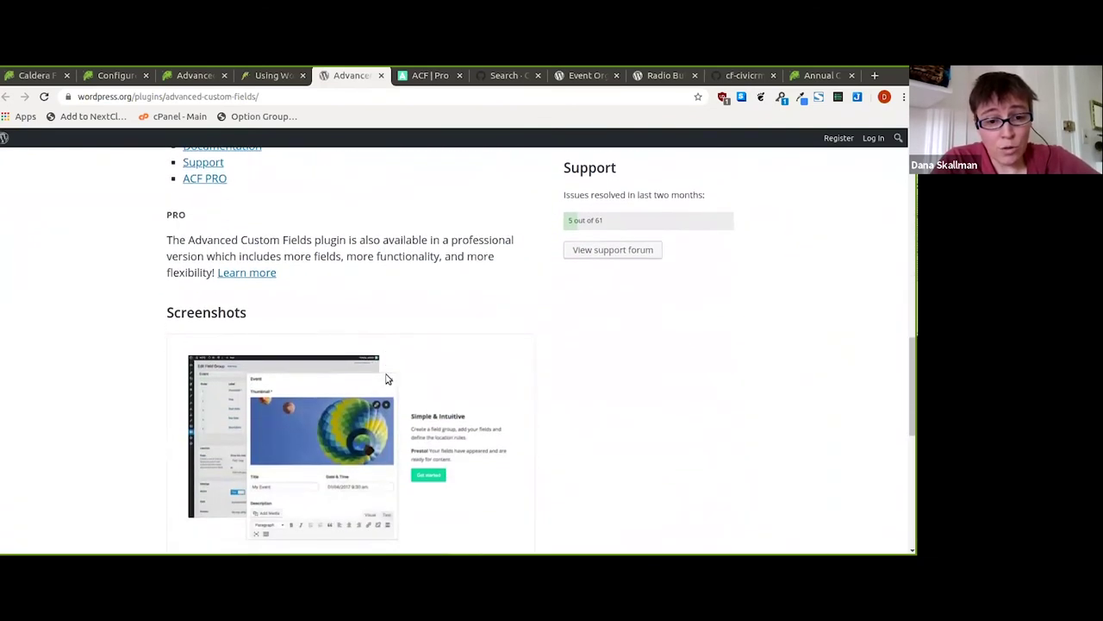
scroll(387, 377, "down", 1)
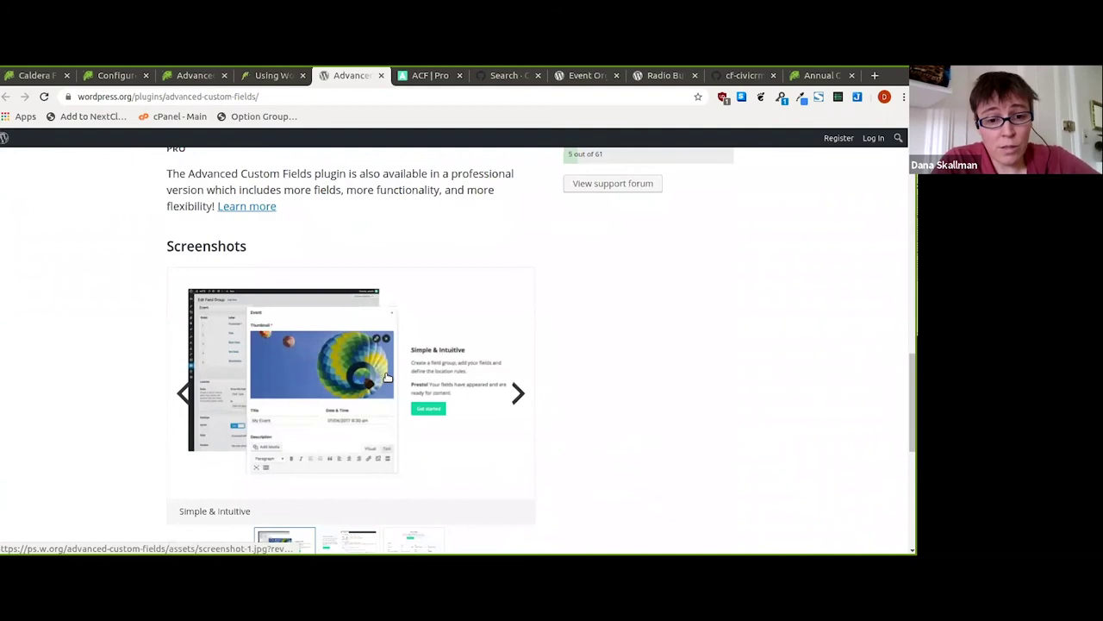
left_click(517, 393)
left_click(517, 393)
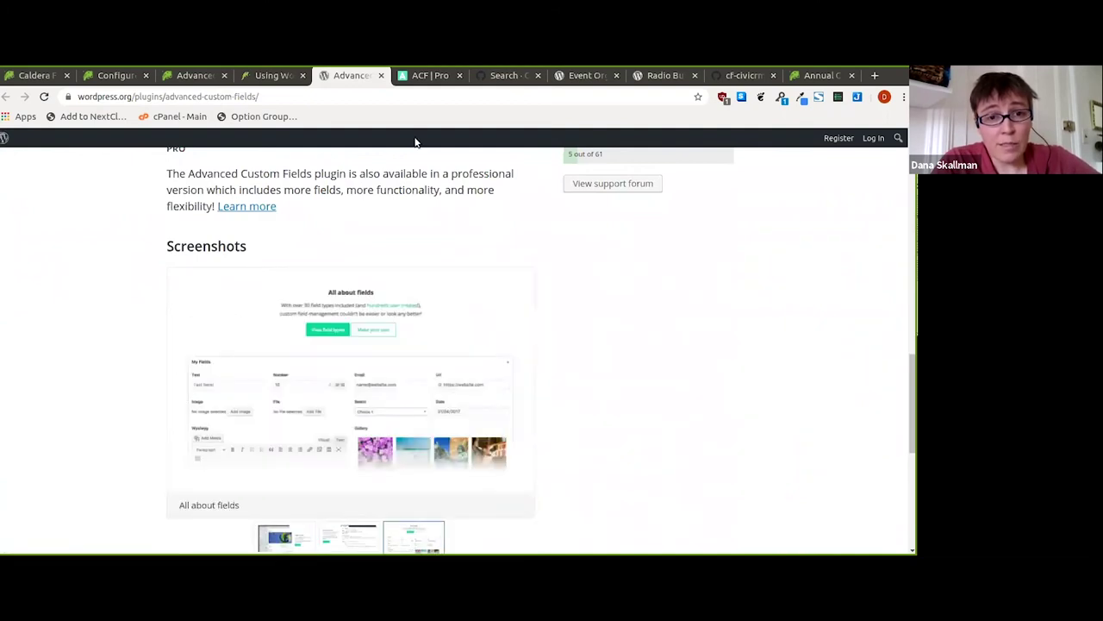
- Review the ACF Pro page's premium features and its pricing for the Personal, Freelancer and Agency licences
left_click(414, 76)
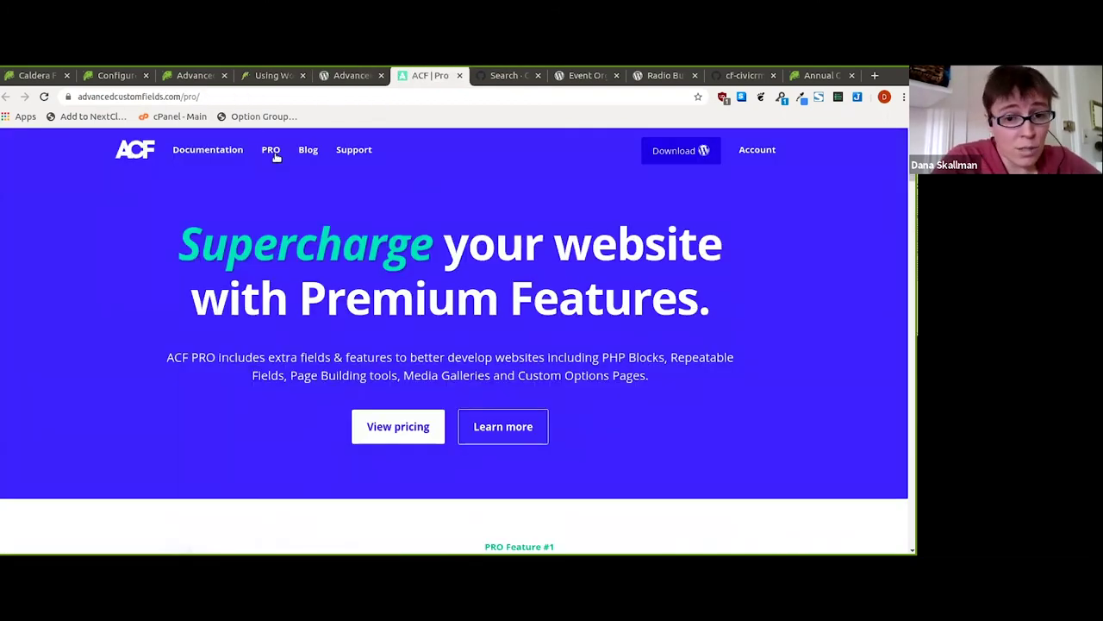
scroll(341, 229, "down", 4)
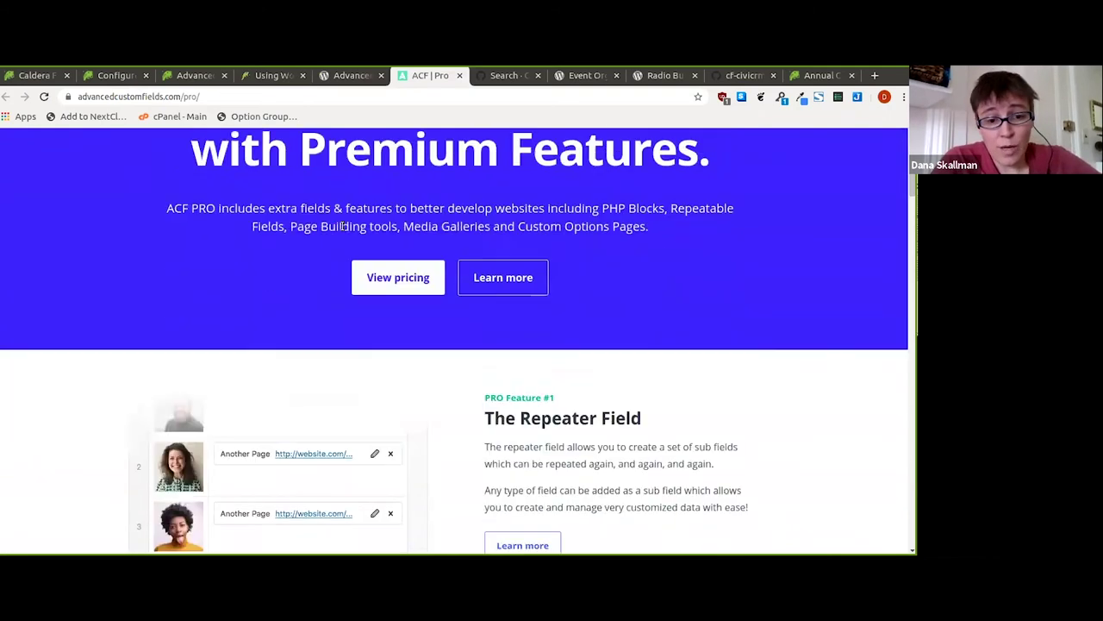
scroll(341, 230, "down", 5)
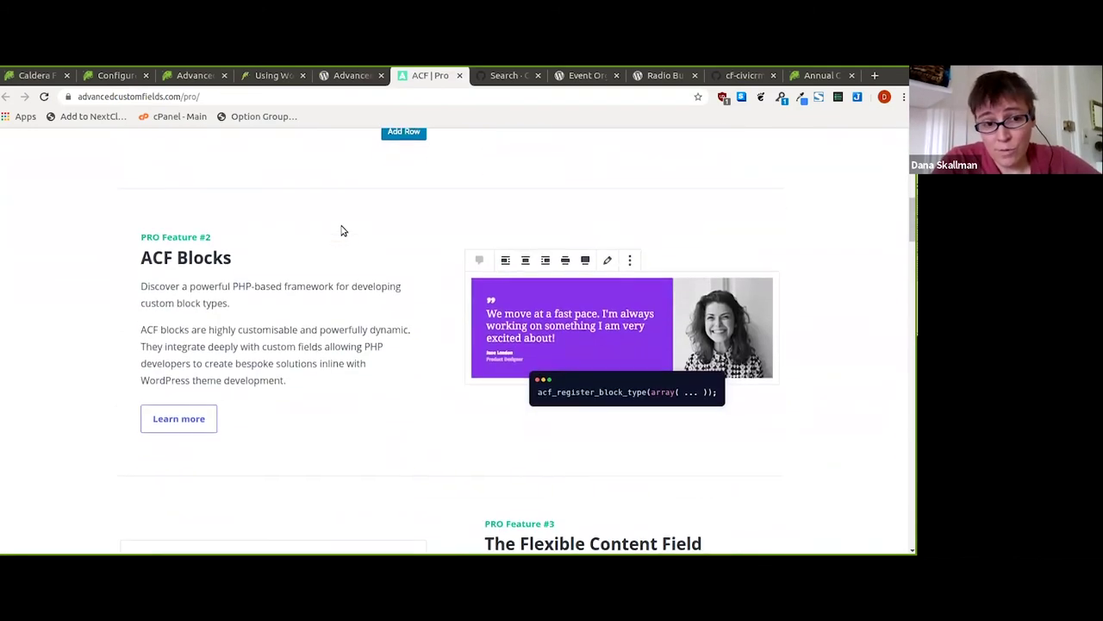
scroll(341, 230, "down", 1)
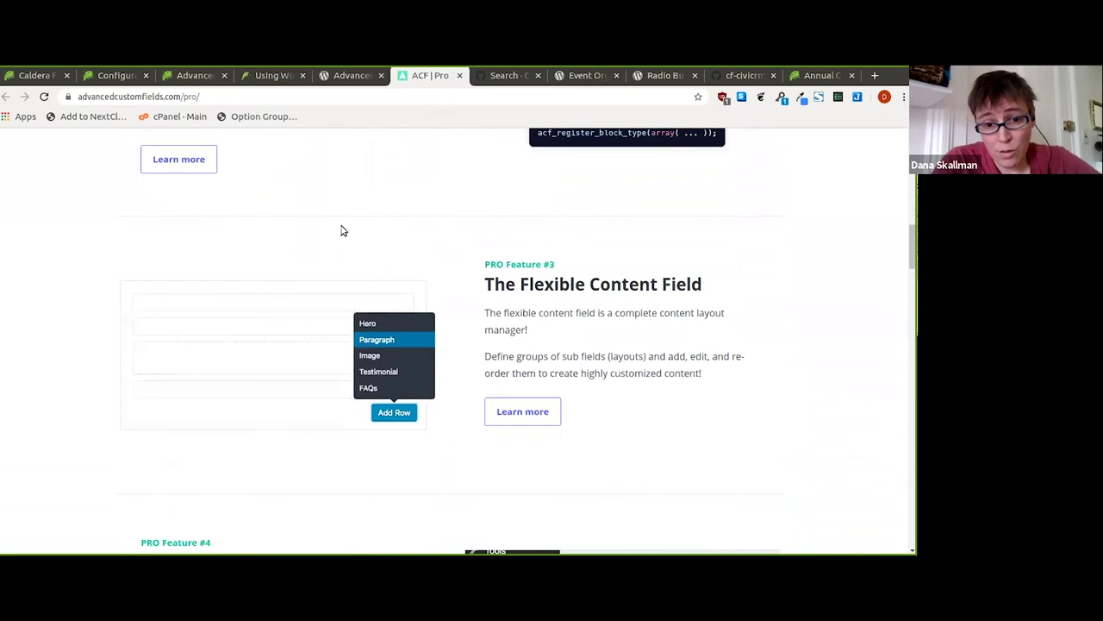
scroll(342, 231, "down", 5)
scroll(341, 230, "down", 7)
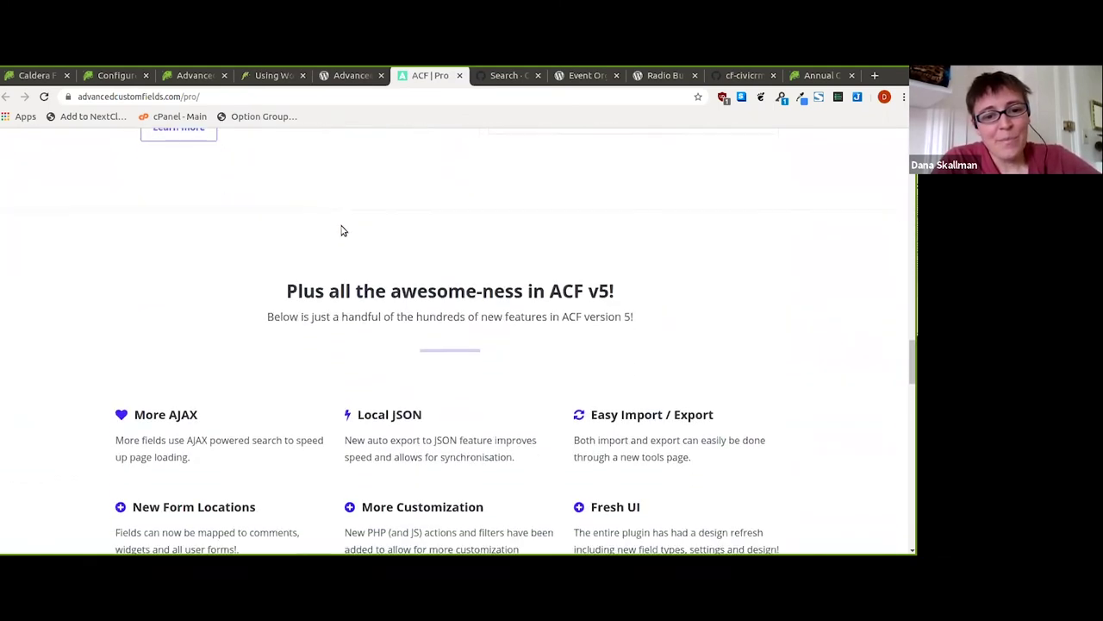
scroll(341, 230, "up", 10)
scroll(342, 230, "down", 7)
scroll(341, 231, "down", 12)
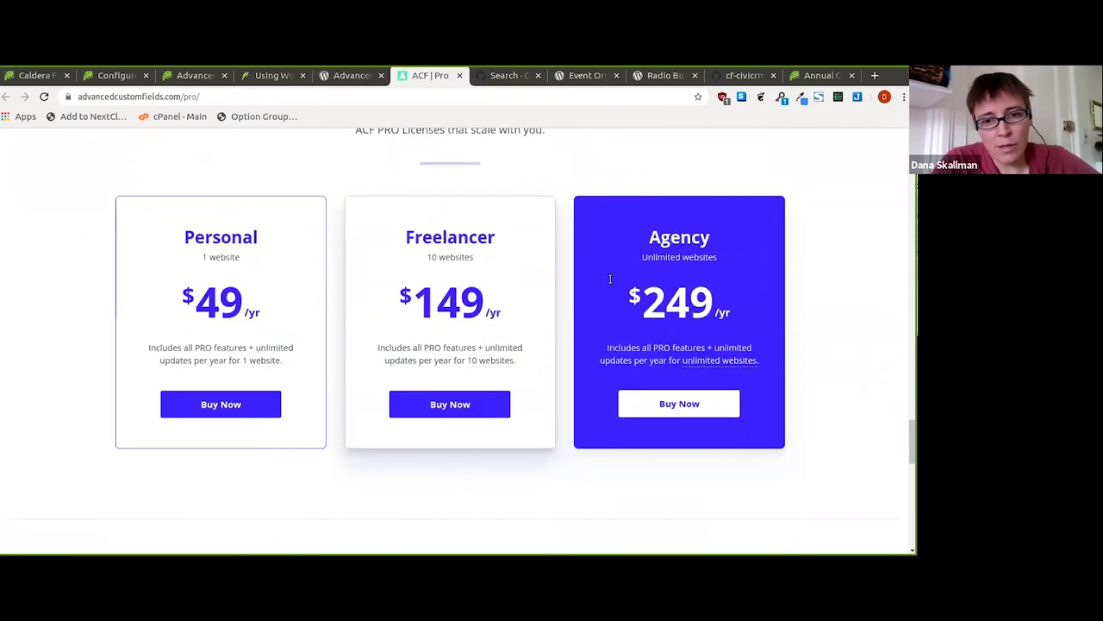
left_click_drag(746, 317, 634, 297)
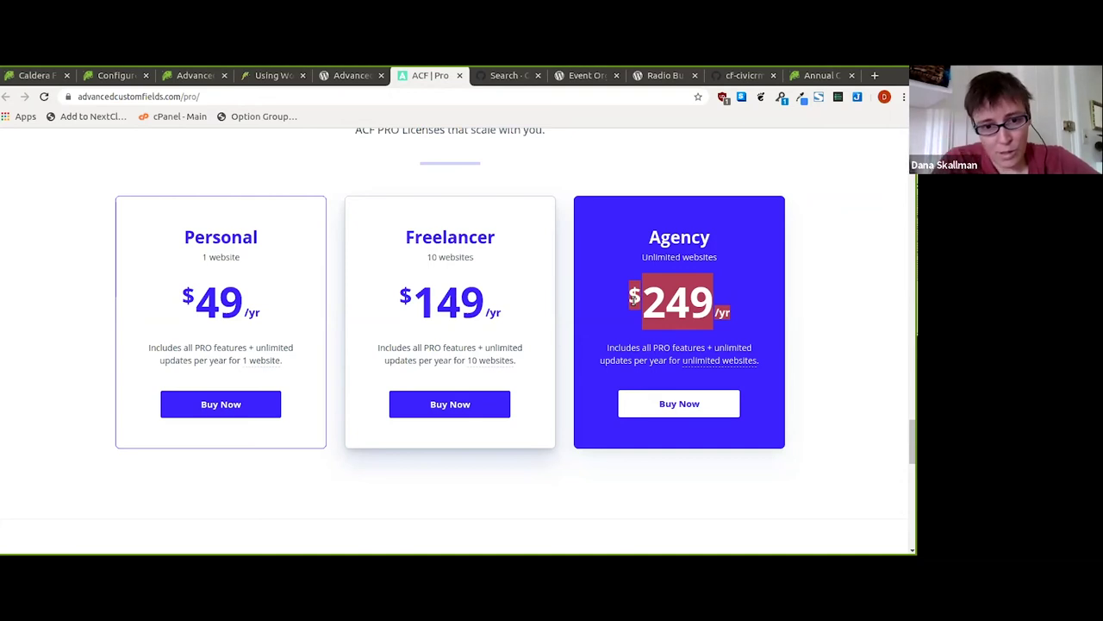
left_click_drag(258, 293, 204, 293)
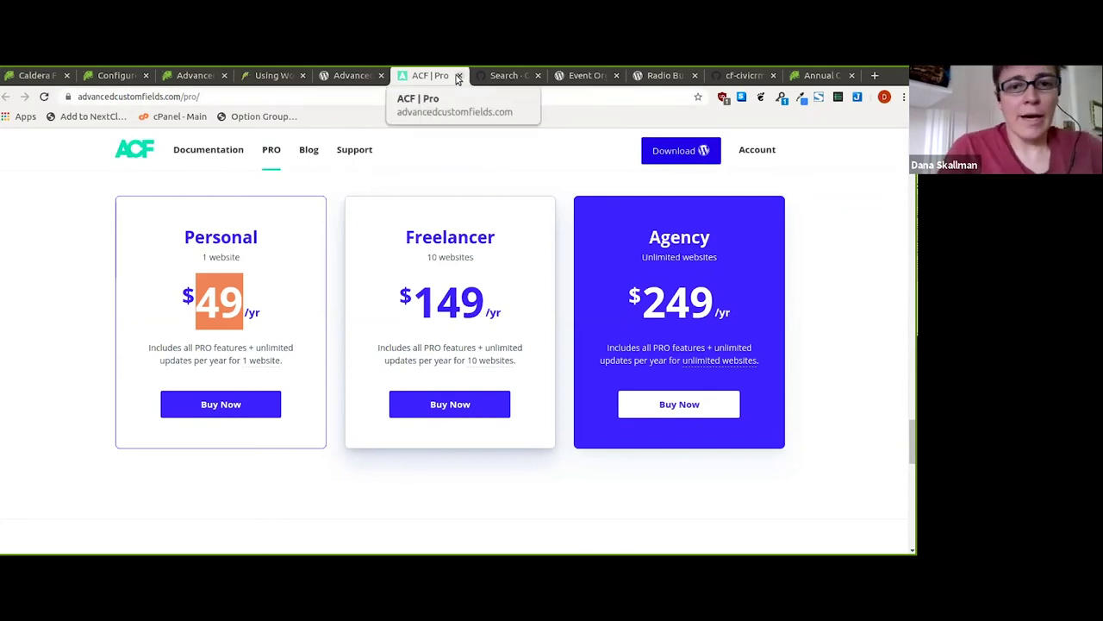
- Create a new custom field group in the WordPress demo site and title it "Sample Field Group"
left_click(38, 78)
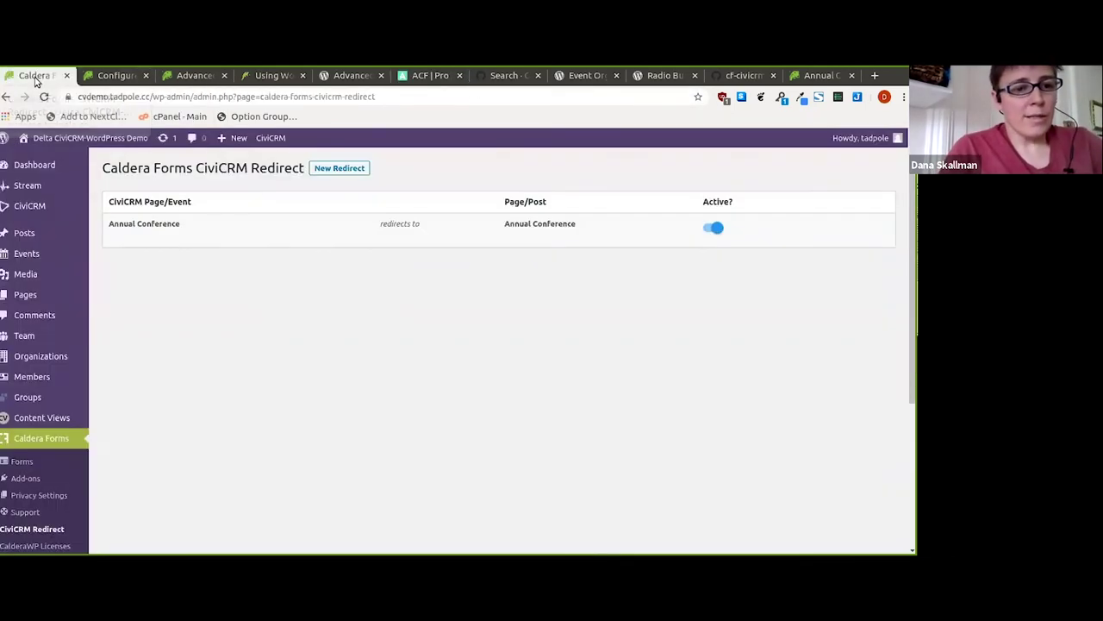
scroll(125, 334, "down", 3)
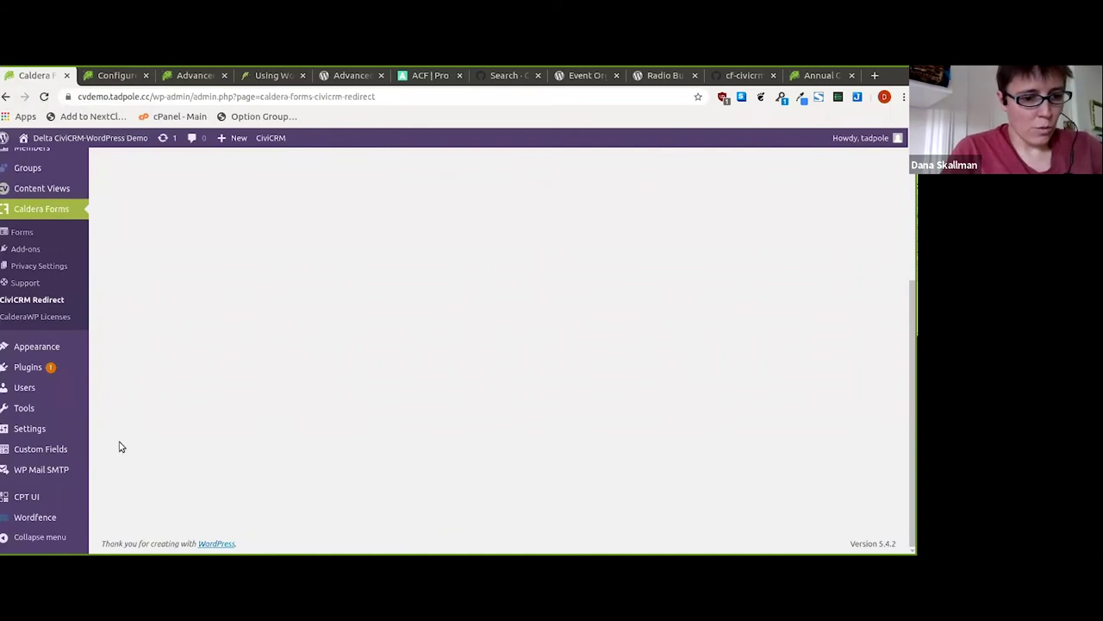
mouse_move(66, 454)
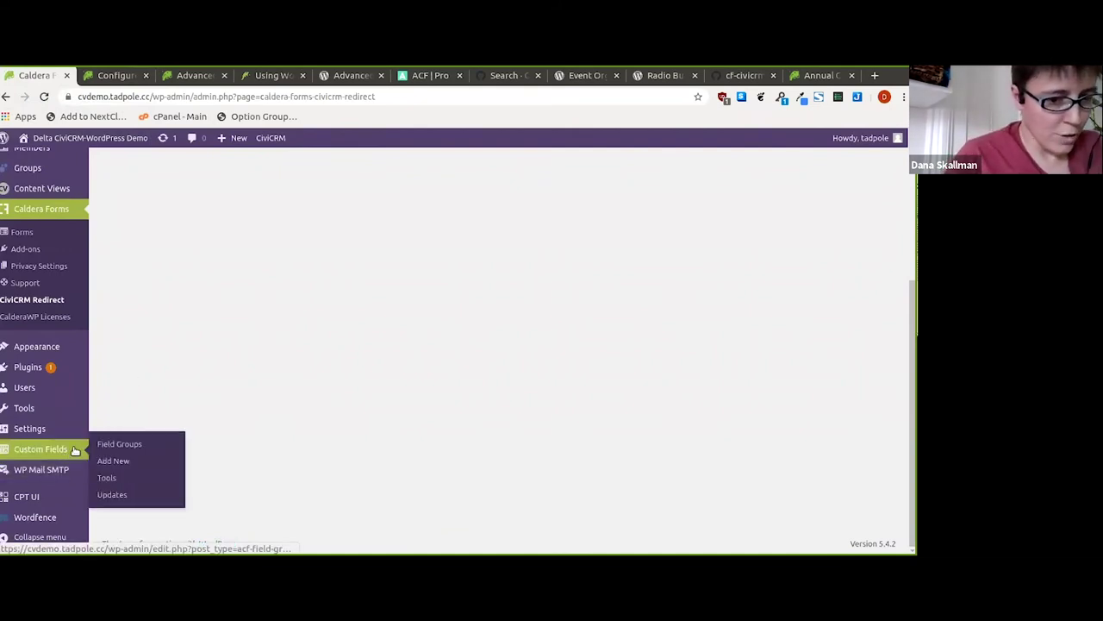
left_click(108, 448)
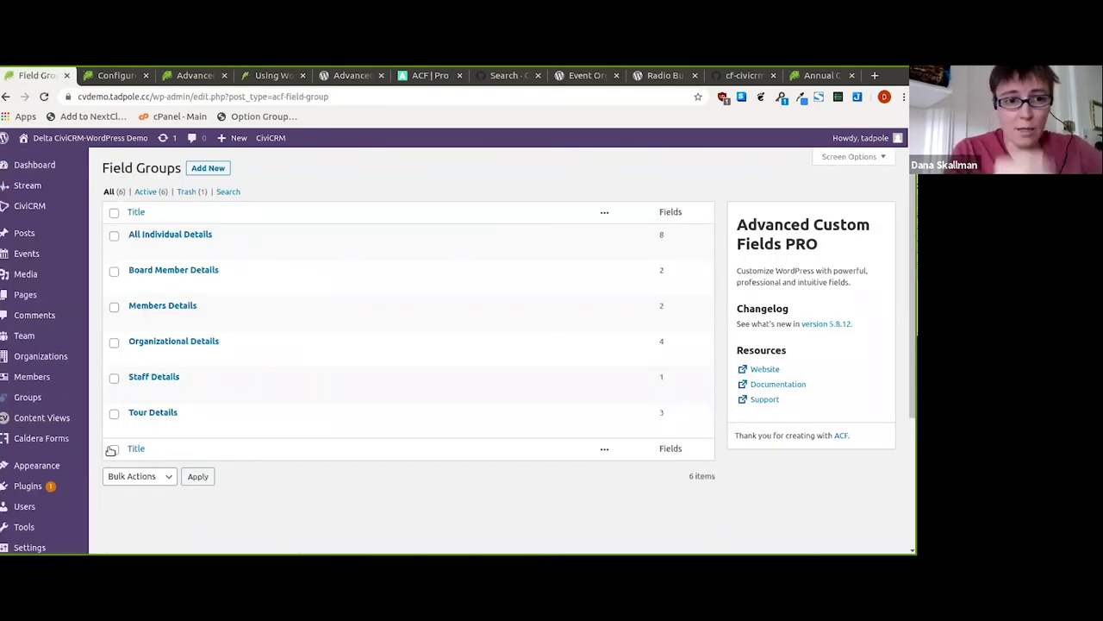
left_click(220, 170)
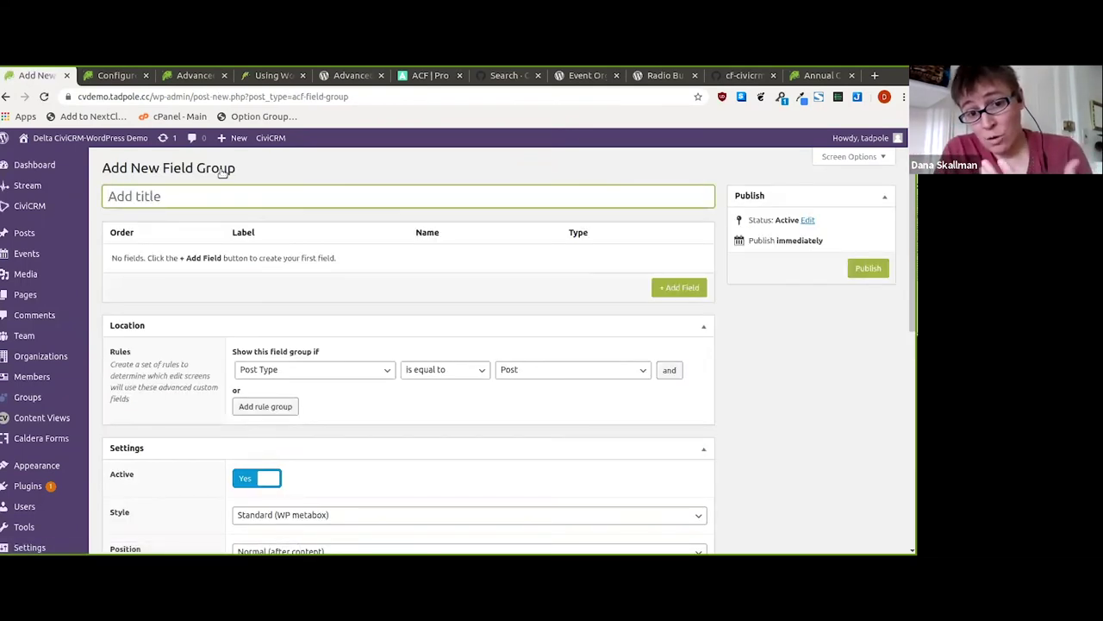
type("Sample Field Group")
- Add a field to the group and label it "Event Title"
left_click(680, 290)
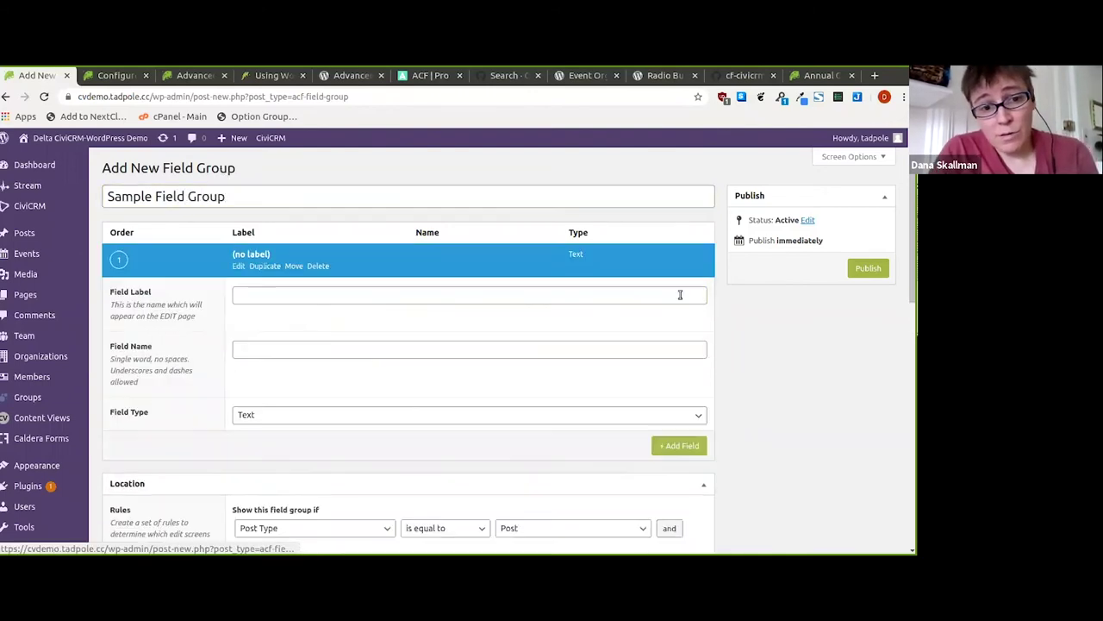
left_click(366, 297)
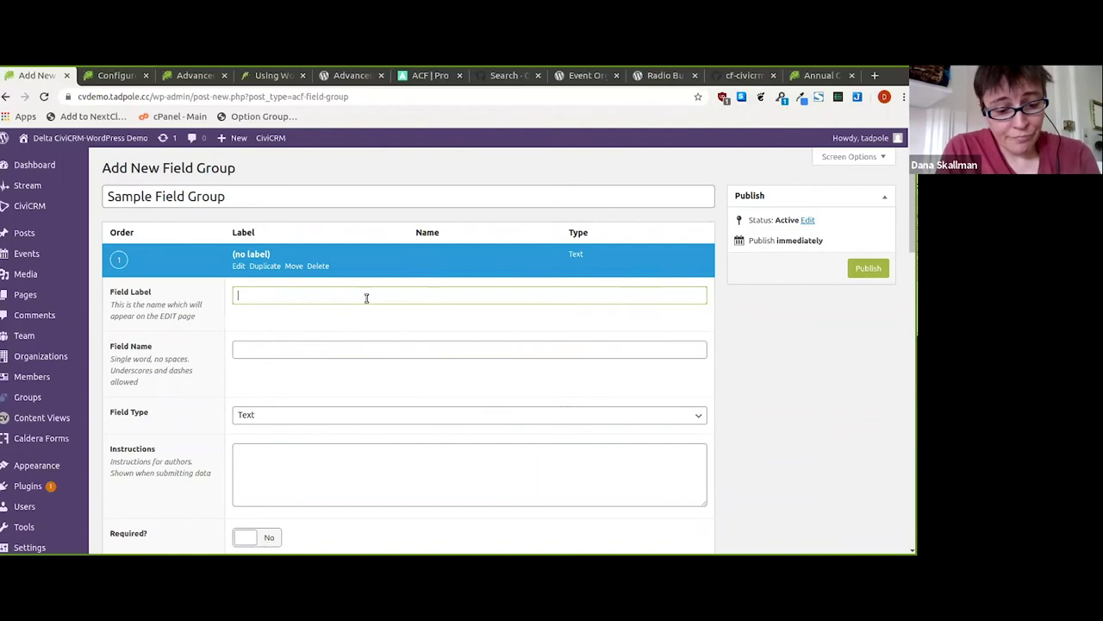
type("Evetn Ti")
key("BackSpace")
key("BackSpace")
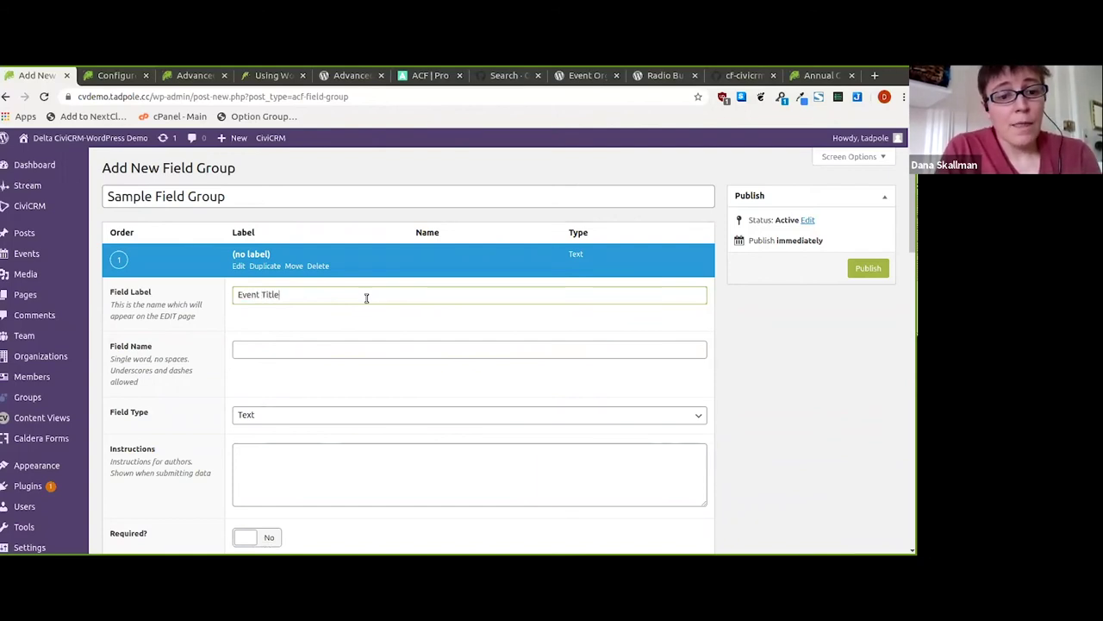
- Examine the field types available for the Event Title field, including the CiviCRM Contact ID, Yes / No, Contact and Relationship types
left_click(345, 416)
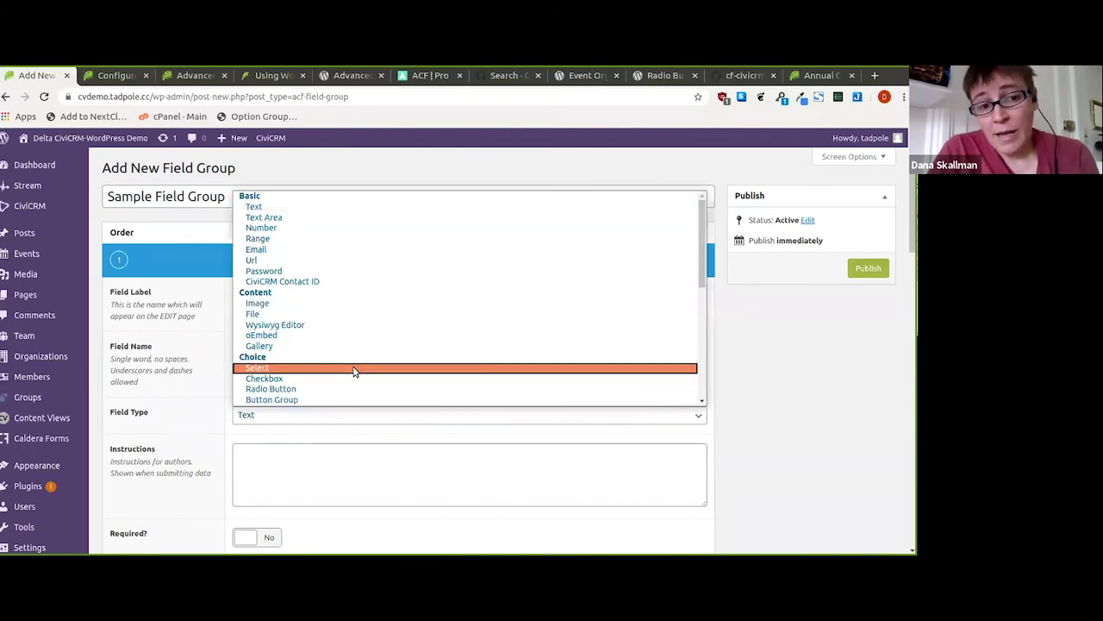
scroll(354, 371, "down", 3)
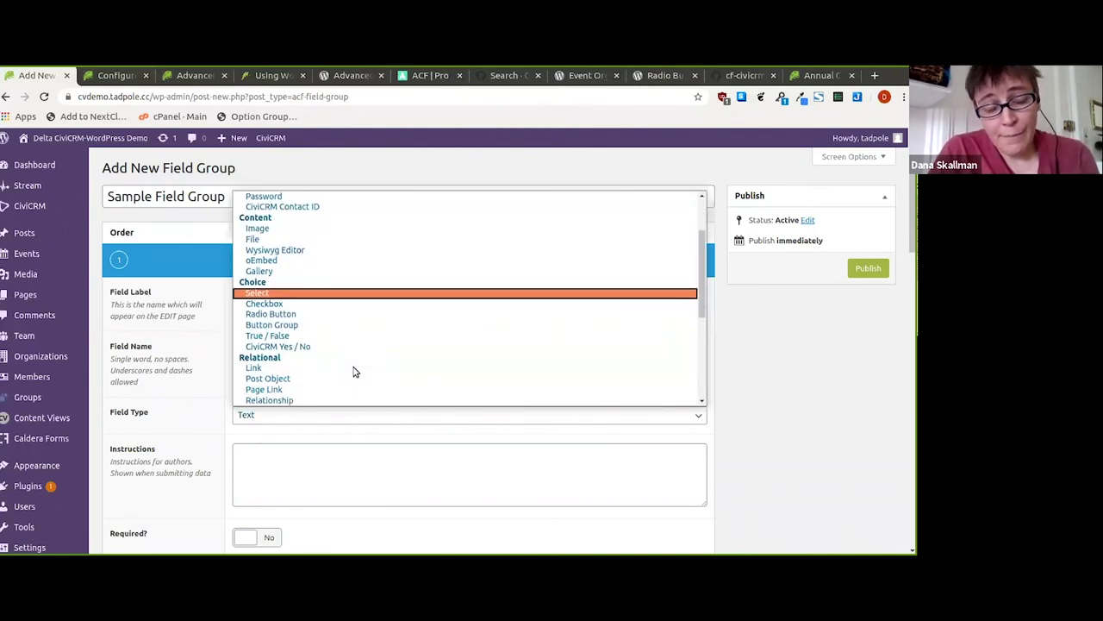
scroll(353, 370, "down", 3)
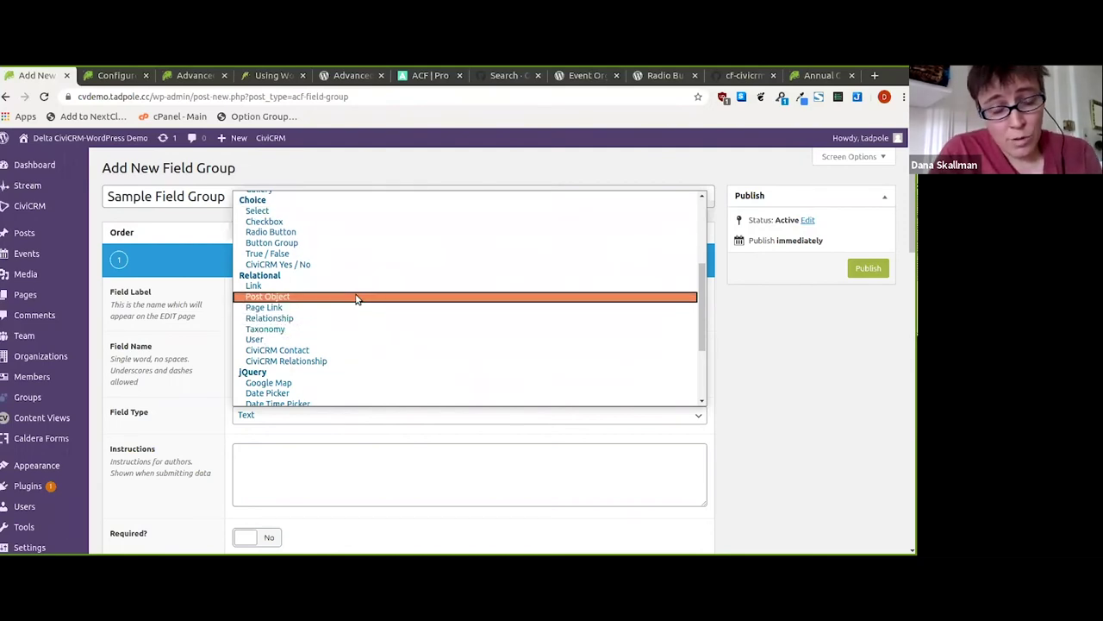
scroll(364, 295, "up", 3)
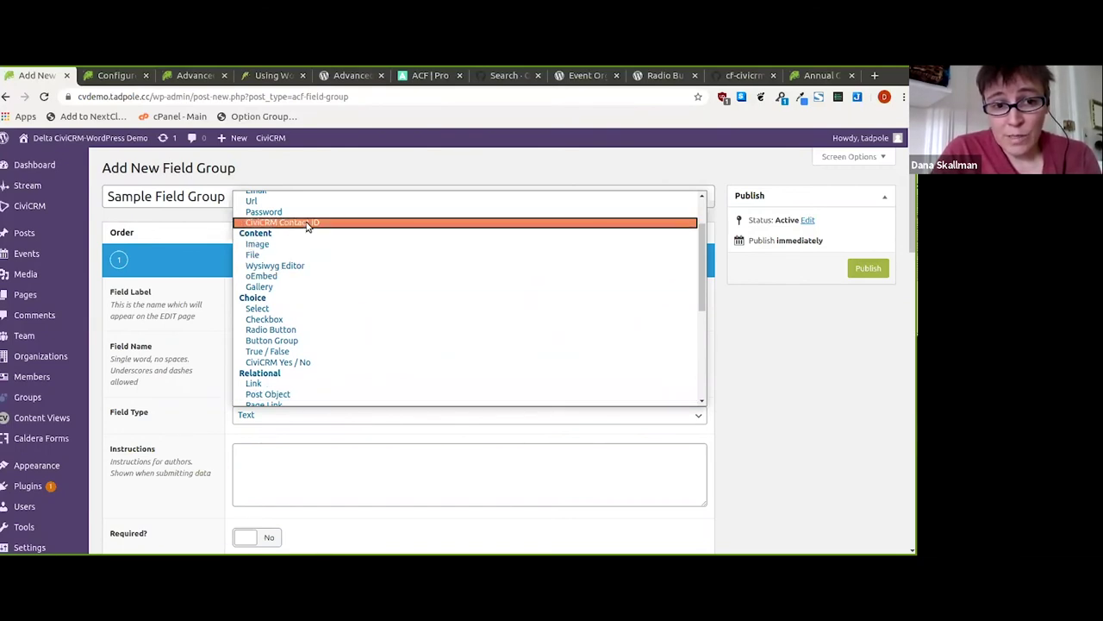
scroll(336, 297, "down", 2)
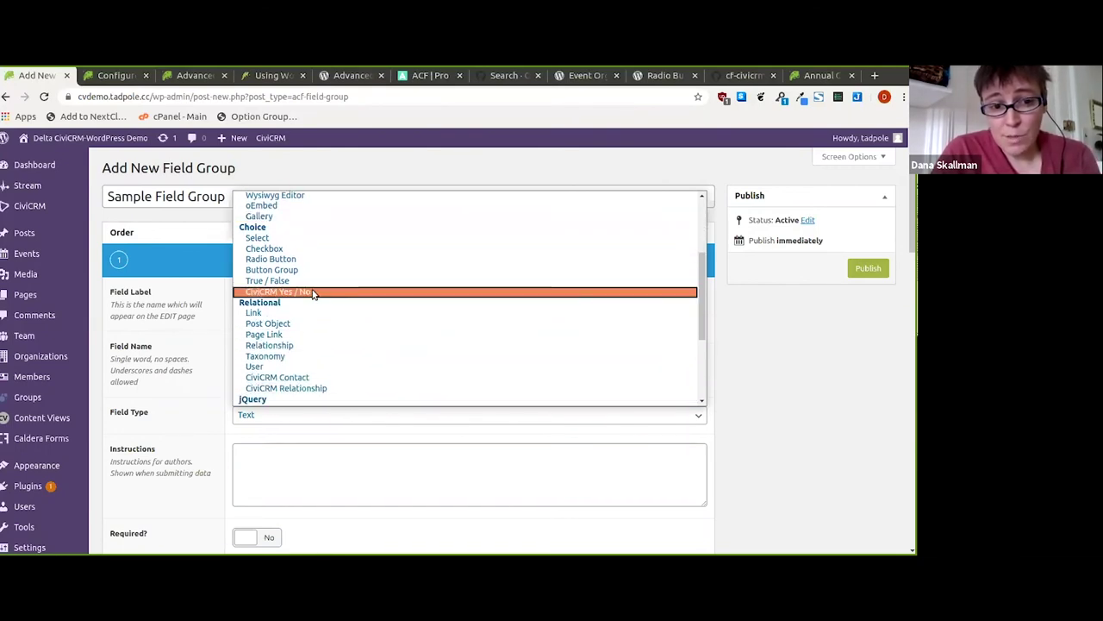
scroll(313, 293, "down", 3)
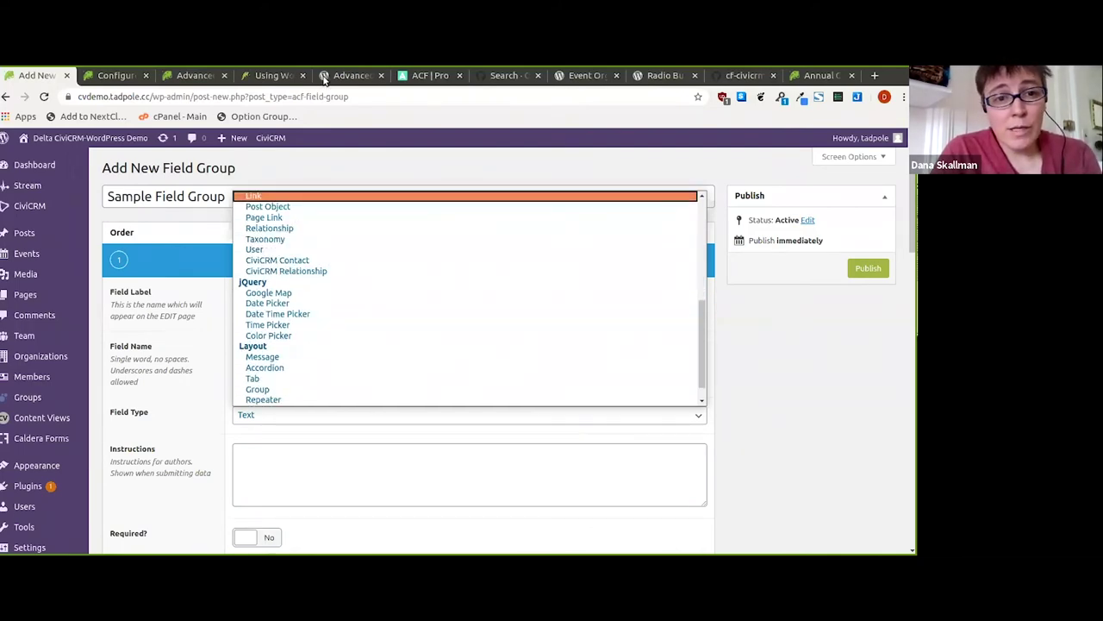
- Open the civicrm-acf-integration GitHub link from the CiviCRM ACF Integration slide in a new tab and look through the repository page
left_click(270, 75)
left_click(270, 75)
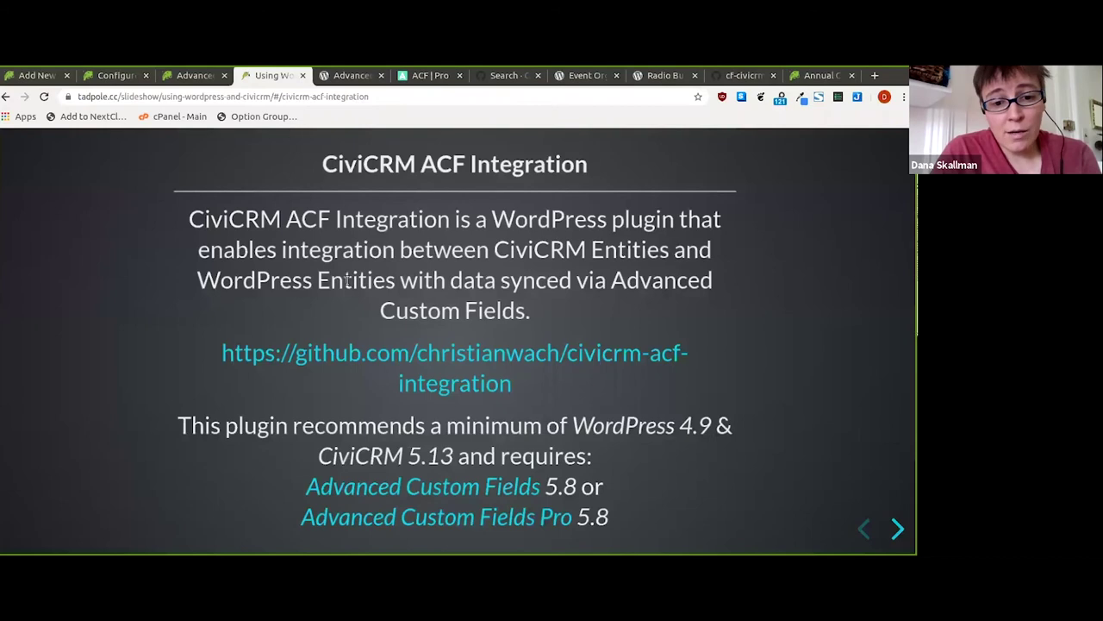
right_click(410, 350)
left_click(448, 357)
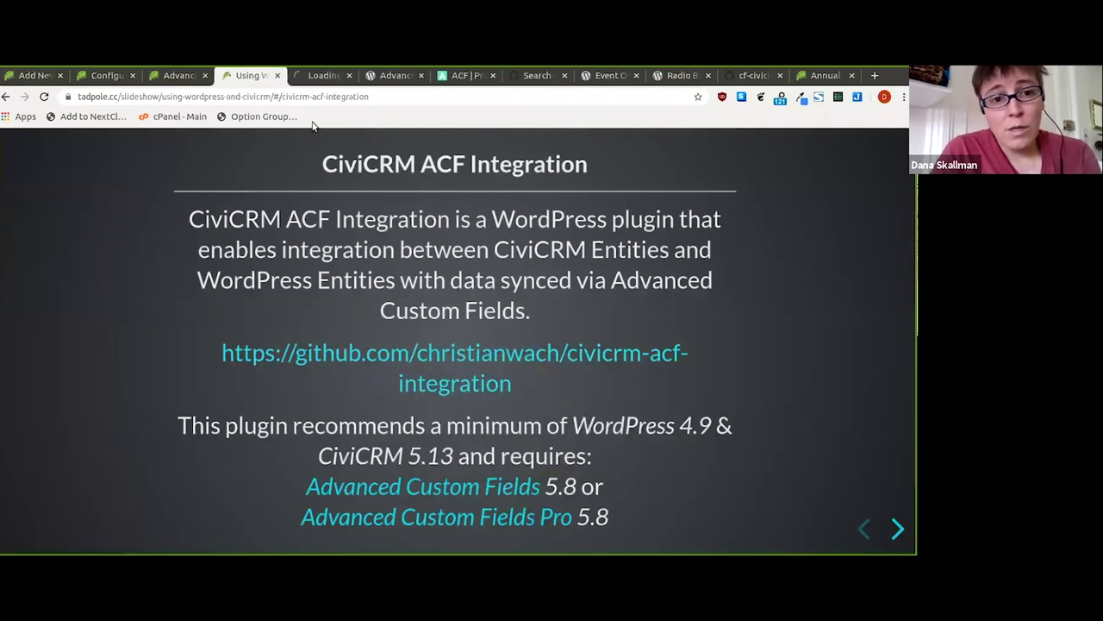
left_click(325, 77)
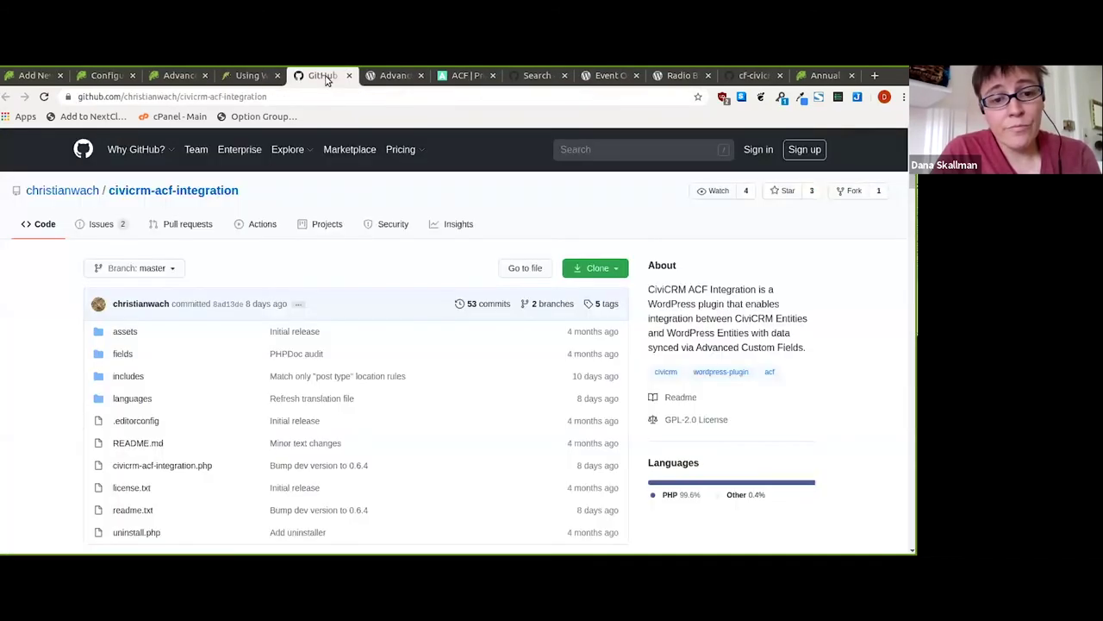
scroll(302, 266, "down", 3)
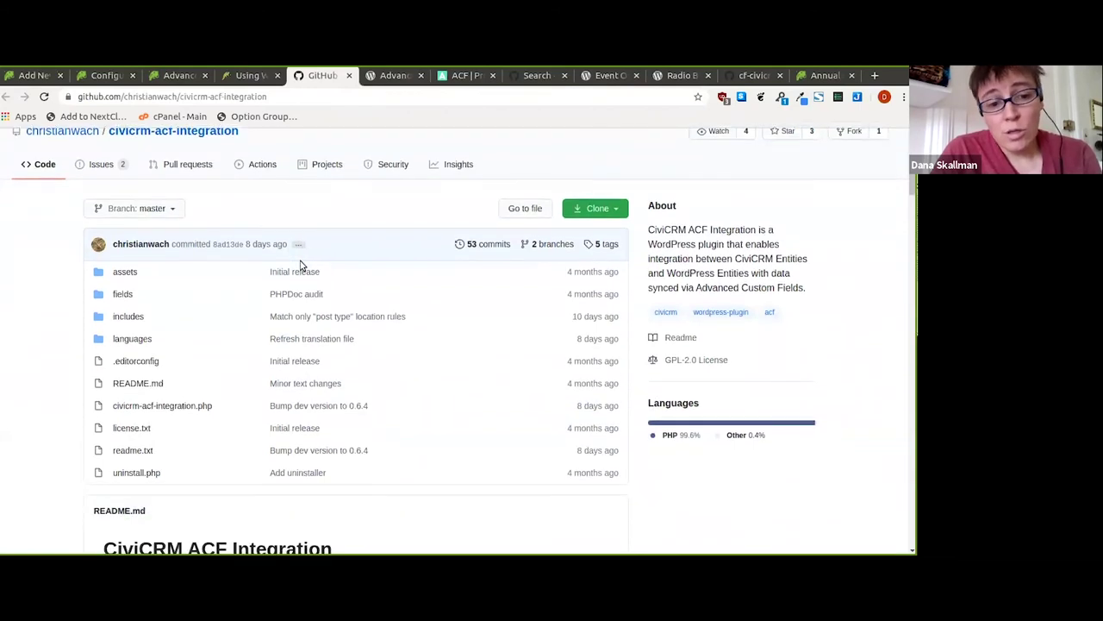
scroll(301, 265, "down", 4)
scroll(301, 265, "up", 7)
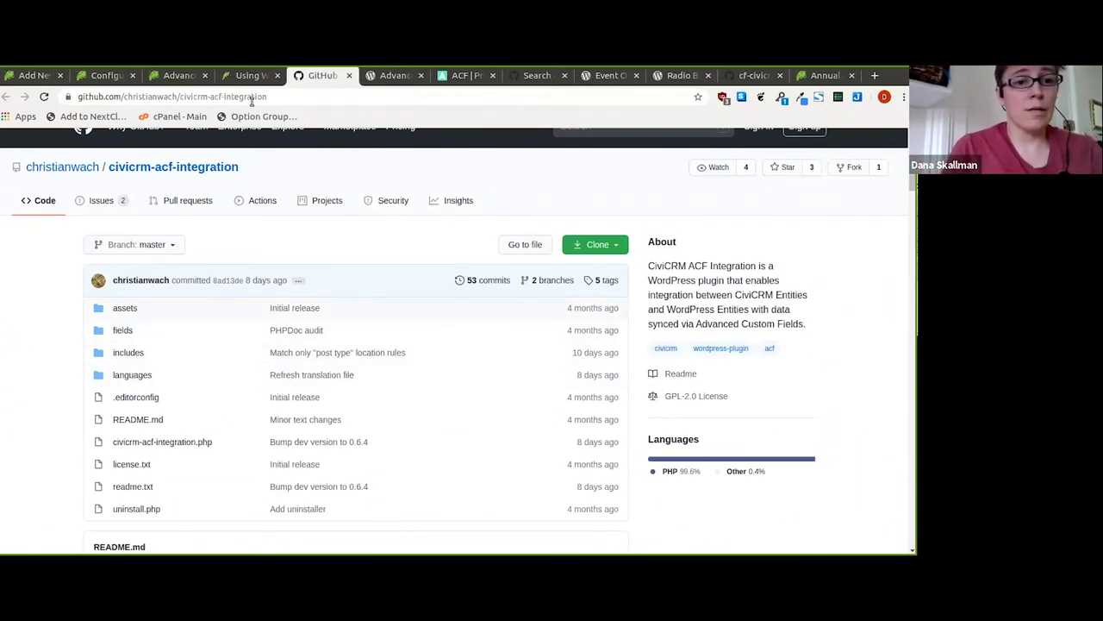
- Return to the new field group, review the Event Title field's settings and publish the group
left_click(33, 76)
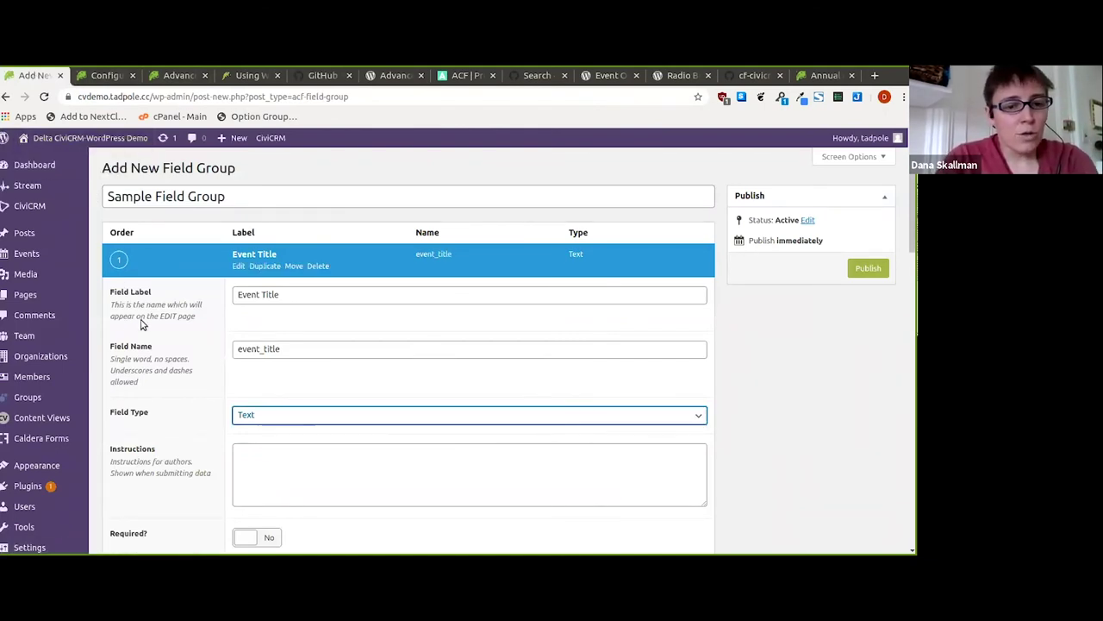
scroll(176, 320, "down", 5)
scroll(176, 324, "down", 4)
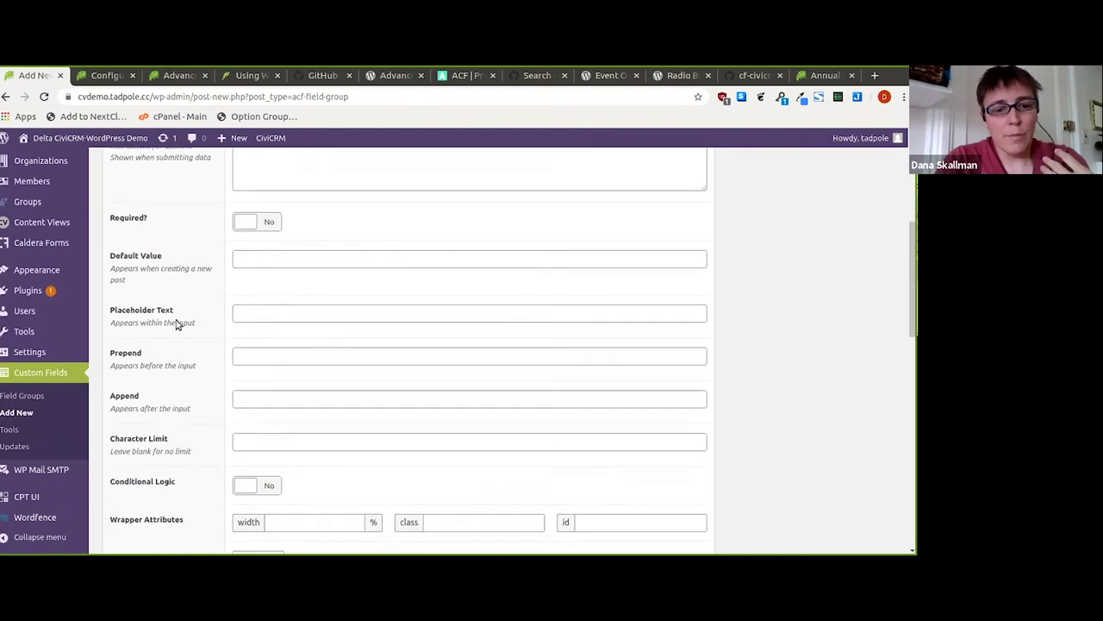
scroll(177, 324, "up", 9)
scroll(176, 324, "down", 10)
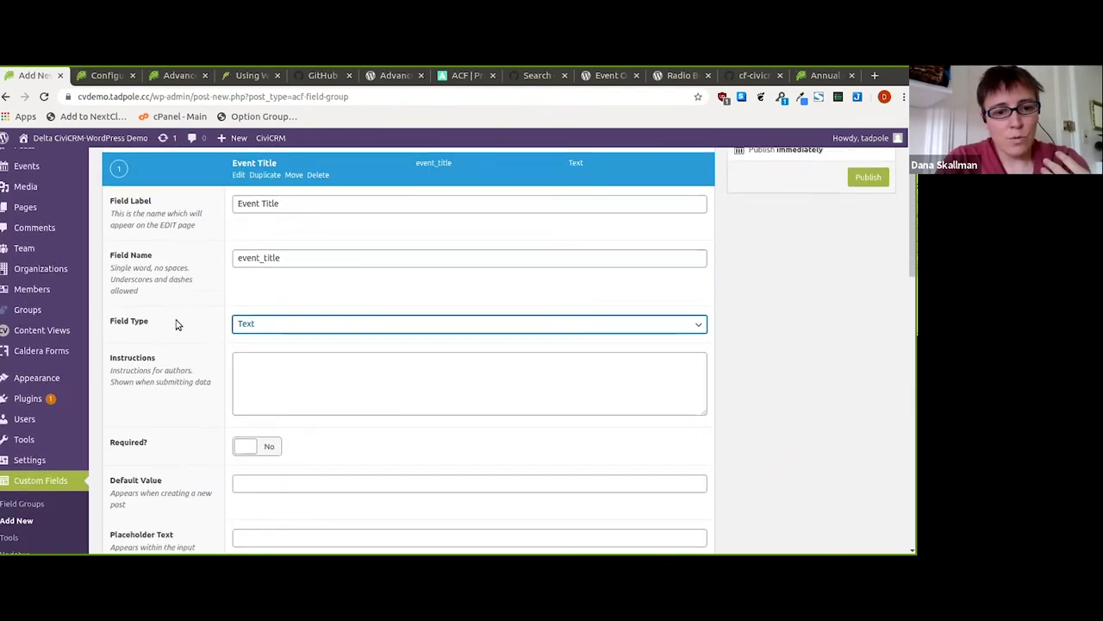
scroll(177, 324, "up", 3)
scroll(177, 324, "up", 8)
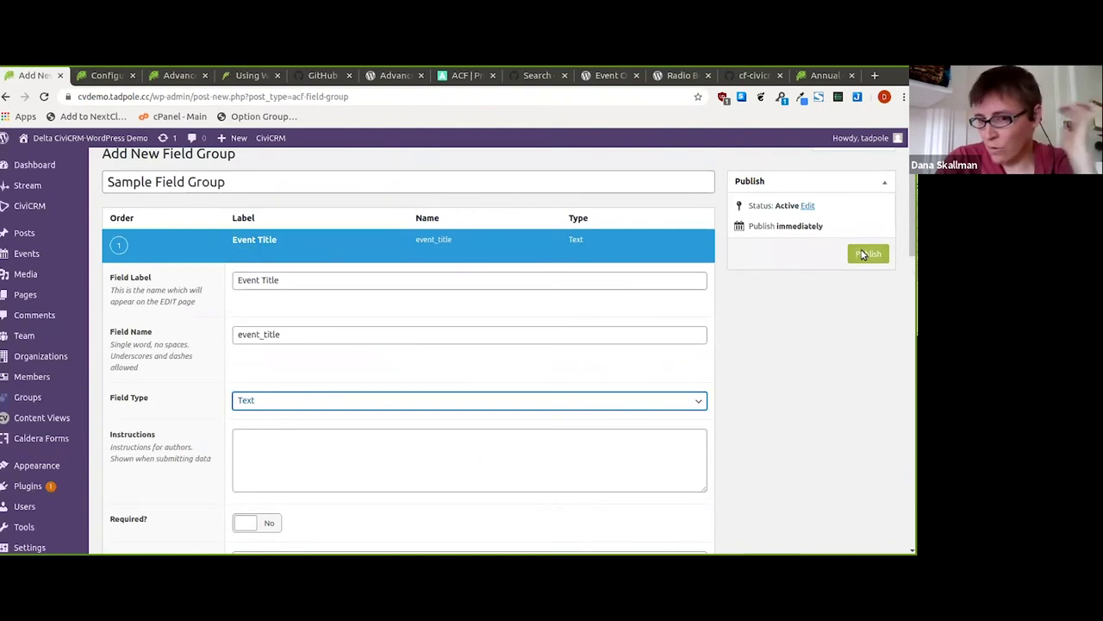
left_click(863, 253)
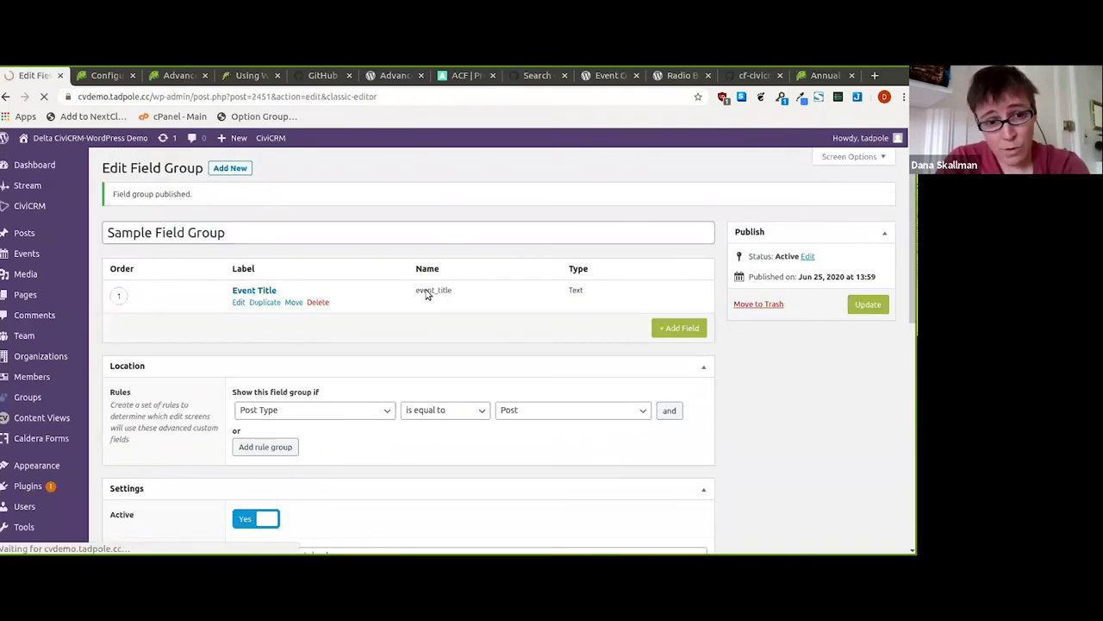
- Expand the Event Title field in the published Sample Field Group and look over its settings
left_click(241, 304)
scroll(241, 305, "down", 10)
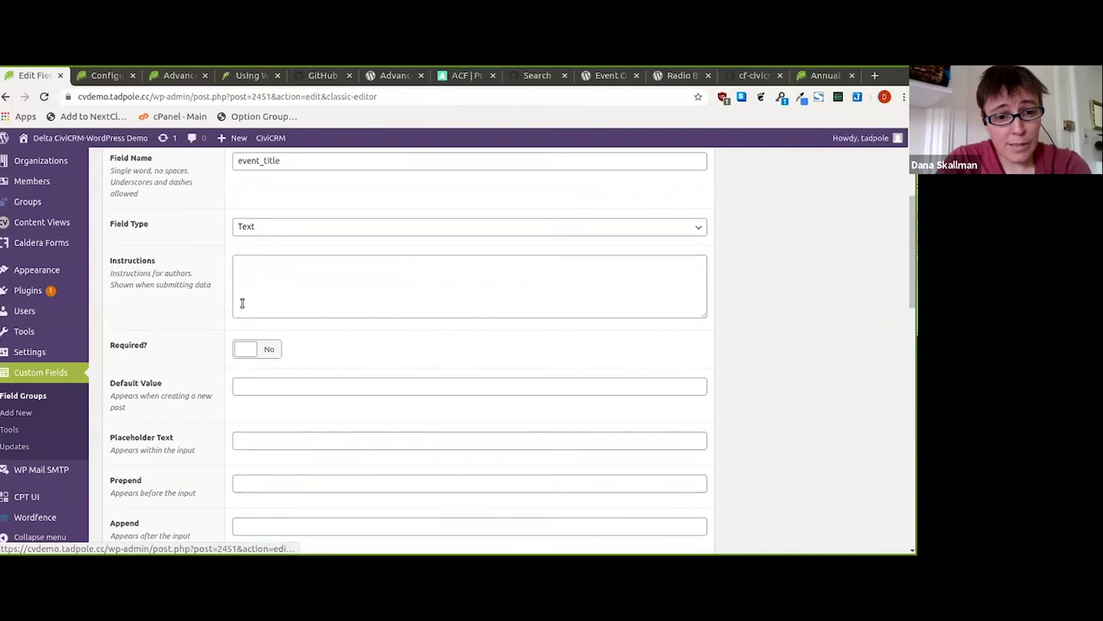
scroll(243, 308, "up", 10)
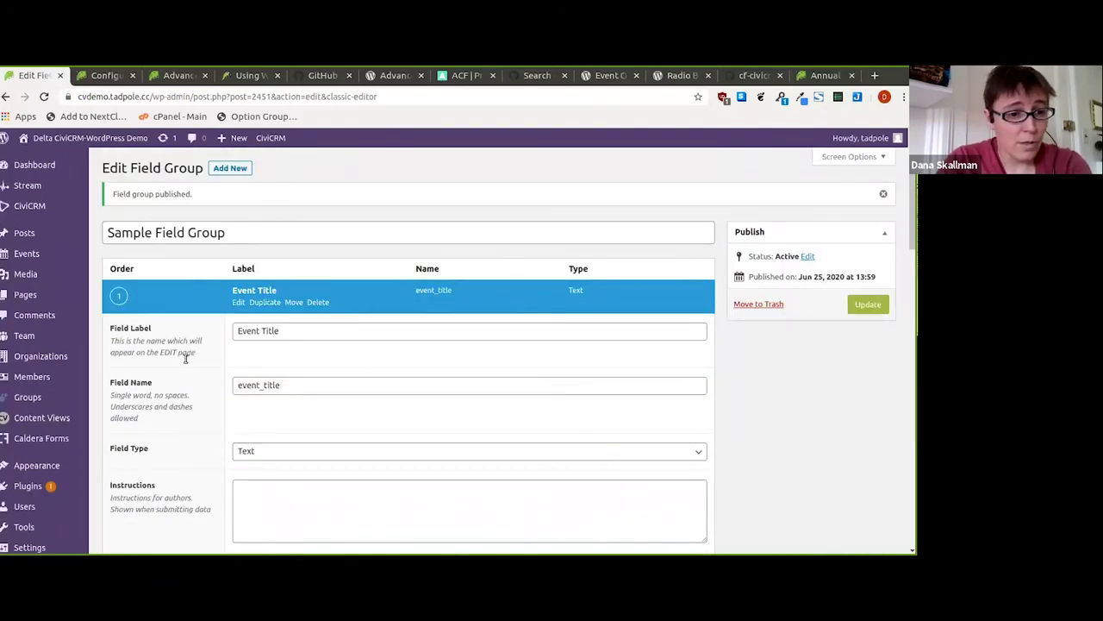
scroll(152, 352, "down", 1)
mouse_move(267, 140)
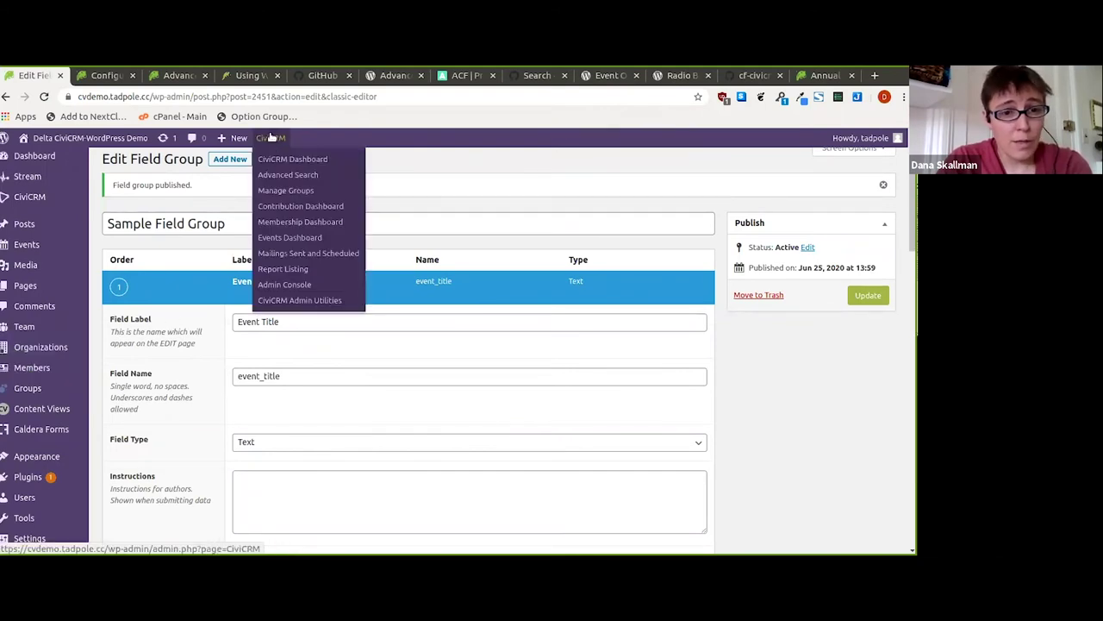
- Open CiviCRM's Admin Console, look at the Custom Data sets, and bring up the Contact Types list
left_click(287, 286)
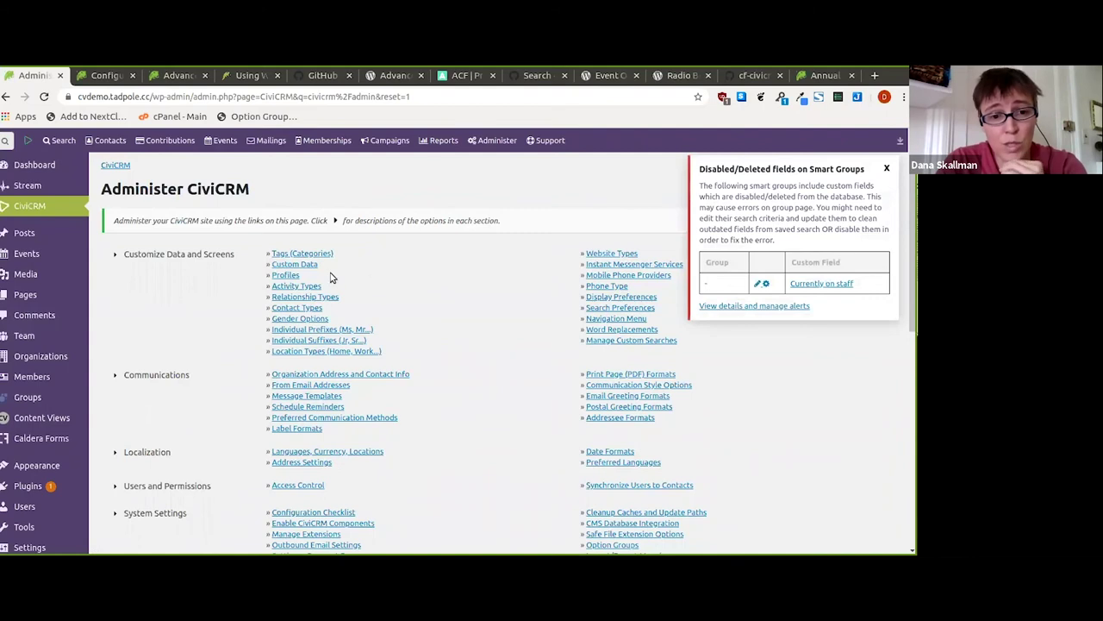
left_click(304, 264)
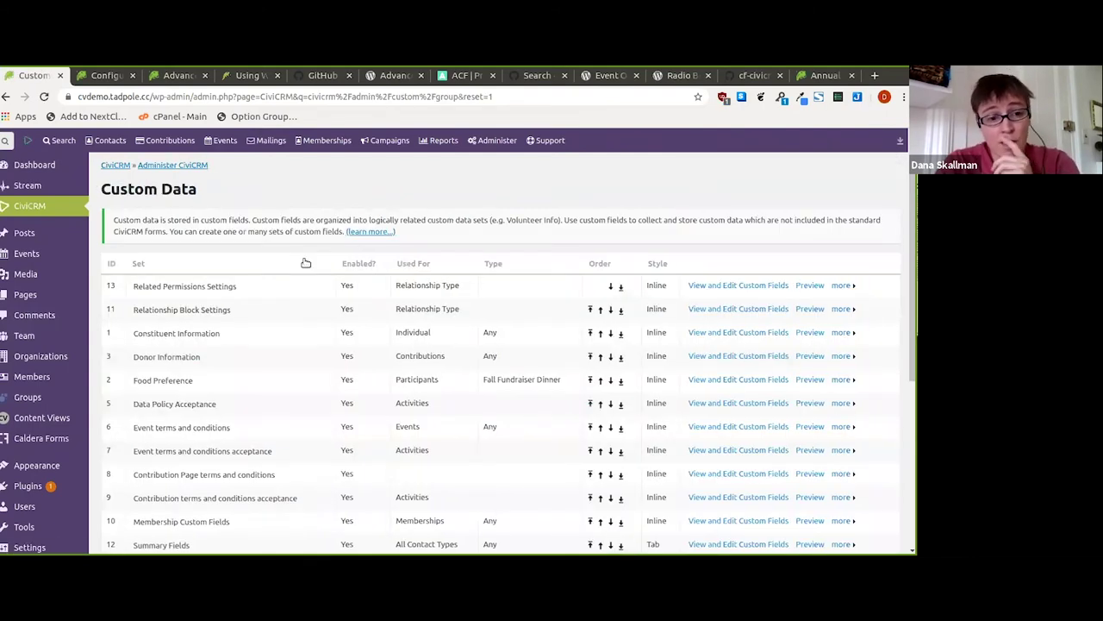
mouse_move(498, 141)
mouse_move(515, 173)
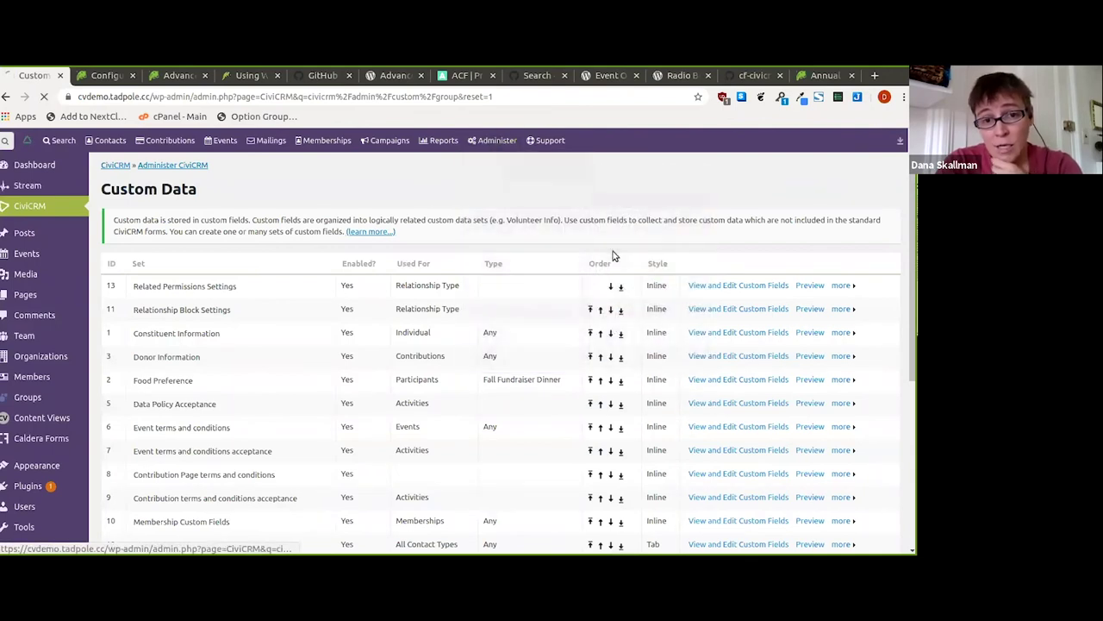
left_click(612, 252)
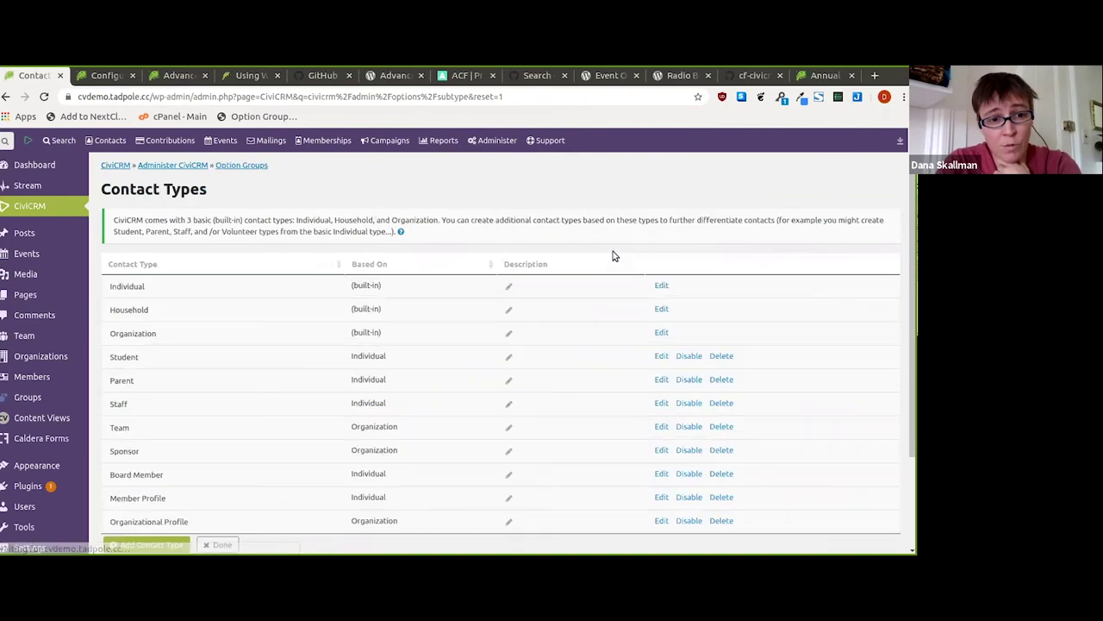
scroll(613, 251, "down", 1)
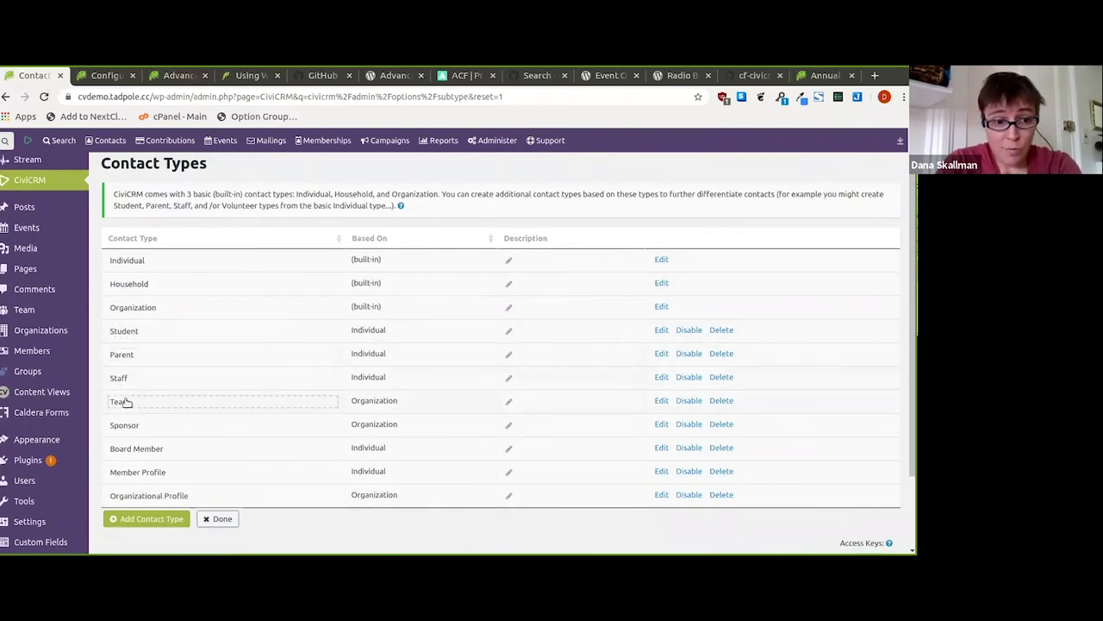
- Open the Member Profile contact type for editing, inspect its Synced Post Type setting, and close it without saving
left_click(660, 472)
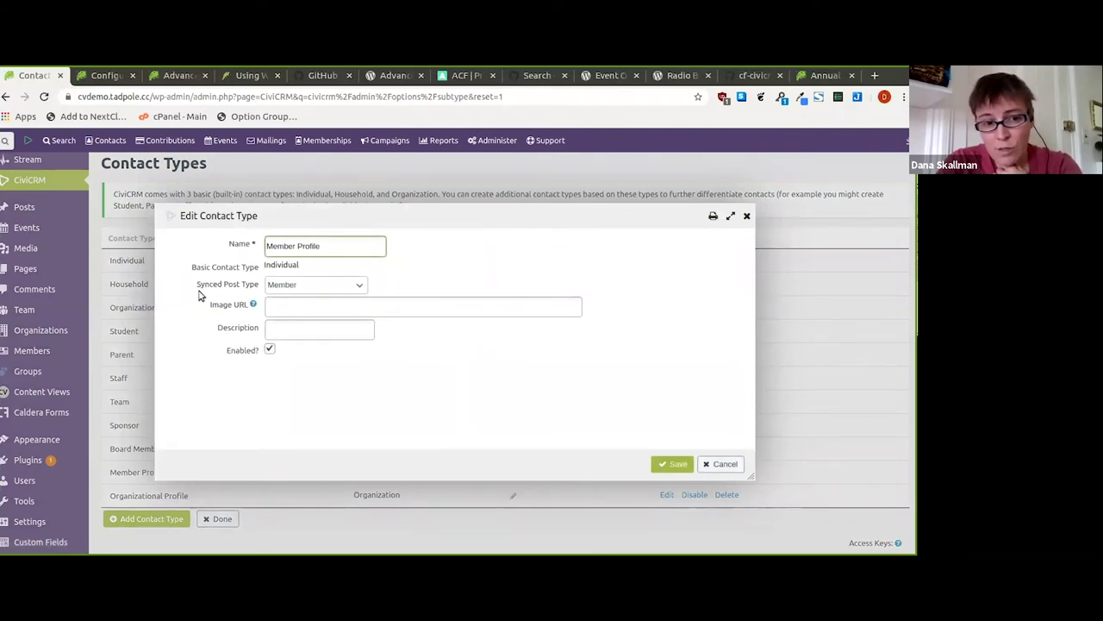
left_click_drag(199, 287, 268, 290)
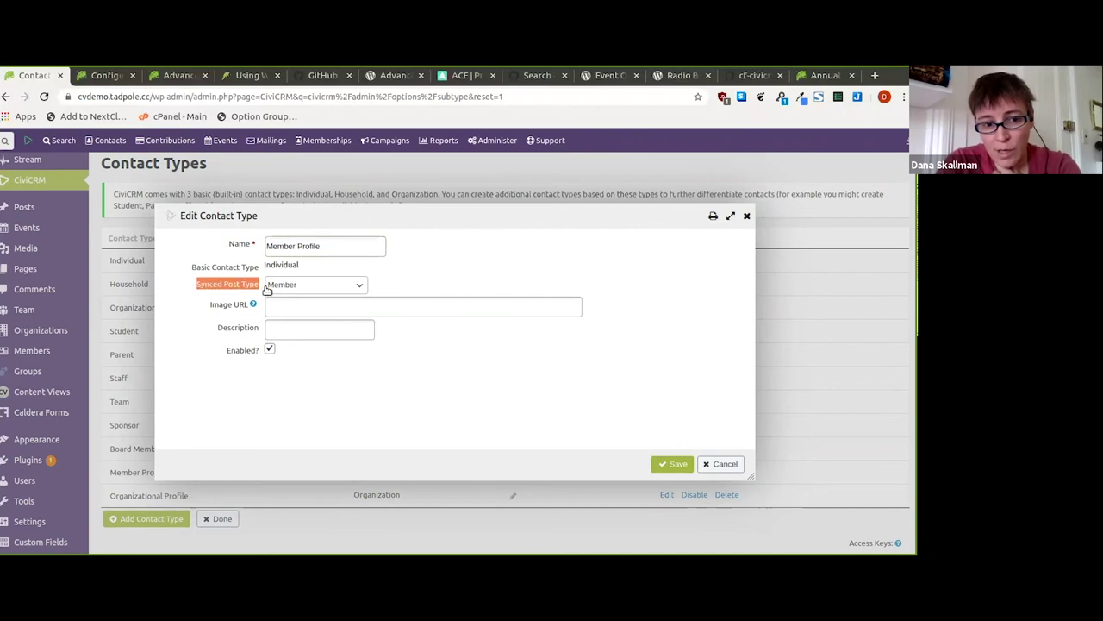
left_click(274, 291)
left_click(274, 291)
left_click(275, 291)
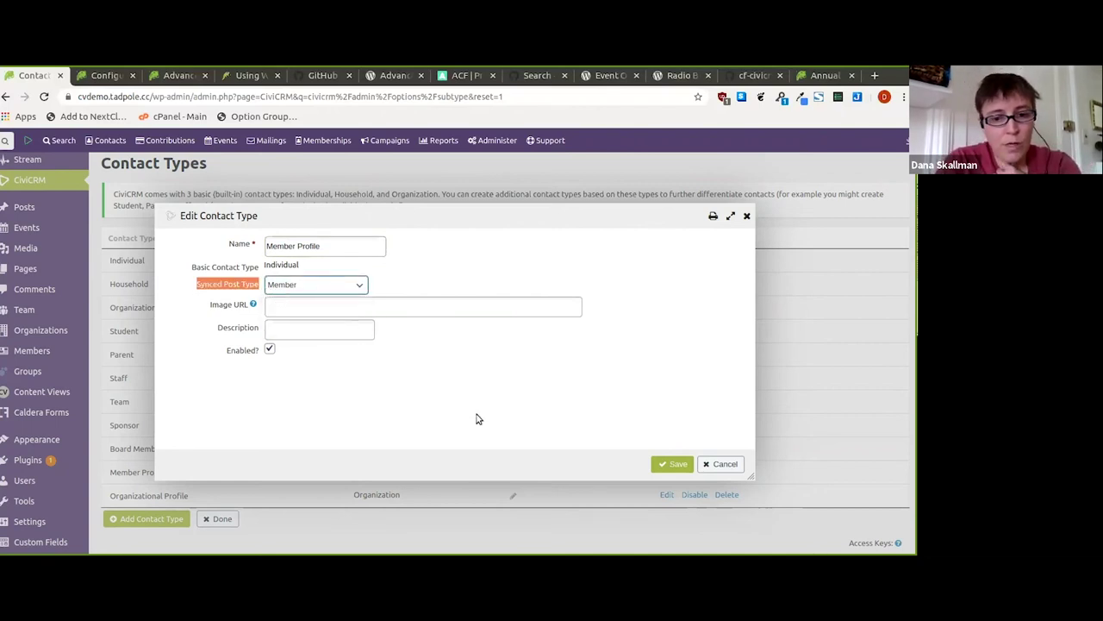
left_click(722, 466)
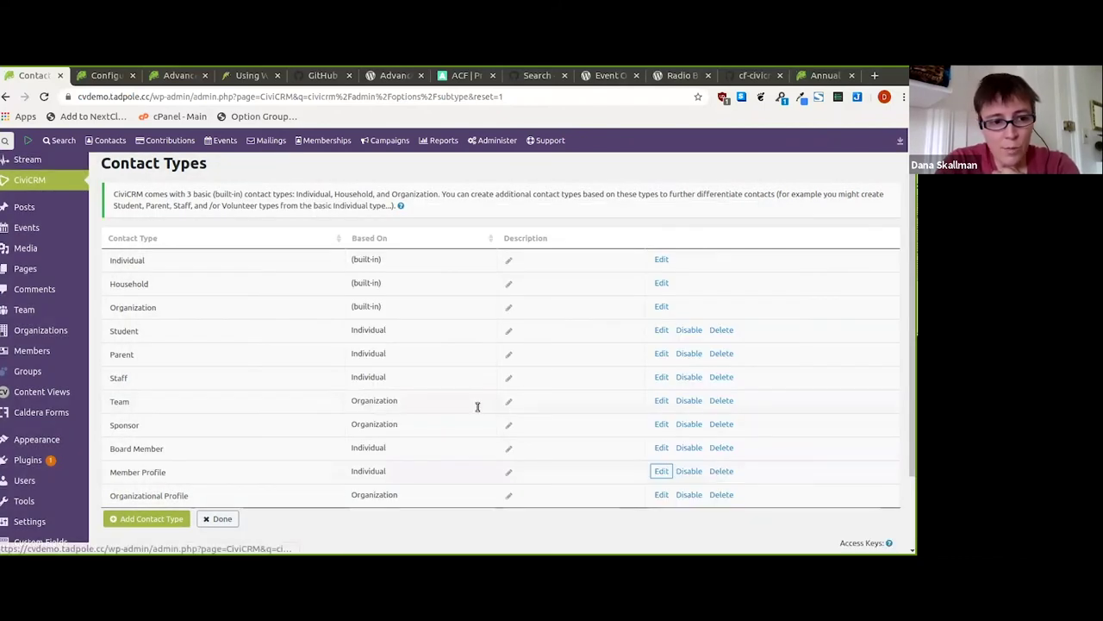
- Open the WordPress Members list in a new tab and look through the member posts
mouse_move(36, 315)
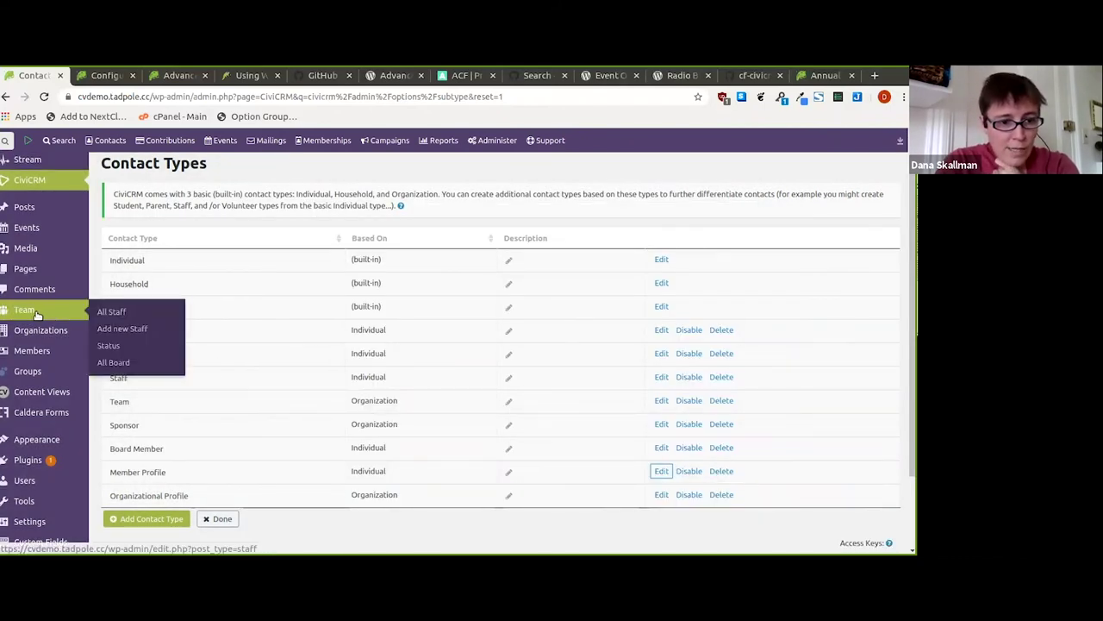
mouse_move(37, 349)
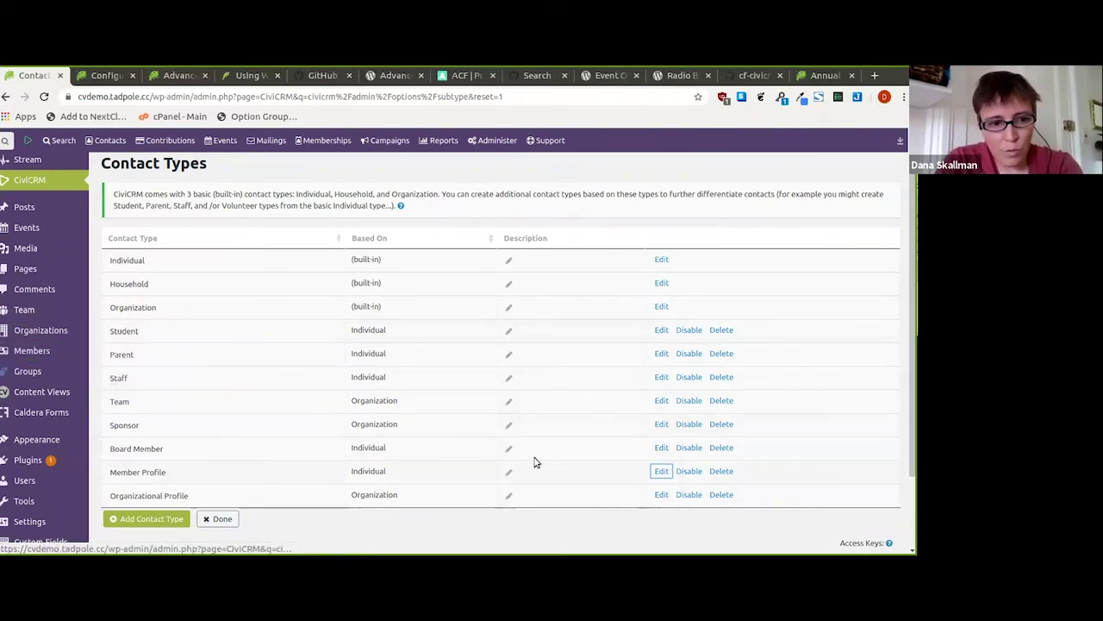
right_click(49, 357)
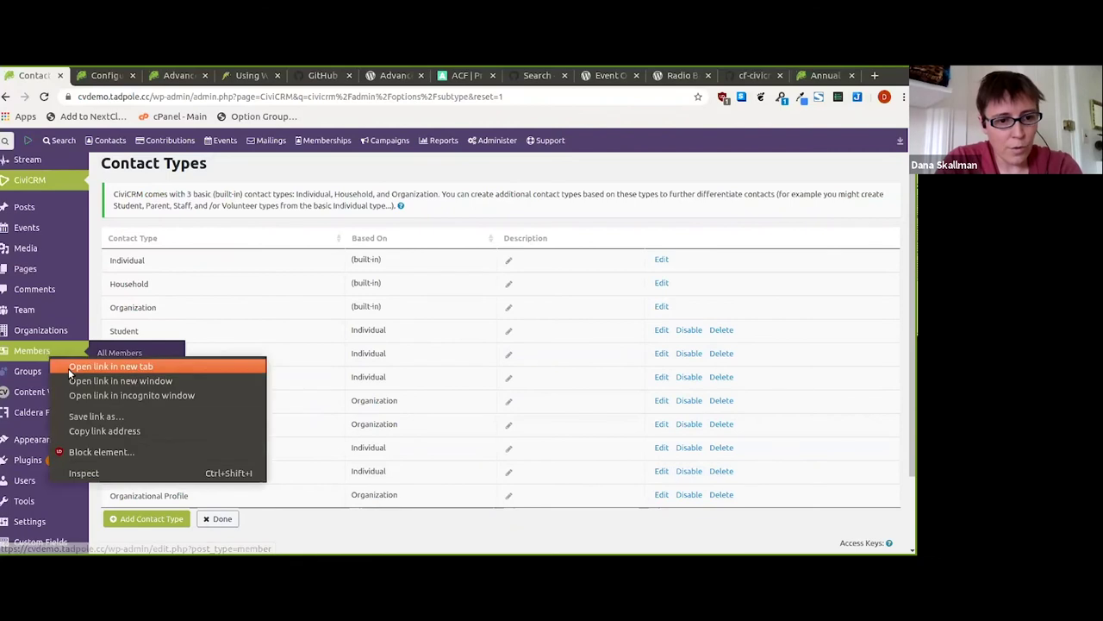
left_click(70, 370)
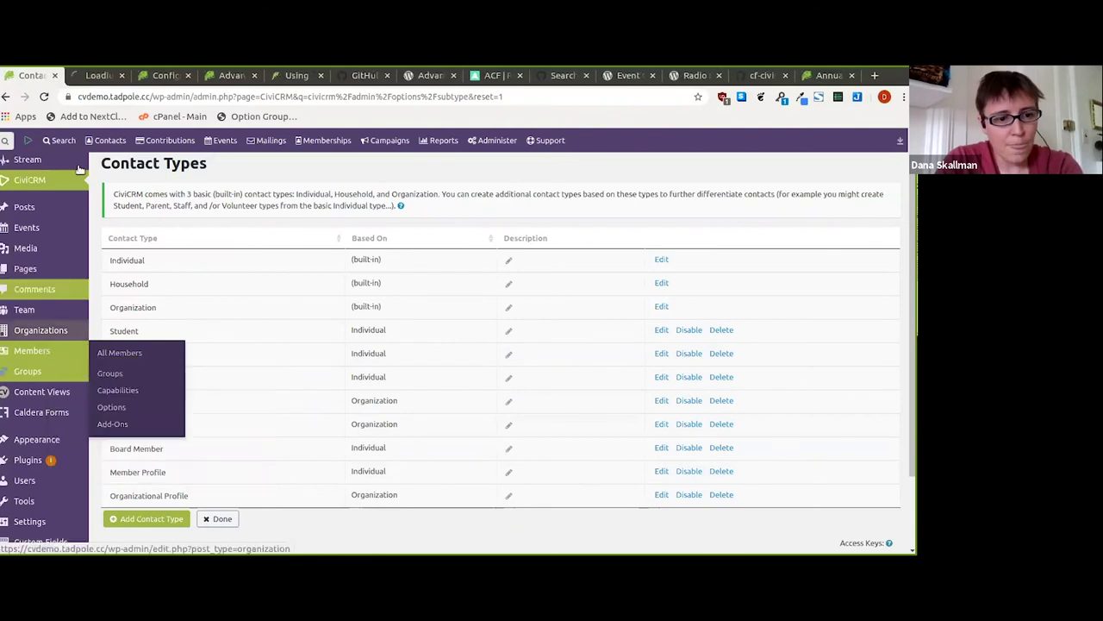
left_click(100, 75)
scroll(195, 274, "down", 1)
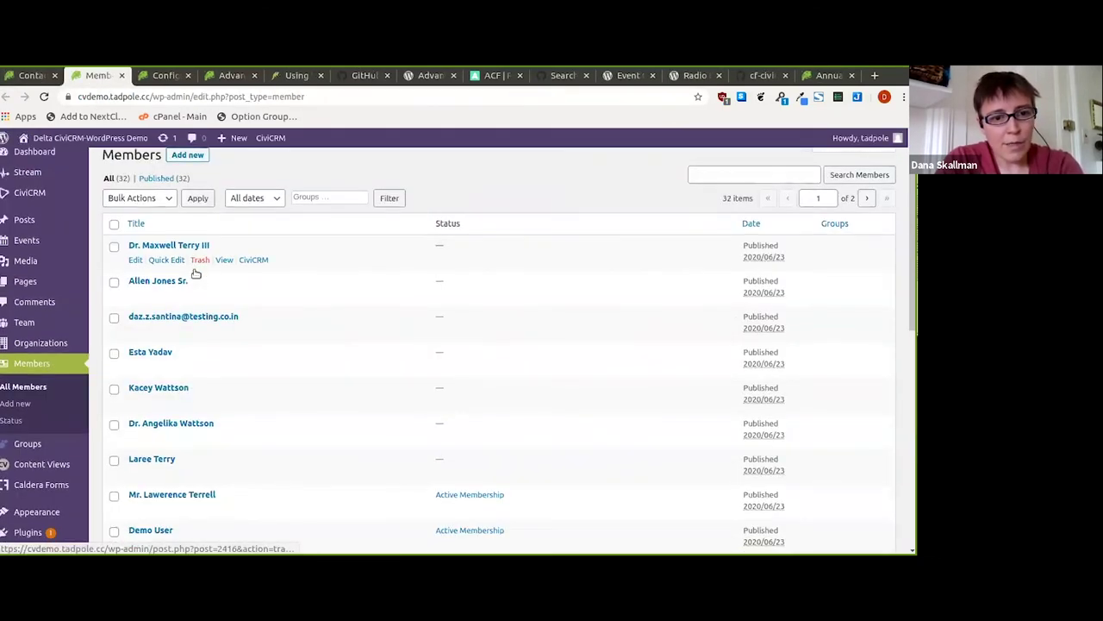
scroll(219, 353, "down", 2)
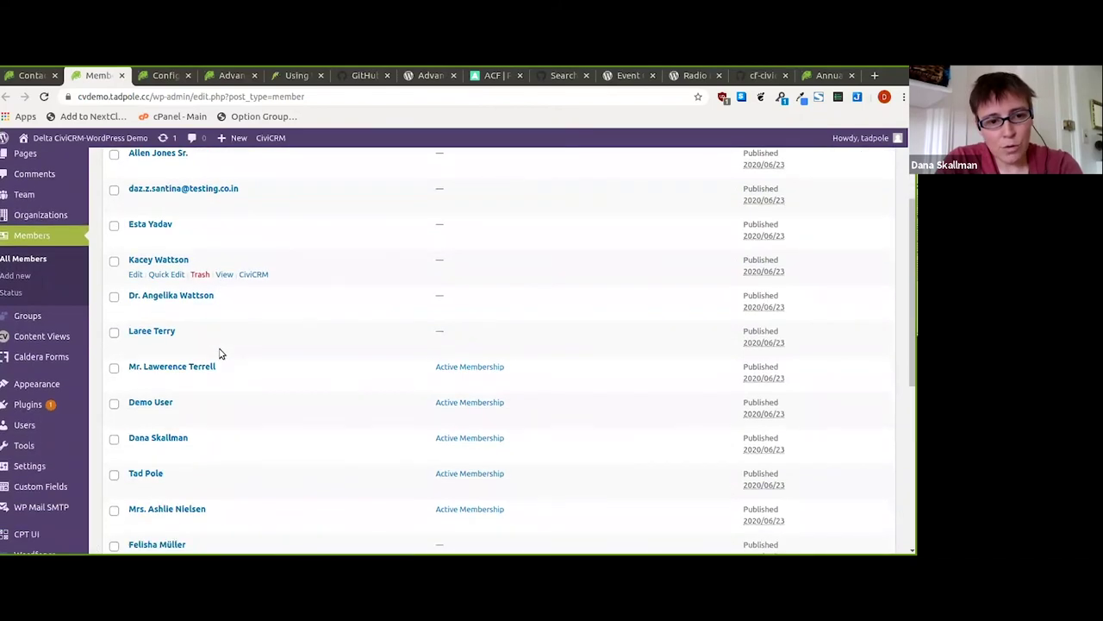
- Open the first member with Active Membership status for editing and examine the individual details, Member Bio and organization fields
left_click(135, 381)
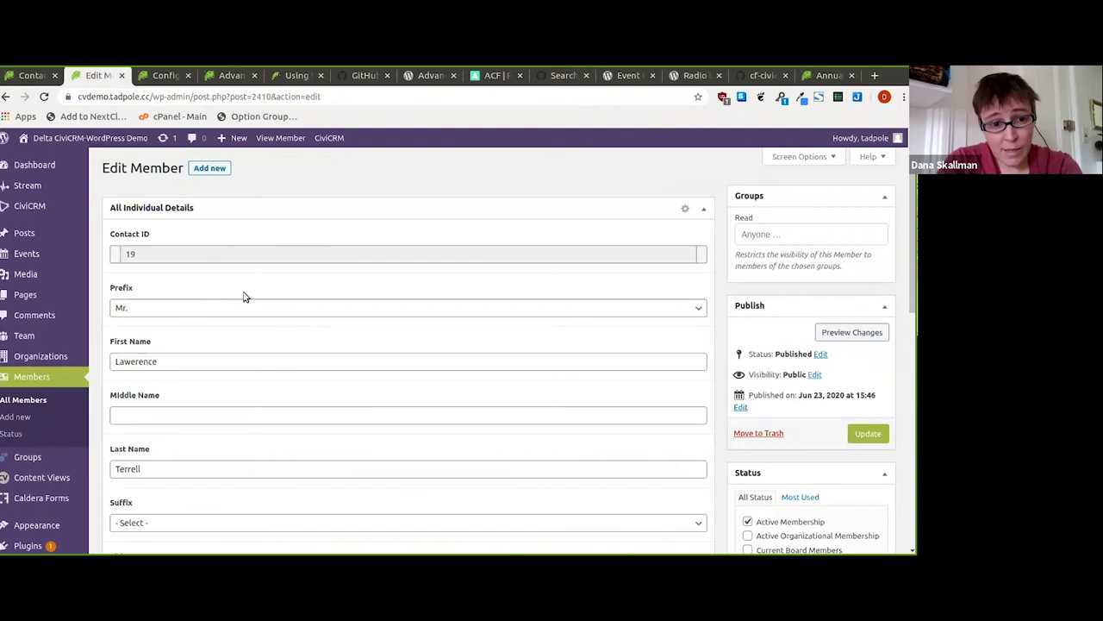
scroll(243, 298, "down", 1)
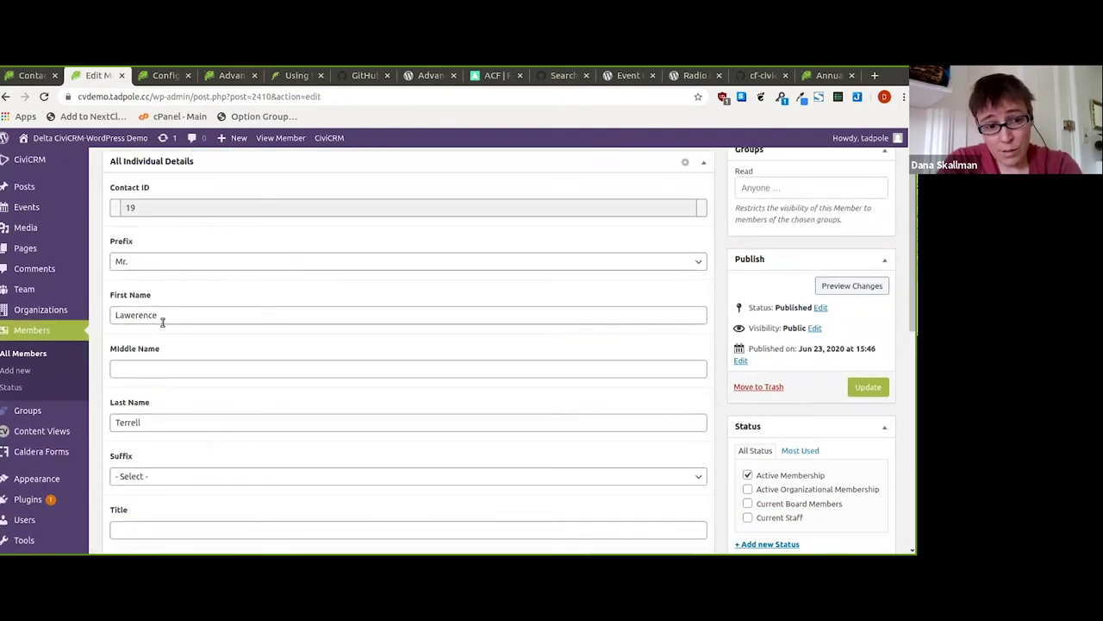
scroll(162, 321, "down", 4)
scroll(163, 325, "down", 4)
scroll(211, 451, "down", 4)
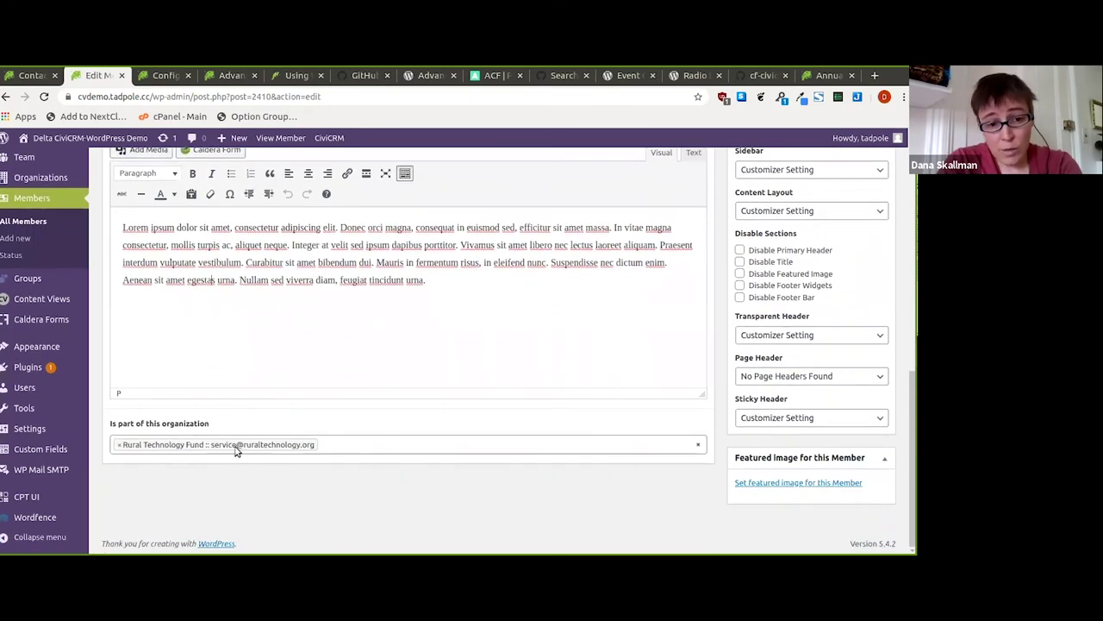
scroll(589, 449, "up", 6)
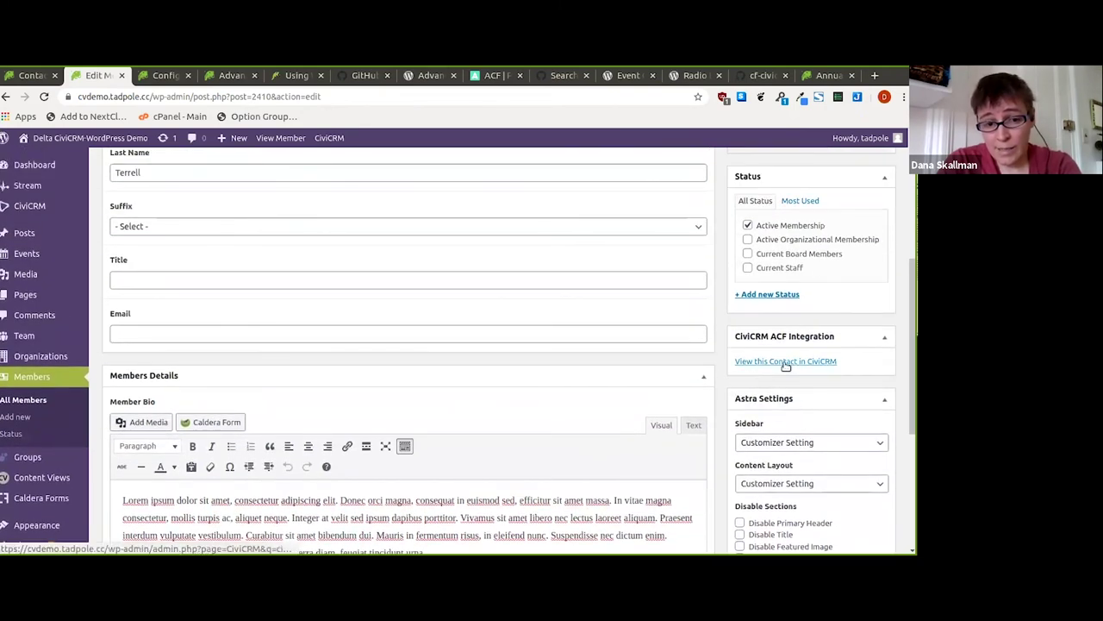
- View this member's contact record in CiviCRM and check the Individual Member Profile Details and the relationships
left_click(787, 362)
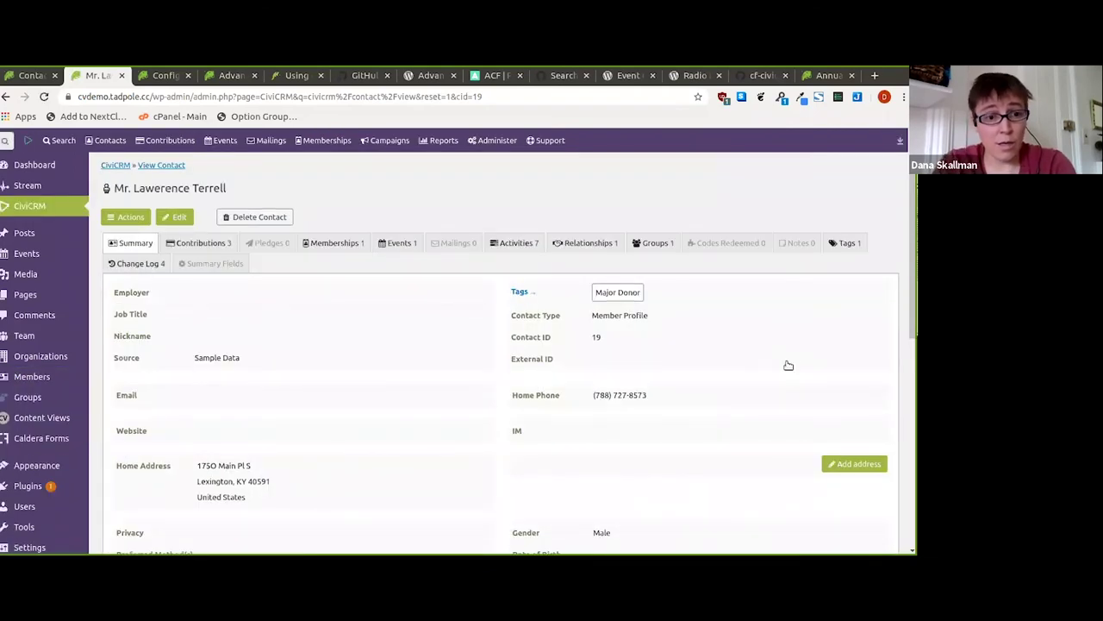
scroll(536, 358, "down", 5)
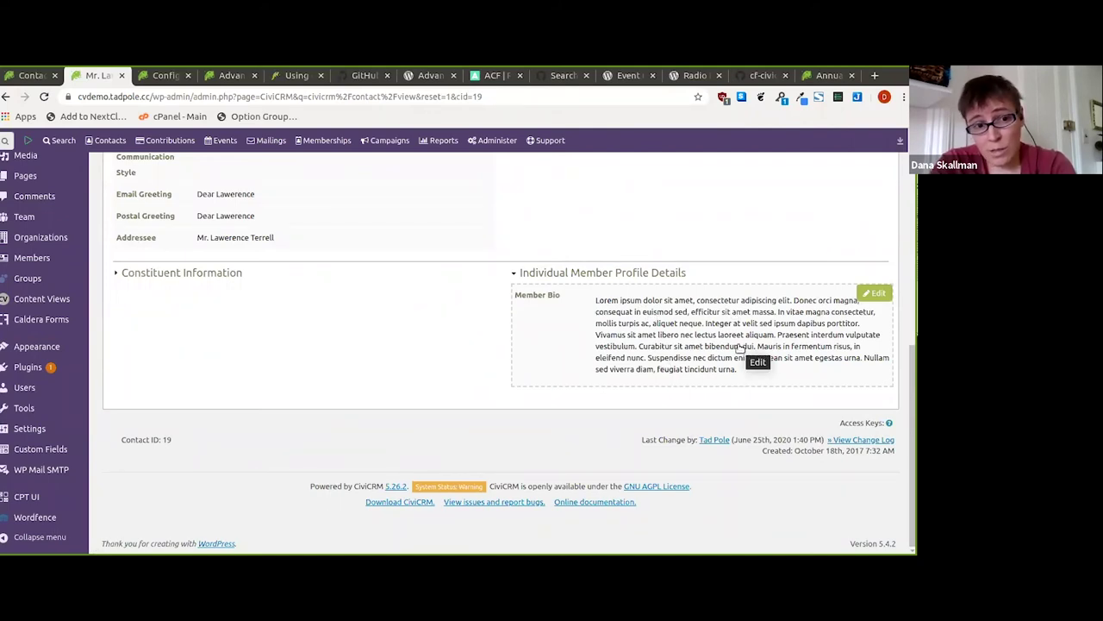
scroll(661, 334, "up", 5)
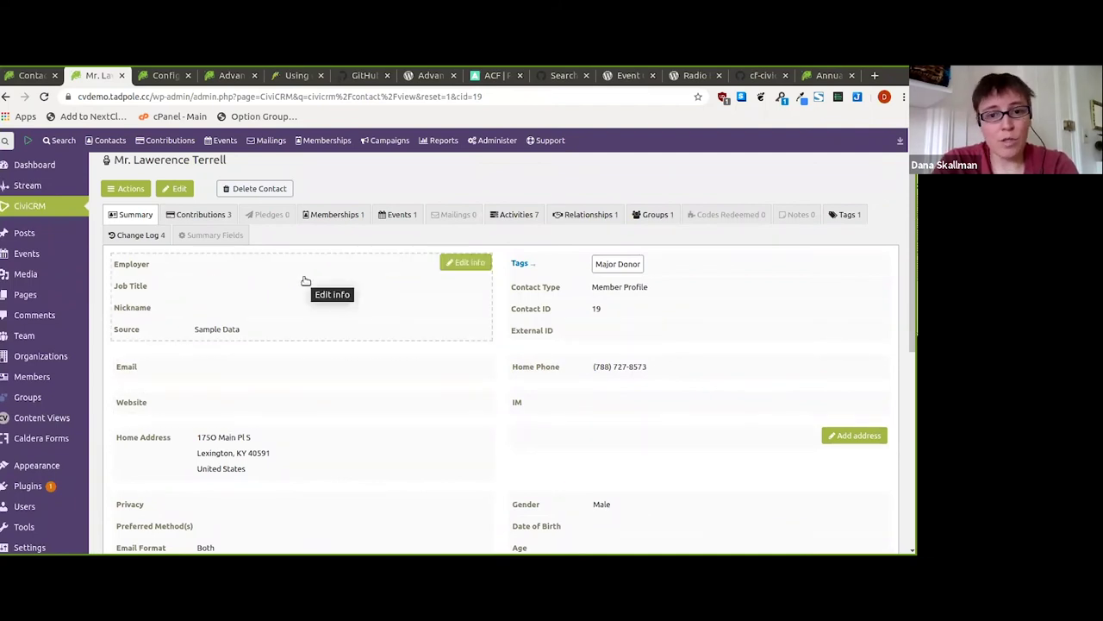
left_click(587, 216)
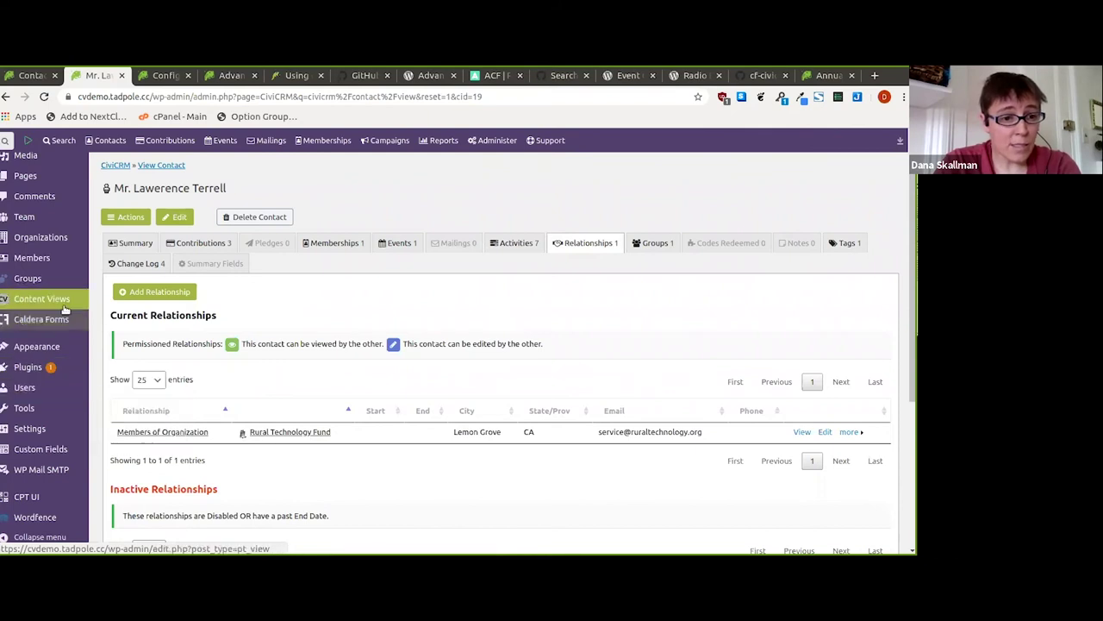
- Return to the Members list, reopen the same member for editing and review the Members Details fields again
left_click(119, 260)
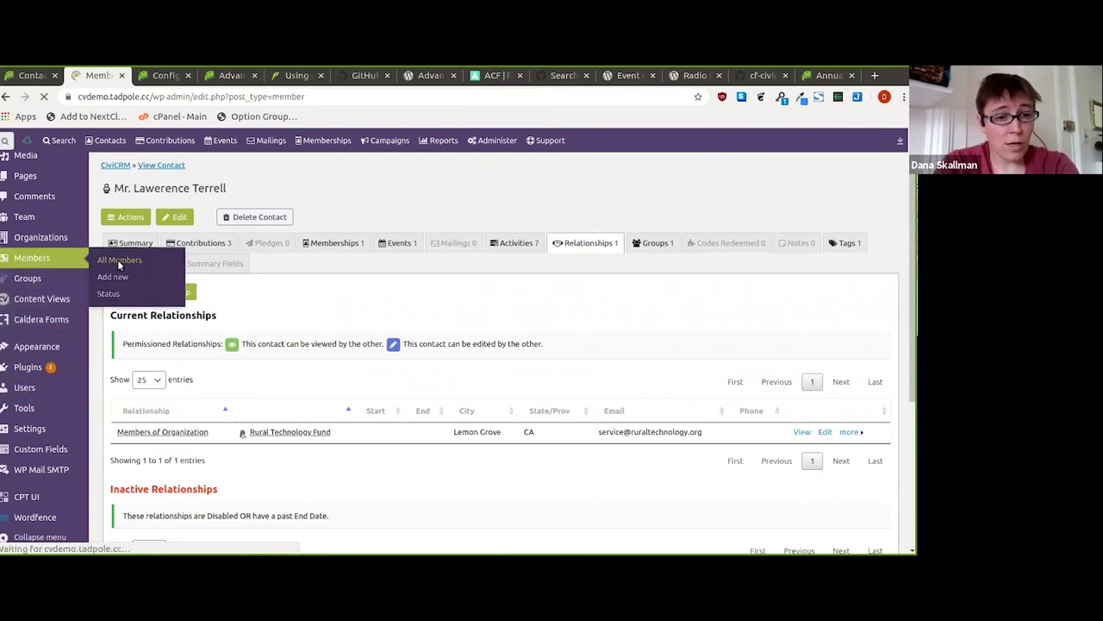
mouse_move(253, 270)
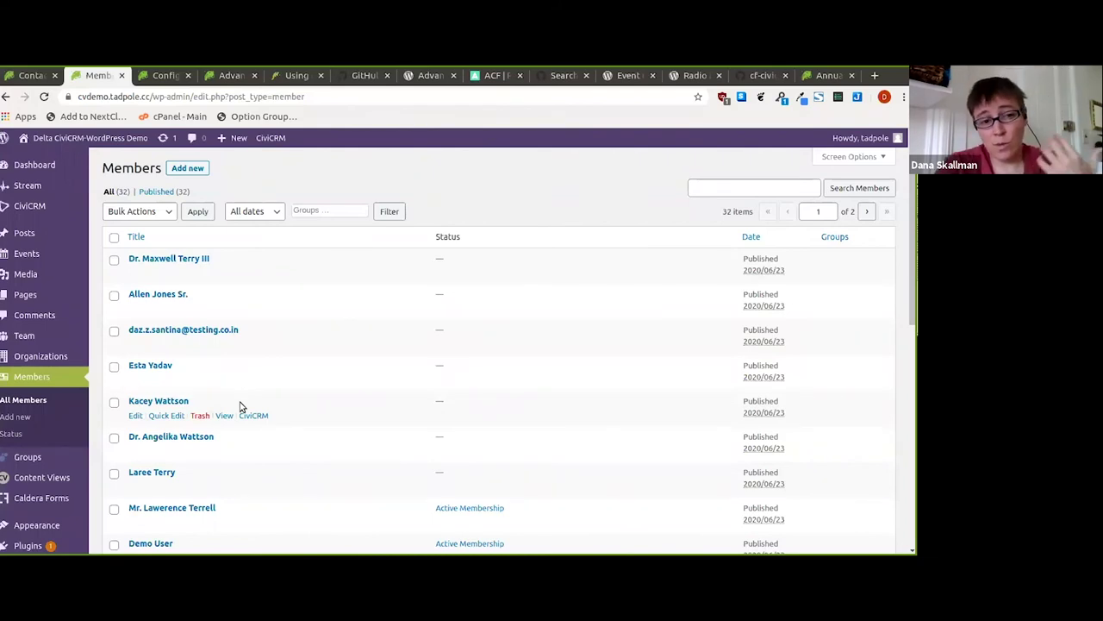
scroll(241, 407, "down", 2)
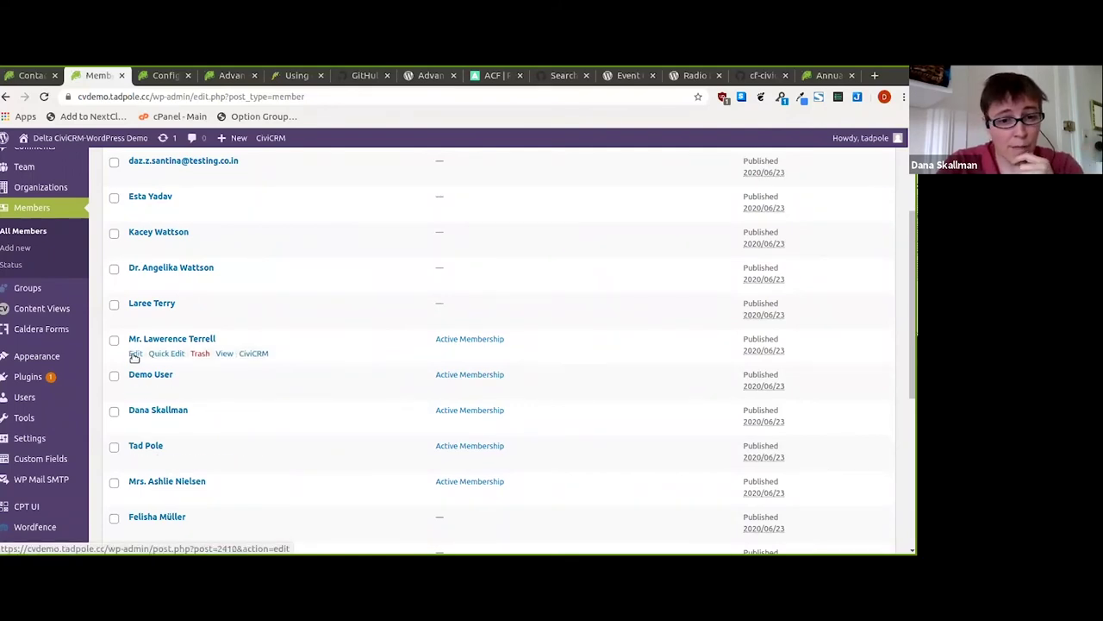
left_click(135, 354)
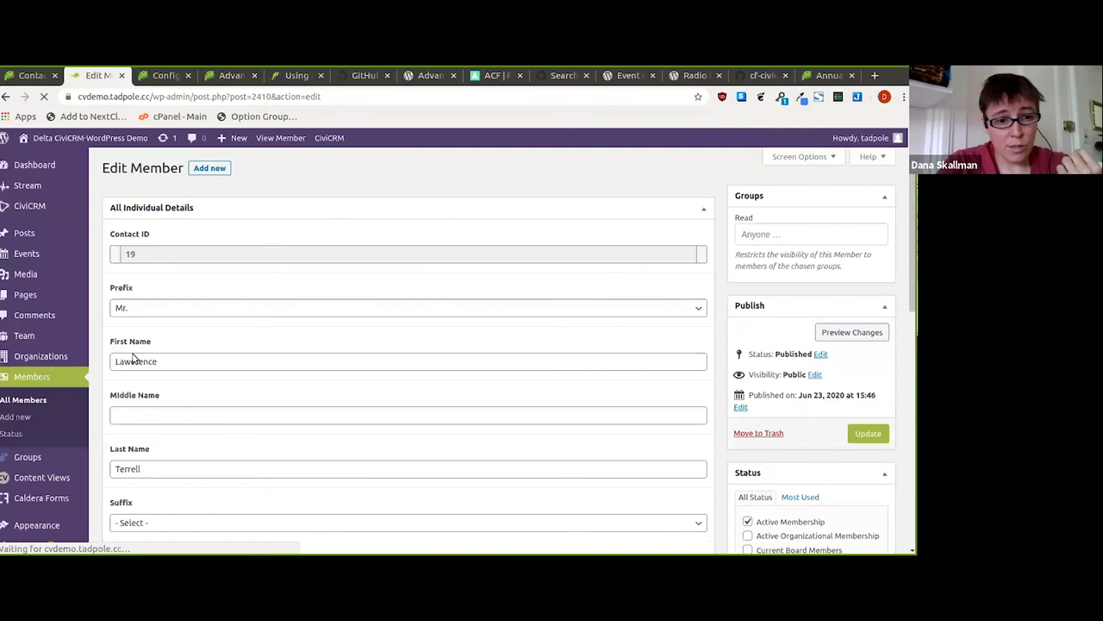
scroll(134, 358, "down", 6)
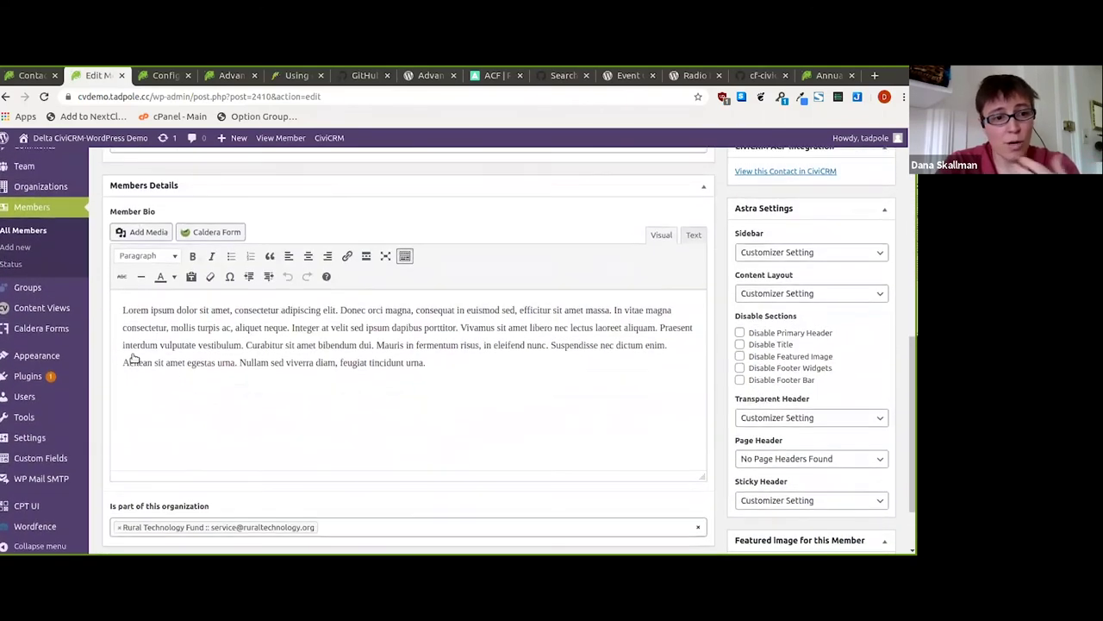
scroll(134, 358, "up", 4)
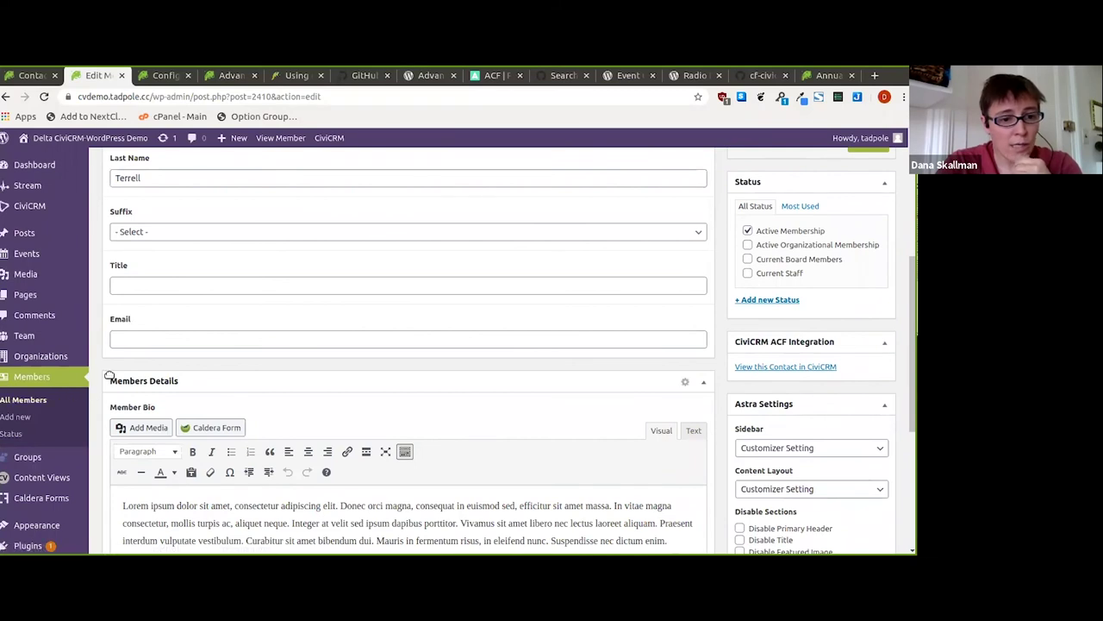
- Go back to the Members list and view the same member's public profile page on the website
left_click(42, 400)
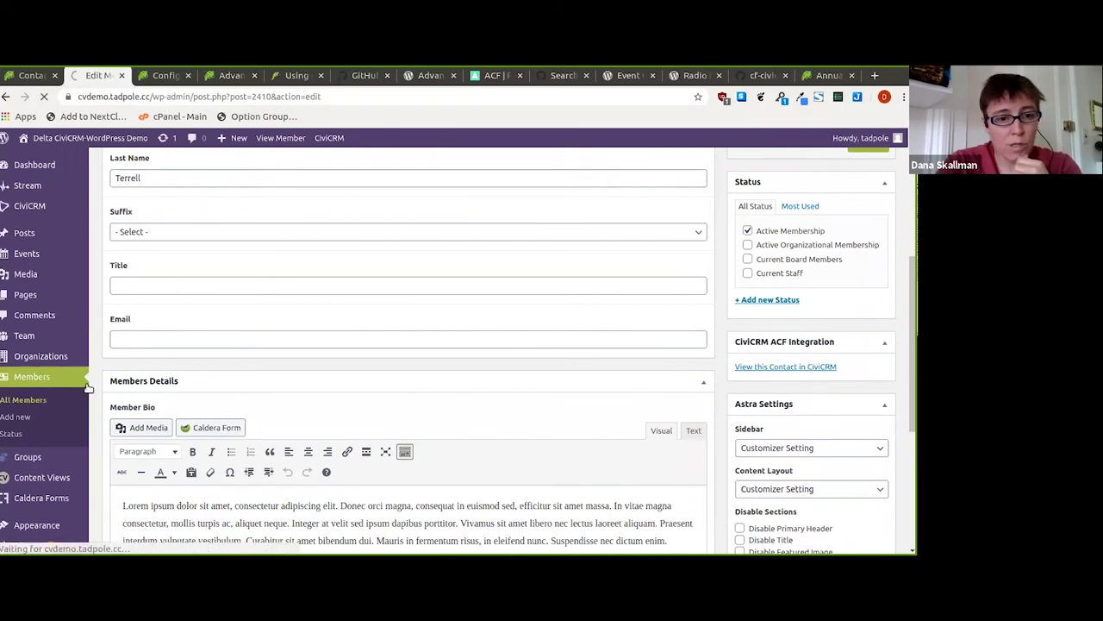
scroll(225, 377, "down", 2)
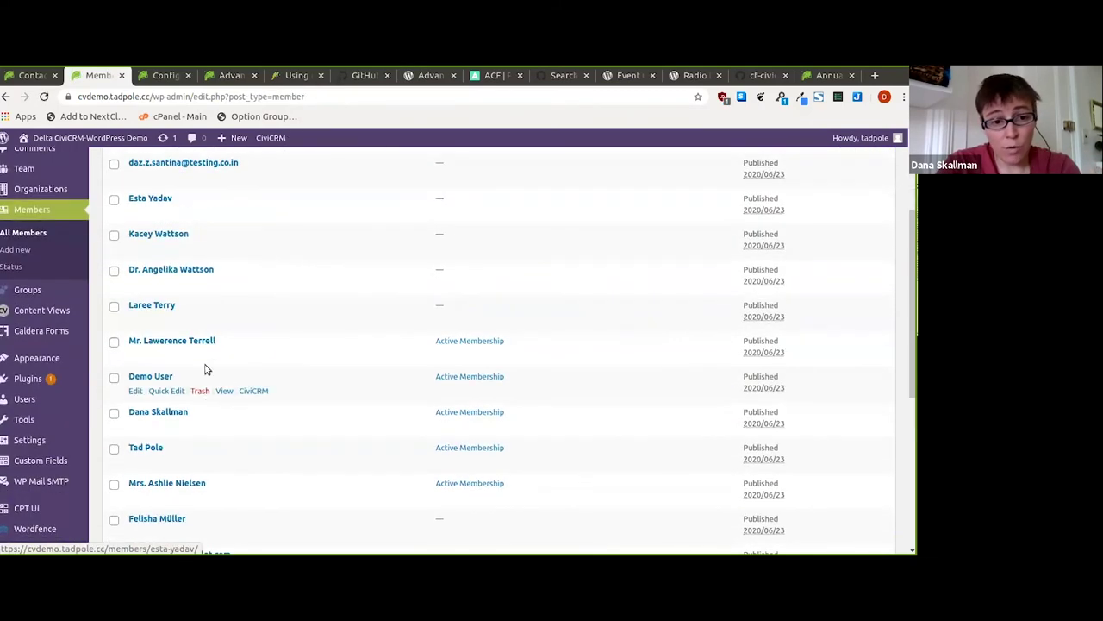
left_click(224, 356)
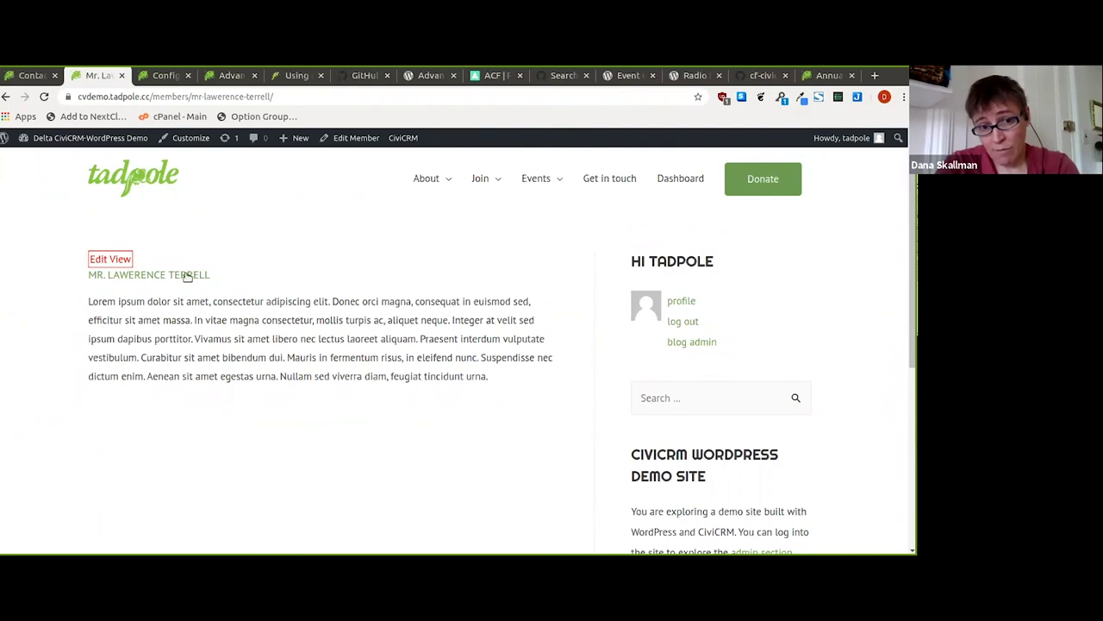
- Open the public Members directory from the website's Join section and look through the member profiles
mouse_move(494, 178)
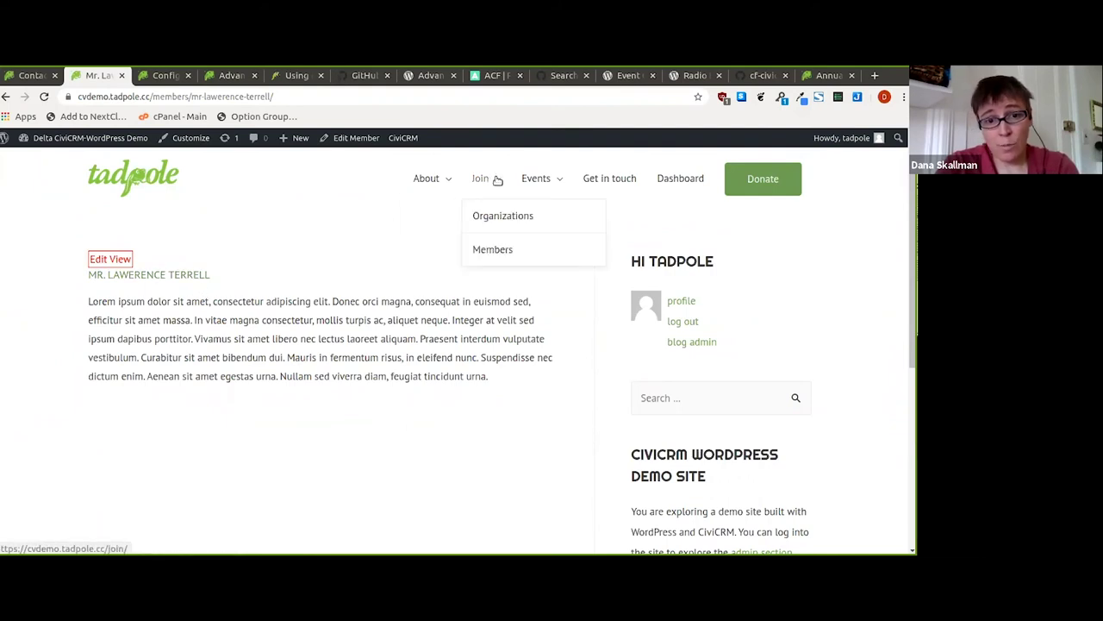
left_click(495, 249)
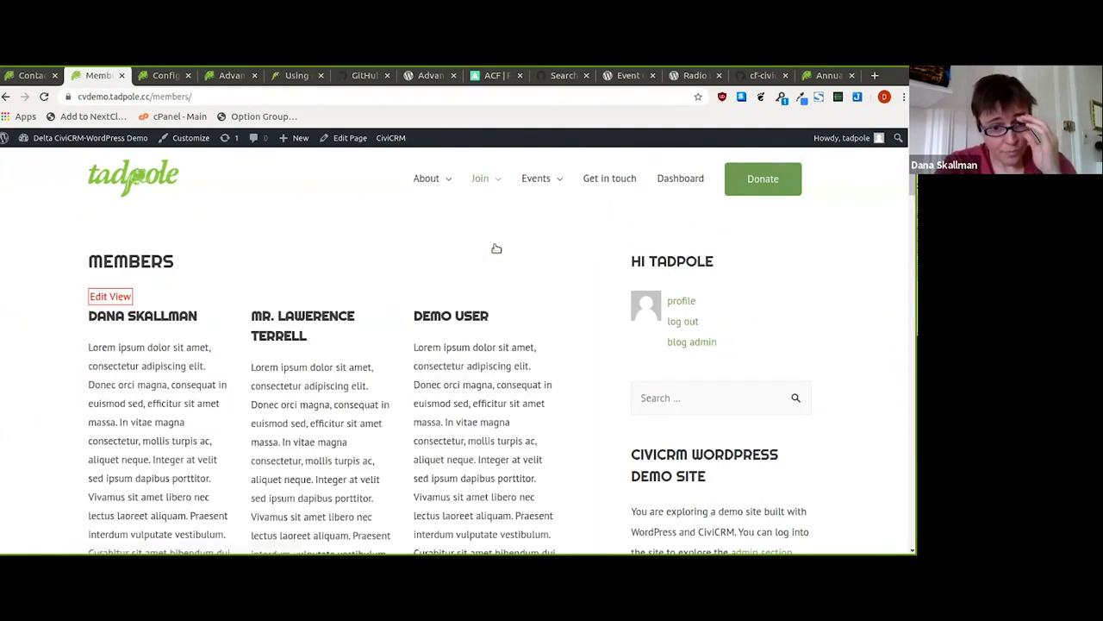
scroll(538, 310, "down", 5)
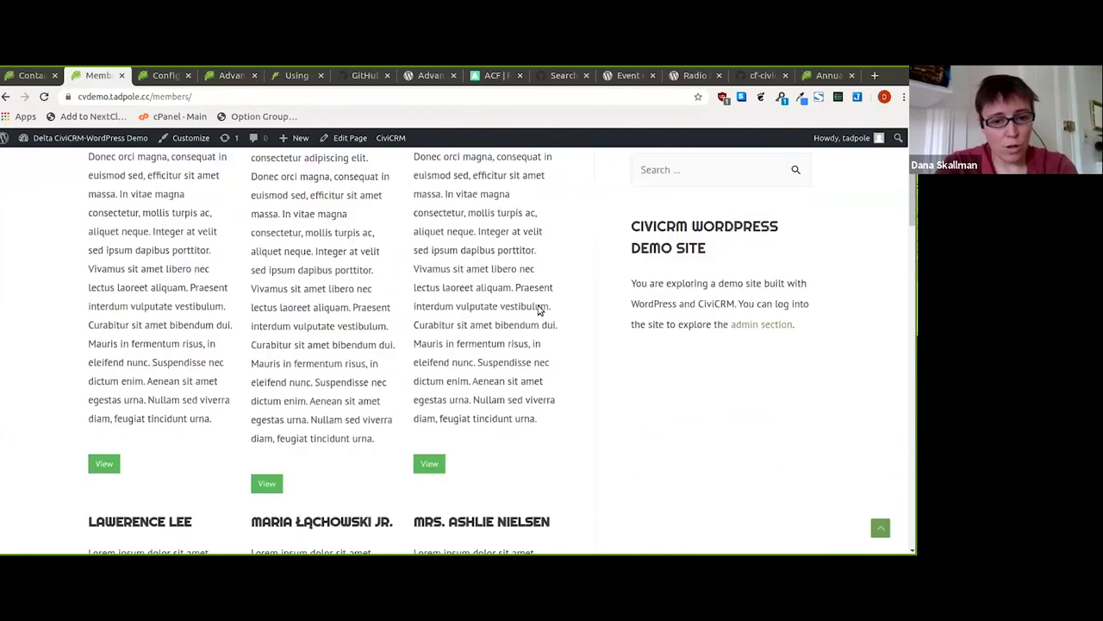
- View a member's public profile from the Members directory, open that member for editing and look through the individual details
scroll(537, 310, "down", 4)
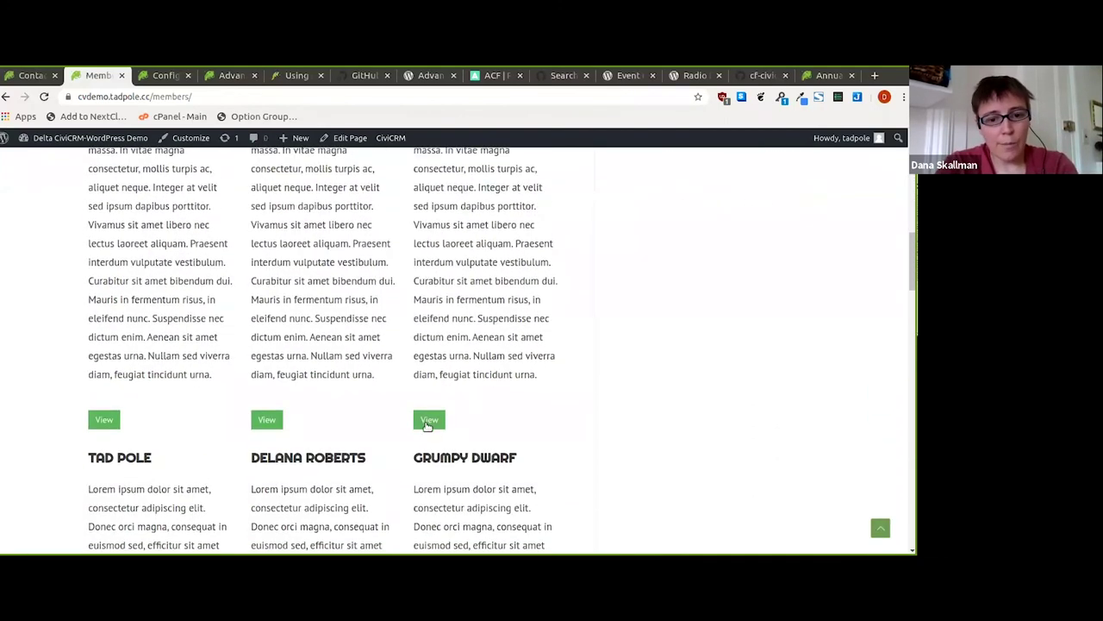
scroll(425, 422, "down", 2)
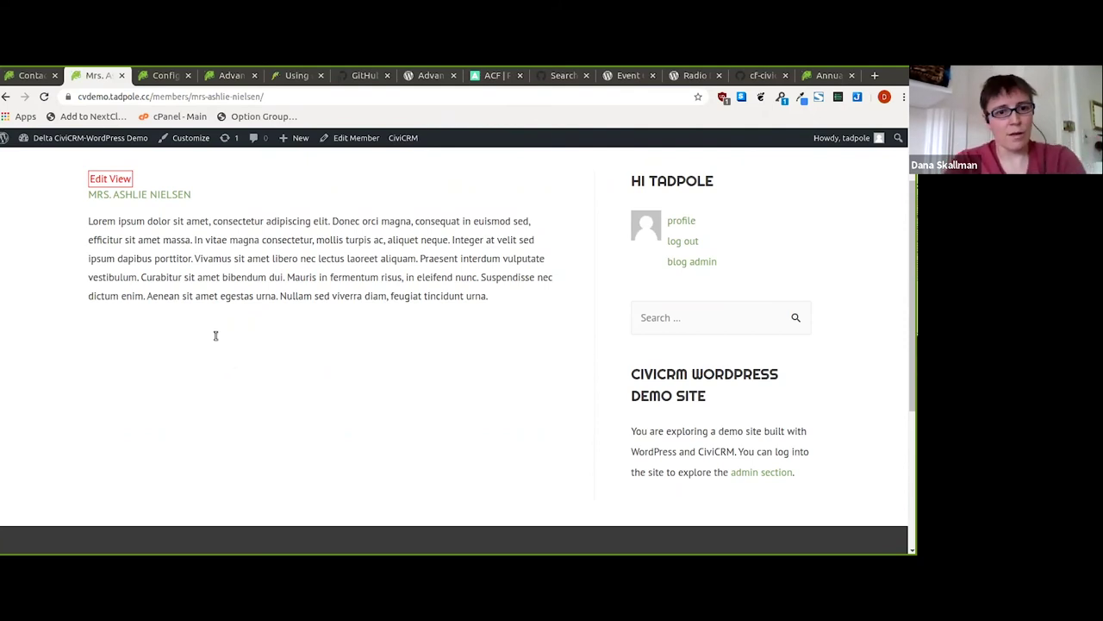
left_click(344, 141)
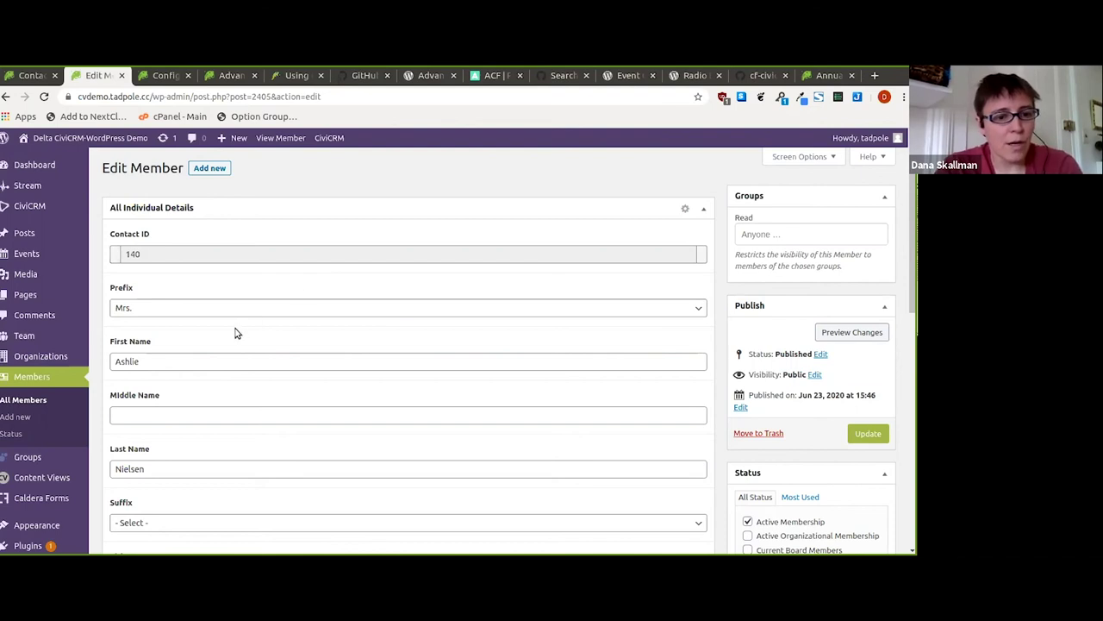
scroll(233, 334, "down", 3)
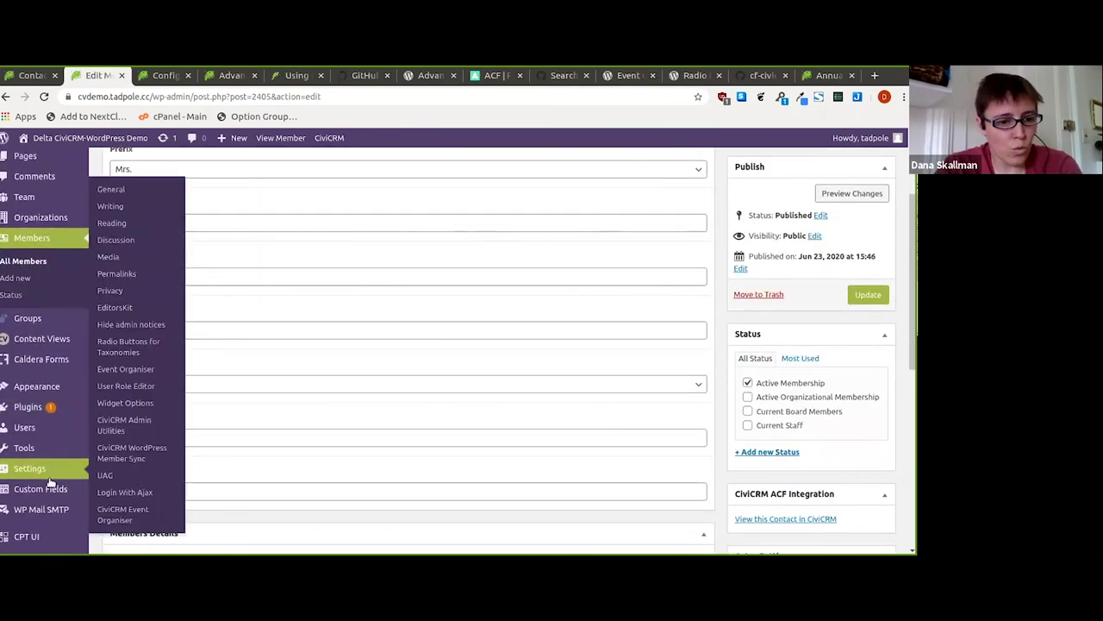
- Open the All Individual Details custom field group and expand the First Name field down to its CiviCRM Field setting
mouse_move(52, 494)
left_click(124, 469)
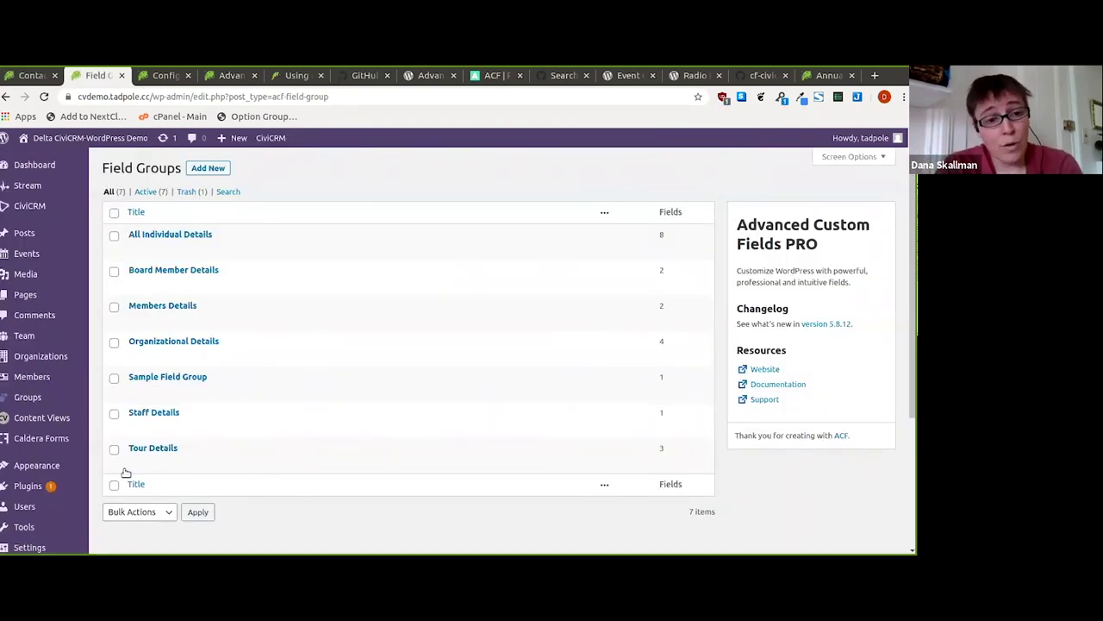
left_click(135, 249)
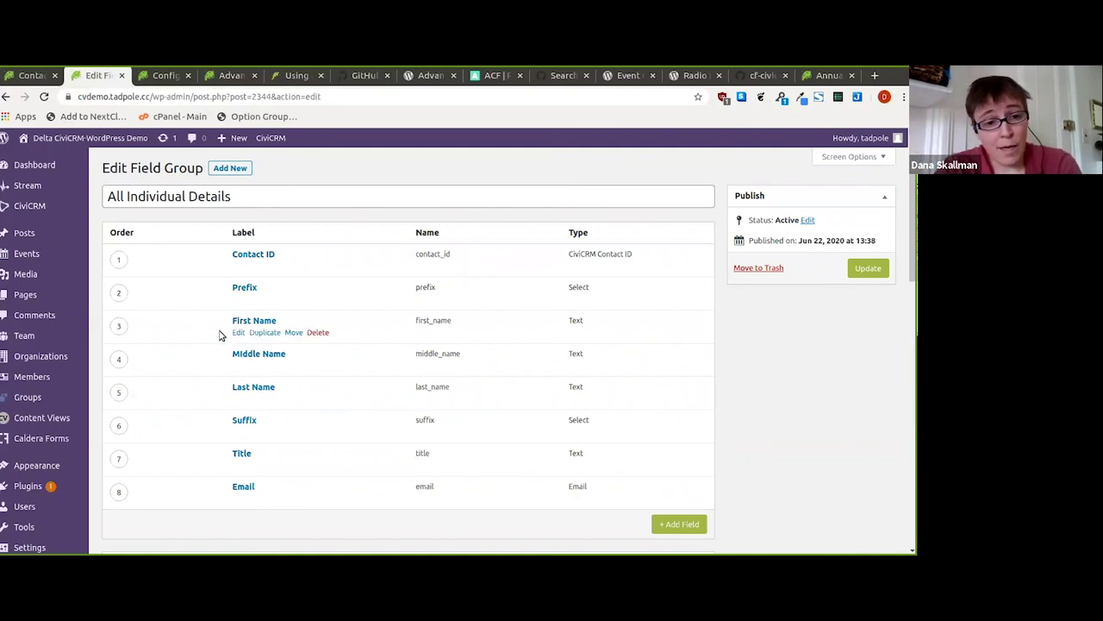
left_click(239, 332)
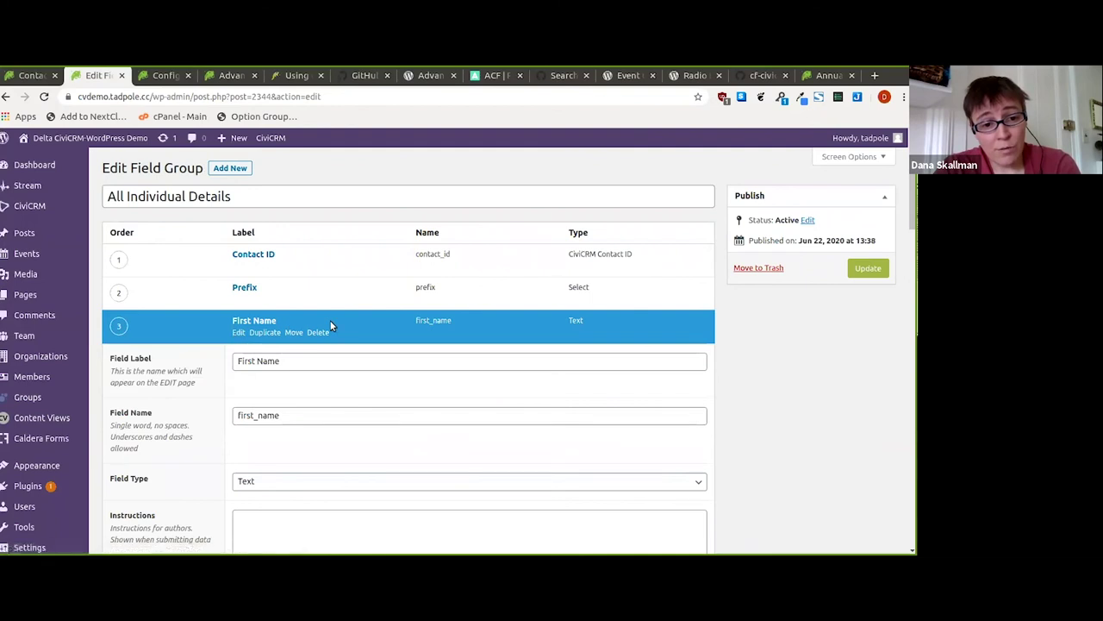
scroll(330, 320, "down", 3)
scroll(307, 333, "down", 8)
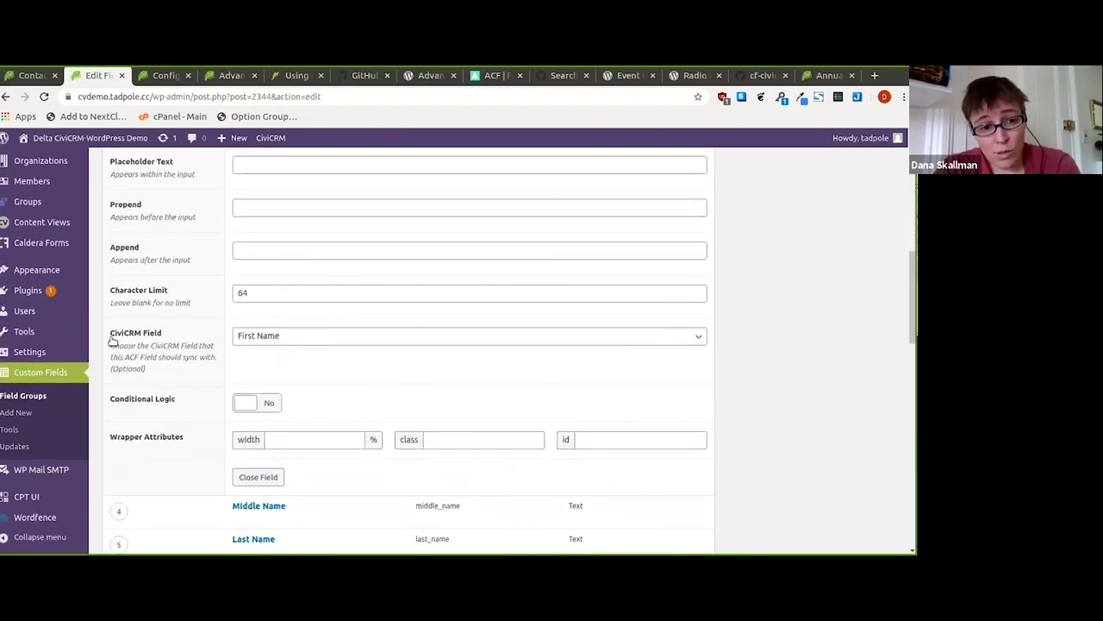
- Examine the CiviCRM Field sync options for the First Name field, keeping First Name selected
left_click_drag(113, 338, 154, 368)
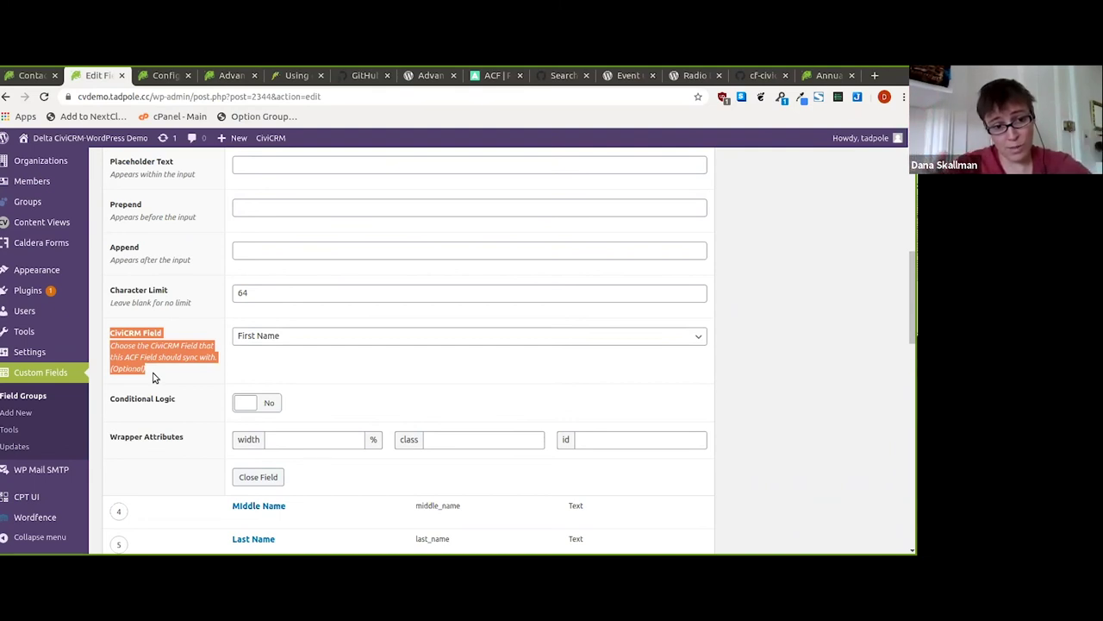
left_click(283, 337)
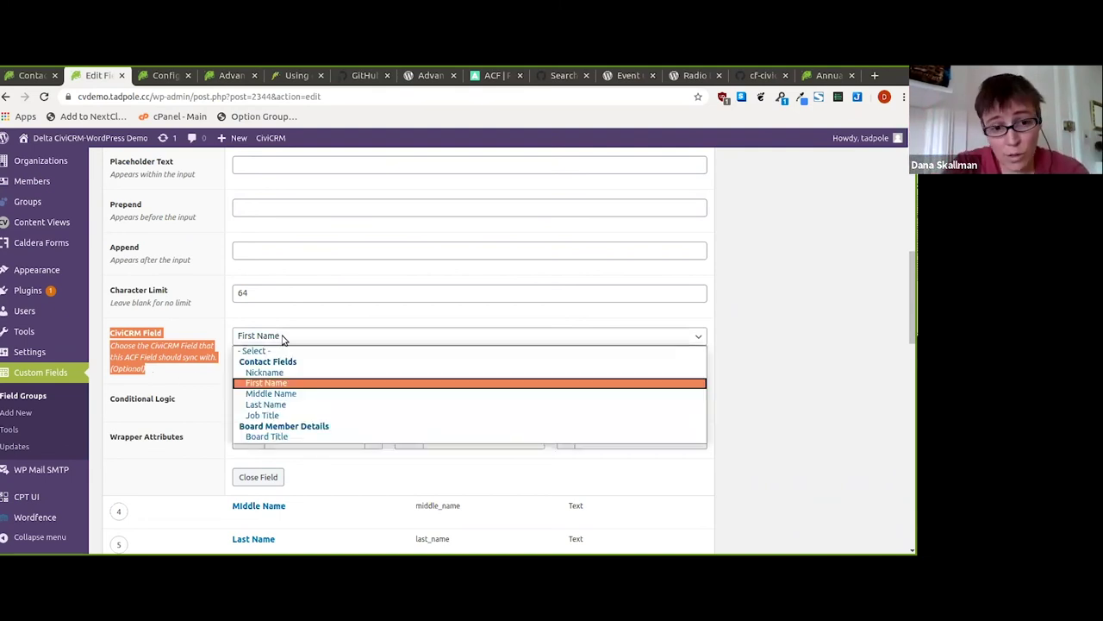
left_click(297, 386)
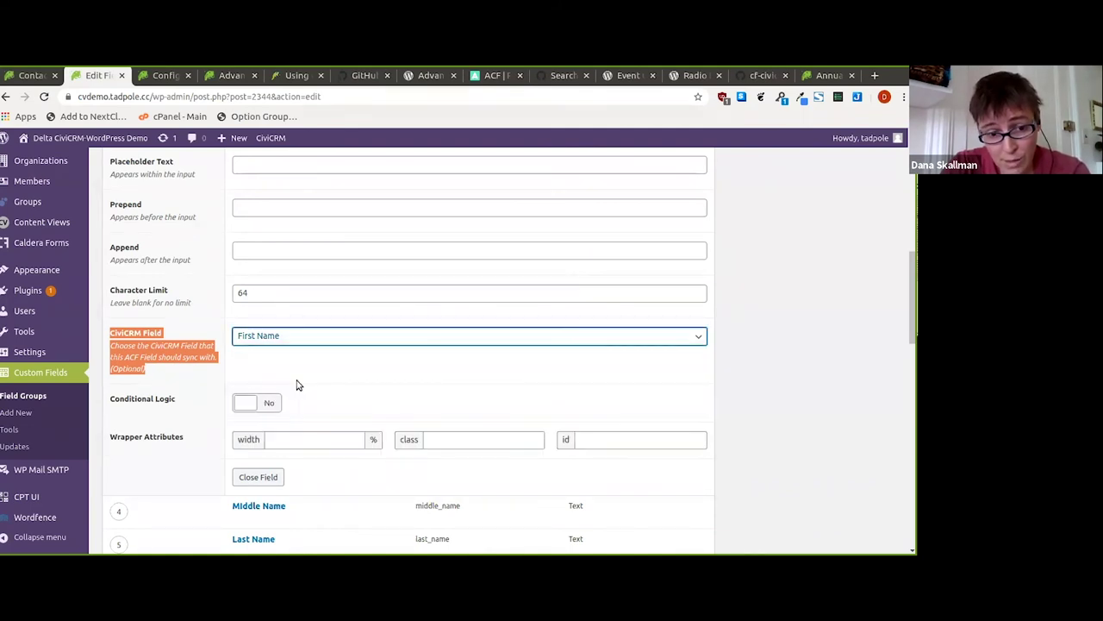
scroll(297, 386, "down", 3)
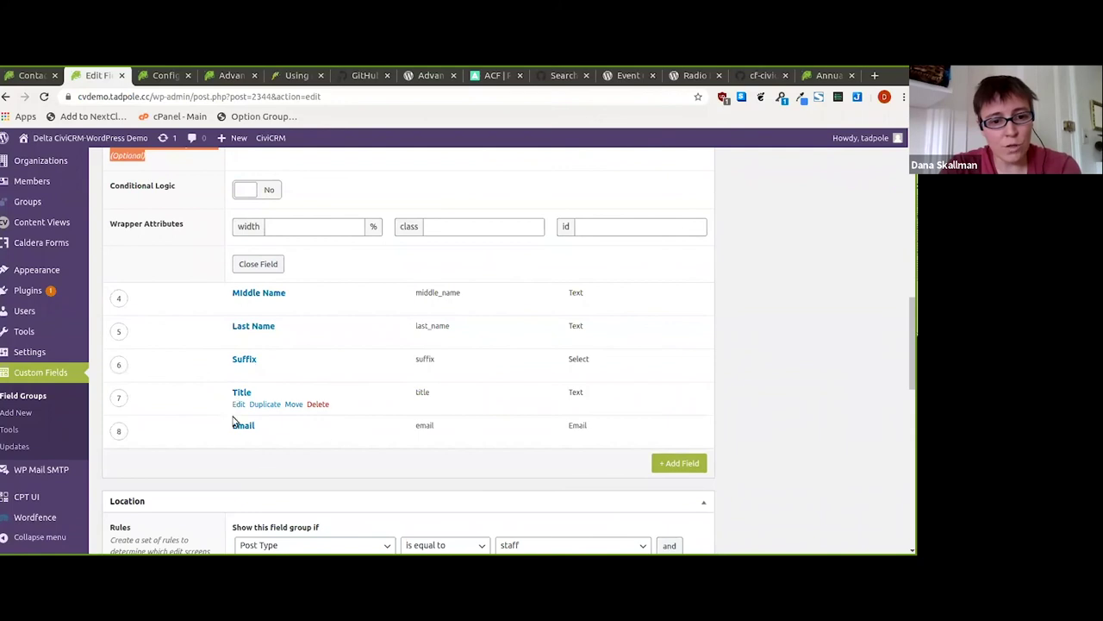
- Return to the field groups, reopen All Individual Details and review its location rules and field list
left_click(47, 396)
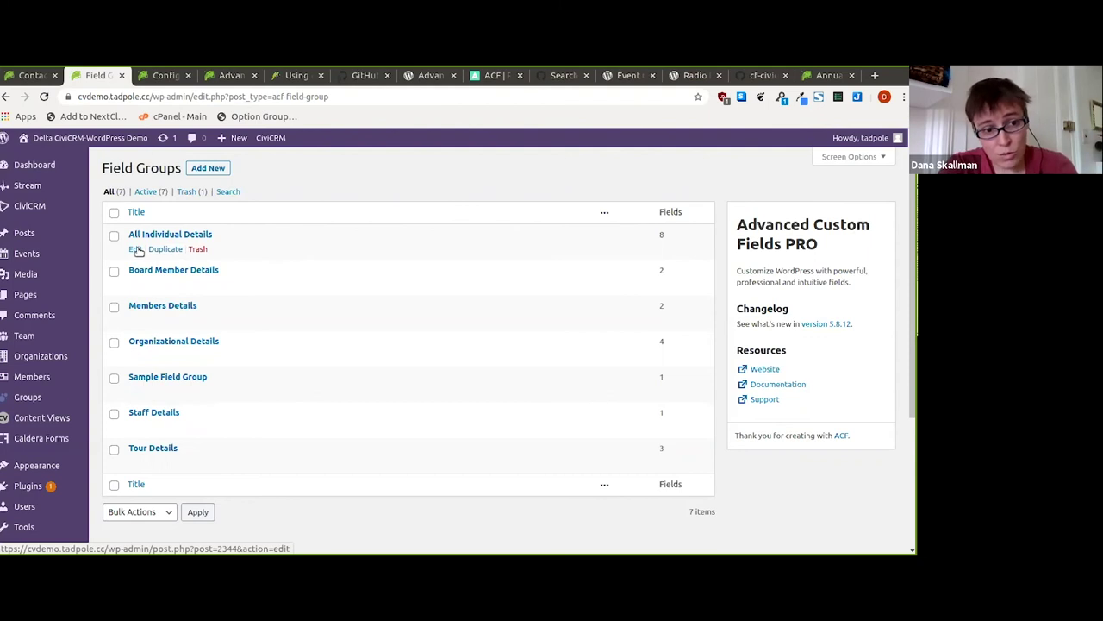
left_click(135, 249)
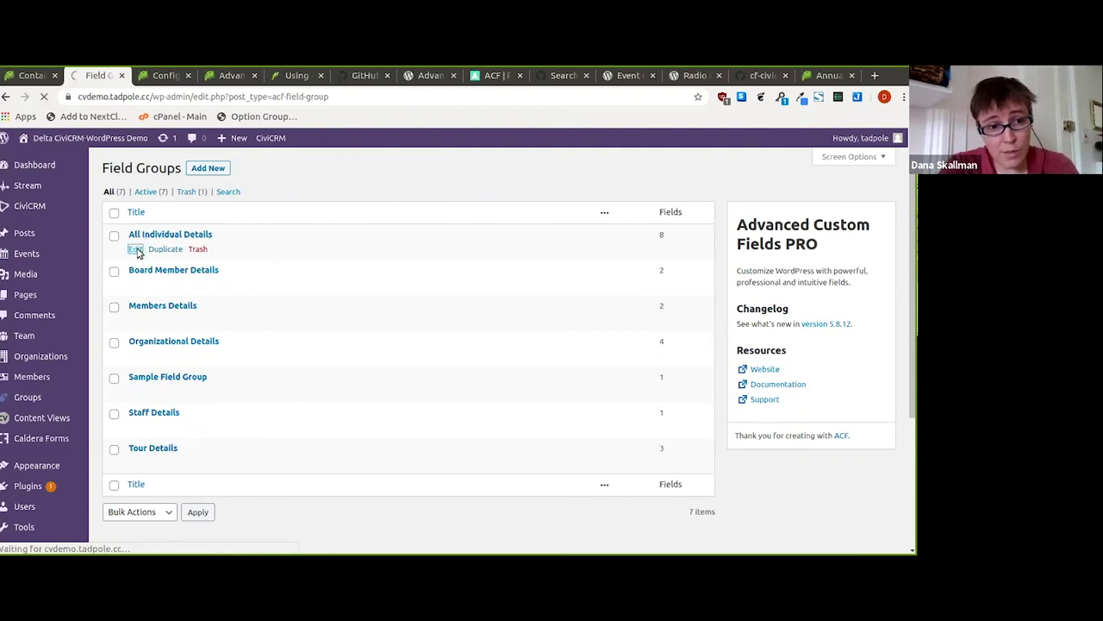
scroll(248, 310, "down", 3)
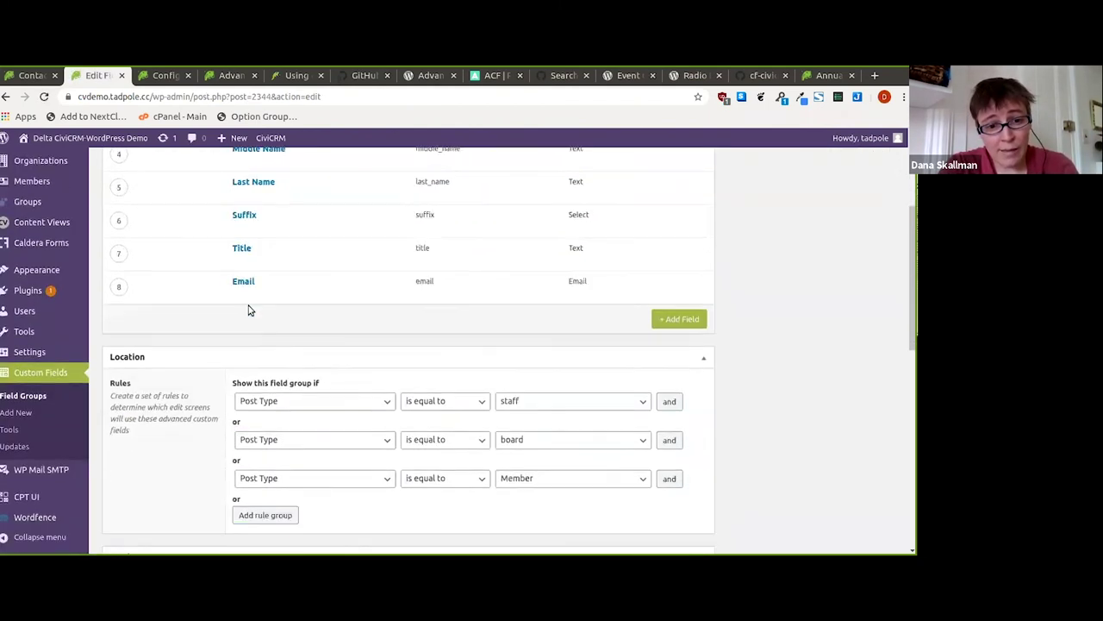
scroll(249, 306, "down", 1)
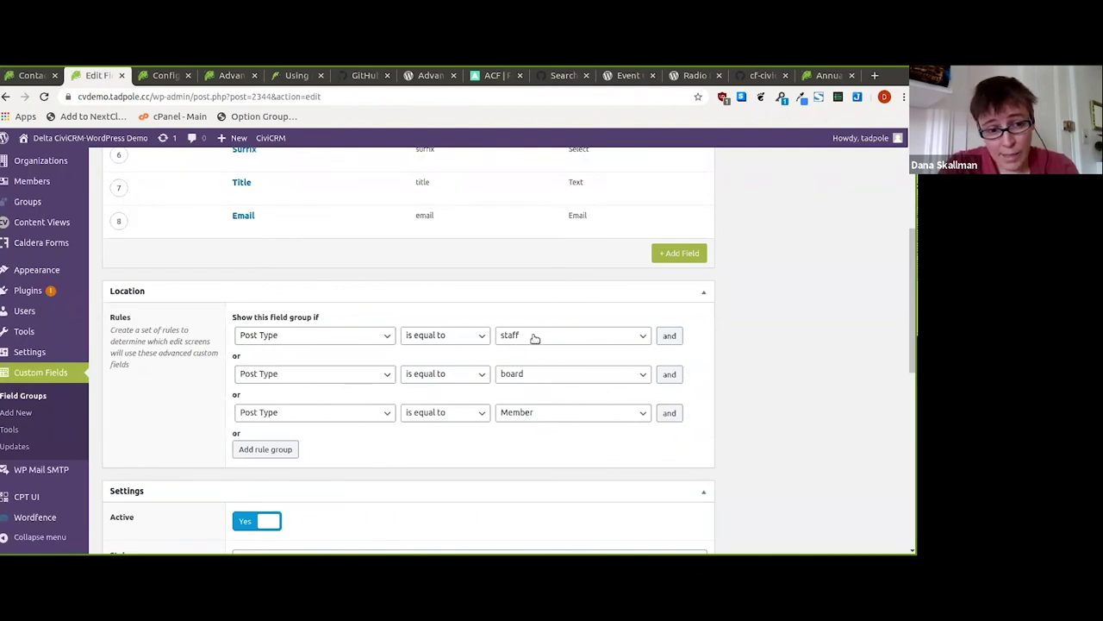
scroll(233, 290, "up", 4)
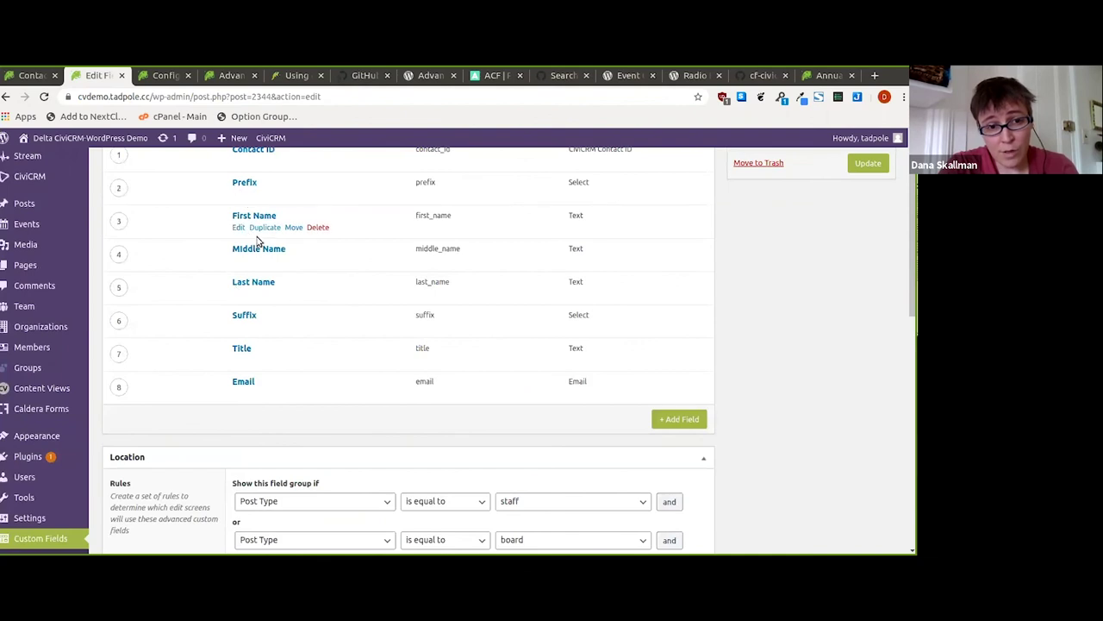
scroll(191, 291, "down", 3)
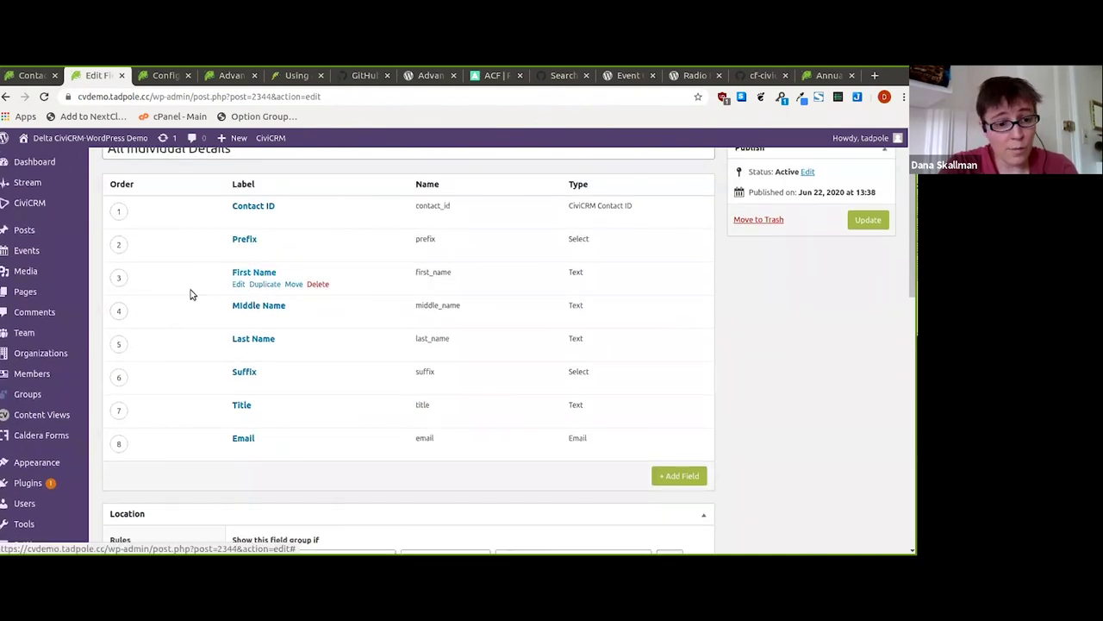
scroll(191, 294, "down", 1)
- Open the Members Details field group and check the Member Bio field's type, leaving it as Wysiwyg Editor
left_click(57, 403)
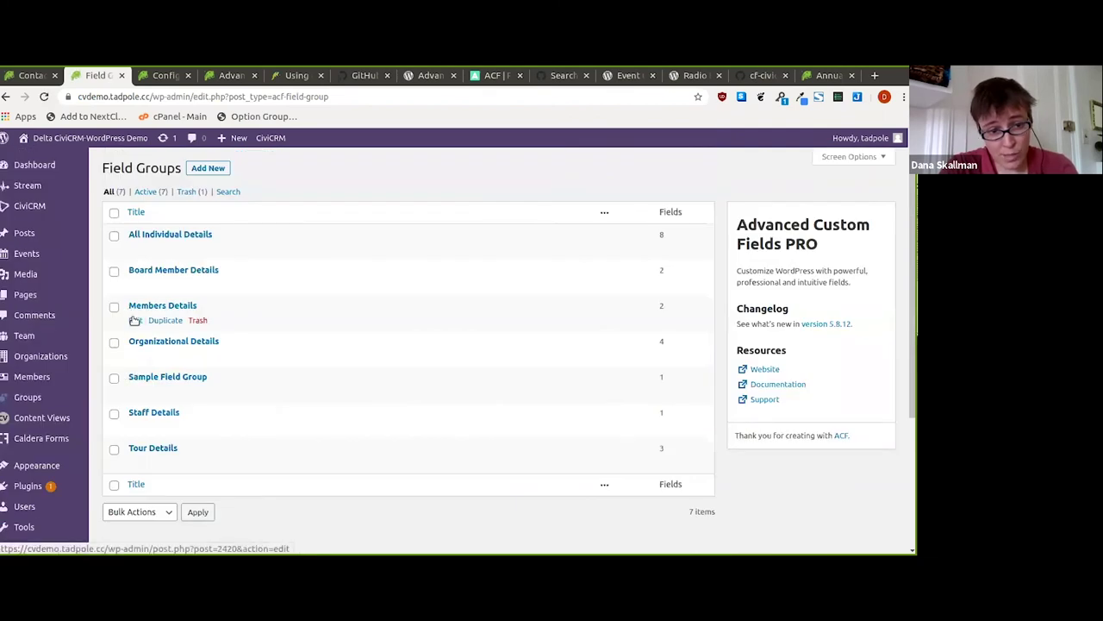
left_click(135, 321)
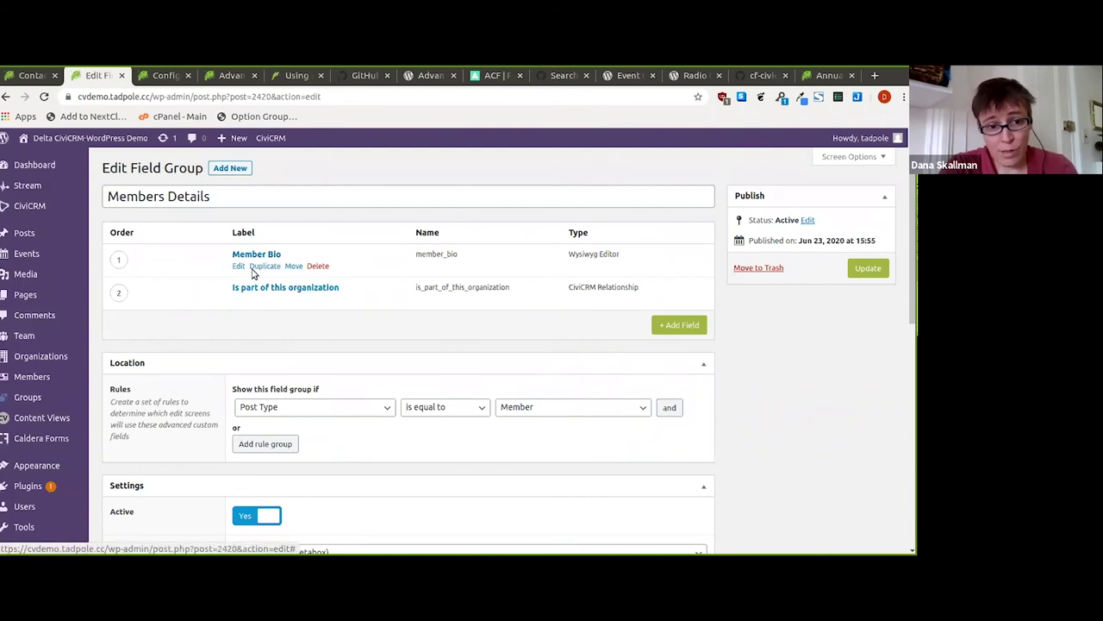
left_click(240, 266)
scroll(350, 326, "down", 1)
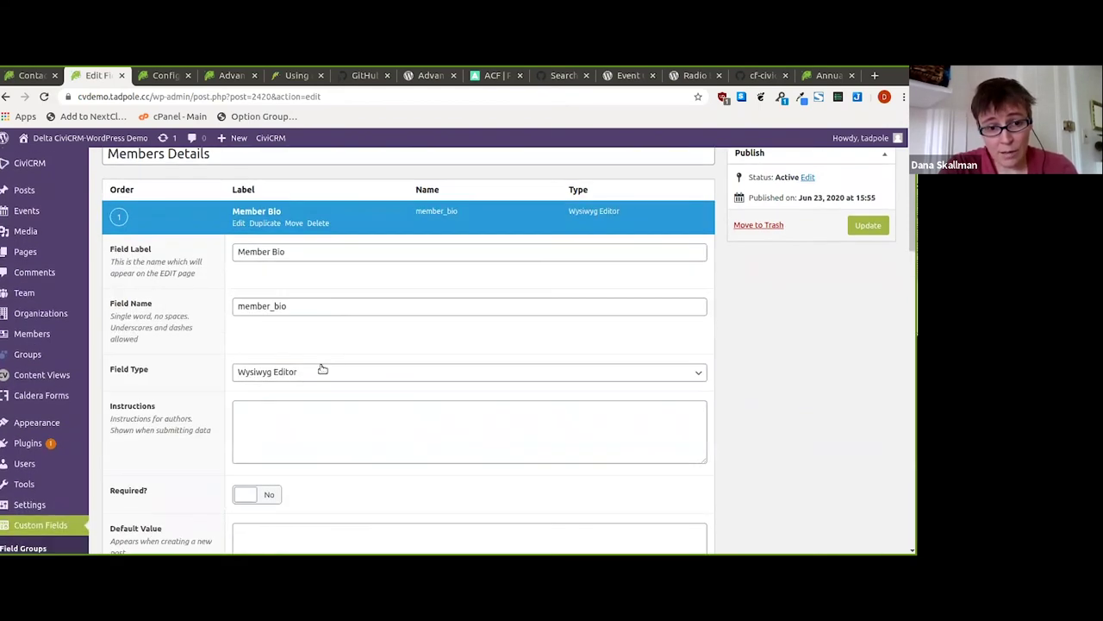
left_click(303, 378)
left_click(303, 380)
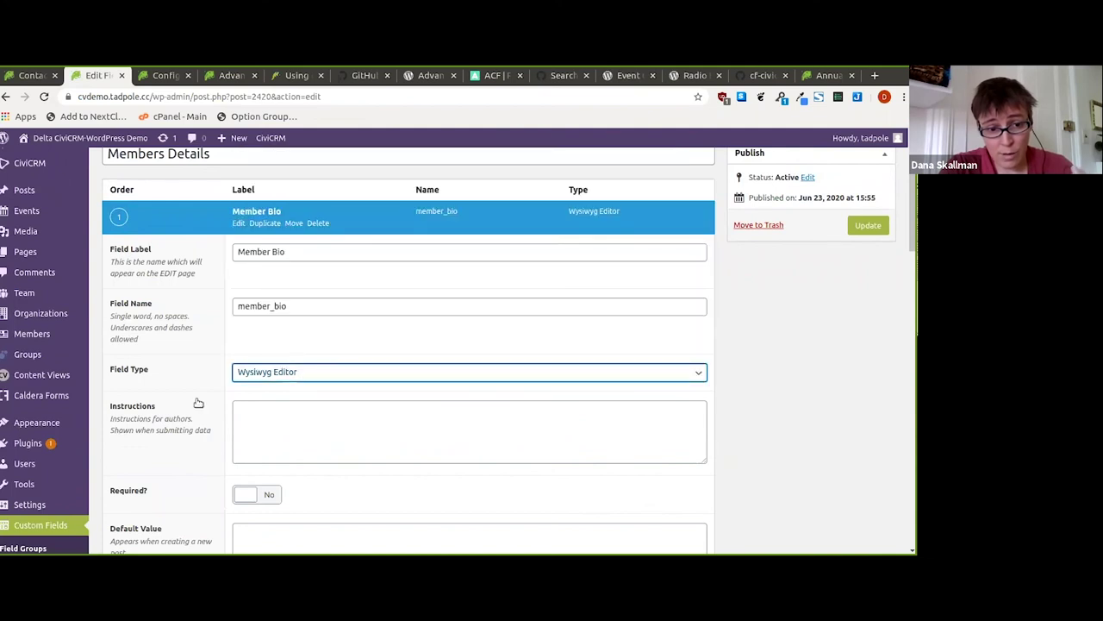
- Check which CiviCRM field the Member Bio field syncs with, keeping Member Bio selected
scroll(199, 402, "down", 5)
scroll(196, 403, "down", 1)
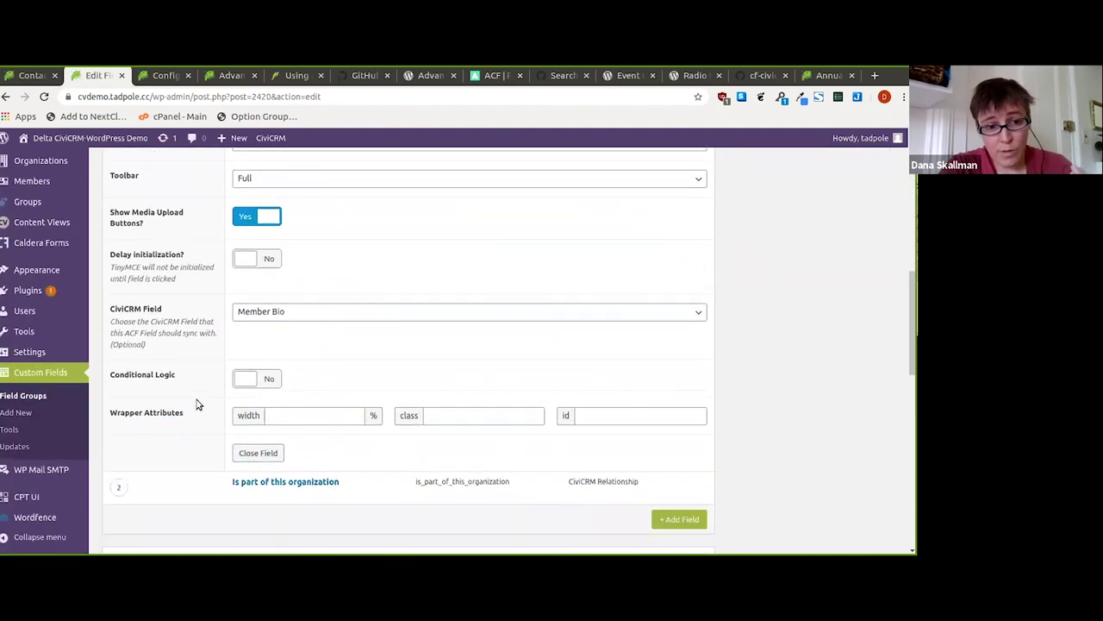
left_click(297, 316)
left_click(298, 349)
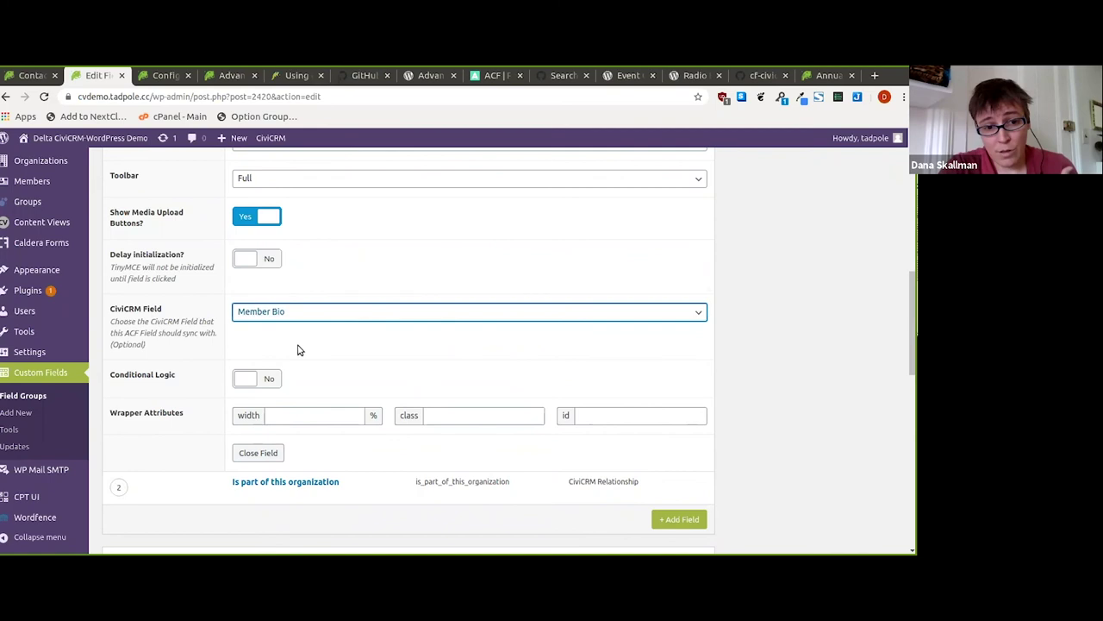
scroll(694, 369, "up", 3)
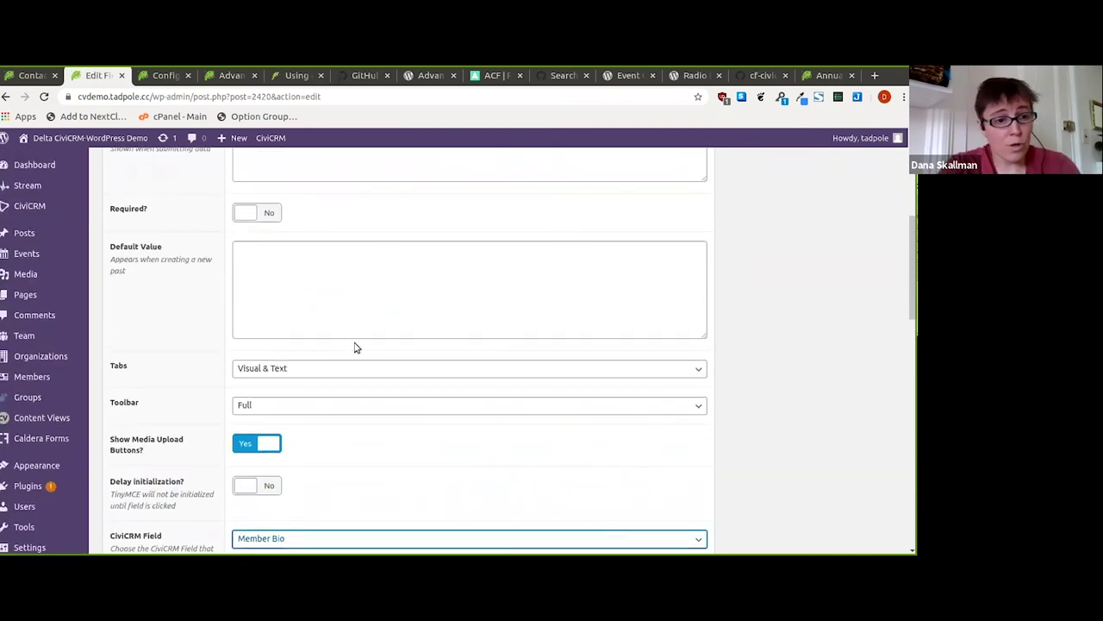
- From the Members list, open the member directly below the Active Membership entries for editing and go to the Member Bio
left_click(108, 382)
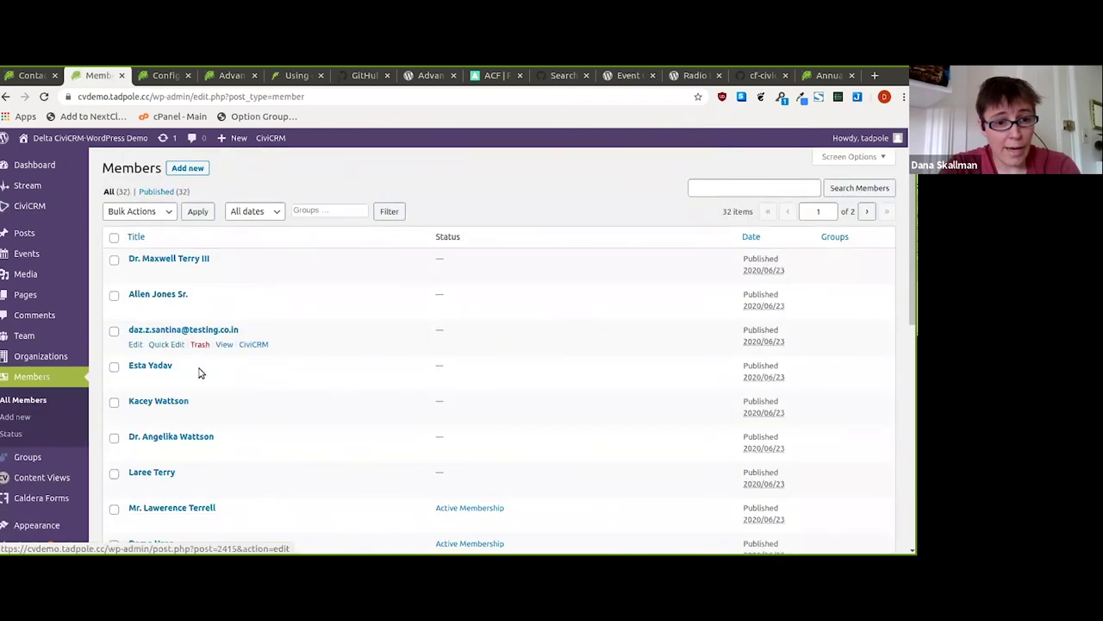
scroll(162, 473, "down", 2)
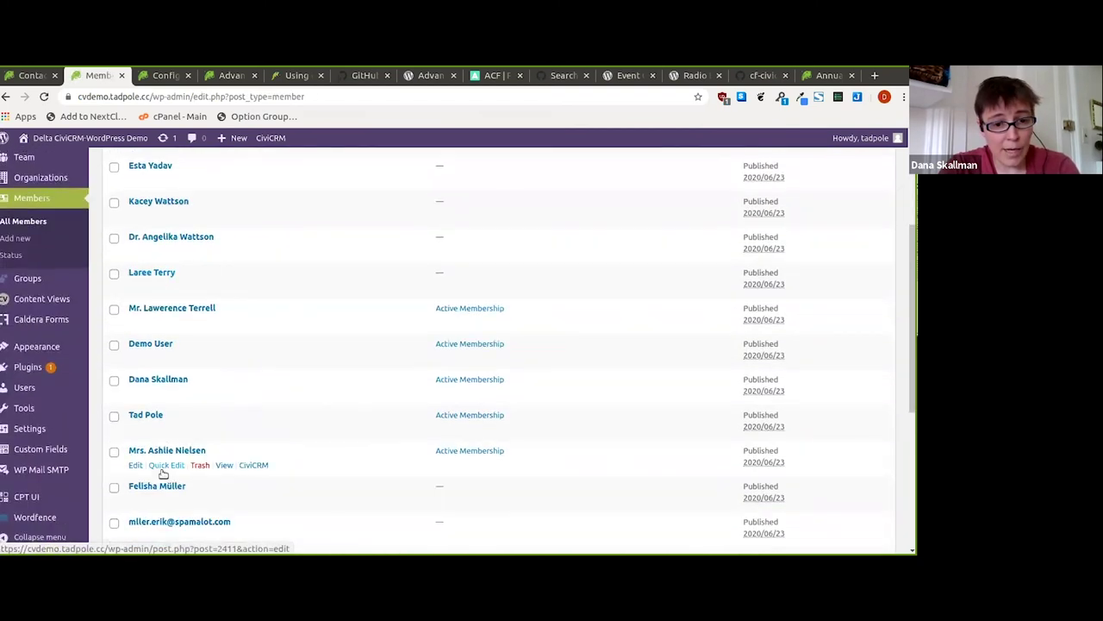
left_click(135, 500)
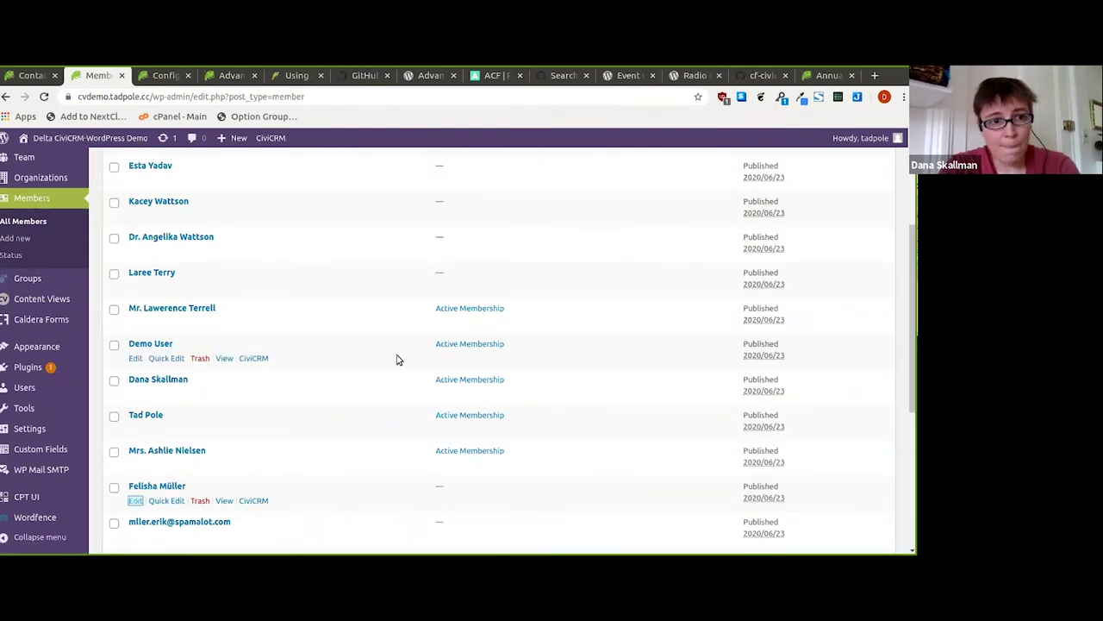
left_click(136, 500)
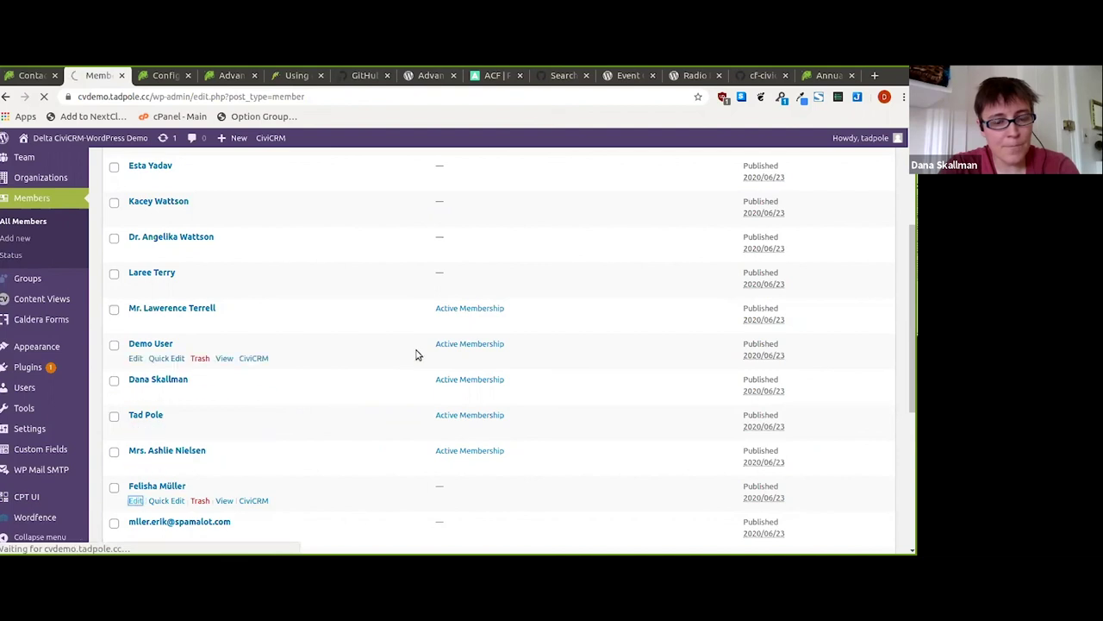
scroll(416, 353, "down", 6)
- Split the Member Bio text into two paragraphs, starting the second one at "Vivamus sit amet"
left_click_drag(427, 367, 463, 389)
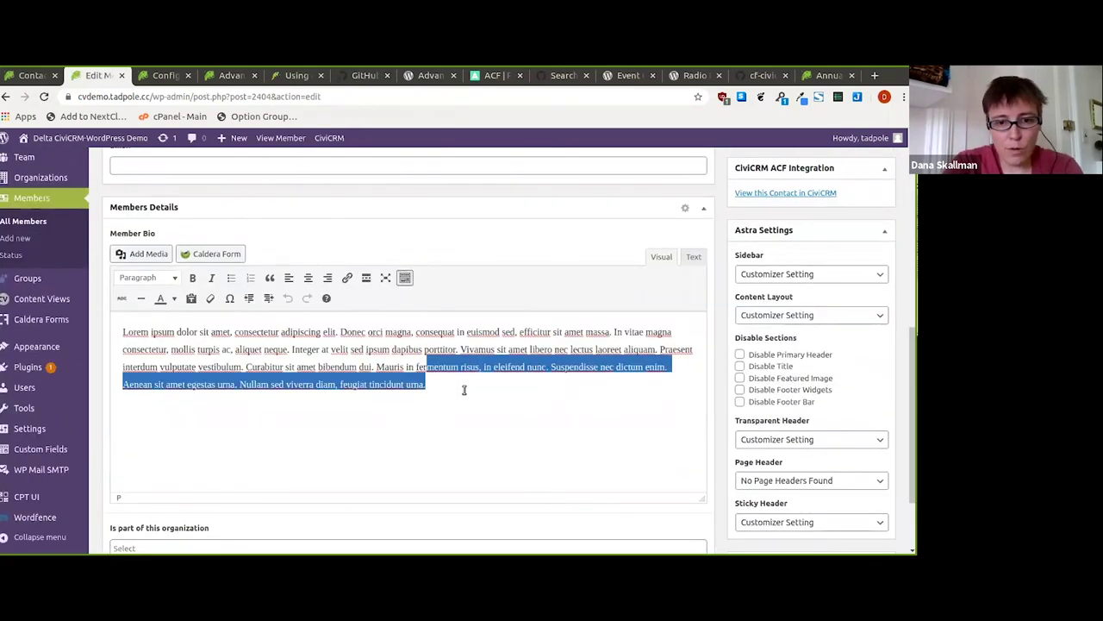
key("shift+Up")
key("shift+Right")
key("shift+Right")
key("shift+Right")
key("shift+Right")
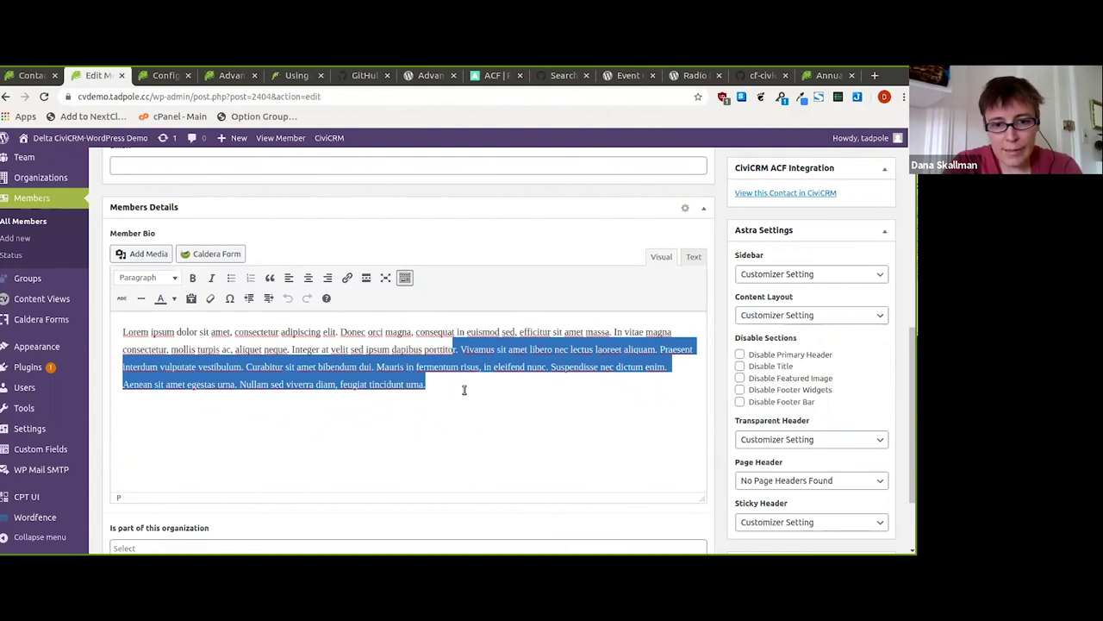
key("Left")
key("Return")
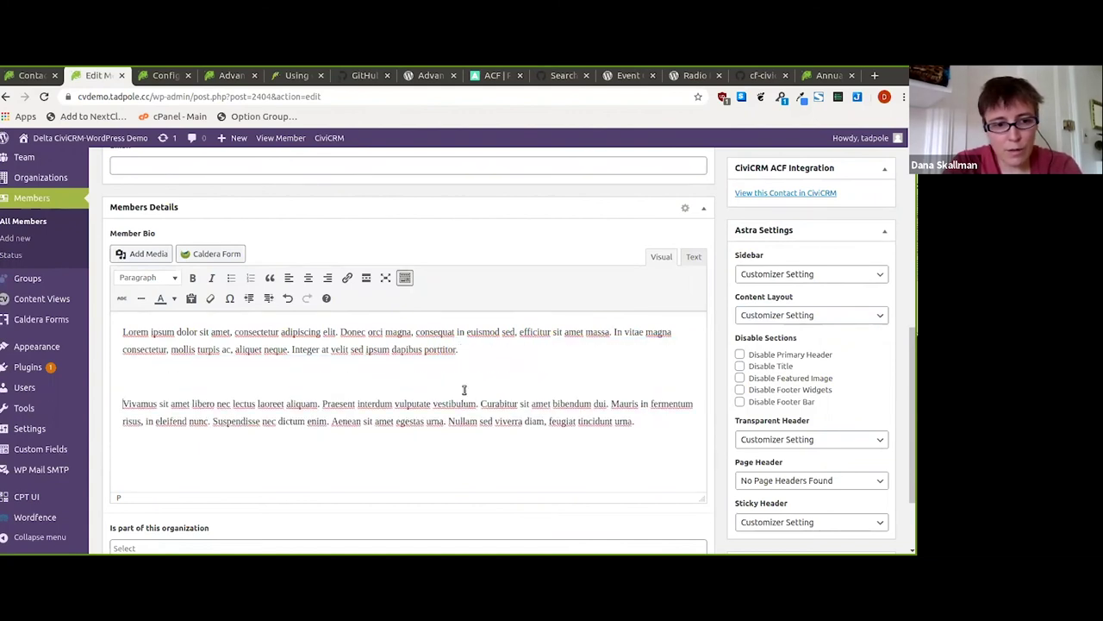
key("BackSpace")
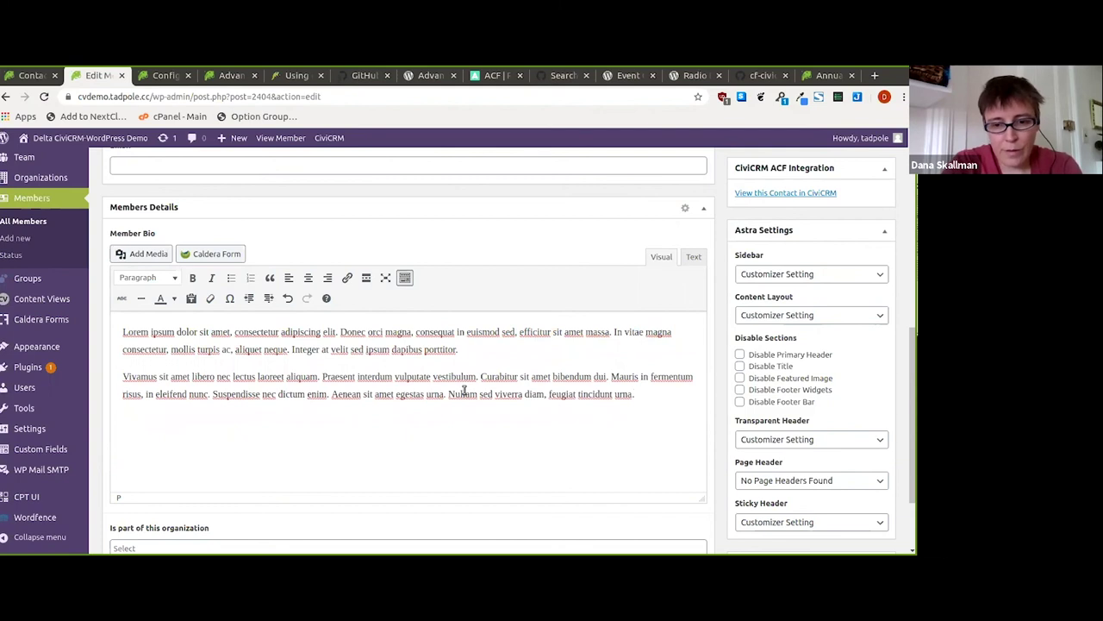
- Add a third paragraph to the Member Bio reading "Does this update in civi"
type("tis u")
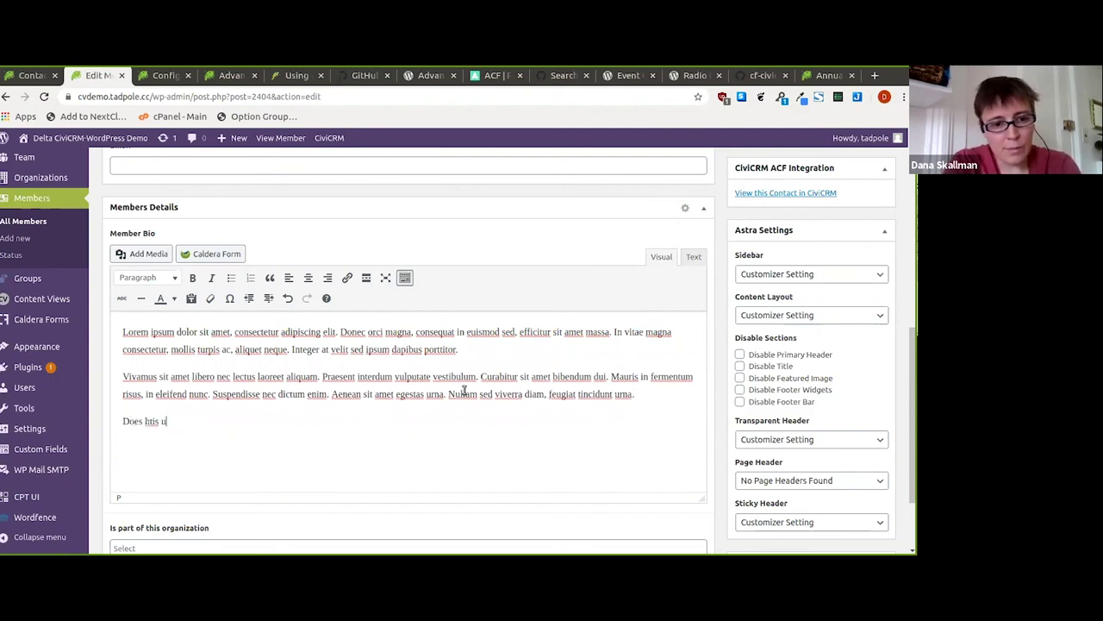
key("BackSpace")
key("BackSpace")
key("BackSpace")
key("BackSpace")
key("BackSpace")
key("BackSpace")
type("t")
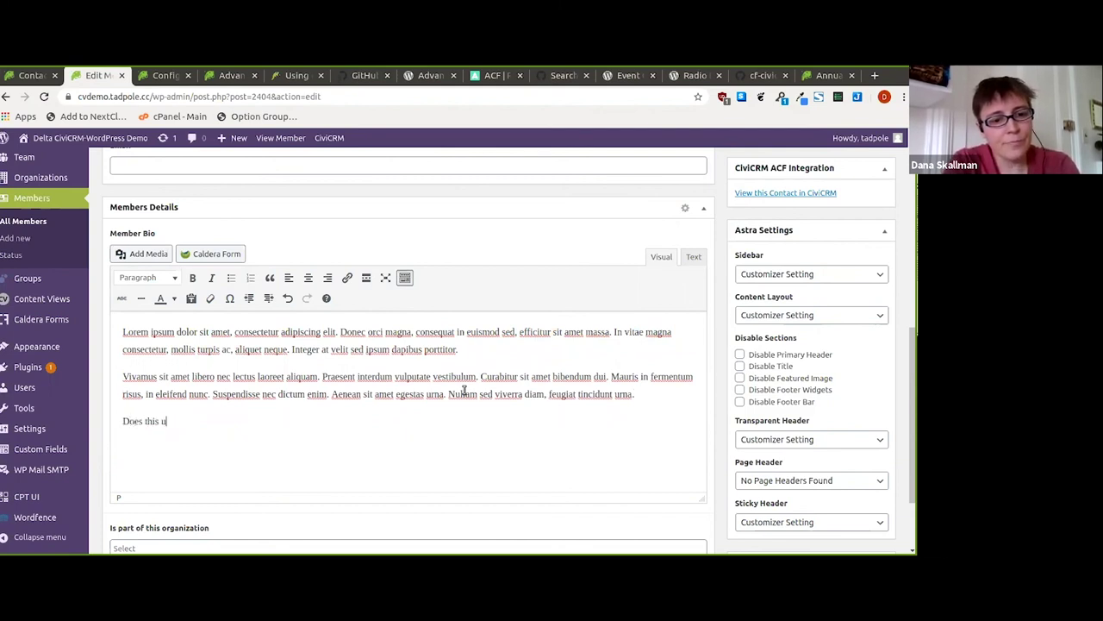
- Set the member's "Is part of this organization" to Progressive Technology Partnership and update the member
scroll(462, 395, "down", 2)
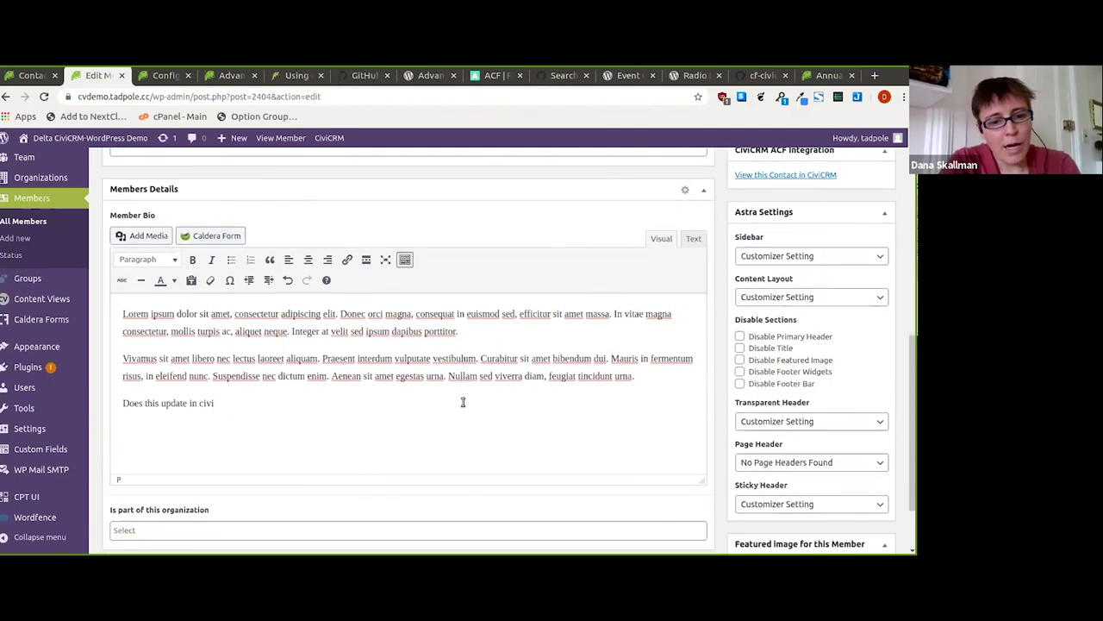
left_click(352, 445)
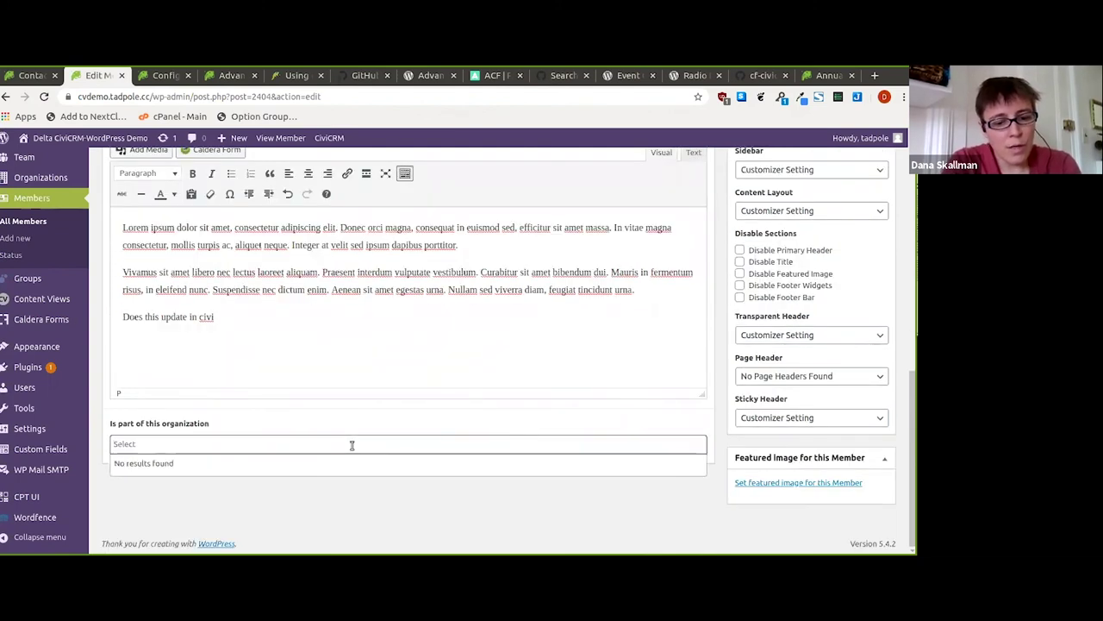
type("p")
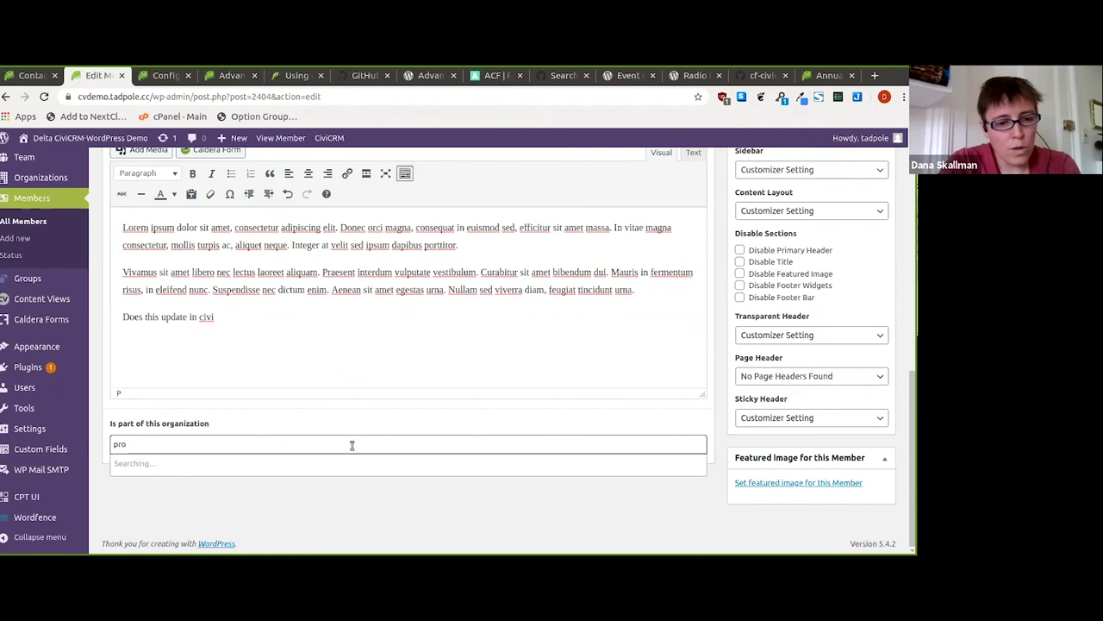
type("ro")
left_click(321, 470)
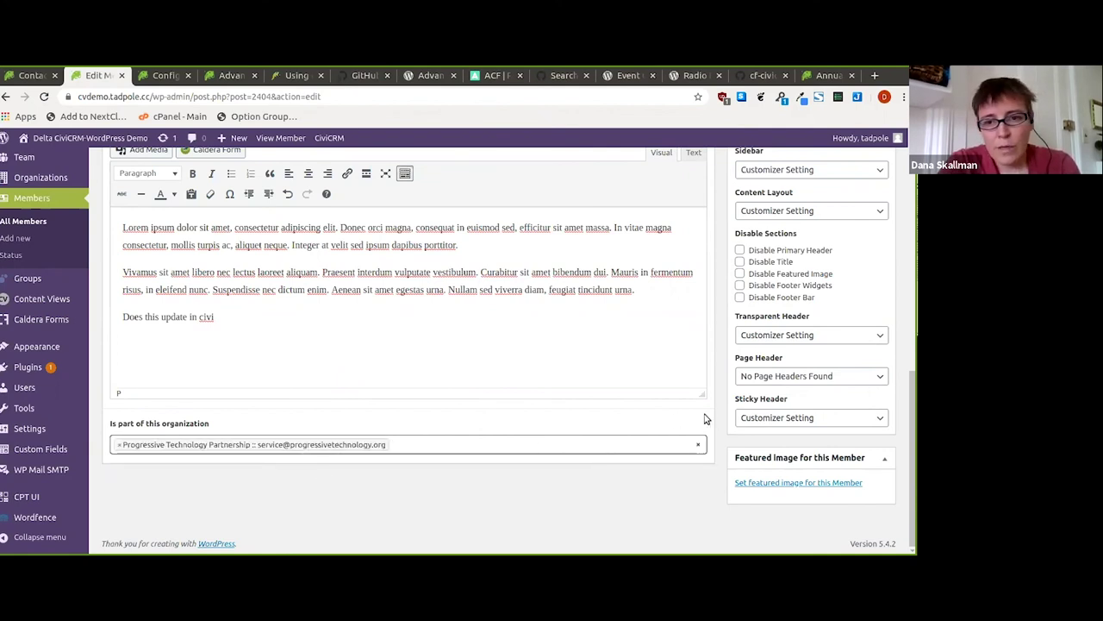
scroll(704, 418, "up", 5)
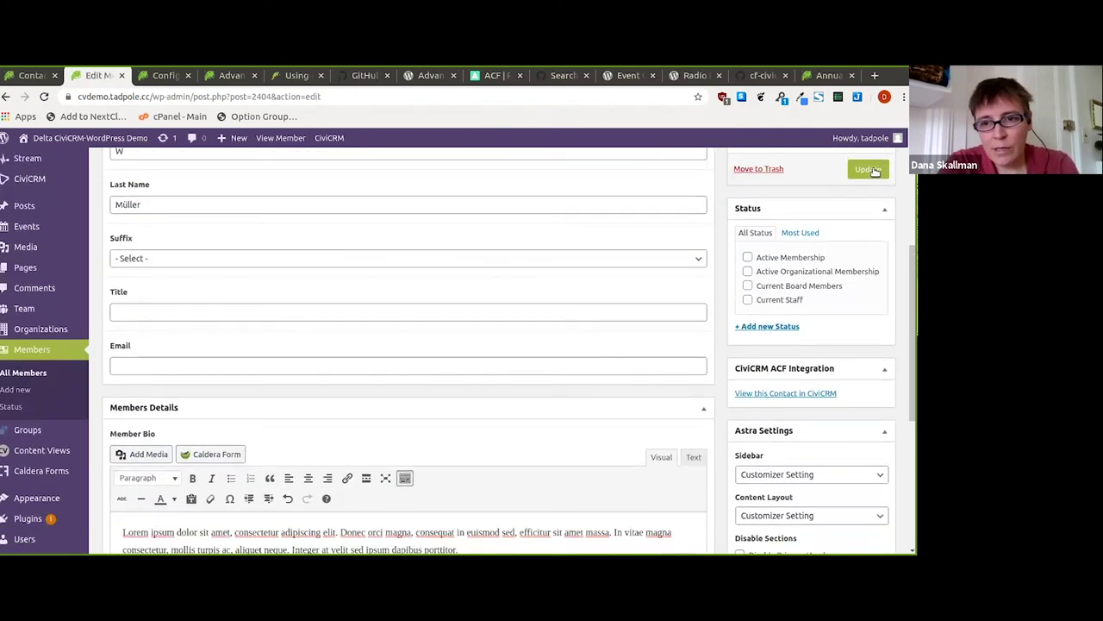
left_click(869, 170)
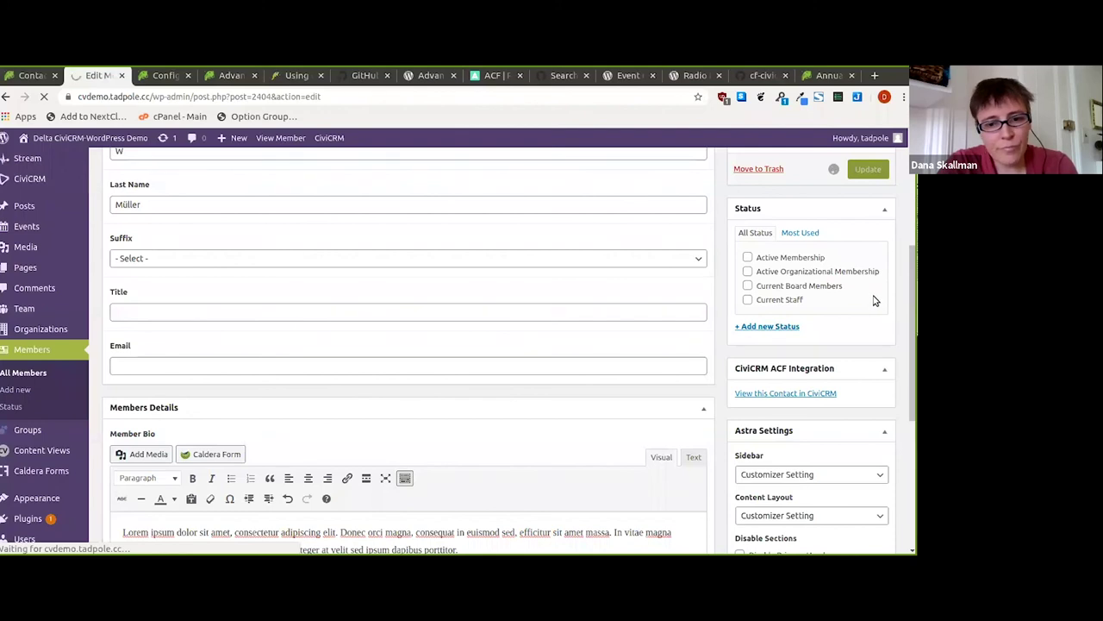
- Review the saved member details, then open the linked CiviCRM contact and check its Member Bio and relationships
scroll(874, 300, "down", 5)
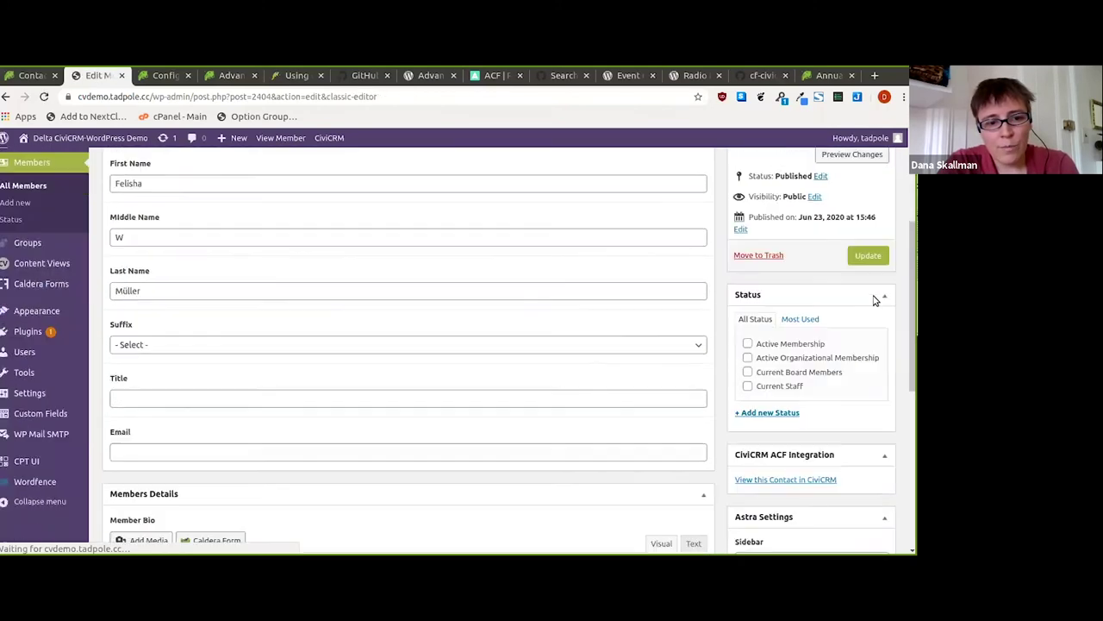
scroll(875, 299, "down", 1)
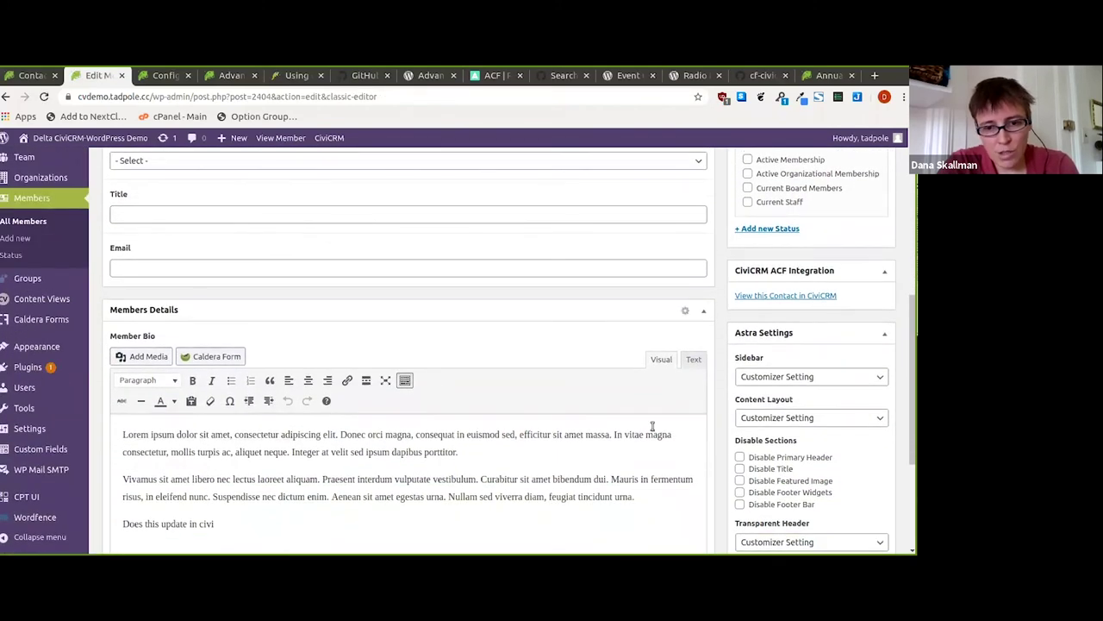
scroll(656, 439, "down", 4)
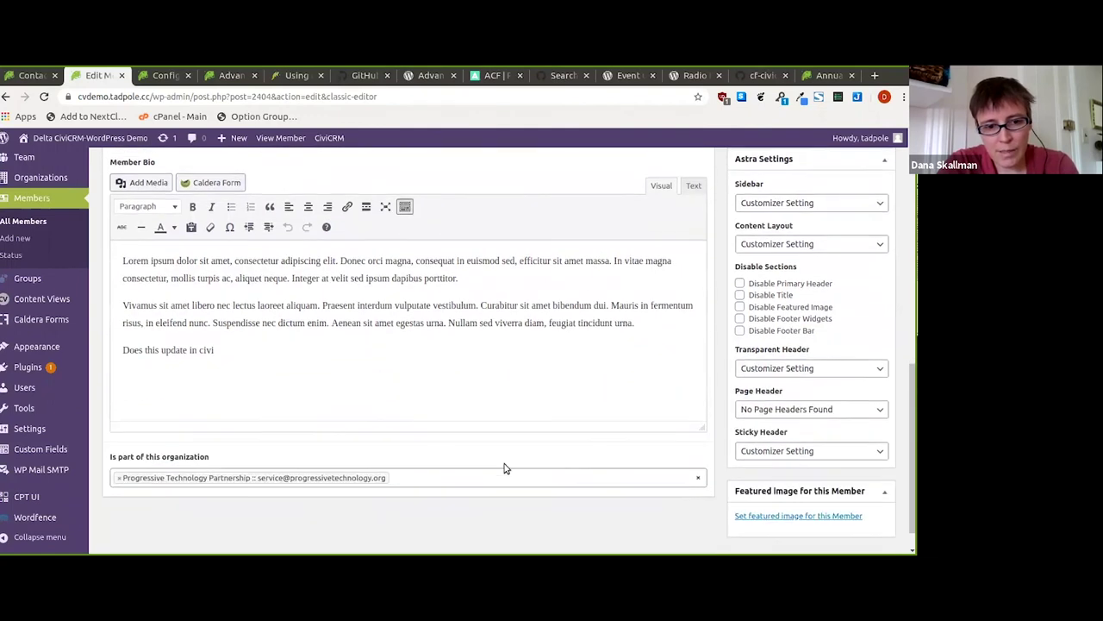
scroll(715, 451, "up", 2)
scroll(718, 451, "up", 5)
left_click(767, 441)
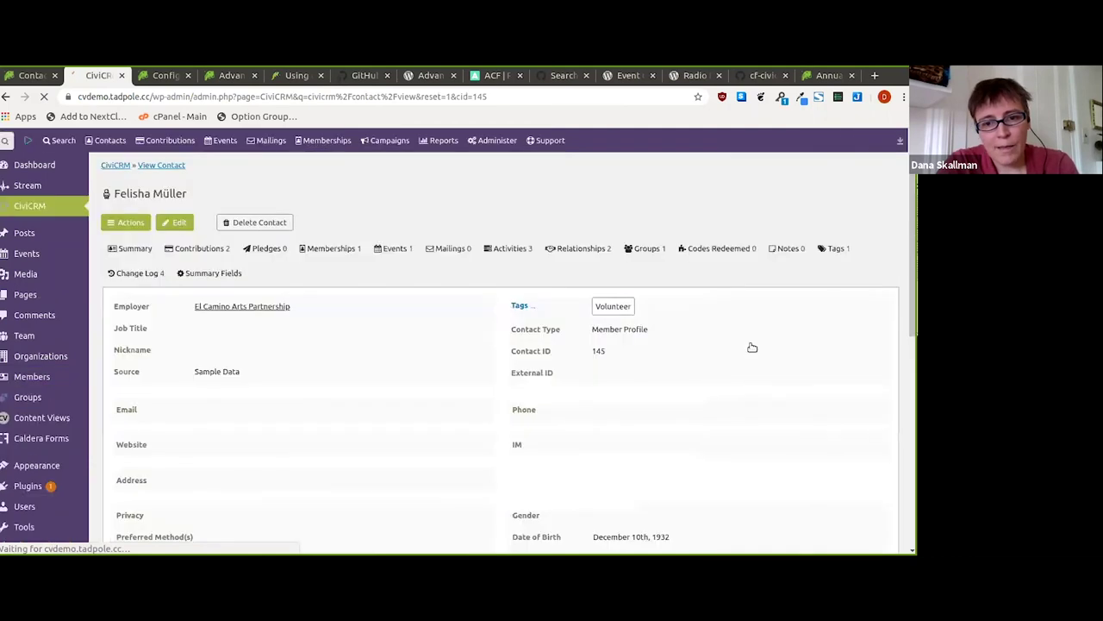
scroll(682, 365, "down", 5)
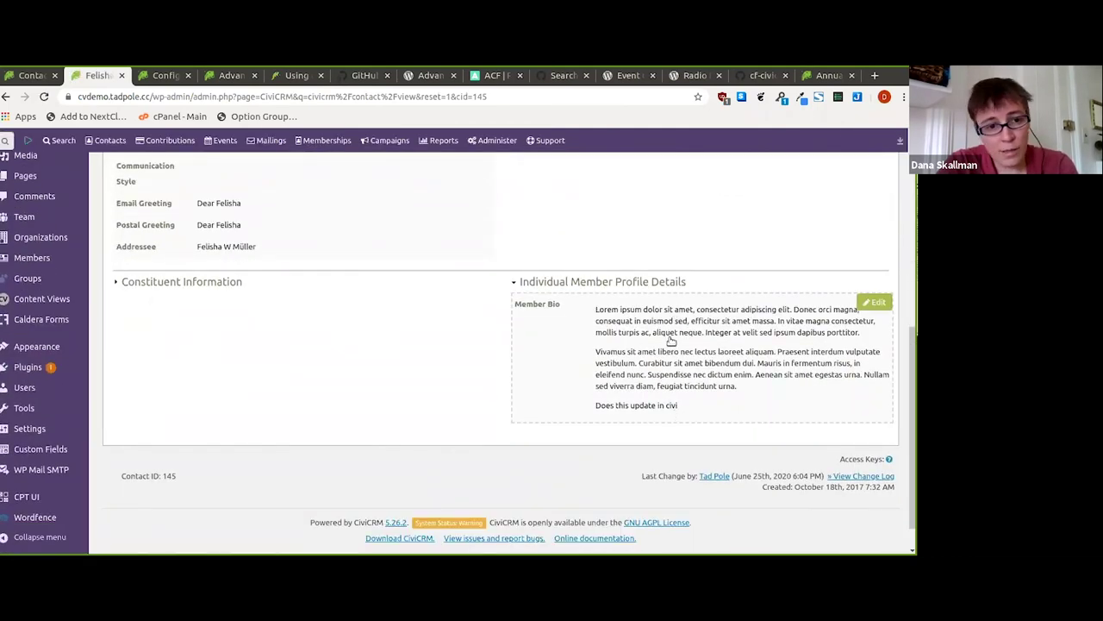
scroll(671, 341, "up", 5)
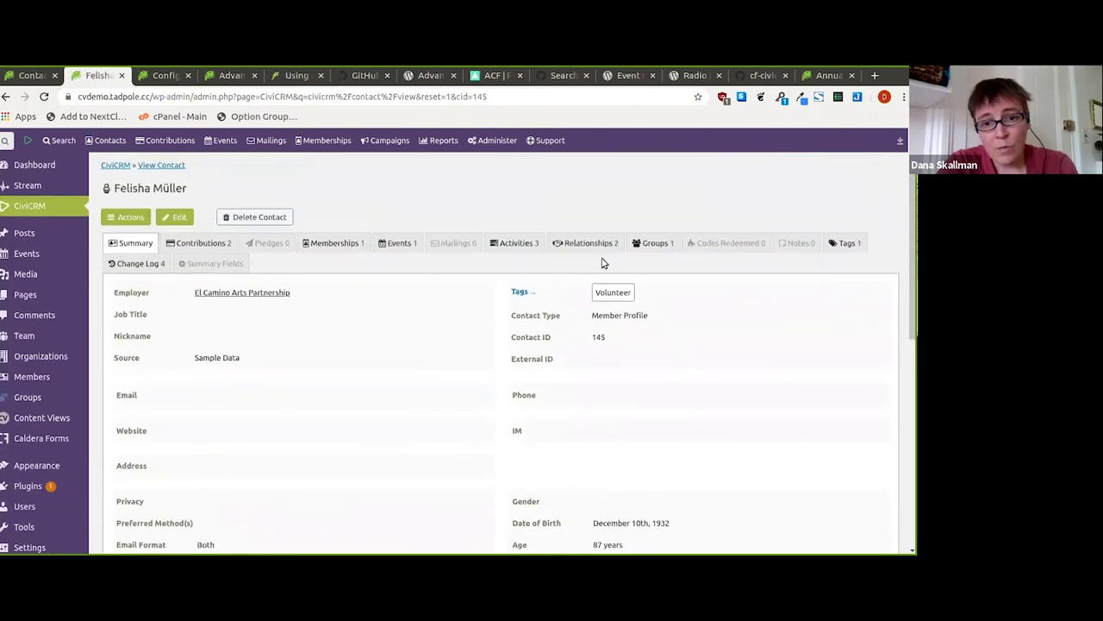
left_click(595, 243)
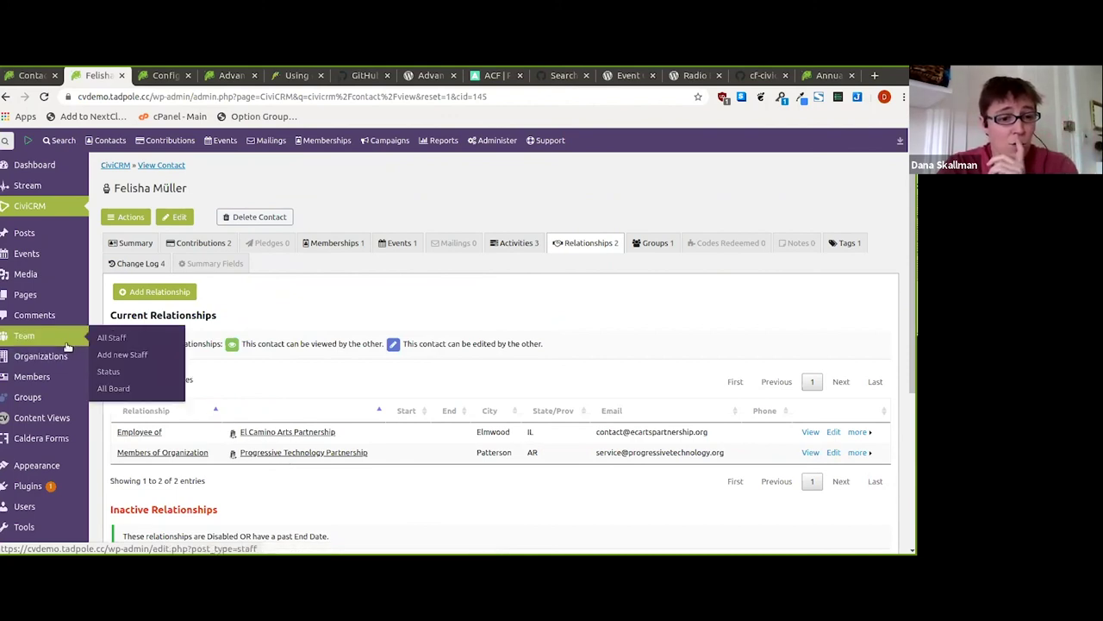
- Open the Status terms for Members and examine the CiviCRM groups offered for a new status, leaving None selected
mouse_move(64, 357)
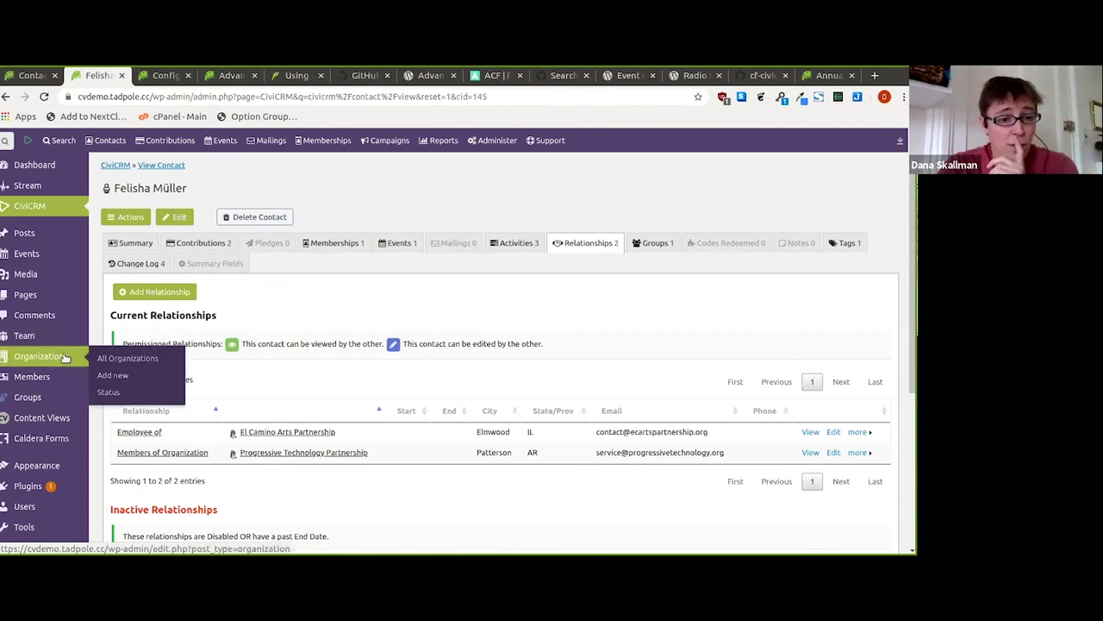
mouse_move(61, 385)
left_click(109, 413)
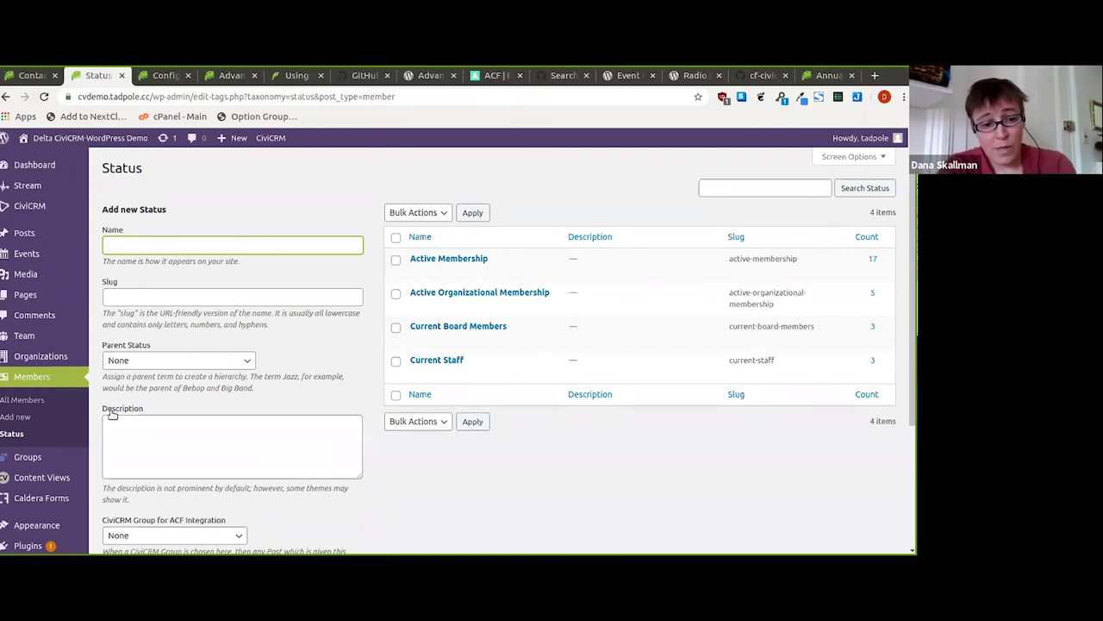
scroll(121, 405, "down", 1)
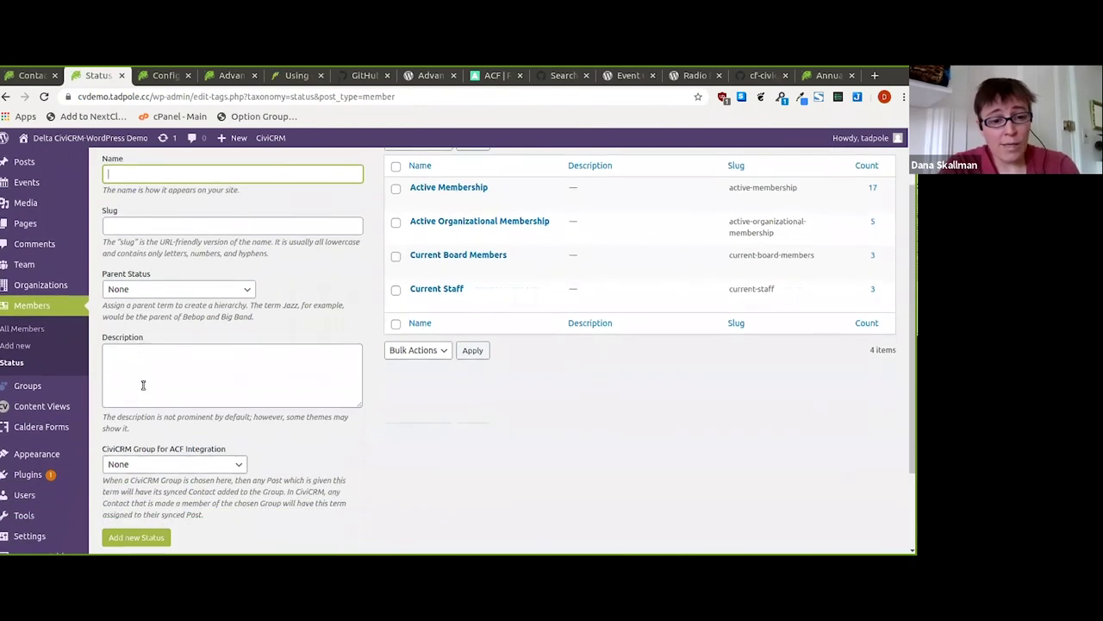
left_click(135, 464)
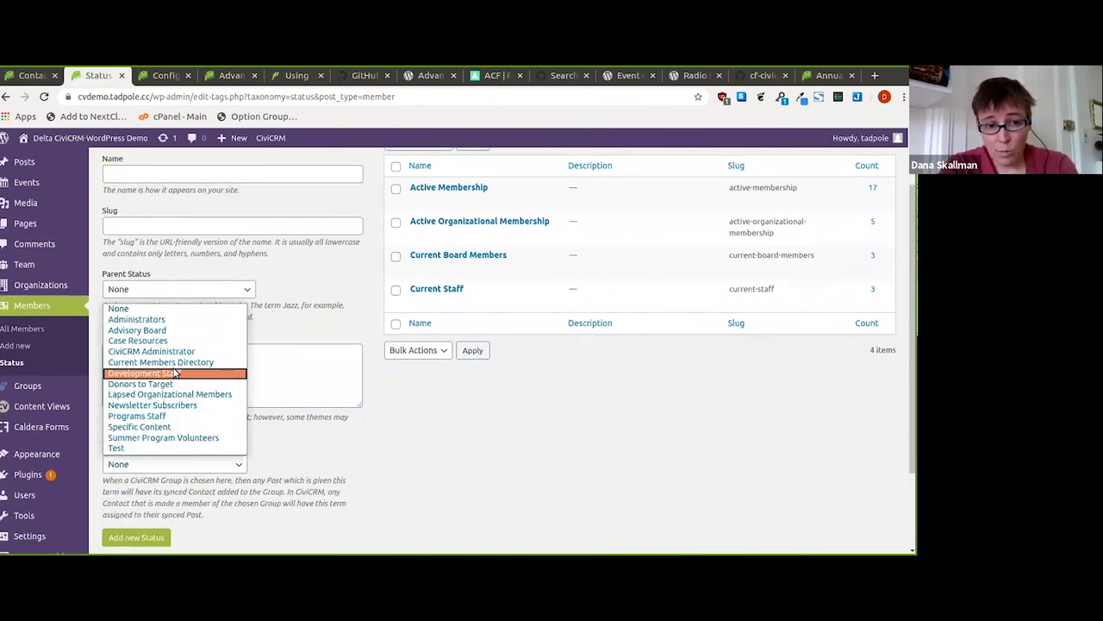
left_click(299, 453)
- Check the CiviCRM group linked to the Active Membership status and review the Status column in the list of all members
left_click(417, 200)
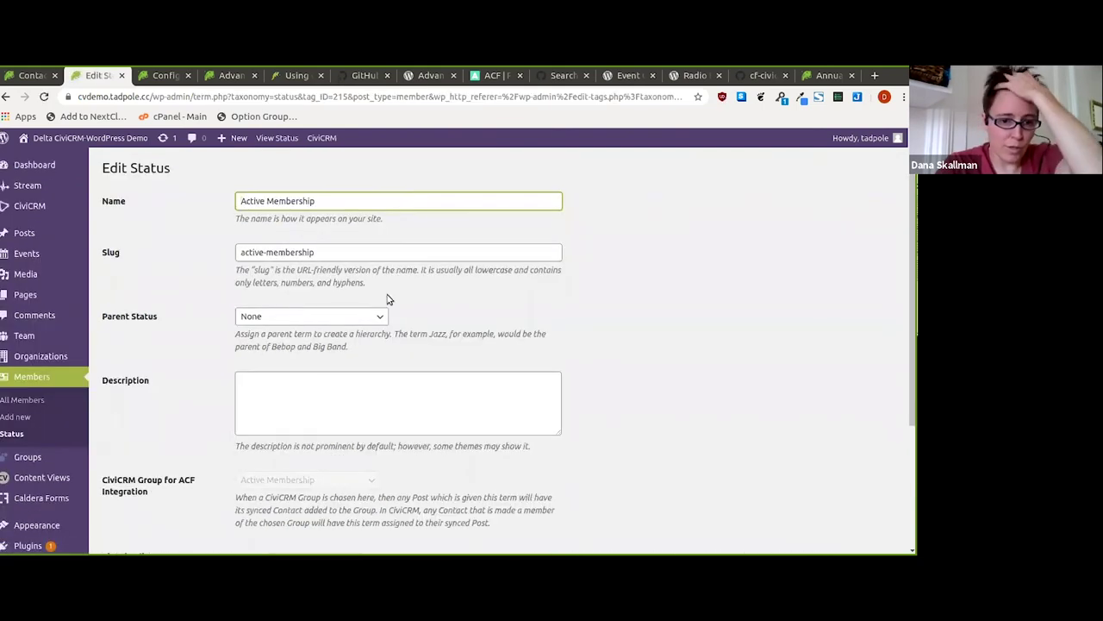
scroll(387, 293, "down", 3)
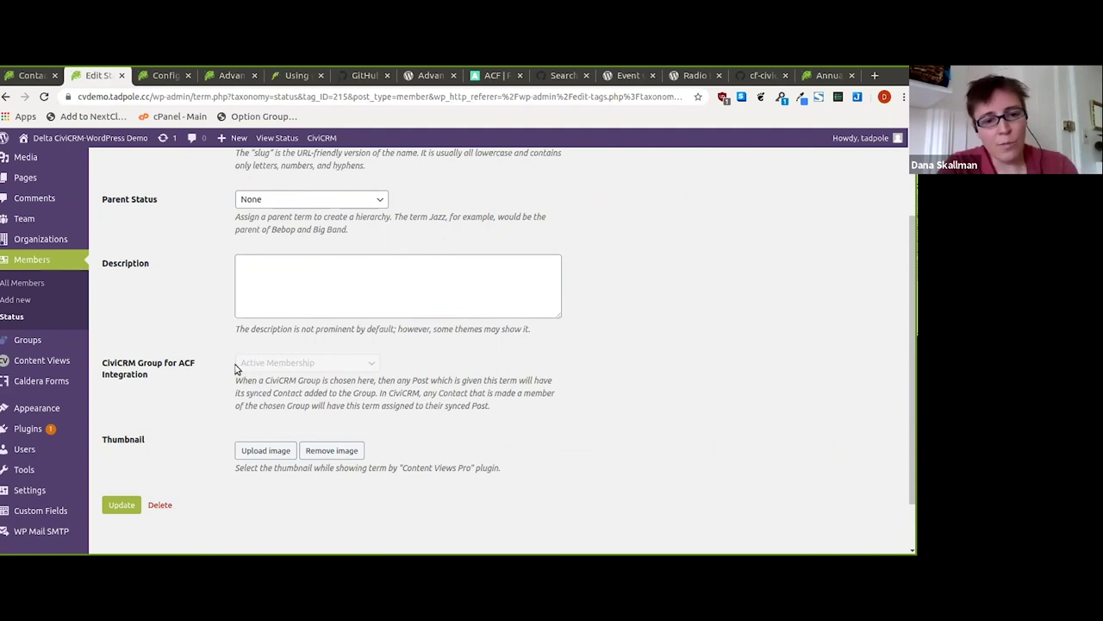
left_click(48, 288)
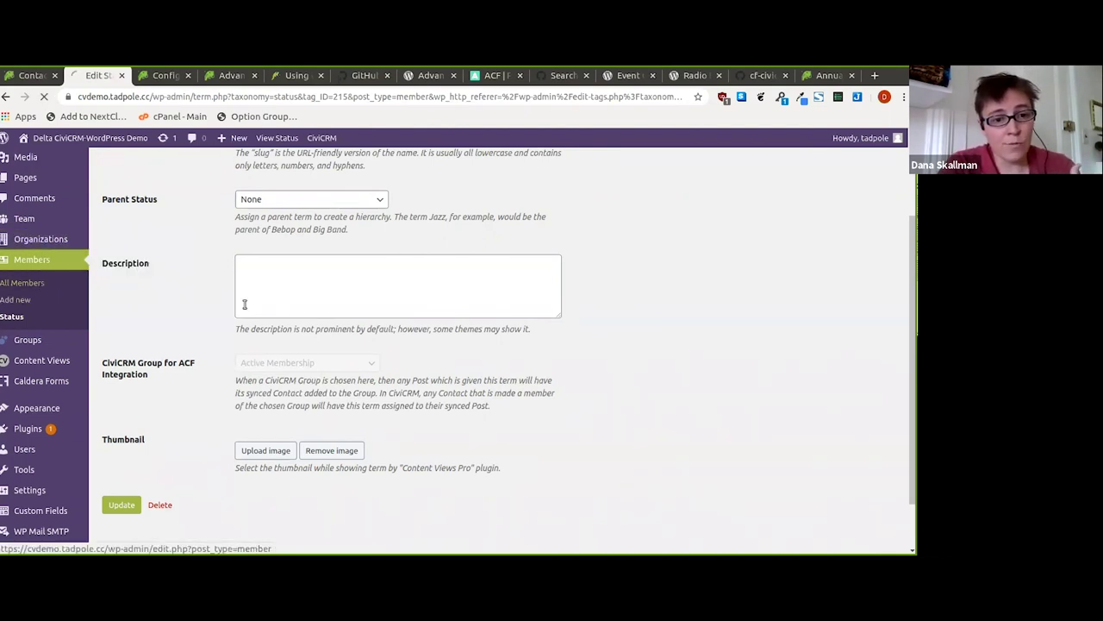
scroll(323, 312, "down", 1)
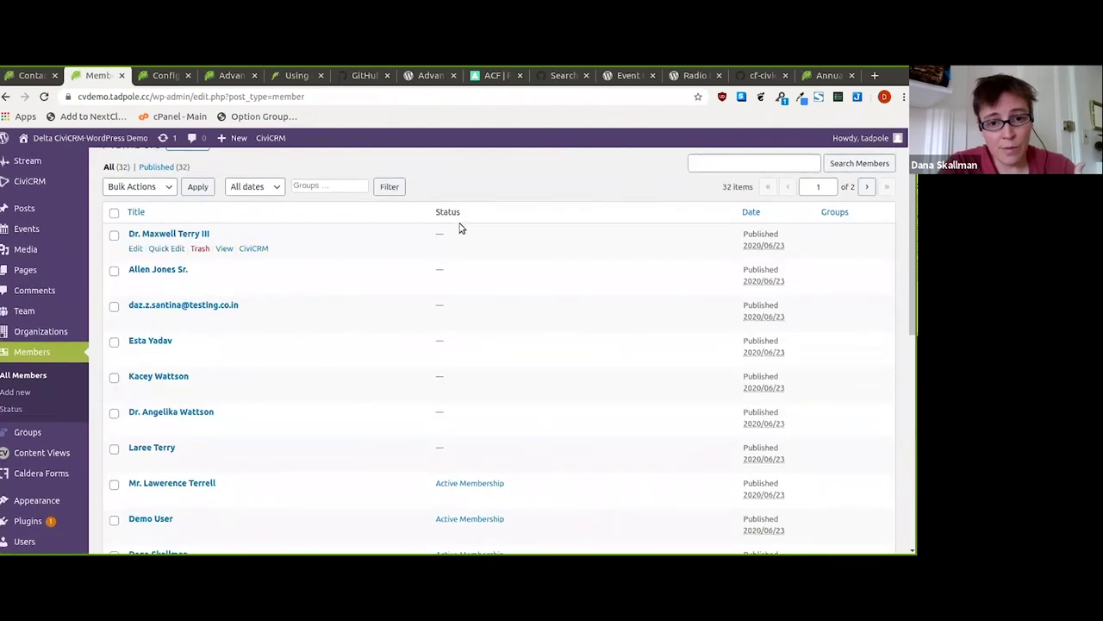
scroll(471, 347, "down", 3)
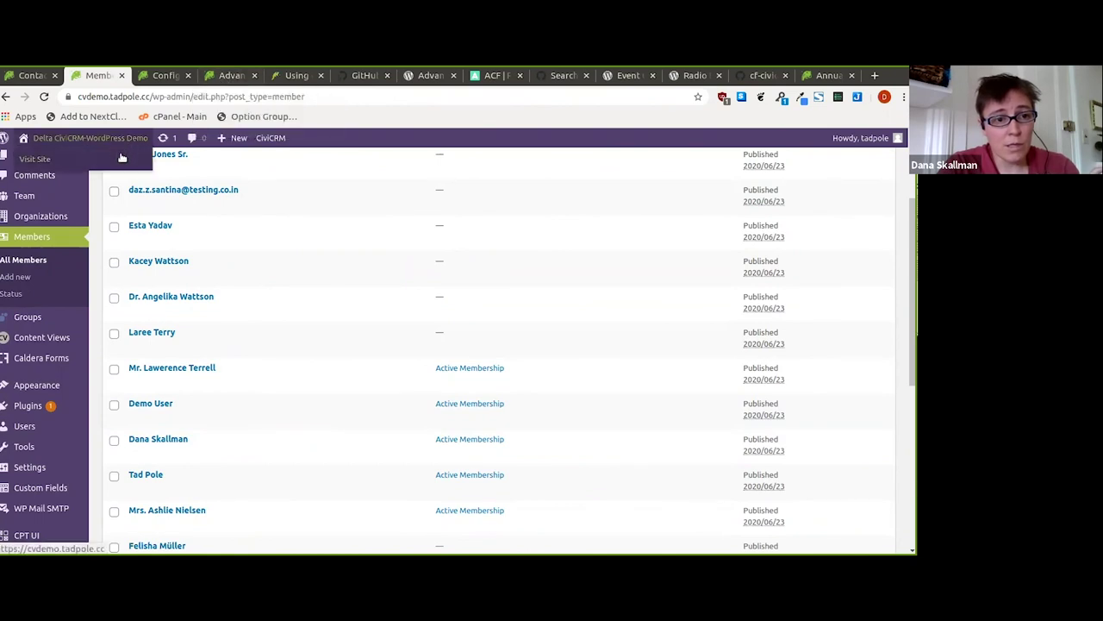
left_click(119, 155)
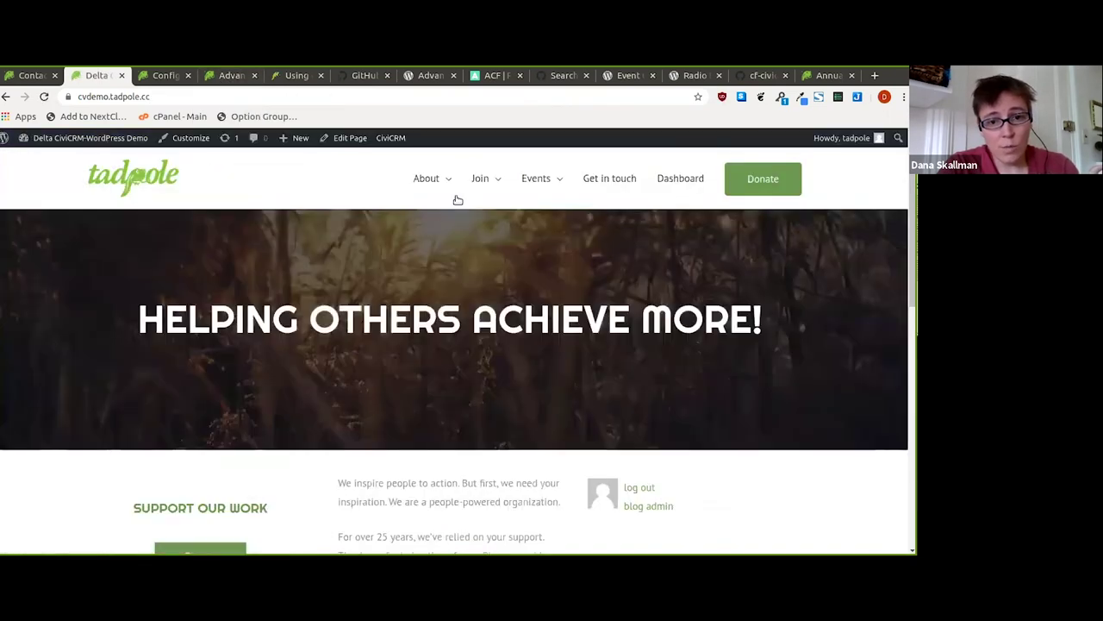
mouse_move(481, 178)
left_click(487, 250)
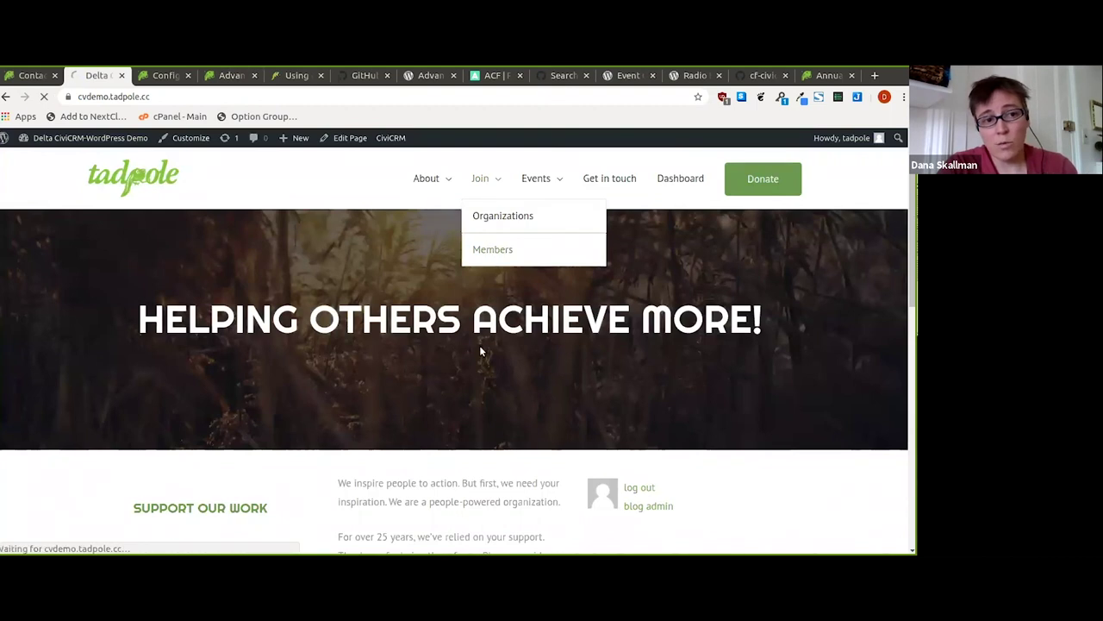
scroll(480, 350, "down", 6)
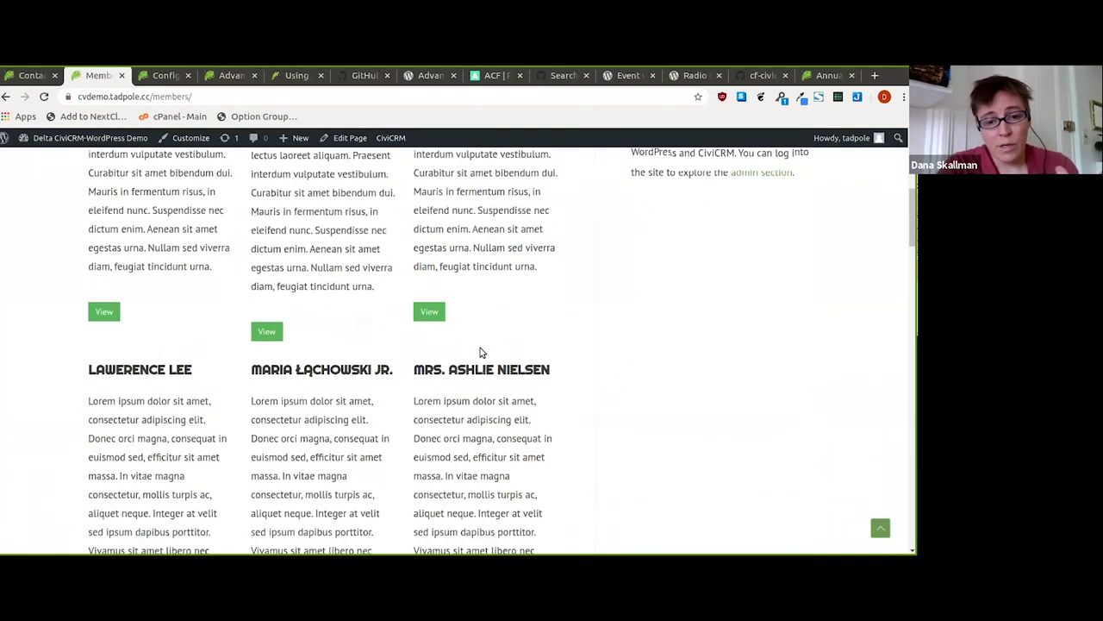
left_click(463, 364)
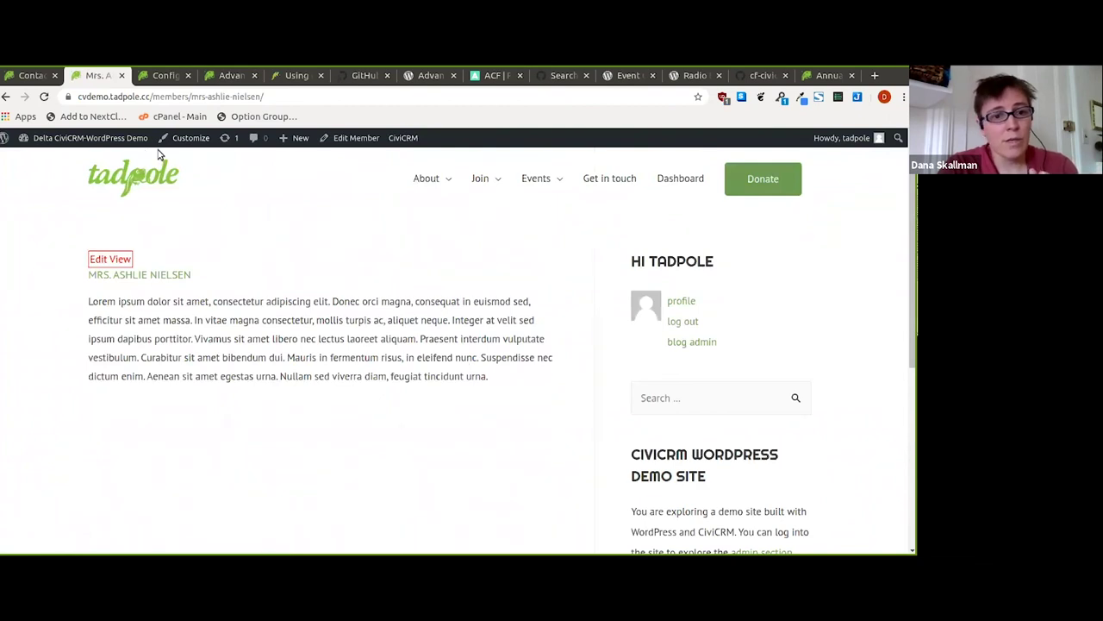
- Open the displayed member for editing, review the Member Bio and Status, and return to the list of all members
left_click(360, 138)
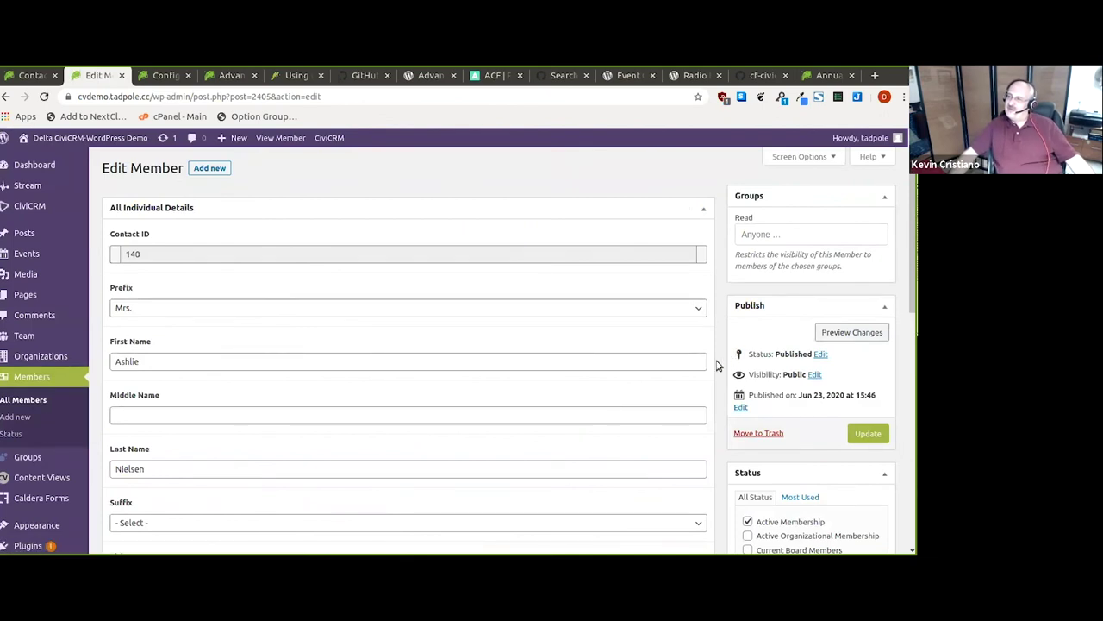
scroll(717, 366, "down", 4)
scroll(717, 365, "down", 5)
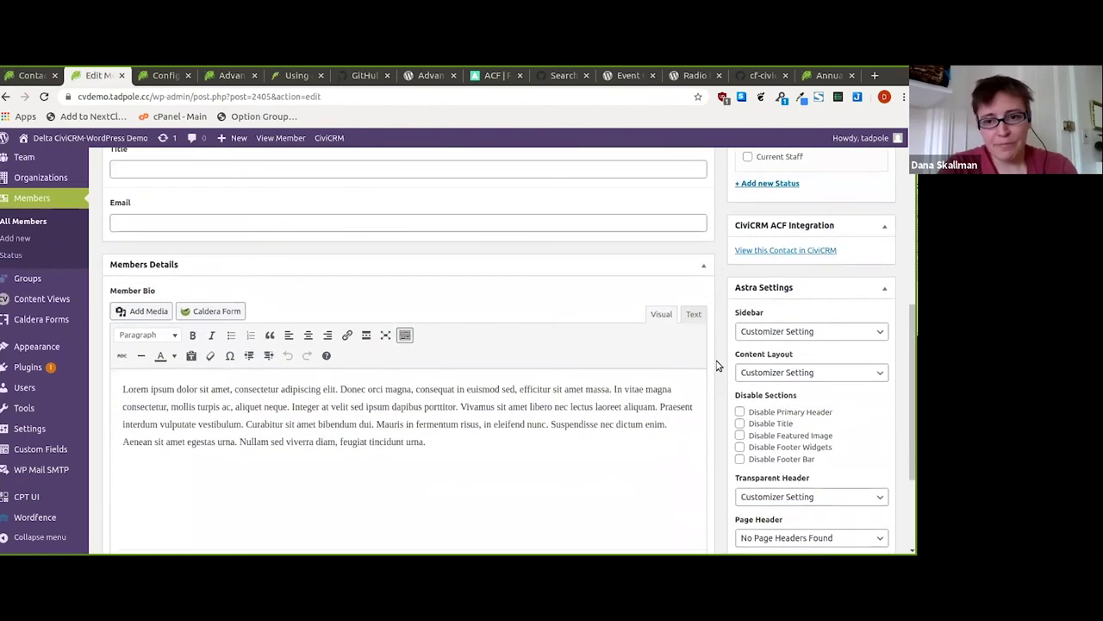
scroll(717, 366, "up", 3)
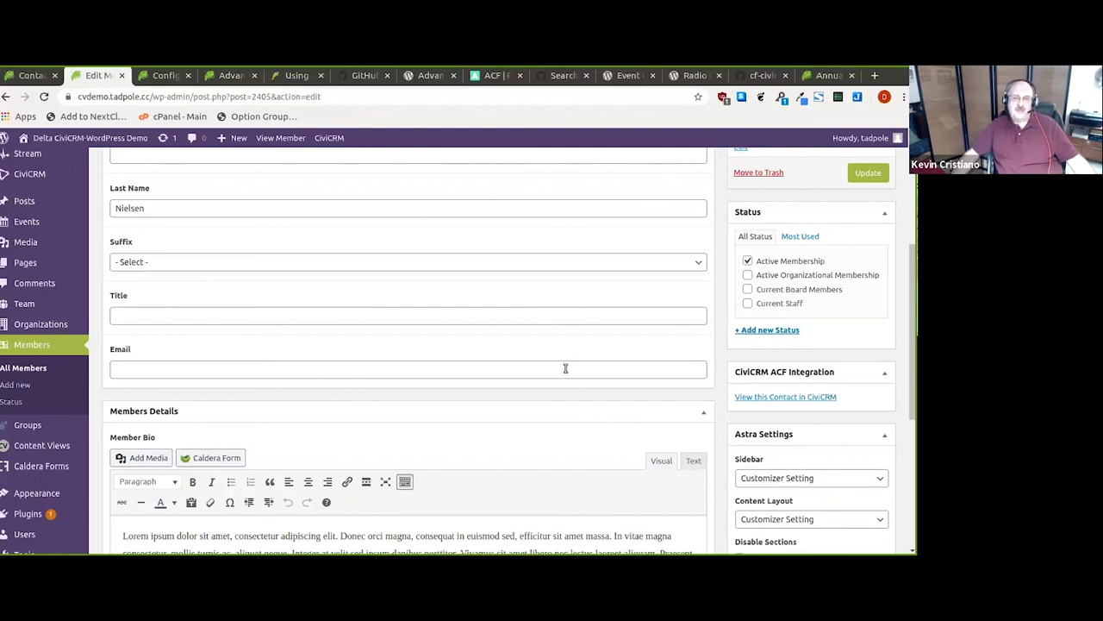
left_click(37, 369)
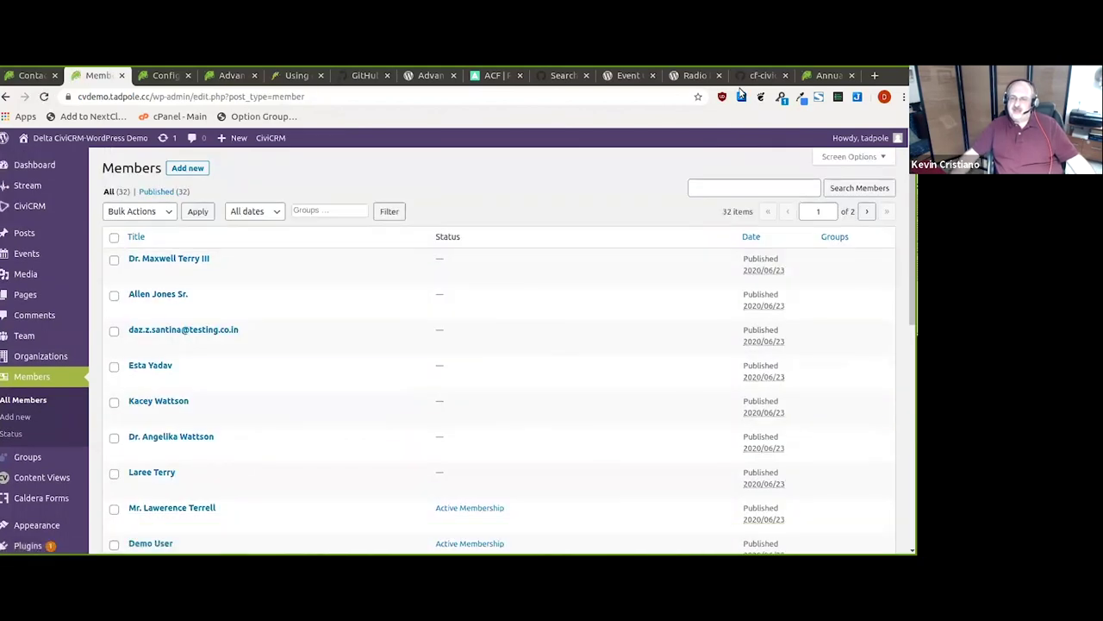